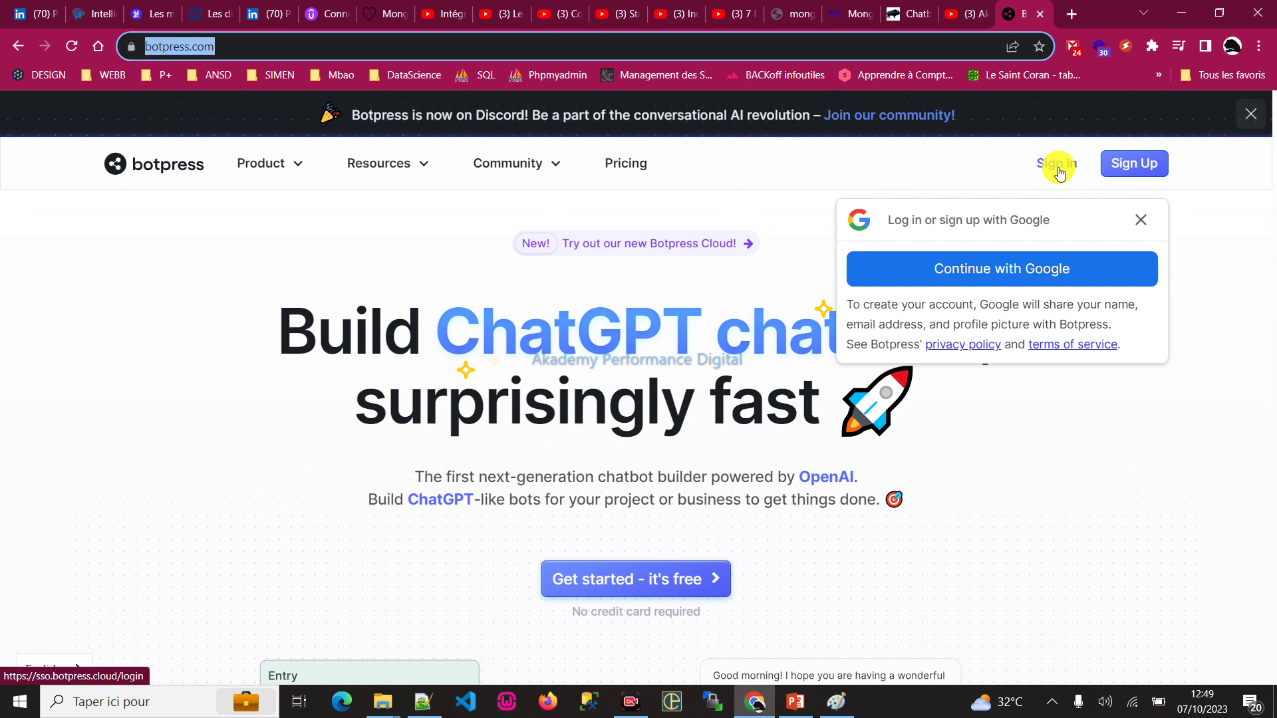
# - Sign in to the Botpress account and try to create a chatbot in the Default Workspace
pyautogui.click(1065, 162)
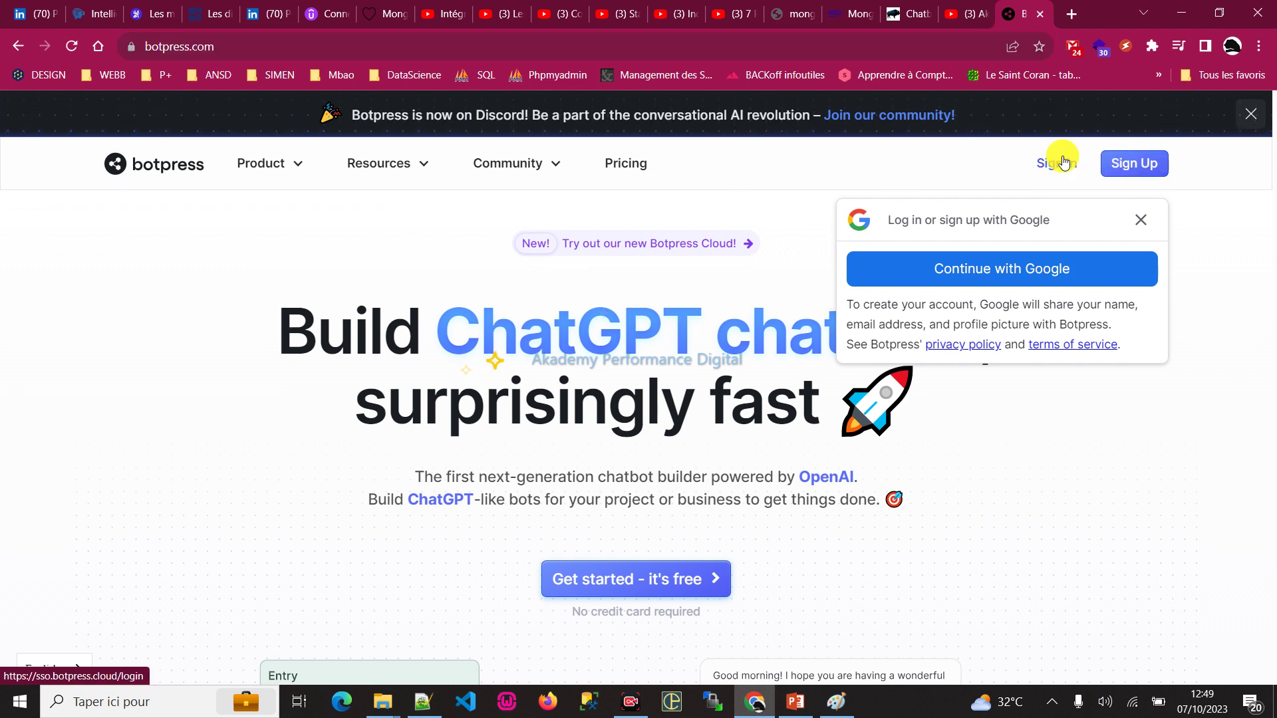
pyautogui.click(1259, 45)
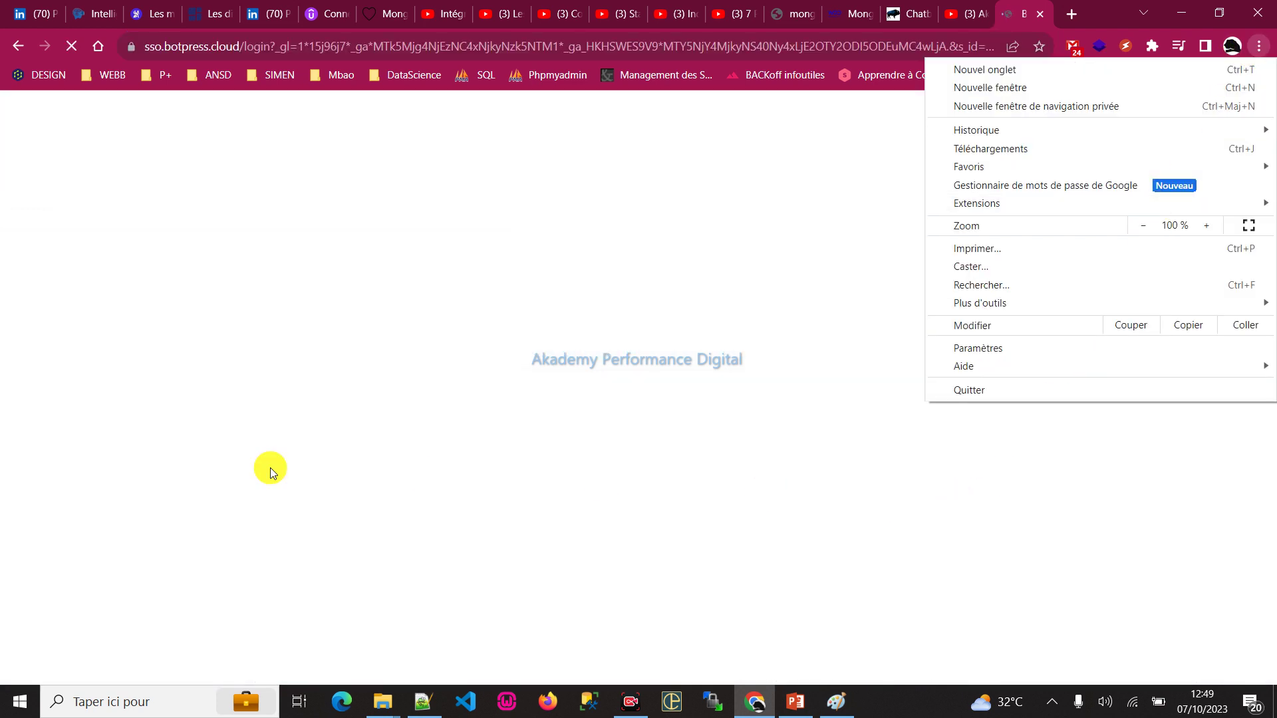
pyautogui.click(130, 226)
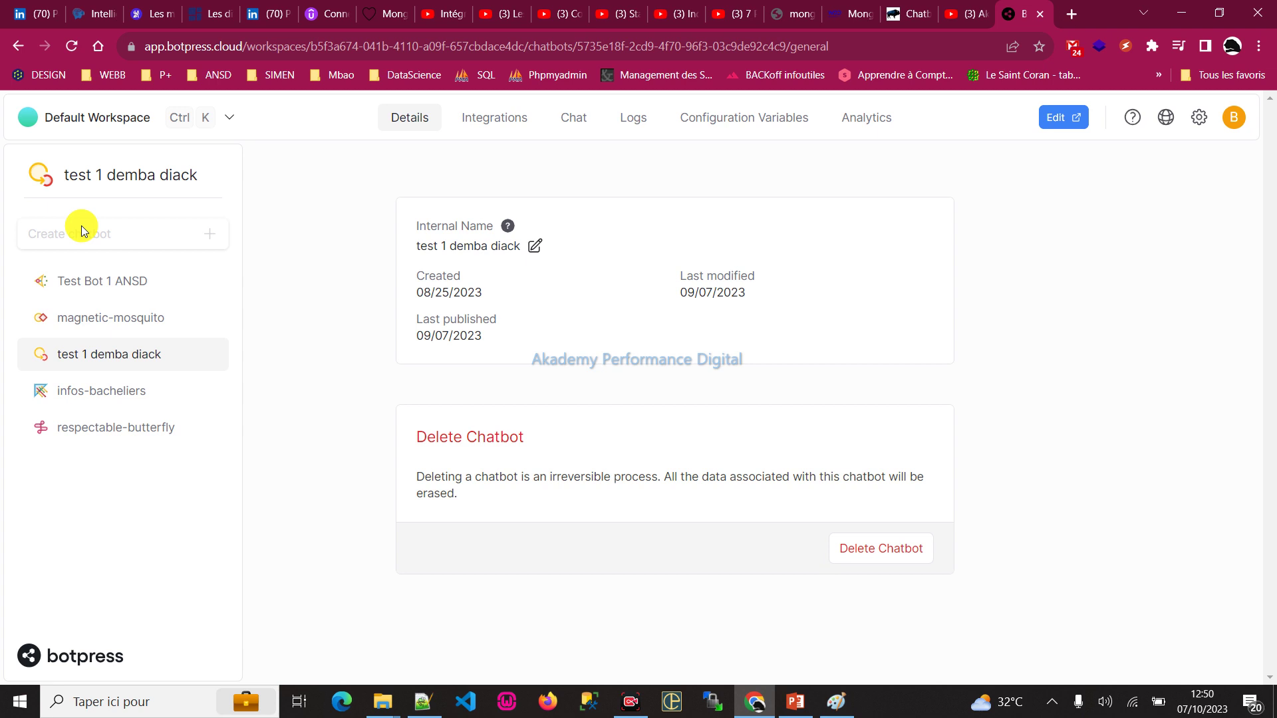
pyautogui.click(81, 229)
# - Switch to PowerPoint and highlight the "Création comptes, workspaces" item on the chatbot steps slide
pyautogui.hotkey('alt', 'Tab')
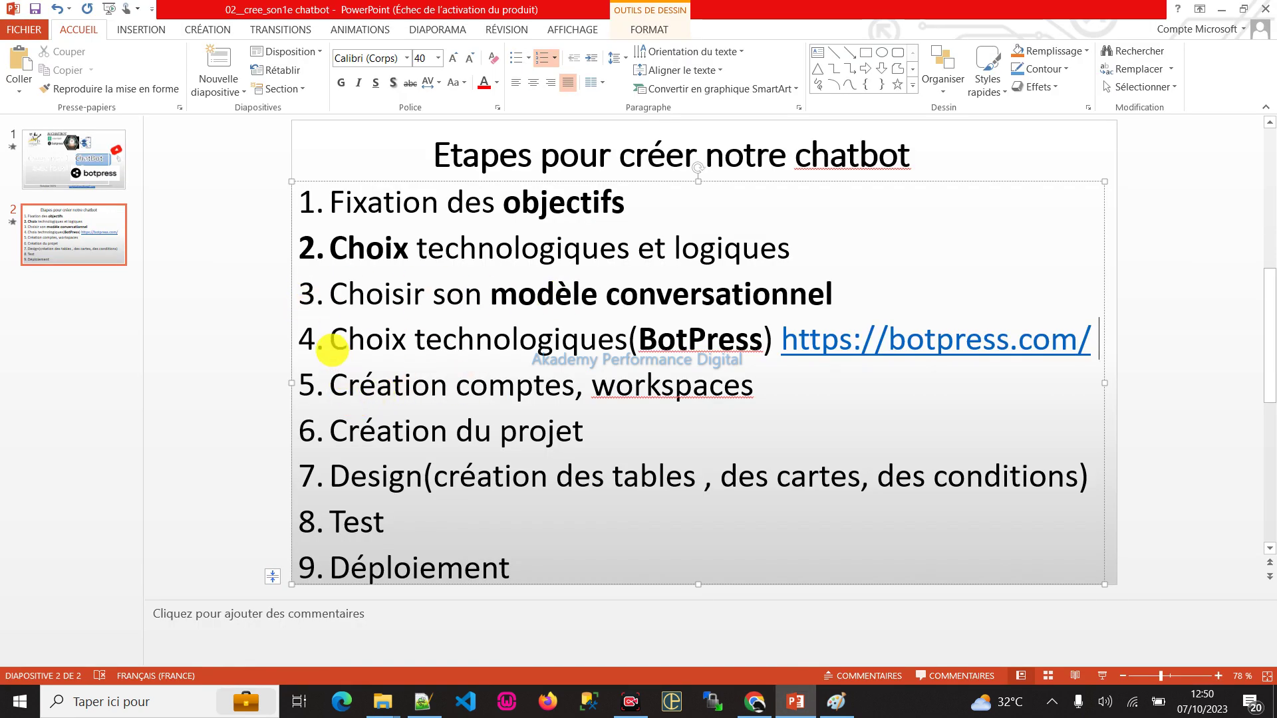
pyautogui.click(336, 383)
pyautogui.moveTo(336, 382); pyautogui.dragTo(714, 388)
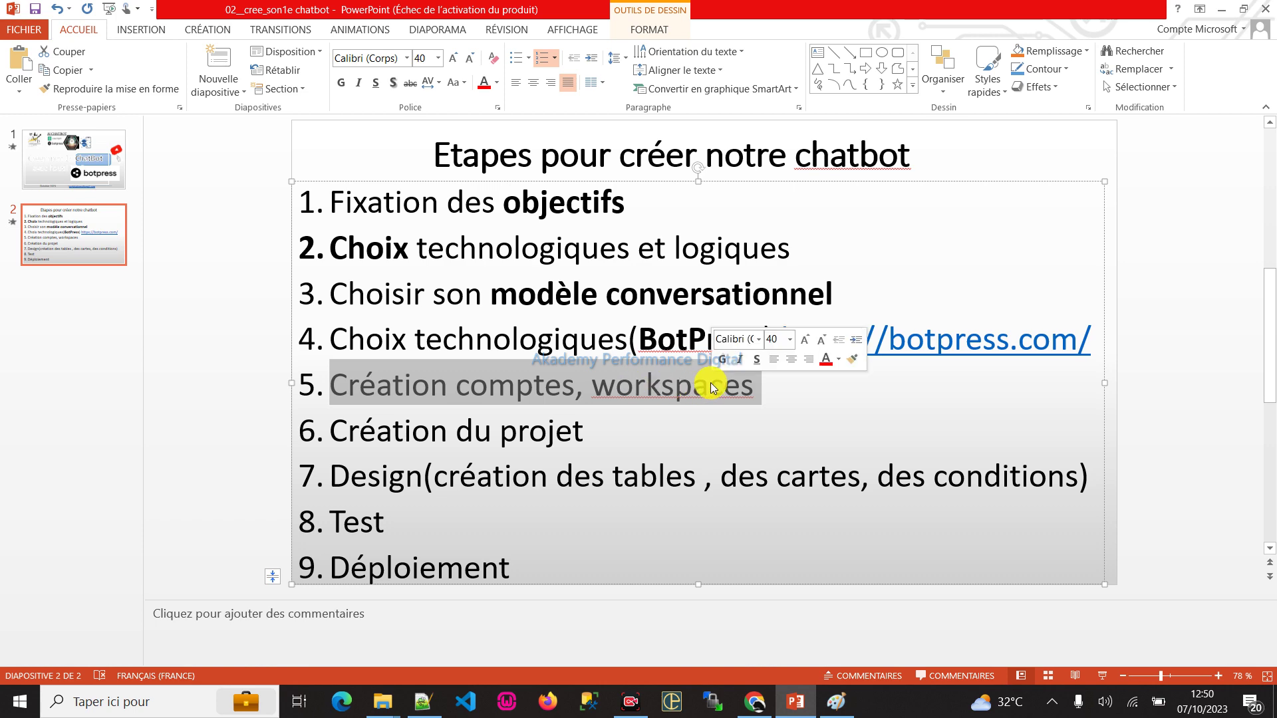
# - Switch back to the Botpress dashboard in Chrome and view the list of workspaces
pyautogui.hotkey('alt', 'Tab')
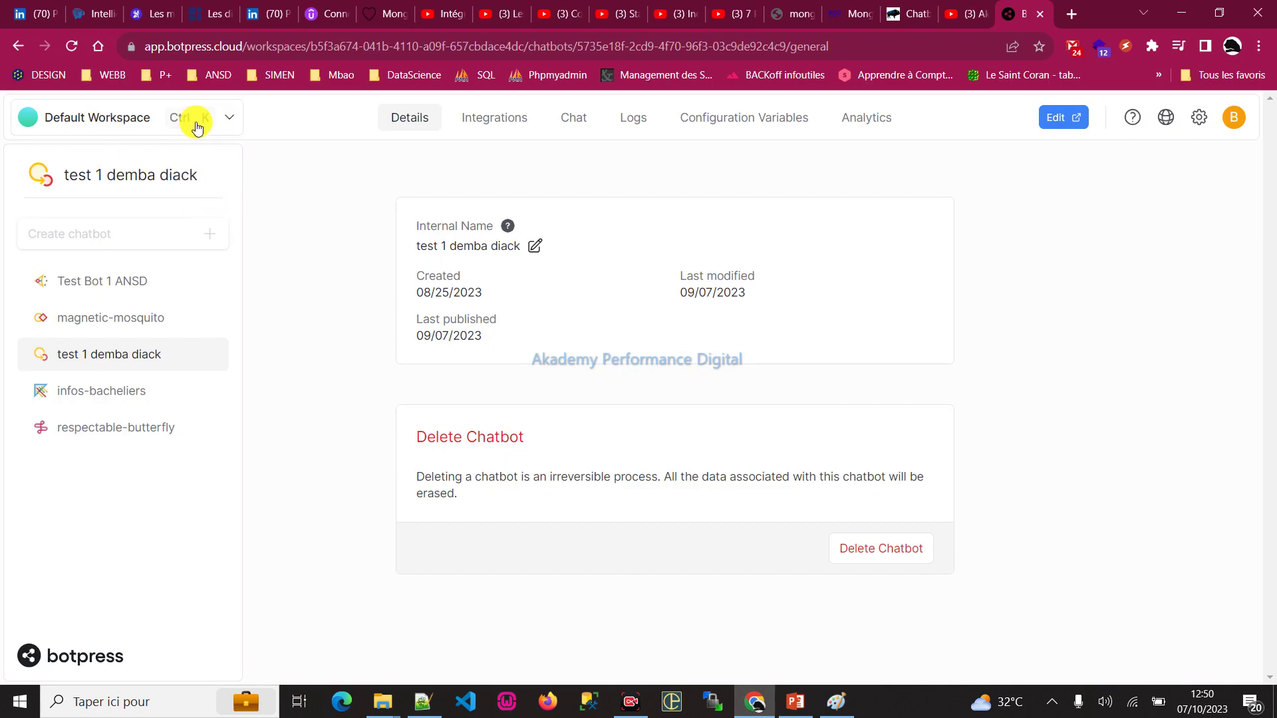
pyautogui.click(226, 116)
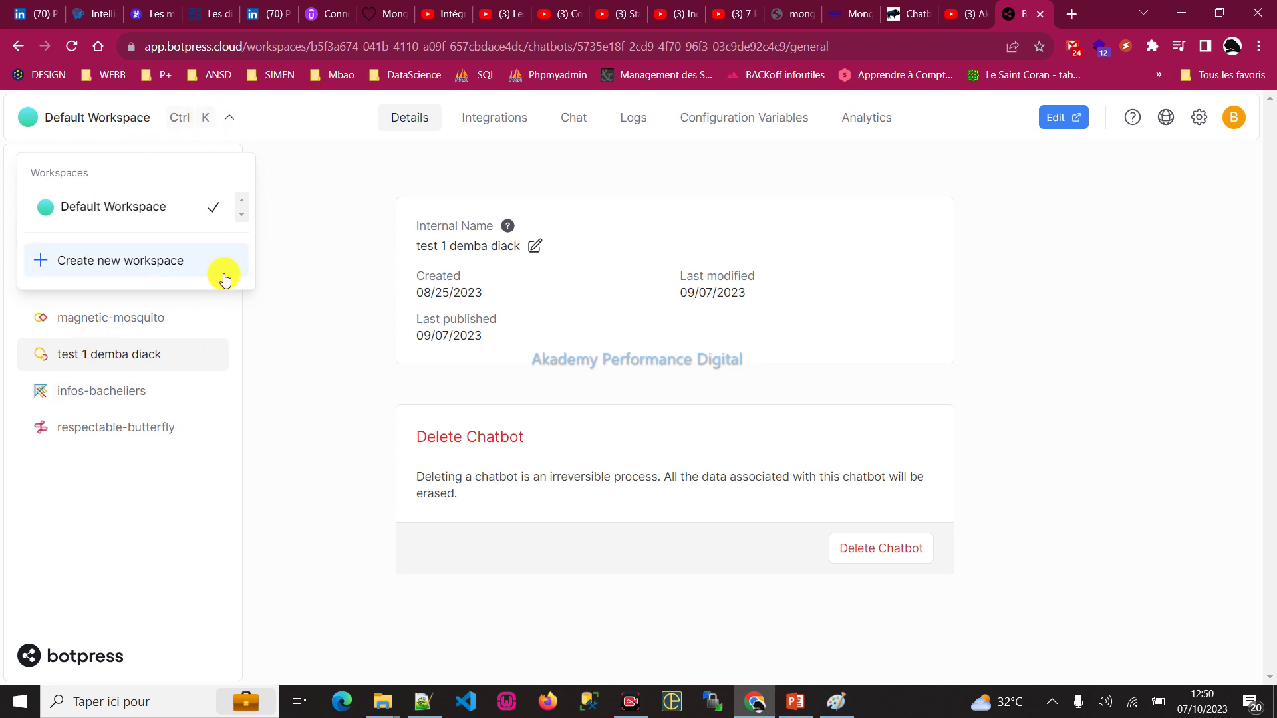
pyautogui.click(297, 330)
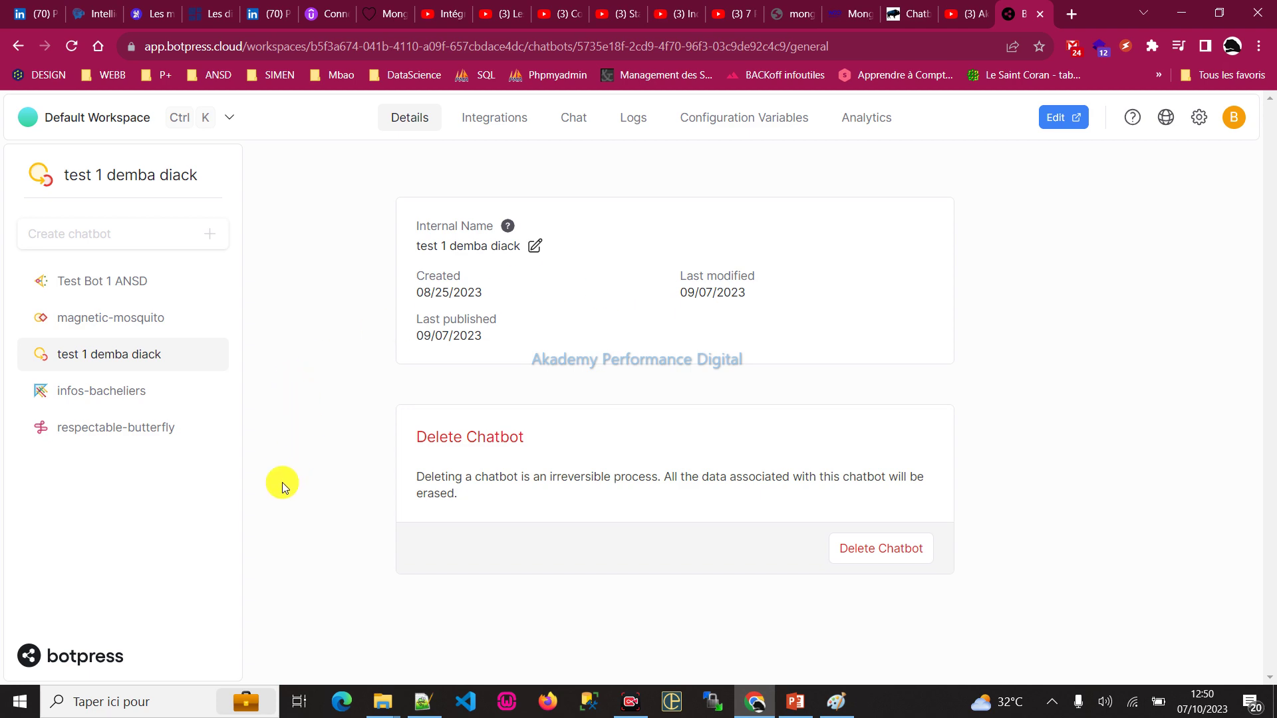
# - Highlight the "Création du projet" item on the PowerPoint steps slide, and return to Chrome
pyautogui.hotkey('alt', 'Tab')
pyautogui.moveTo(373, 429); pyautogui.dragTo(544, 434)
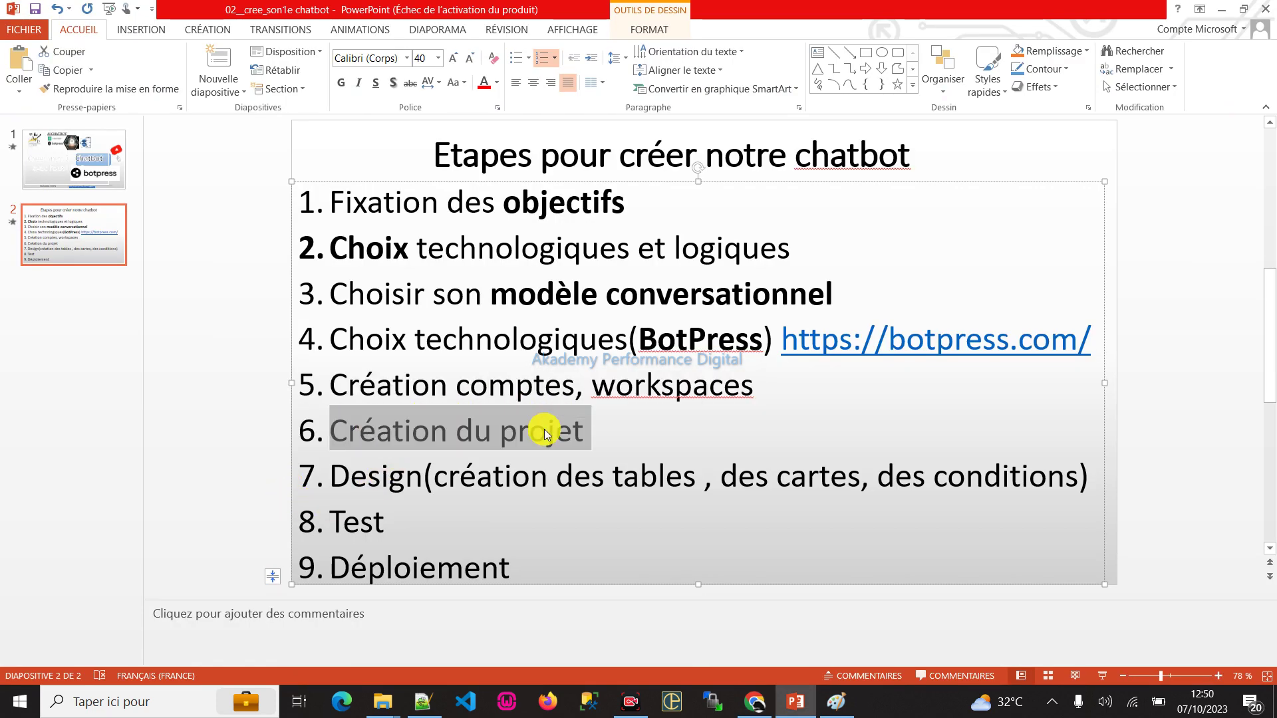
pyautogui.hotkey('alt', 'Tab')
# - Create a new workspace named apd_tp
pyautogui.moveTo(194, 256)
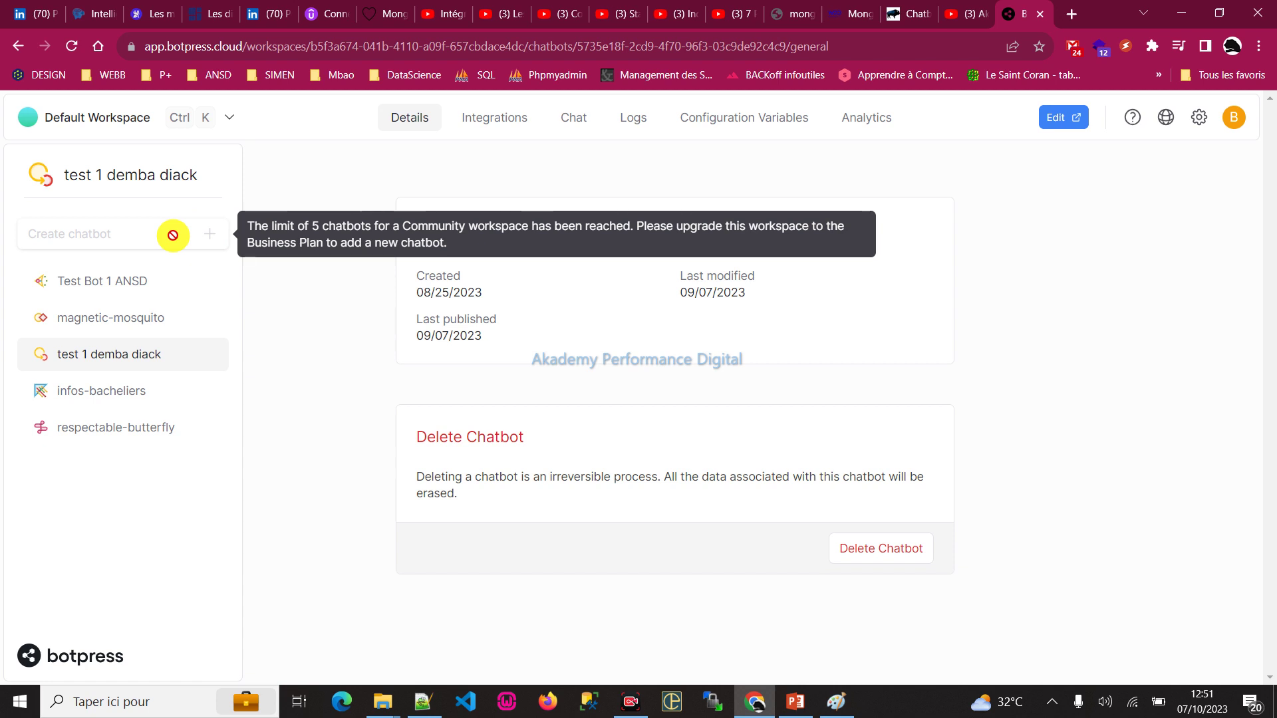
pyautogui.click(233, 118)
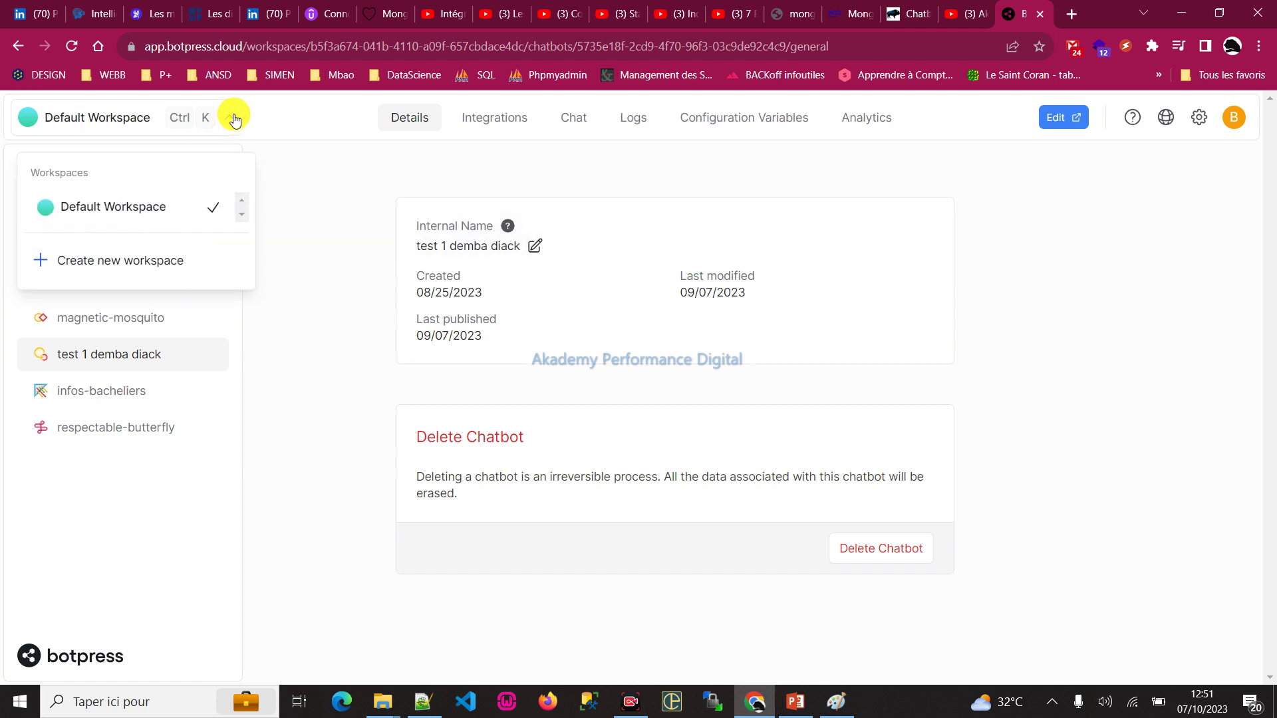
pyautogui.click(139, 261)
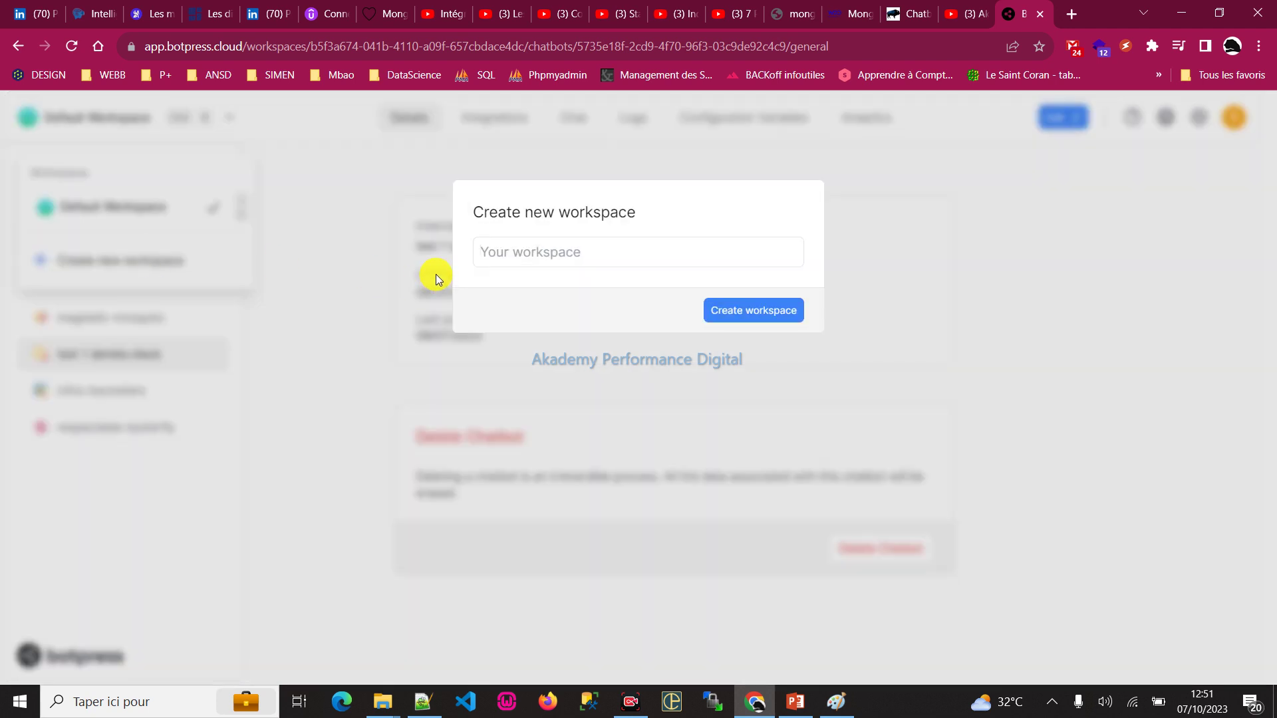
pyautogui.write('apd_tp')
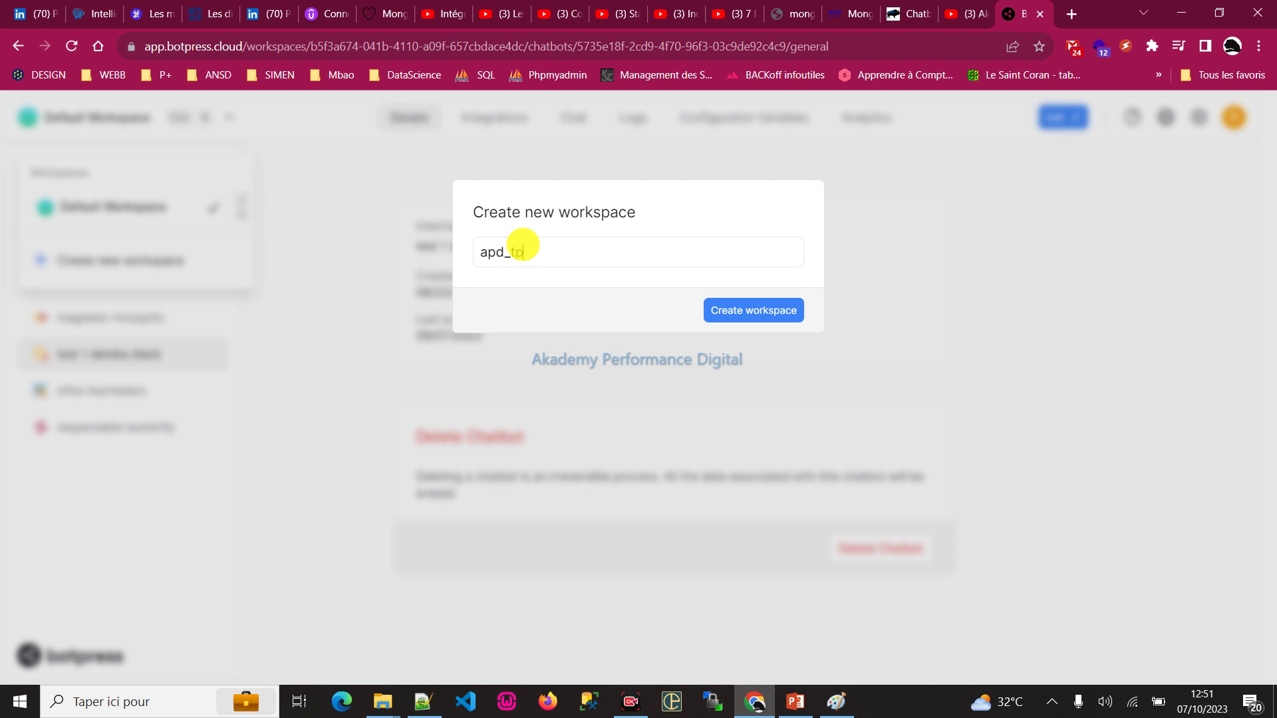
pyautogui.click(742, 309)
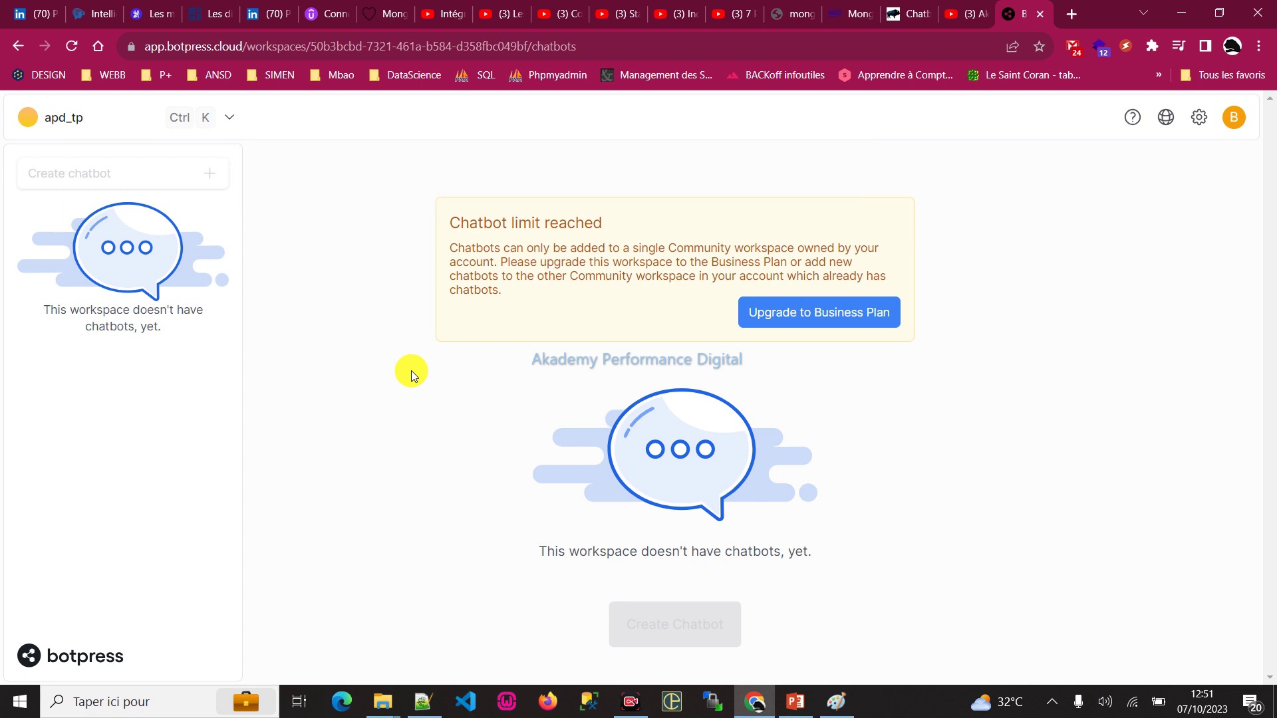
# - Switch from the apd_tp workspace back to the Default Workspace
pyautogui.moveTo(201, 203)
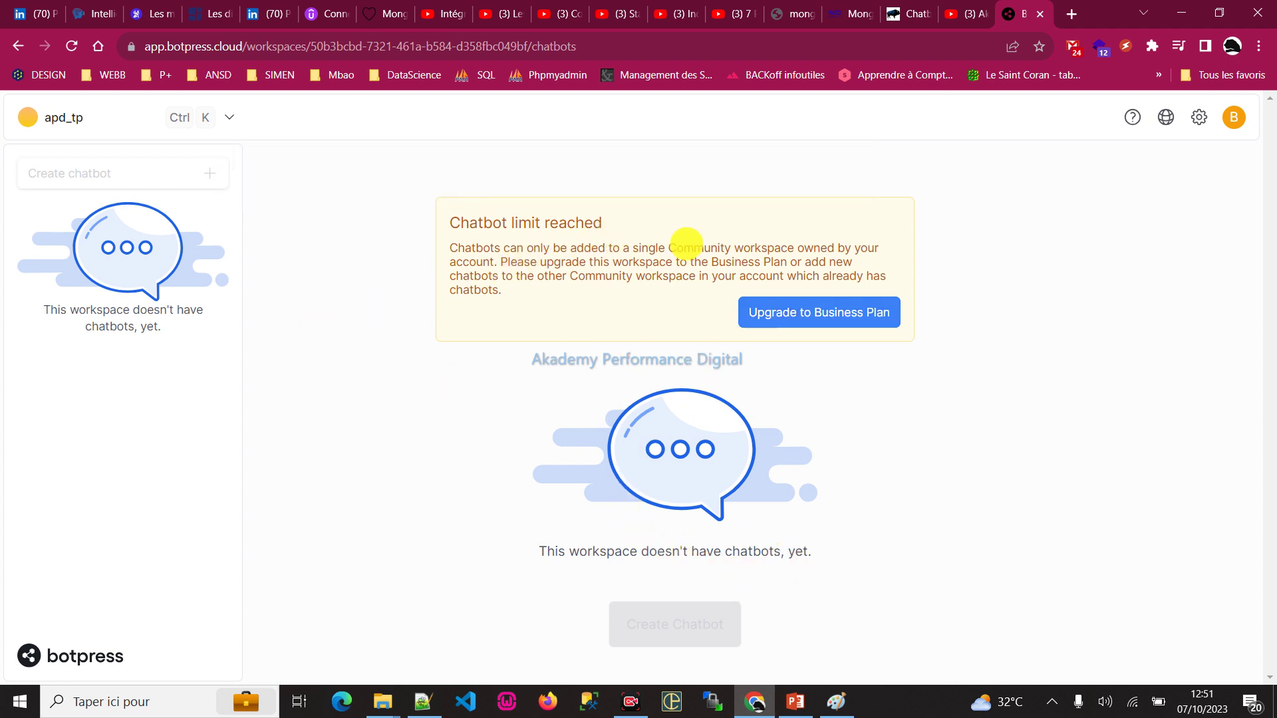
pyautogui.click(232, 121)
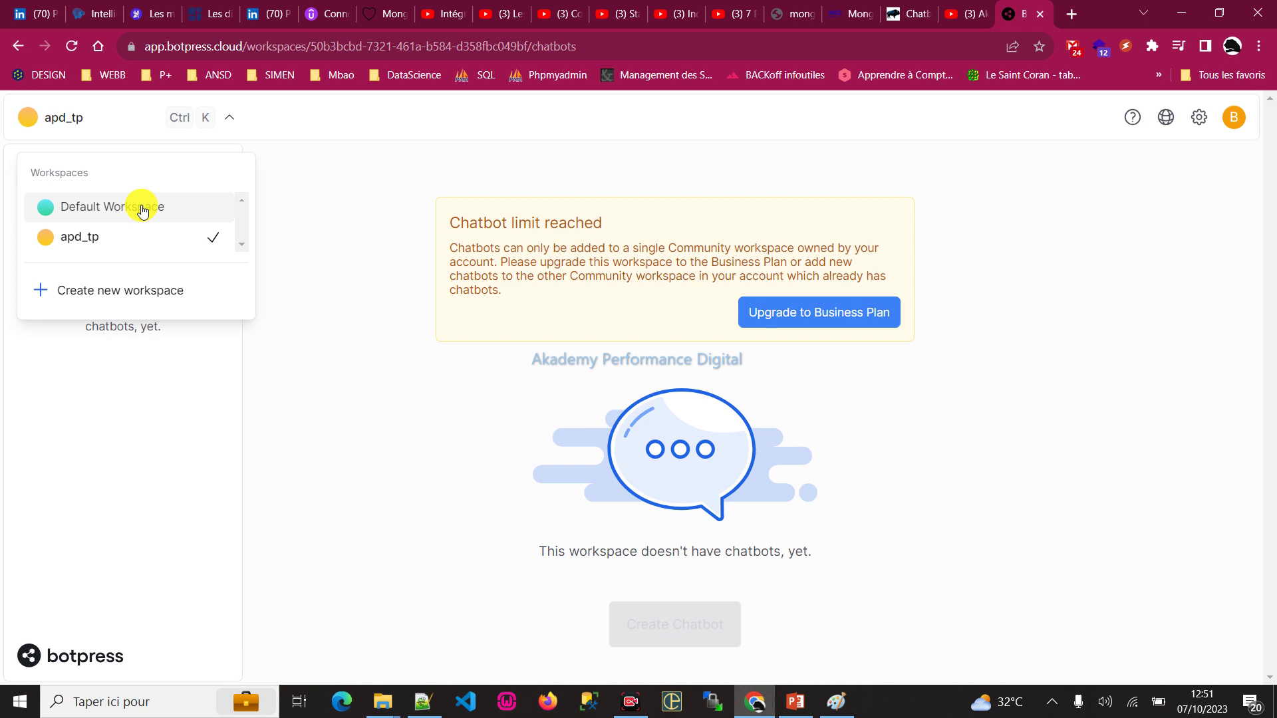
pyautogui.click(142, 208)
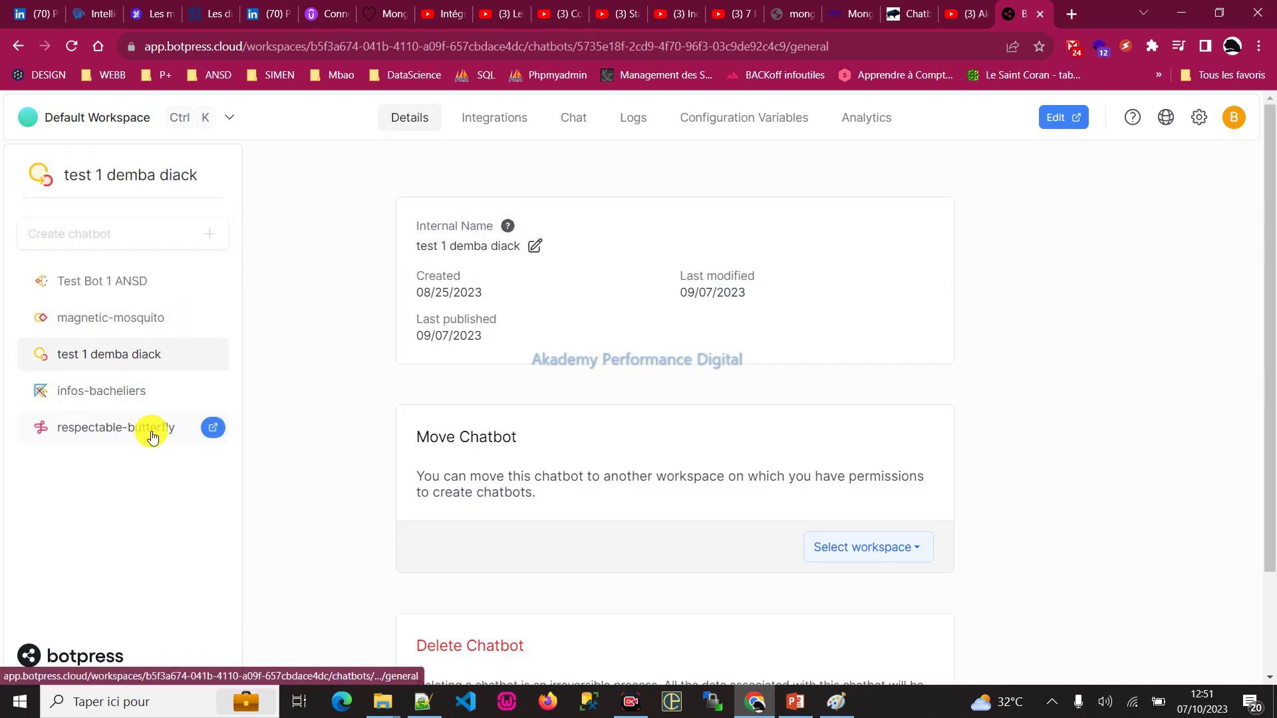
# - Delete the respectable-butterfly chatbot from the Default Workspace and confirm the deletion
pyautogui.click(105, 437)
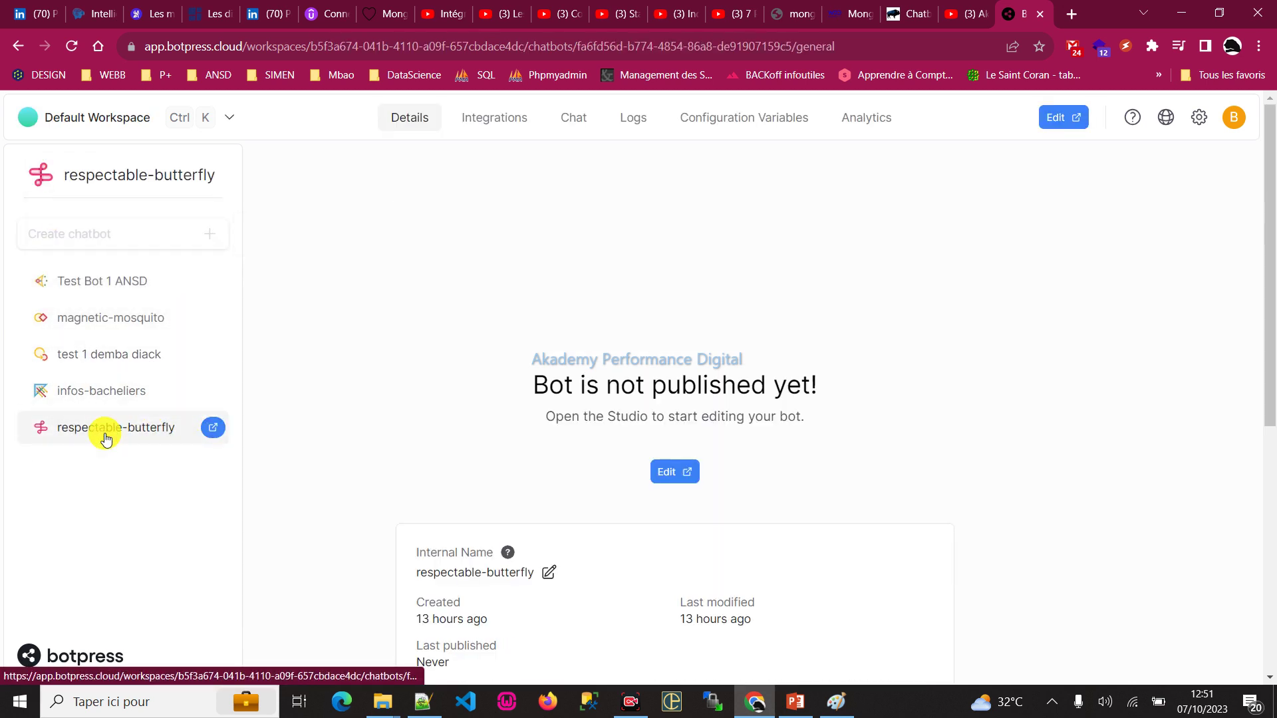
pyautogui.scroll(-5, 793, 396)
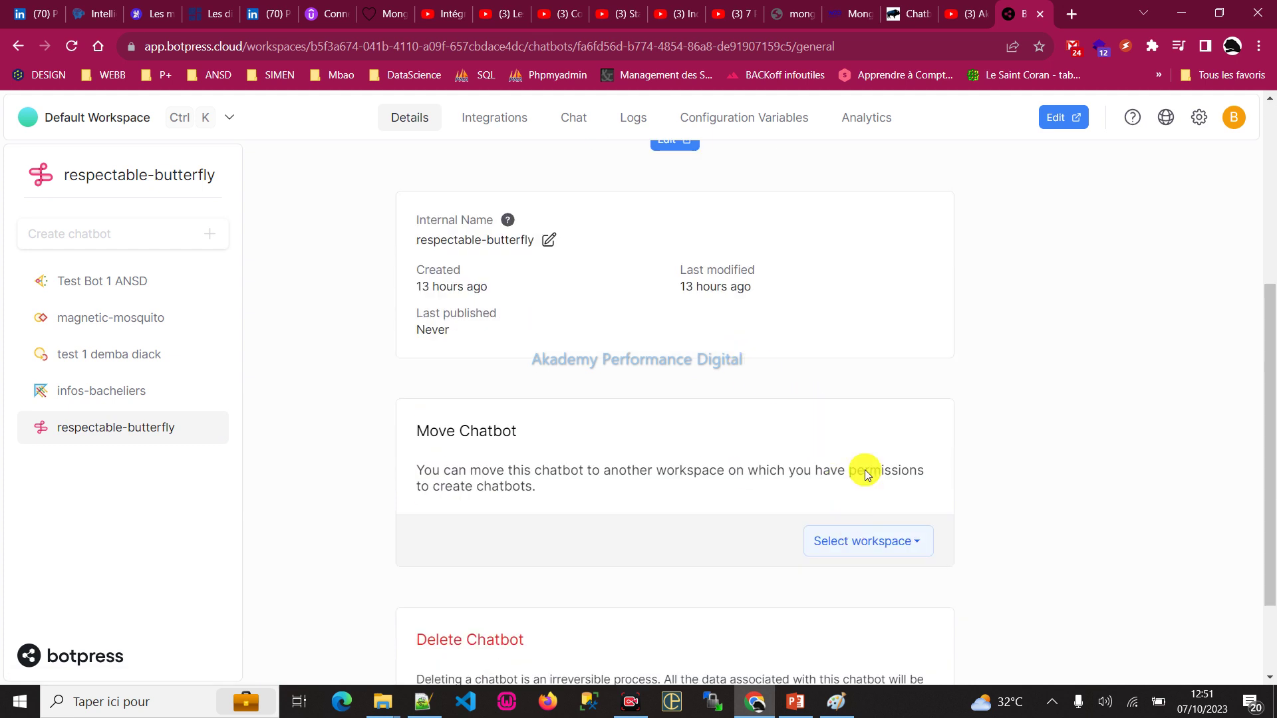
pyautogui.scroll(-3, 866, 473)
pyautogui.click(880, 640)
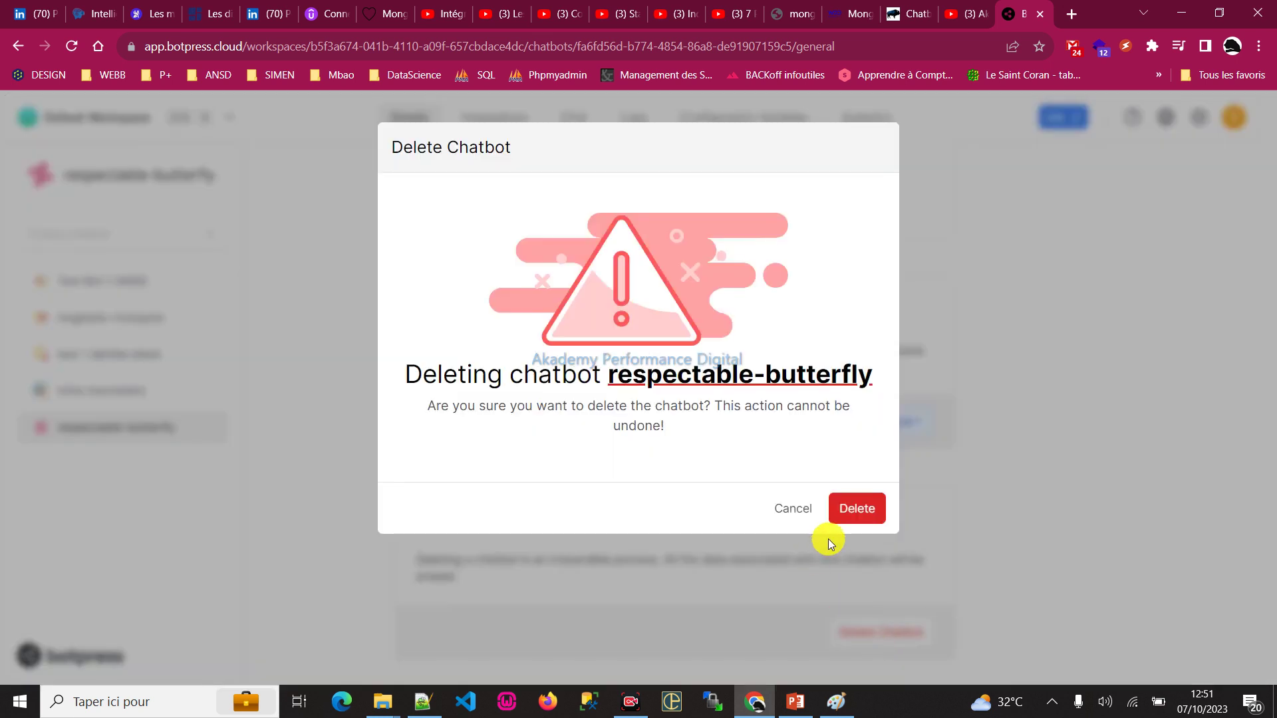
pyautogui.click(857, 508)
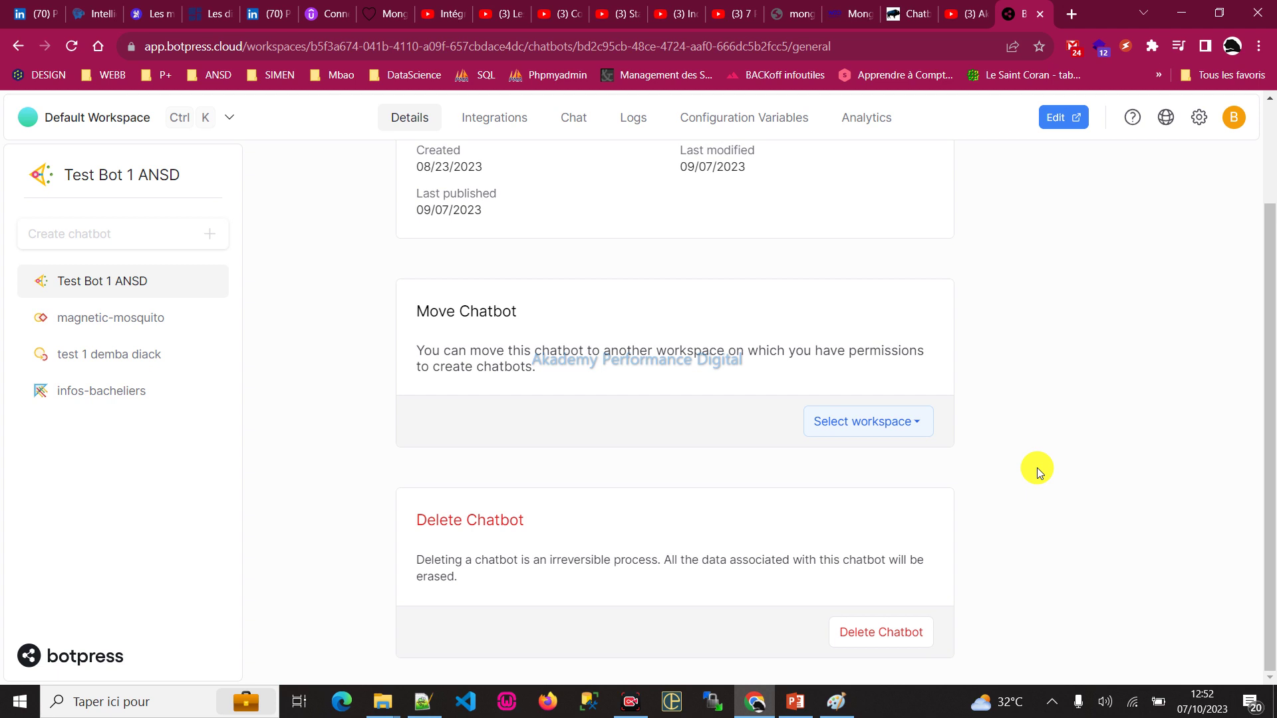
# - Reload the Default Workspace page and open the magnetic-mosquito chatbot's details
pyautogui.click(71, 48)
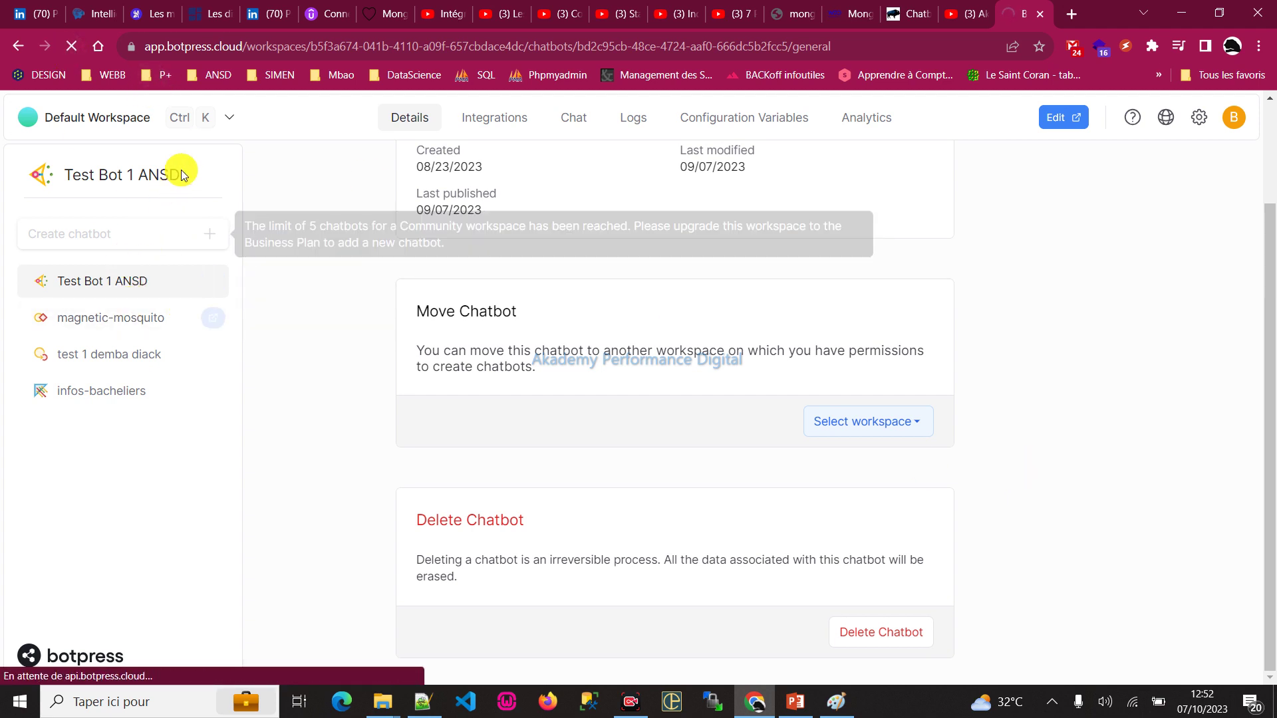
pyautogui.click(113, 318)
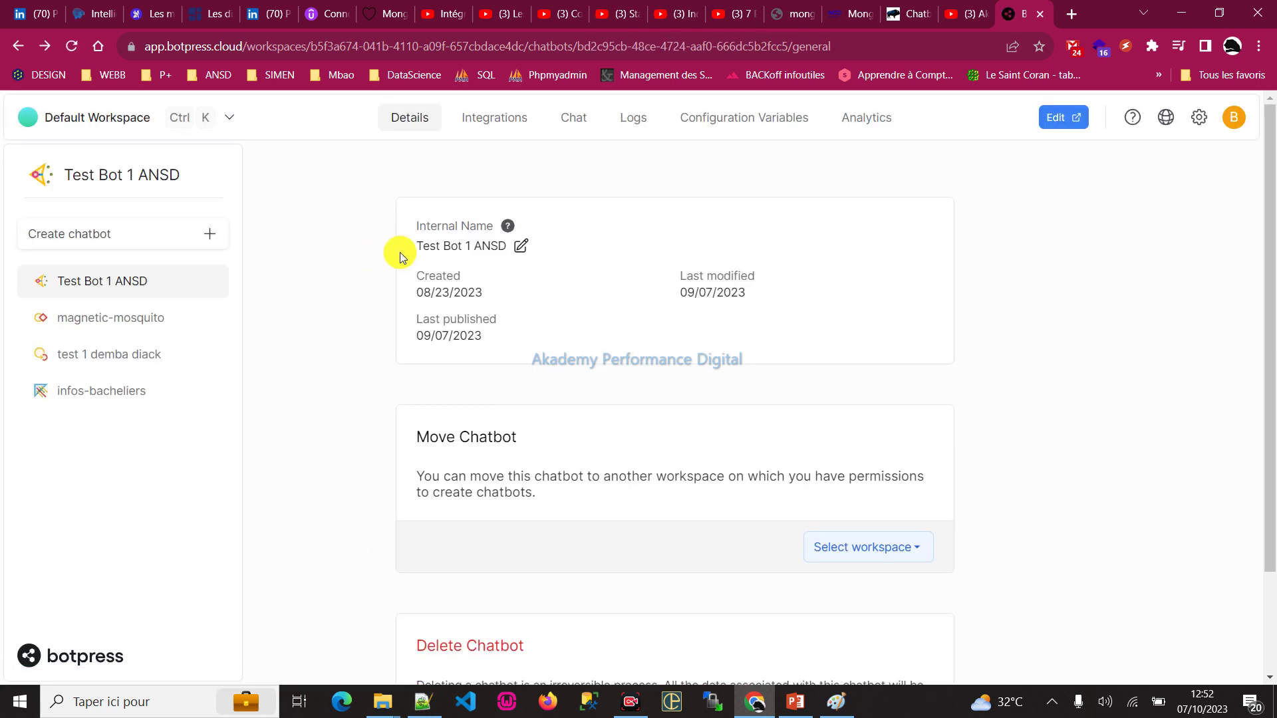
pyautogui.click(128, 319)
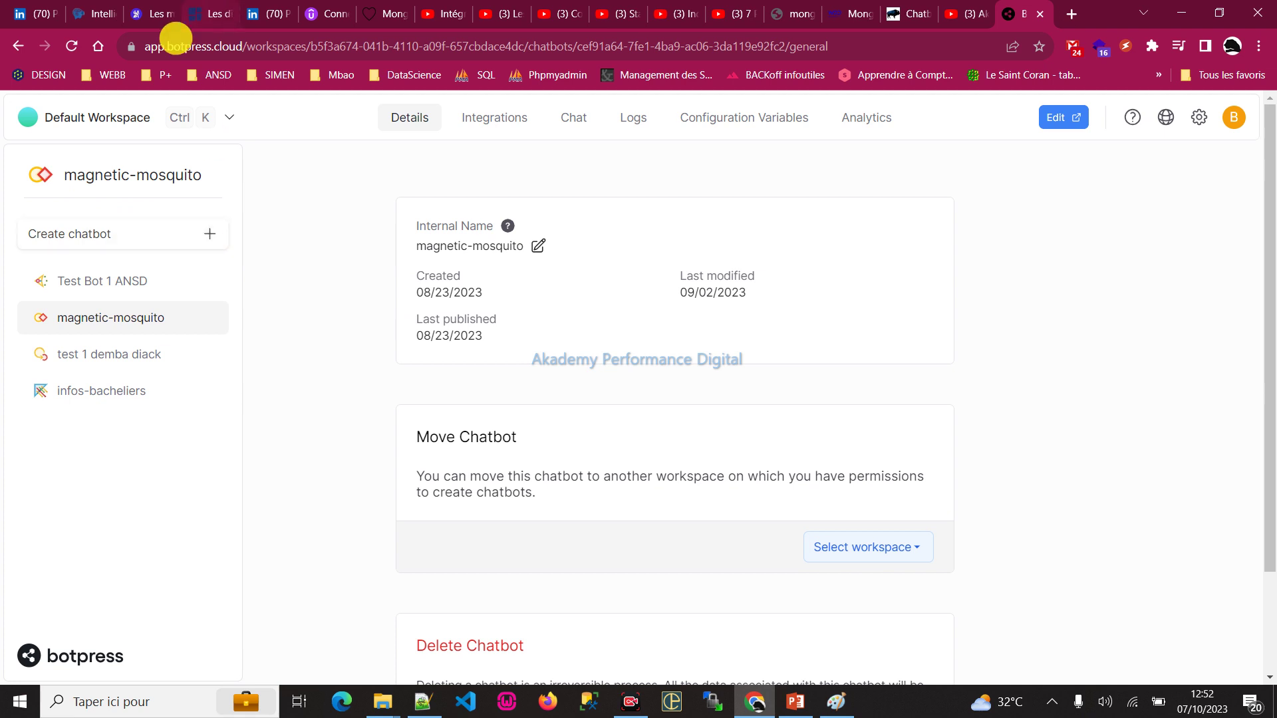
# - Create a new chatbot in the Default Workspace and open it for editing in the Studio
pyautogui.click(213, 231)
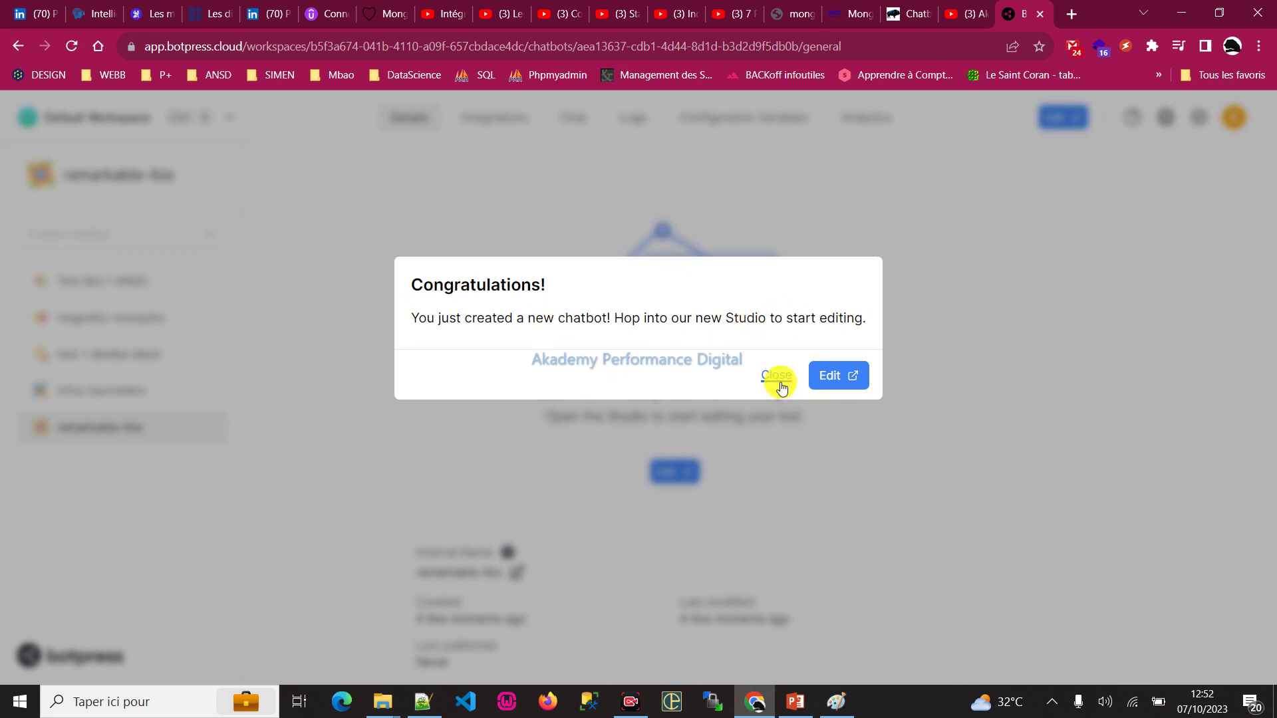
pyautogui.click(835, 377)
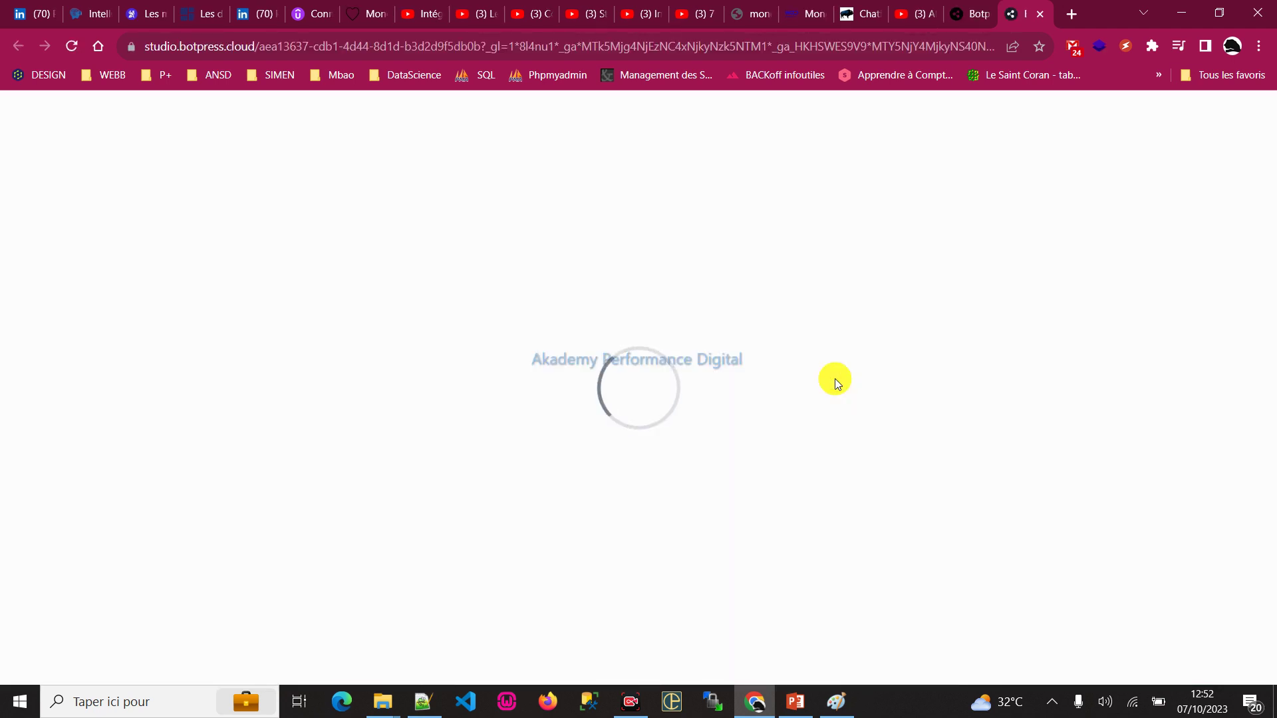
# - Check the chatbot steps slide in PowerPoint and return to the Studio in Chrome
pyautogui.click(795, 701)
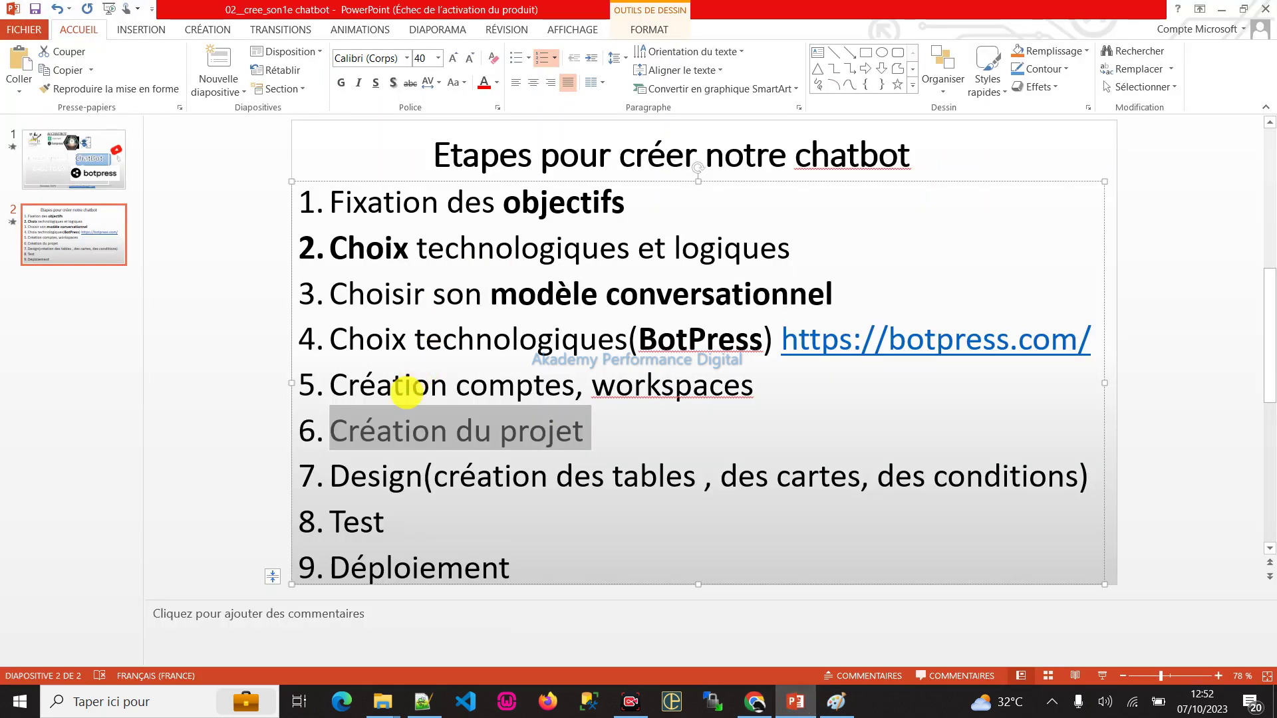
pyautogui.hotkey('alt', 'Tab')
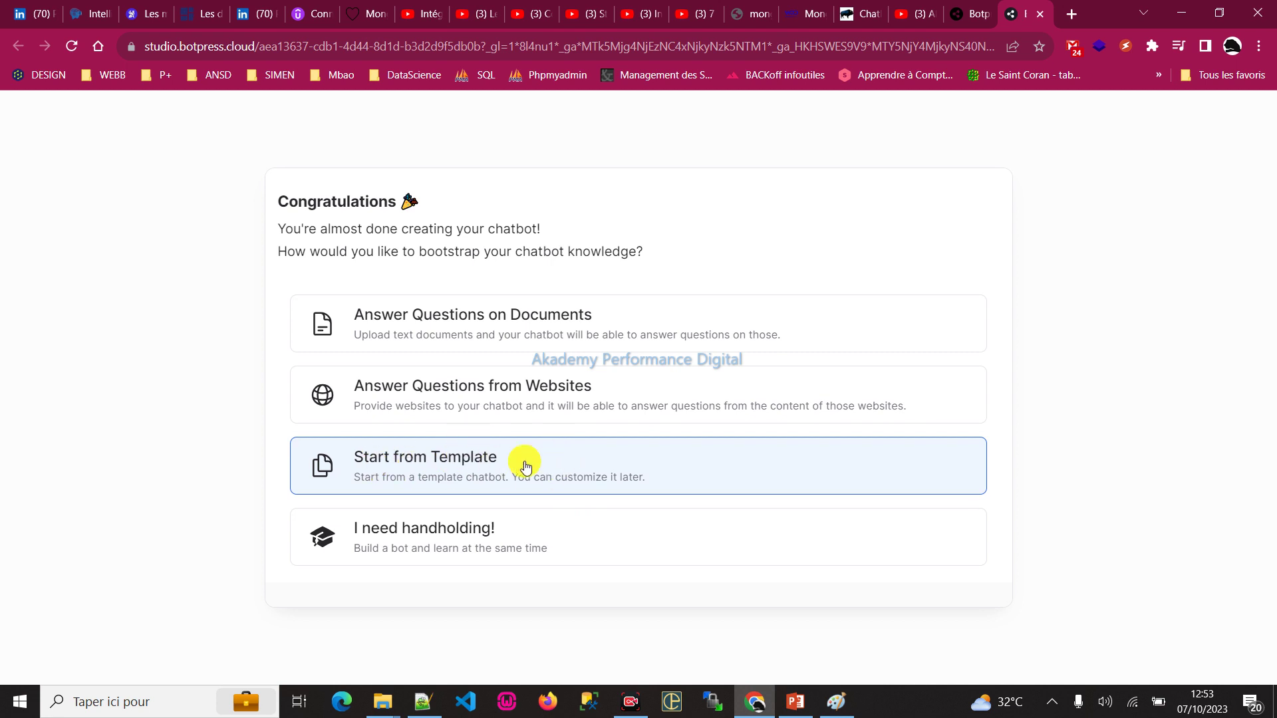
# - Start the chatbot from the Basic (empty) template and say hello to it to enter the Studio
pyautogui.click(624, 468)
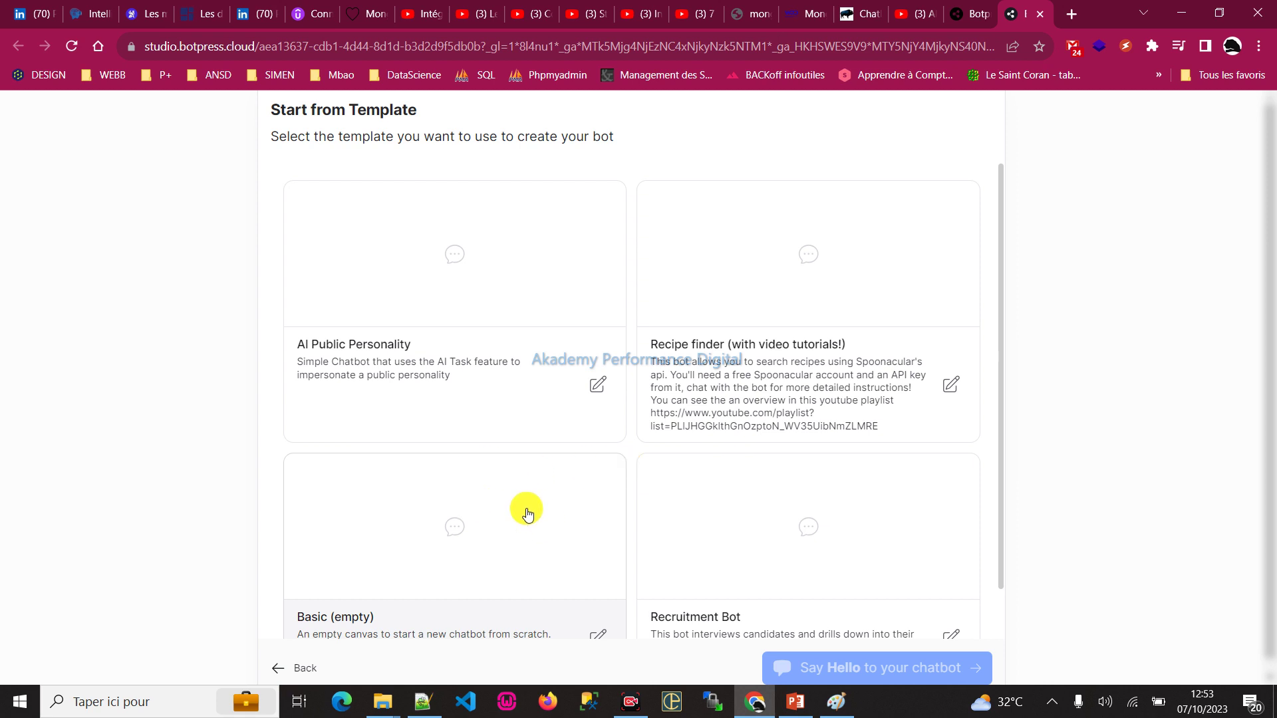
pyautogui.scroll(-1, 780, 385)
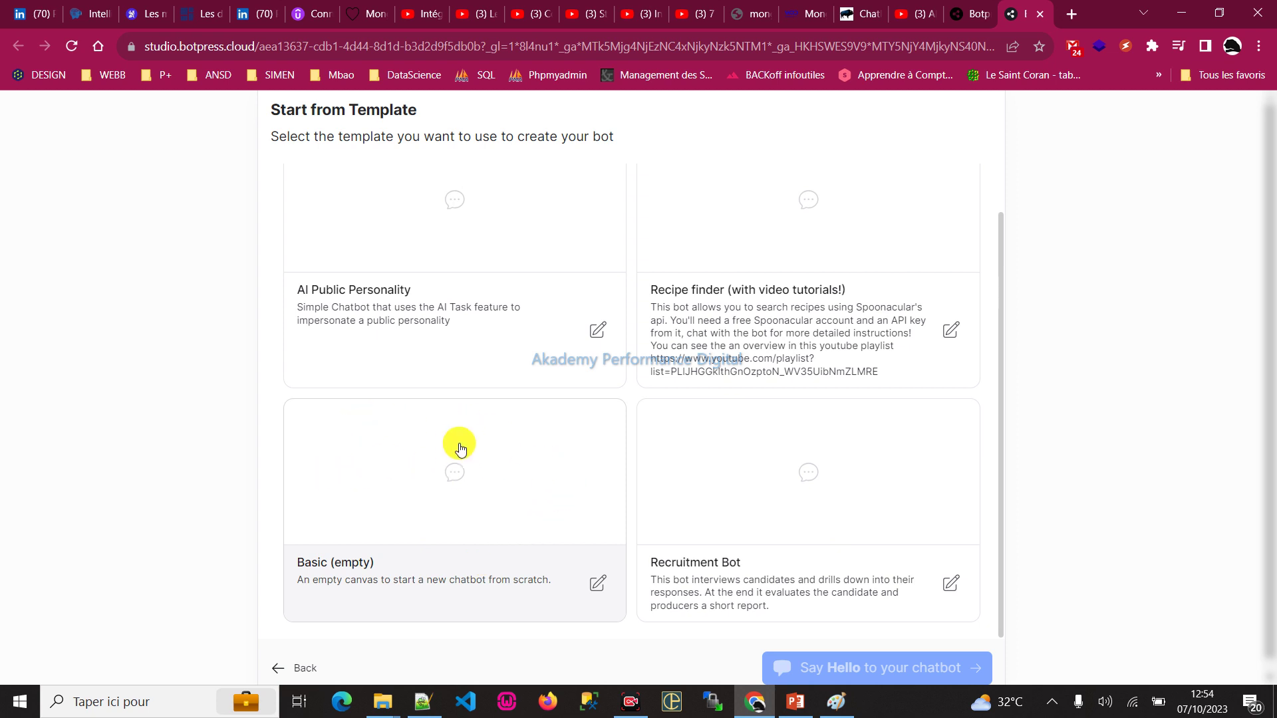
pyautogui.click(565, 462)
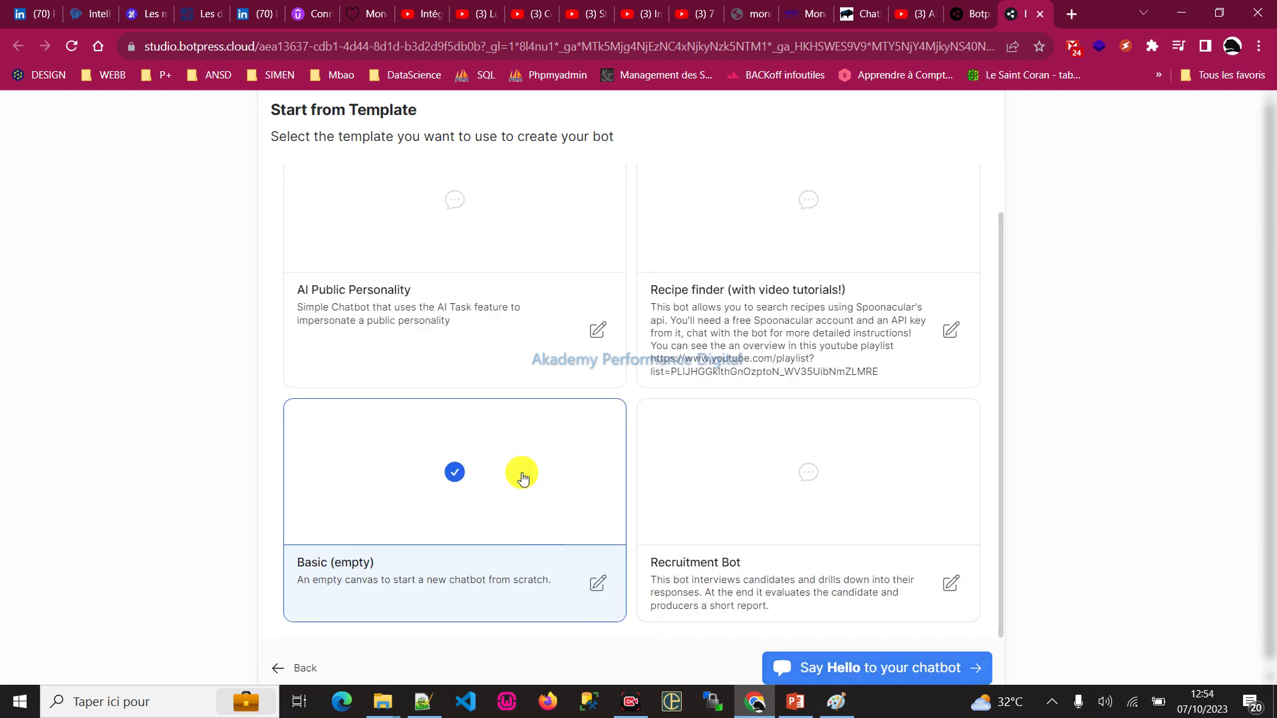
pyautogui.click(858, 668)
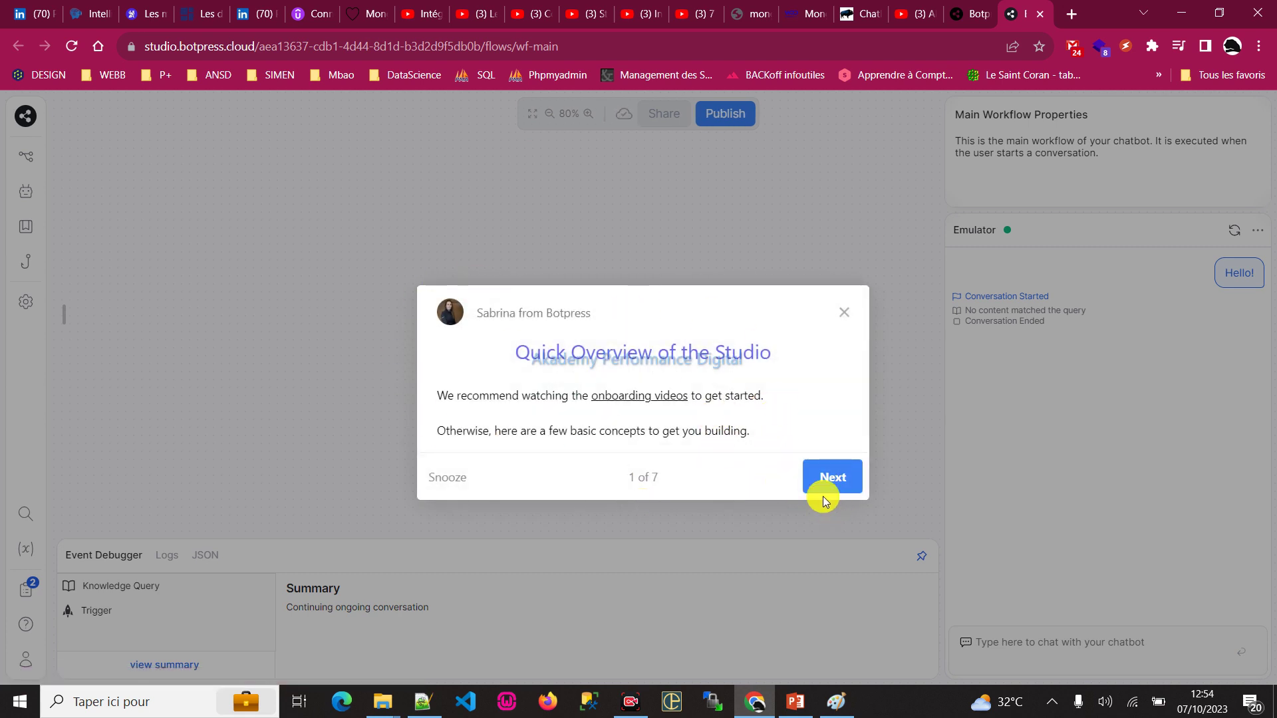
# - Dismiss the Studio overview tour to reveal the main workflow canvas
pyautogui.click(800, 536)
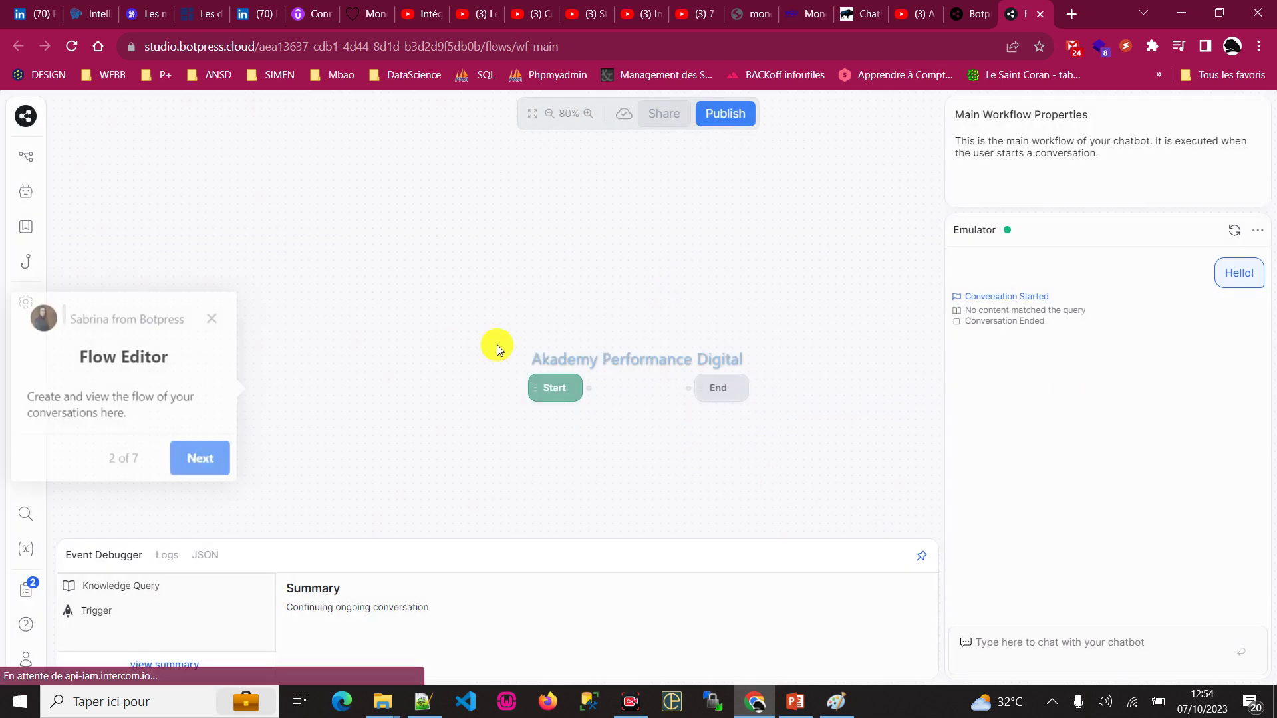
pyautogui.click(215, 319)
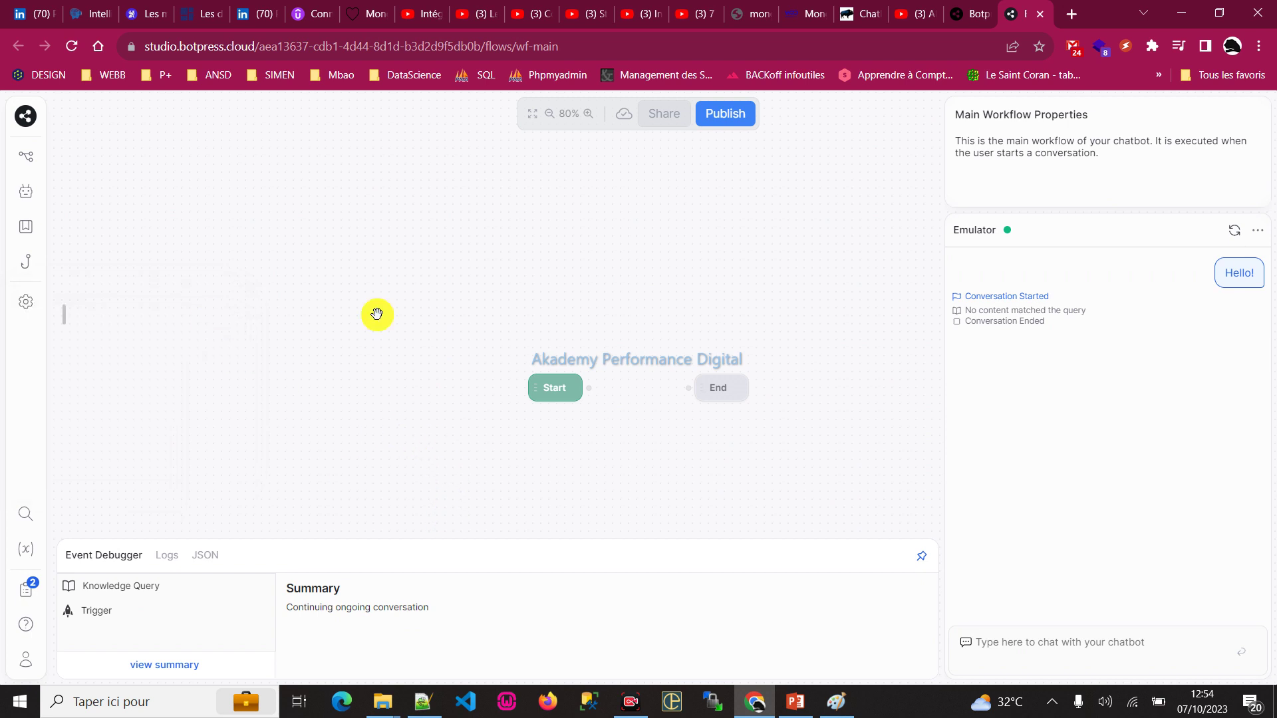
pyautogui.moveTo(404, 390); pyautogui.dragTo(342, 342)
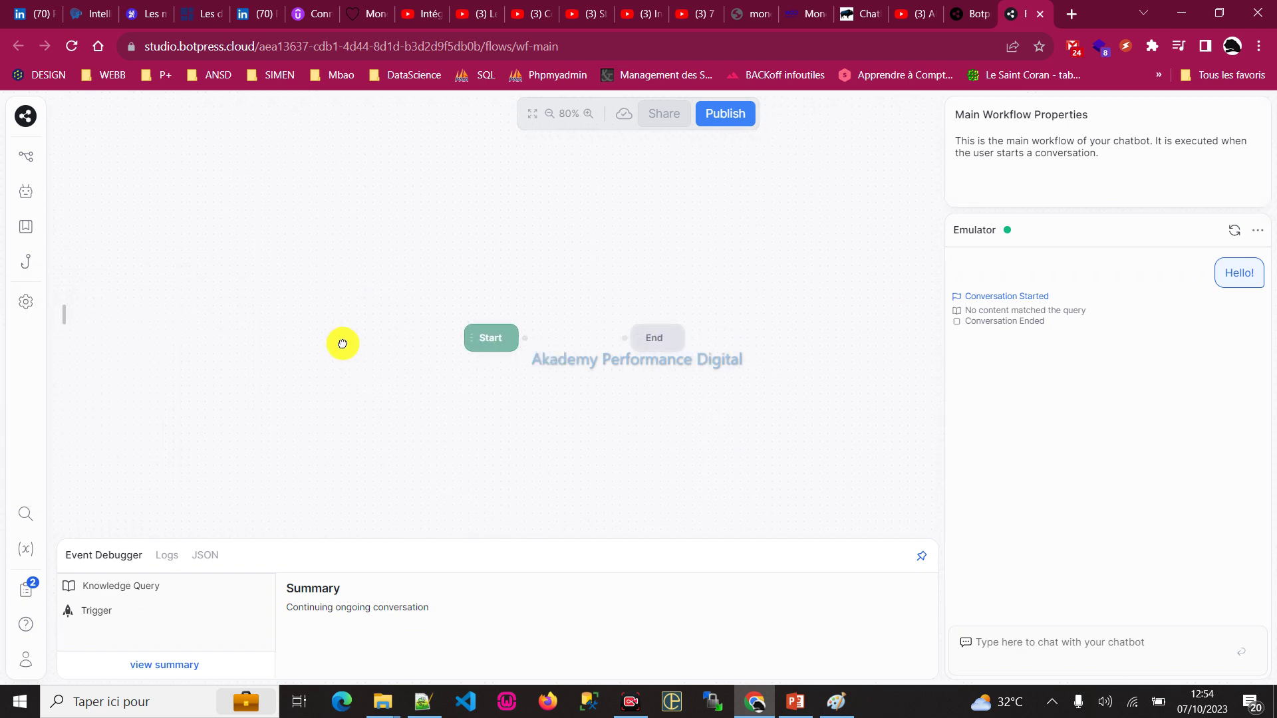
# - Spread the Start and End nodes farther apart on the main workflow canvas
pyautogui.click(837, 704)
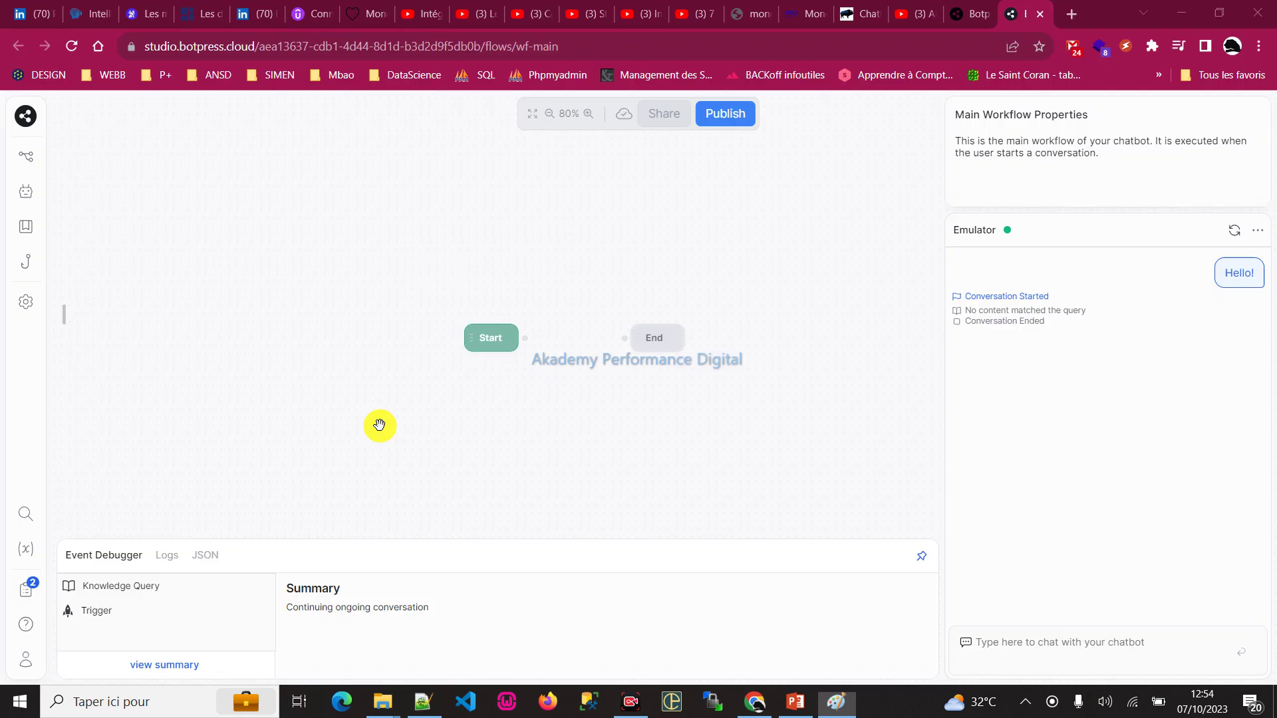
pyautogui.click(379, 426)
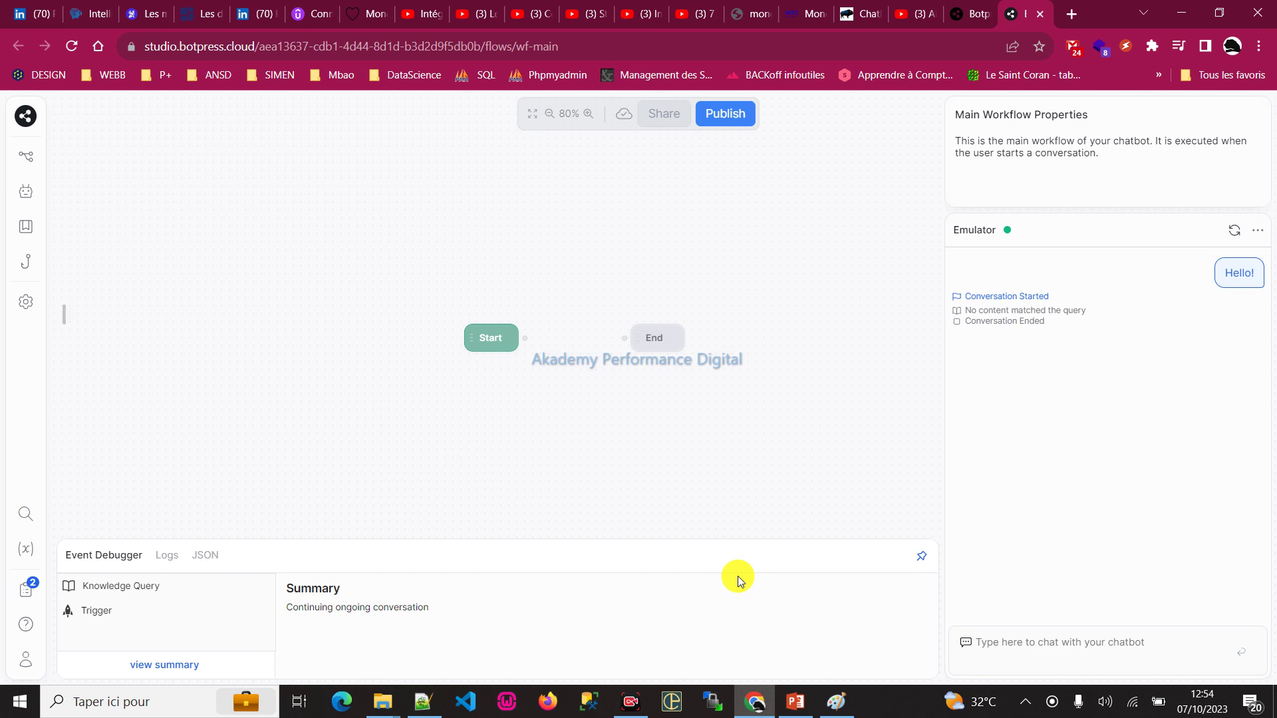
pyautogui.click(474, 335)
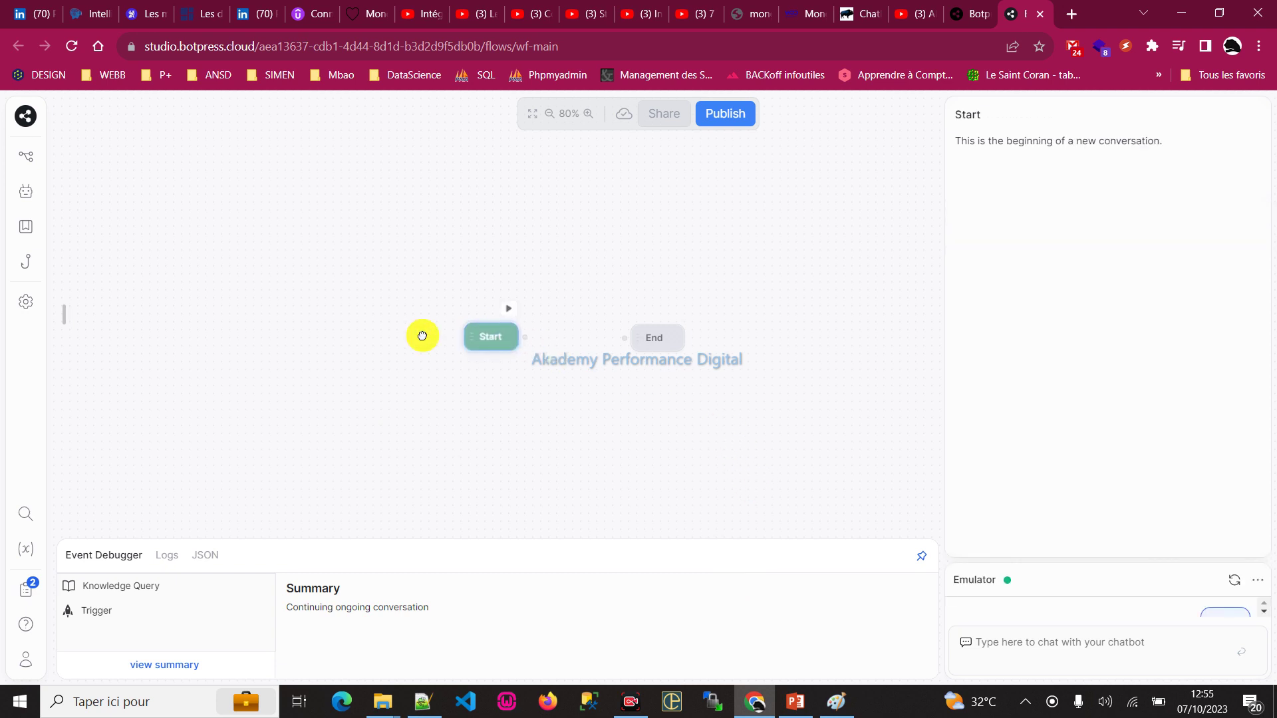
pyautogui.moveTo(466, 338); pyautogui.dragTo(317, 333)
pyautogui.click(662, 339)
pyautogui.moveTo(662, 340); pyautogui.dragTo(674, 341)
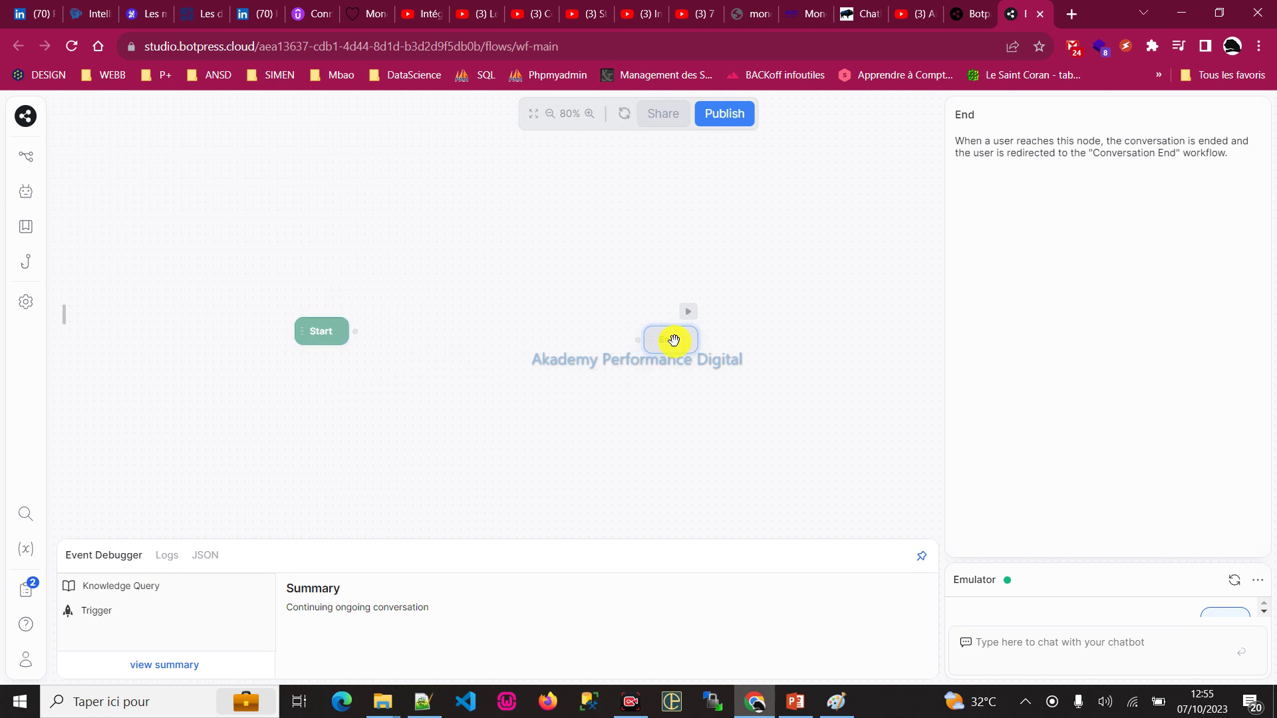
# - Check the design step on the chatbot steps slide in PowerPoint and return to the Studio in Chrome
pyautogui.hotkey('alt', 'Tab')
pyautogui.hotkey('alt', 'Tab')
pyautogui.moveTo(333, 480); pyautogui.dragTo(1076, 480)
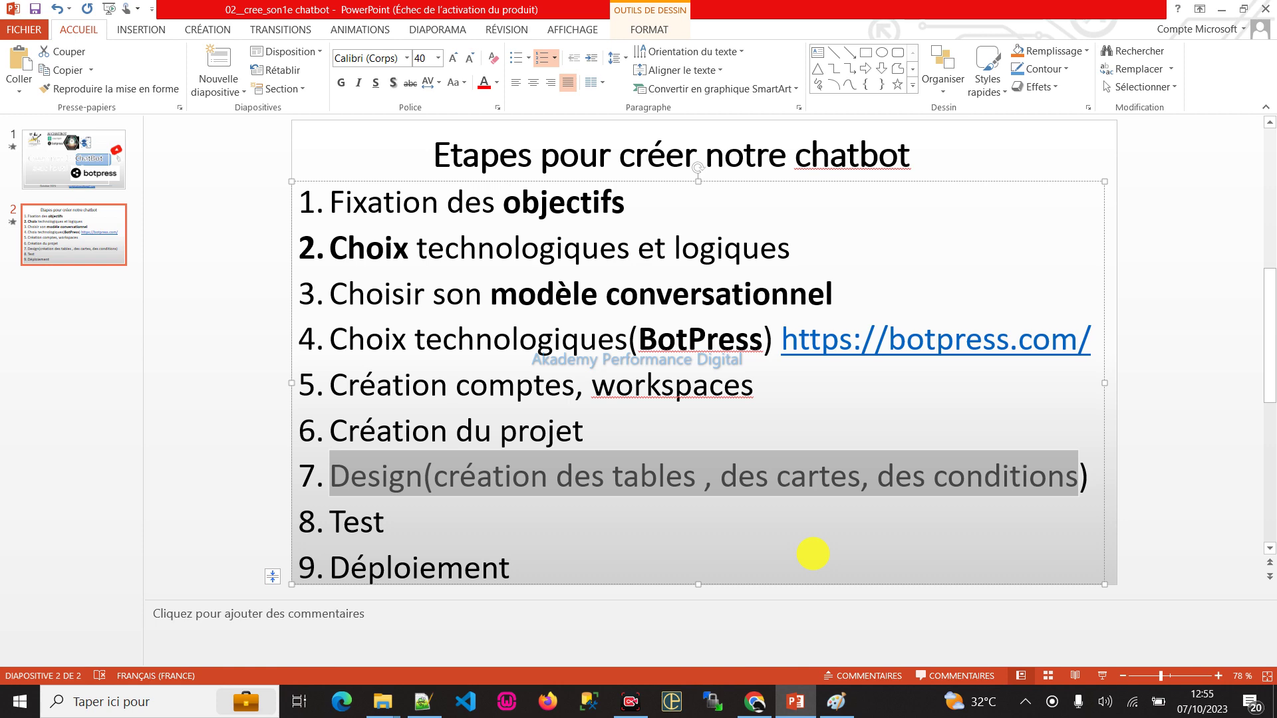
pyautogui.hotkey('alt', 'Tab')
pyautogui.hotkey('alt', 'Tab')
pyautogui.press('Tab')
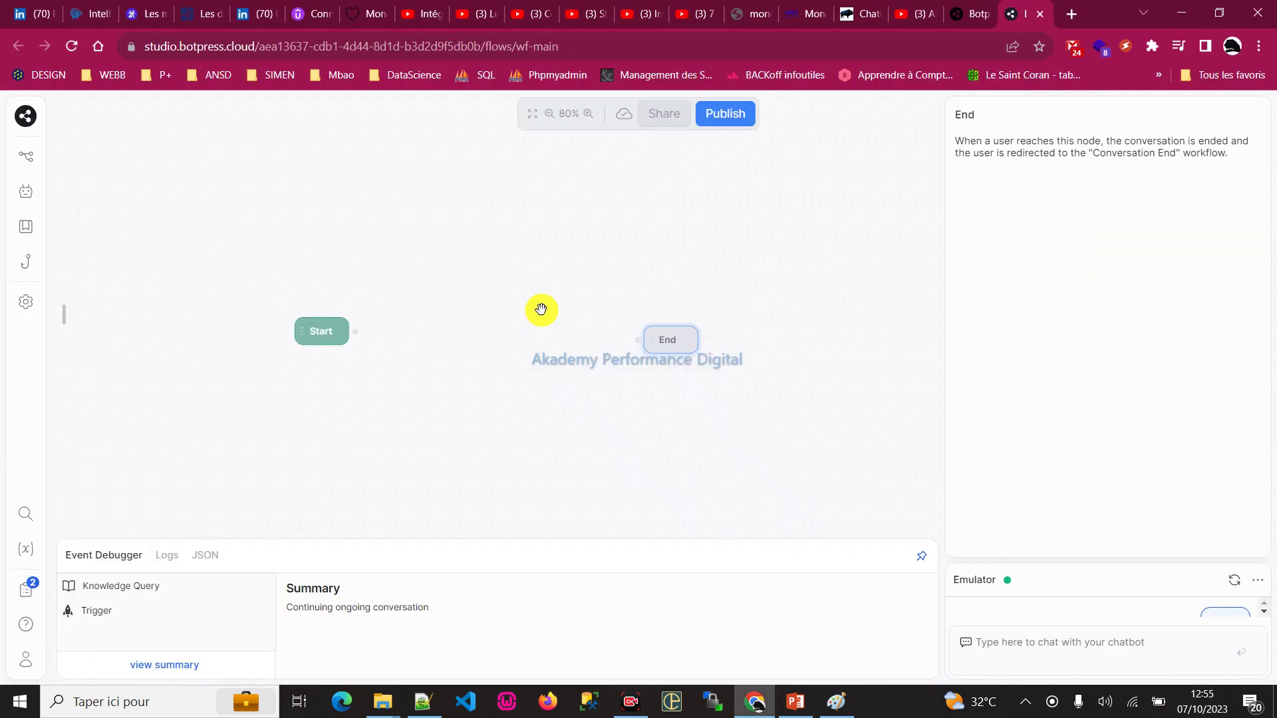
# - Switch to PowerPoint and replace "tables" with "noeuds" in step 7 of the slide
pyautogui.hotkey('alt', 'Tab')
pyautogui.hotkey('alt', 'Tab')
pyautogui.press('Tab')
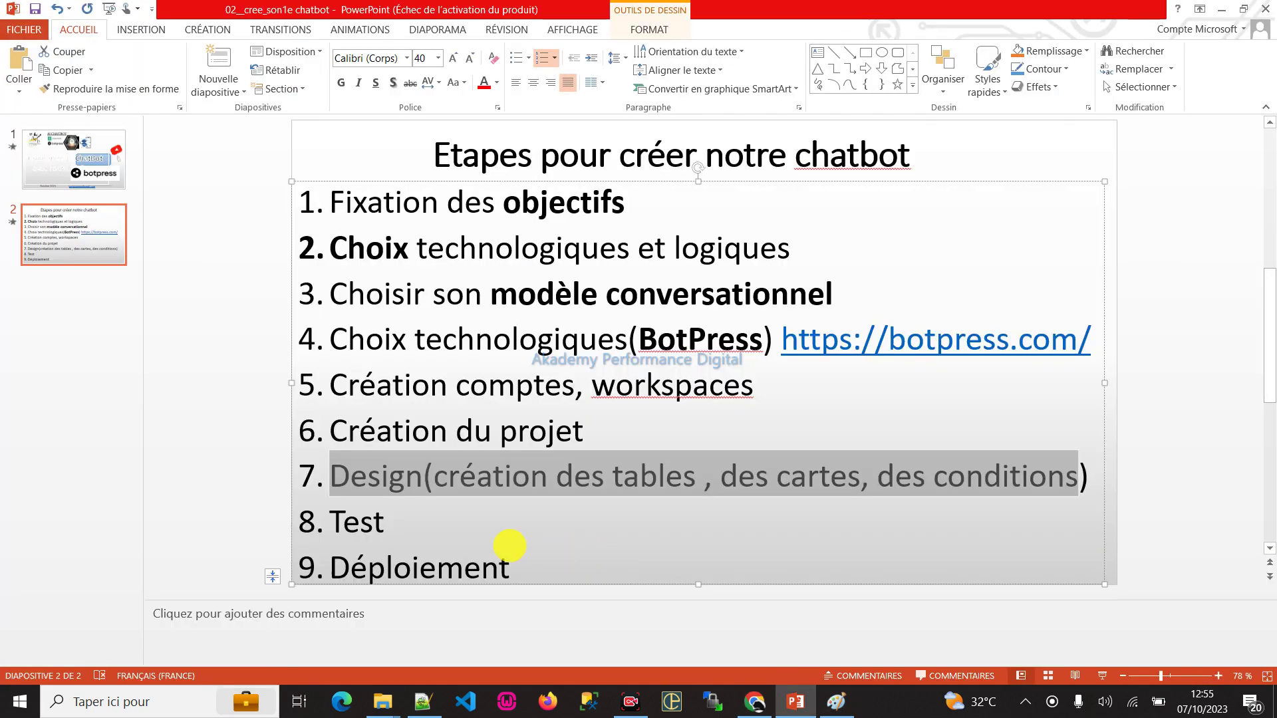
pyautogui.doubleClick(656, 477)
pyautogui.write('neao')
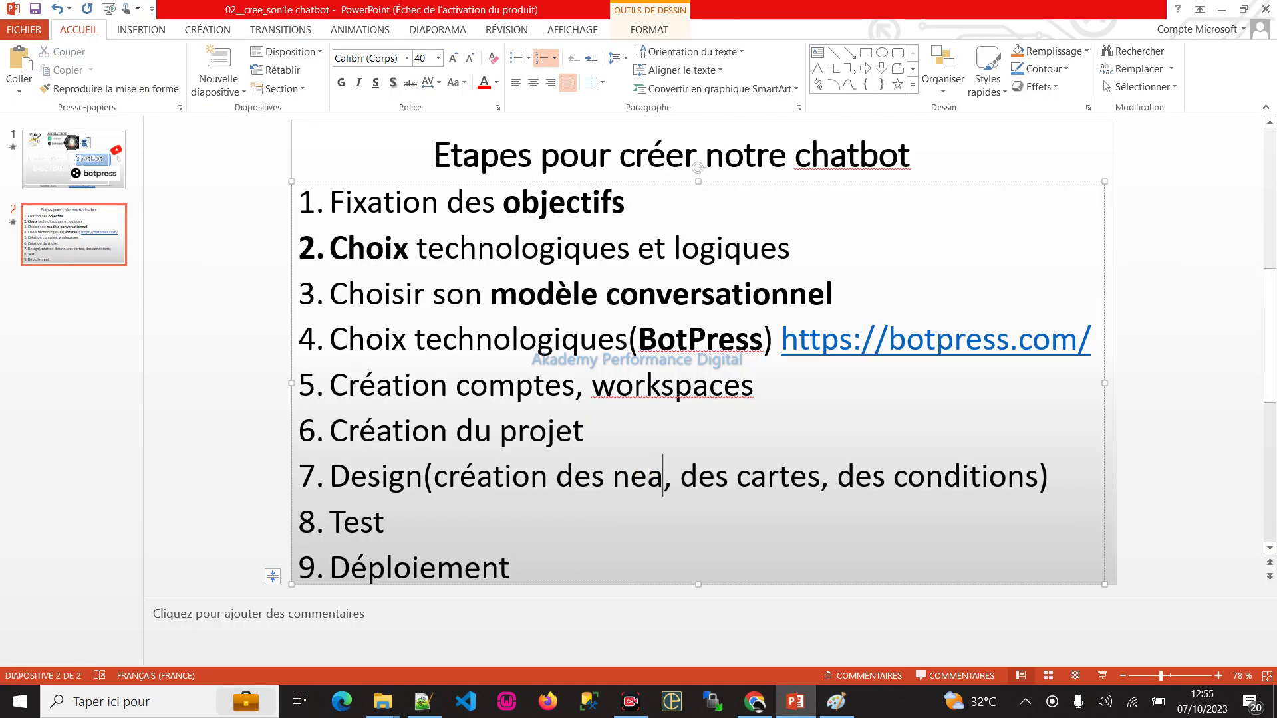
pyautogui.press('BackSpace')
pyautogui.press('BackSpace')
pyautogui.write('uds')
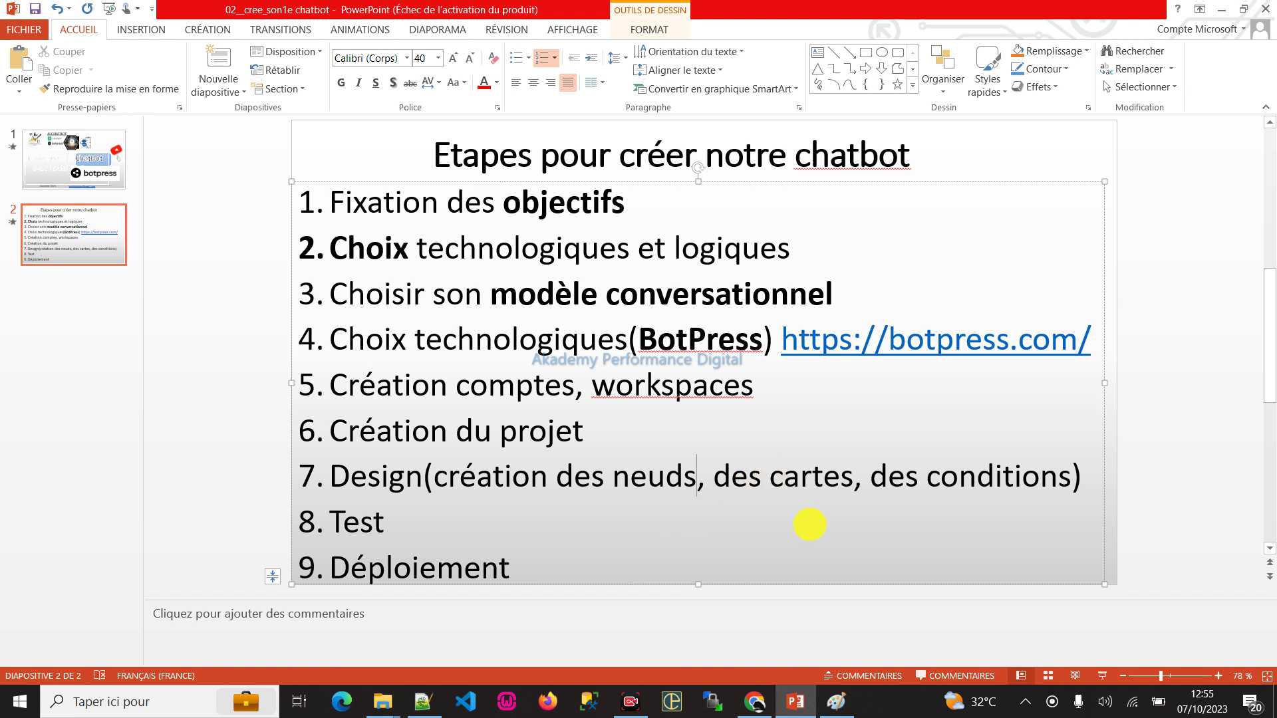
pyautogui.hotkey('alt', 'Tab')
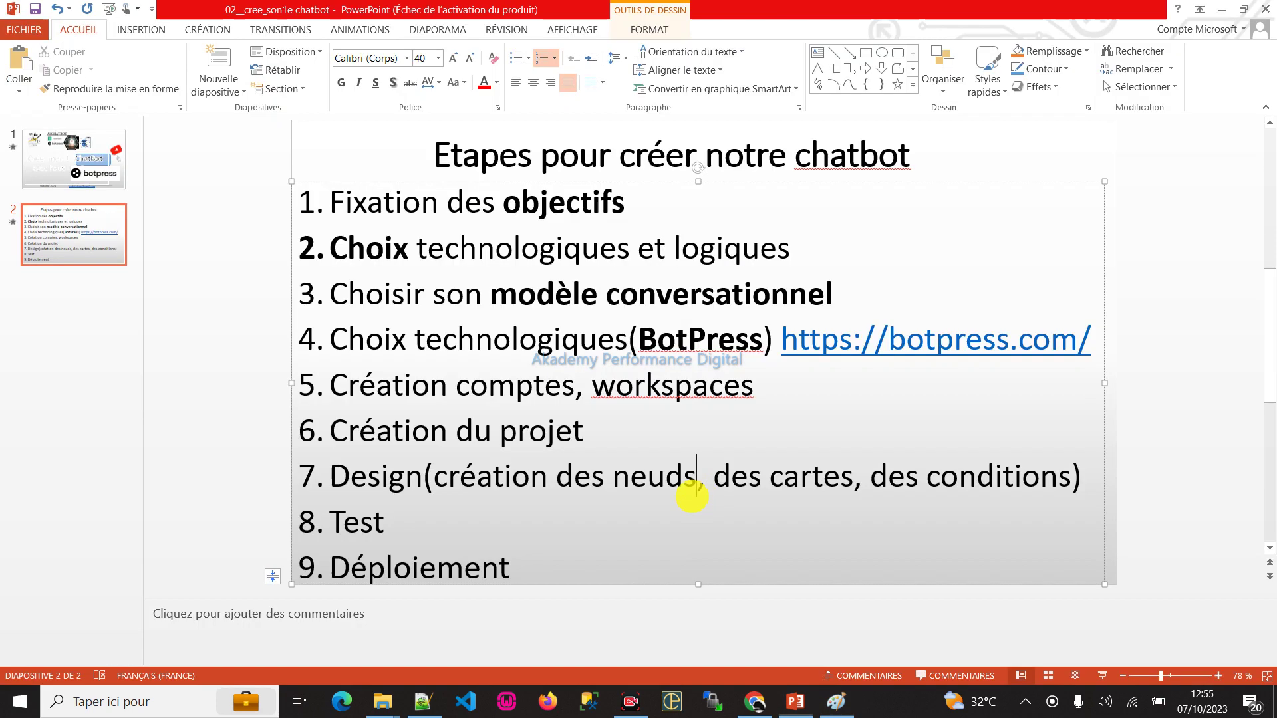
pyautogui.click(629, 478)
pyautogui.write('o')
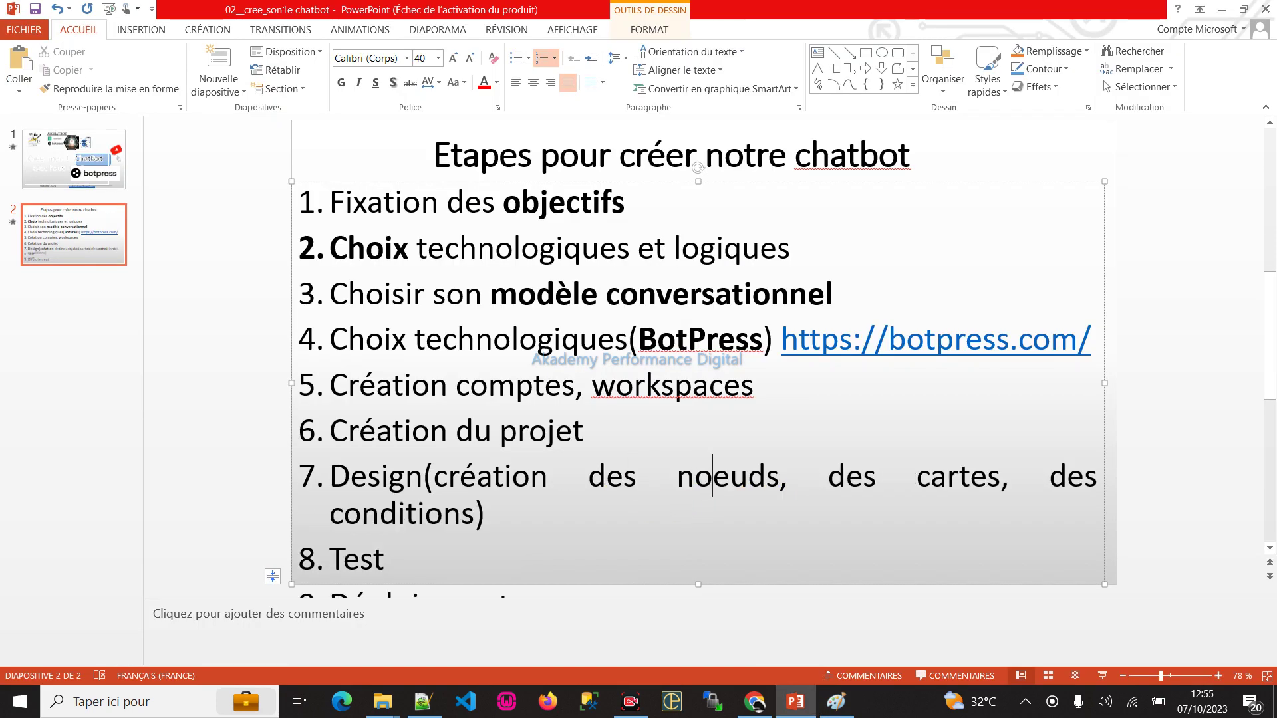
# - Move the numbered list's text box slightly higher on the PowerPoint slide
pyautogui.hotkey('alt', 'Tab')
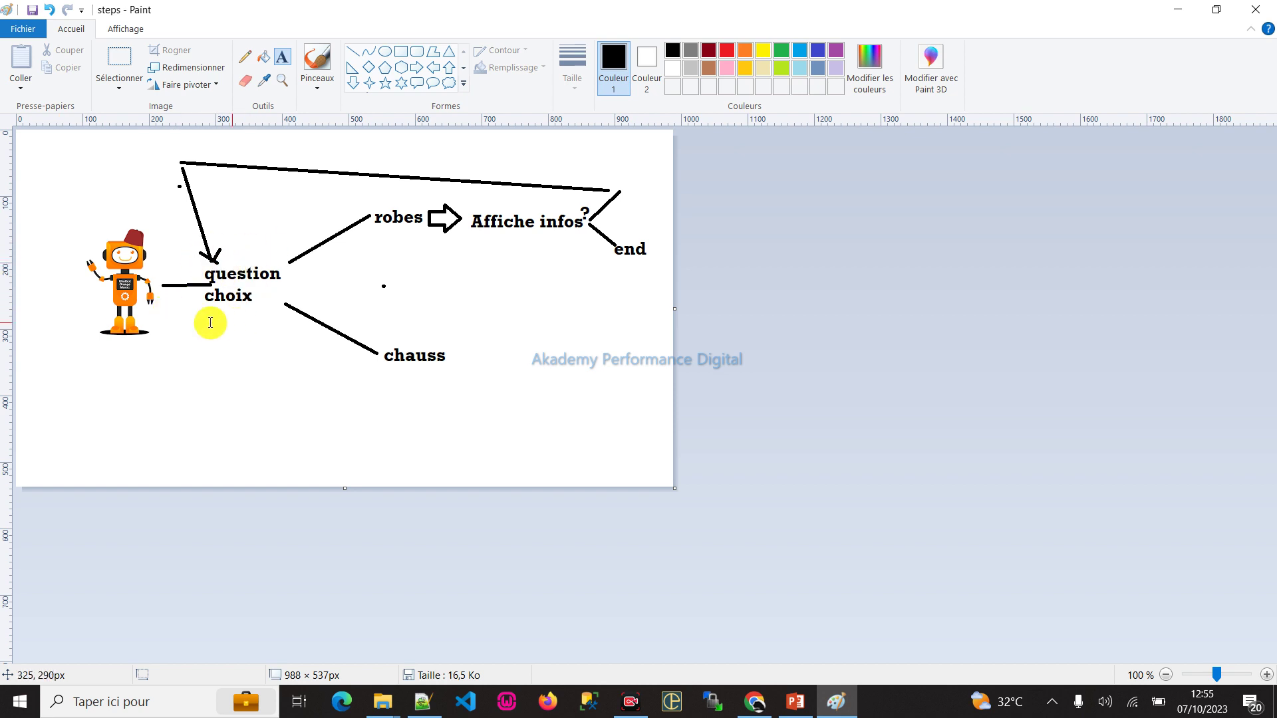
pyautogui.hotkey('alt', 'Tab')
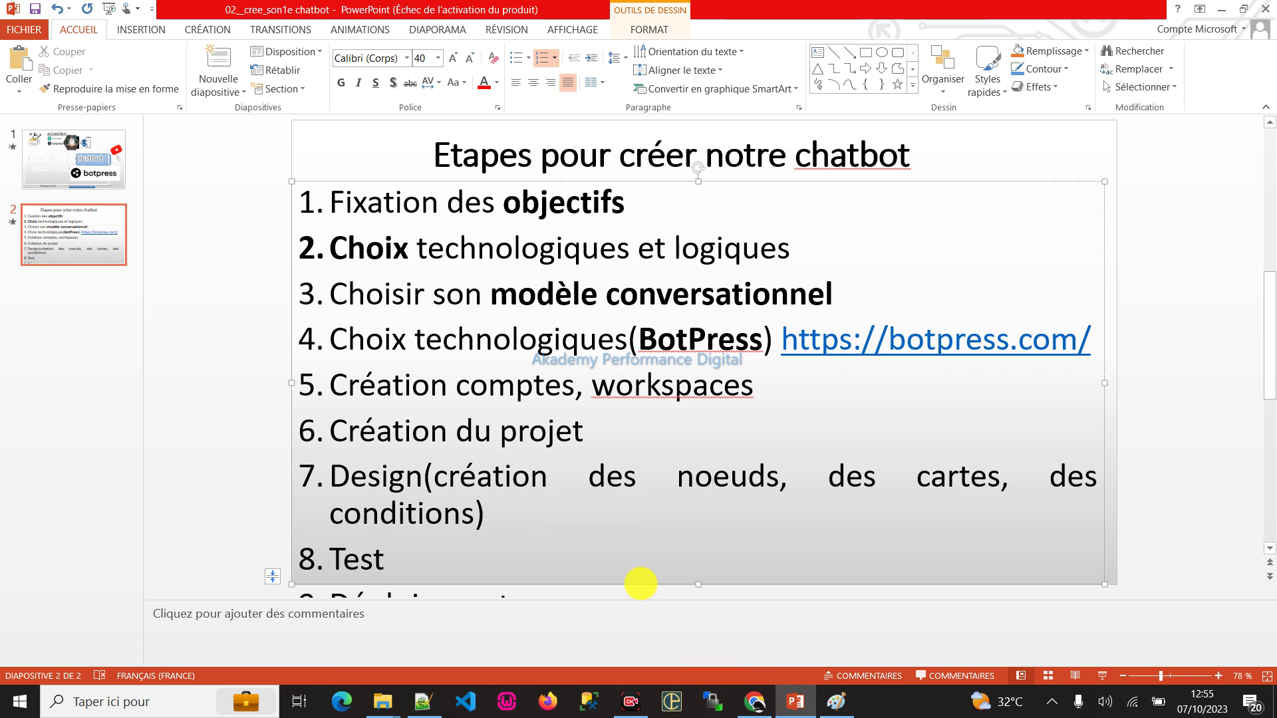
pyautogui.click(475, 346)
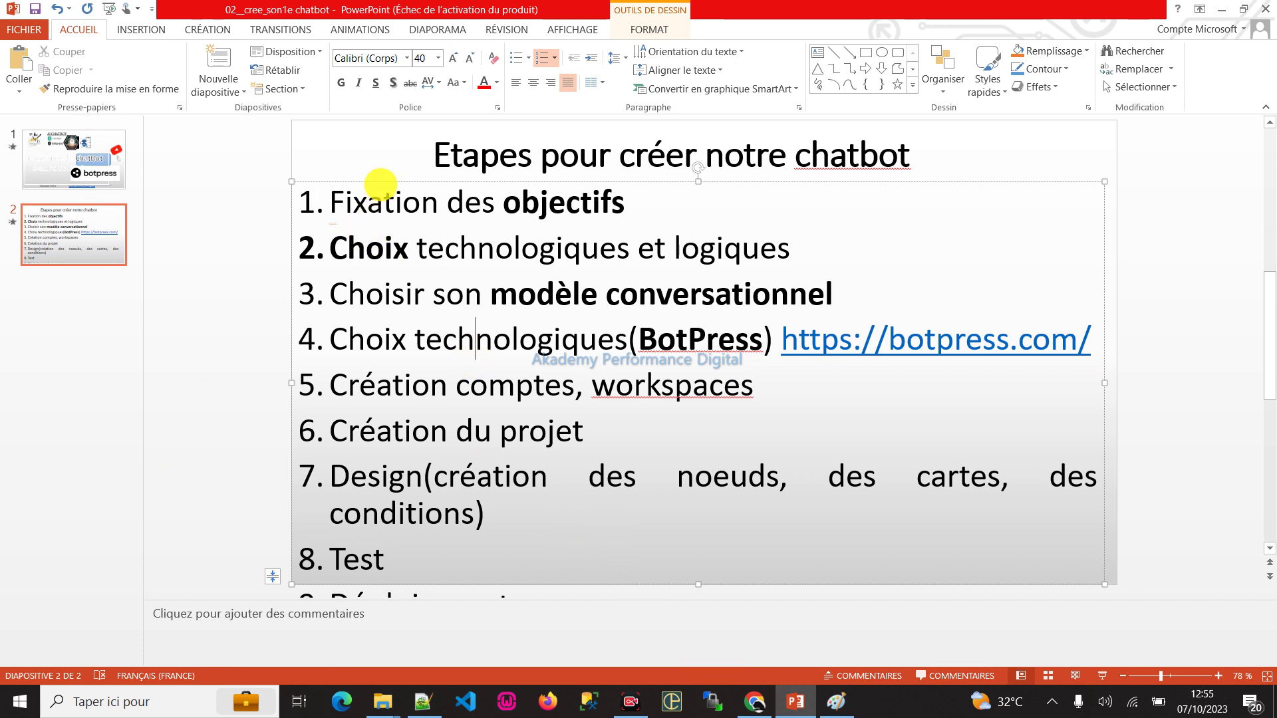
pyautogui.moveTo(381, 181); pyautogui.dragTo(382, 166)
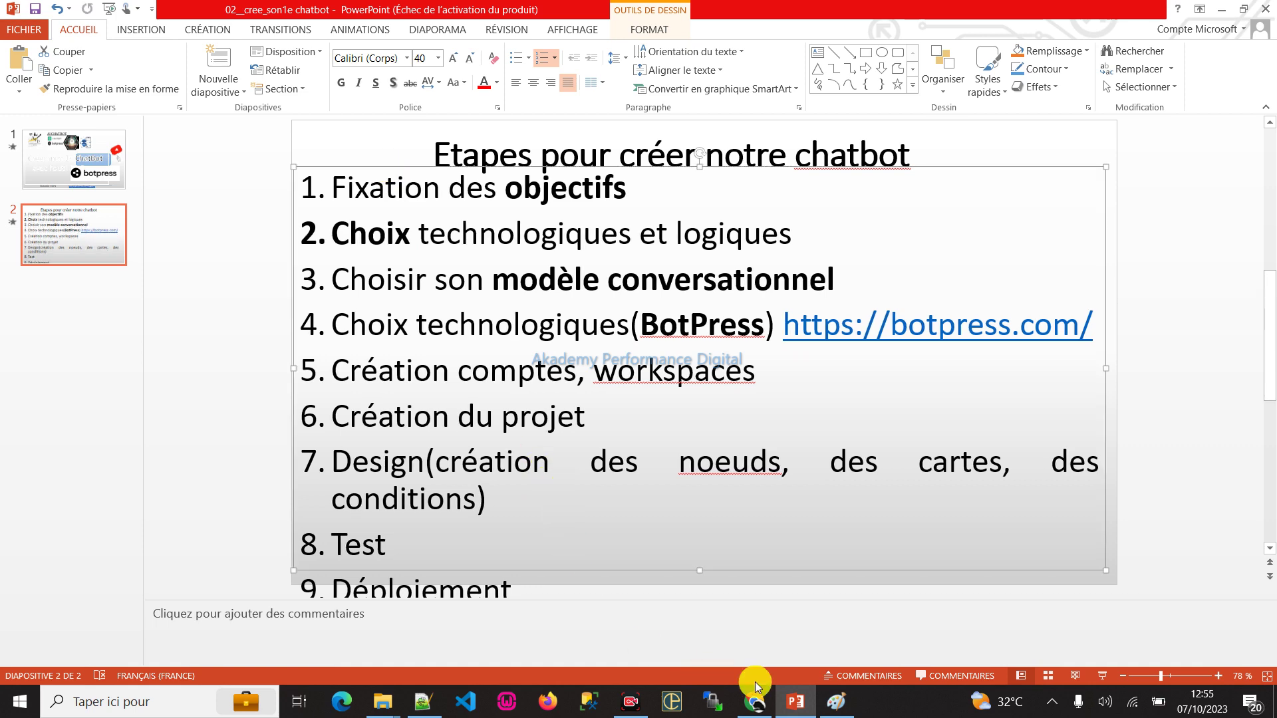
# - Review the conversation flow sketch in Paint and return to the Studio in Chrome
pyautogui.click(837, 700)
pyautogui.click(762, 707)
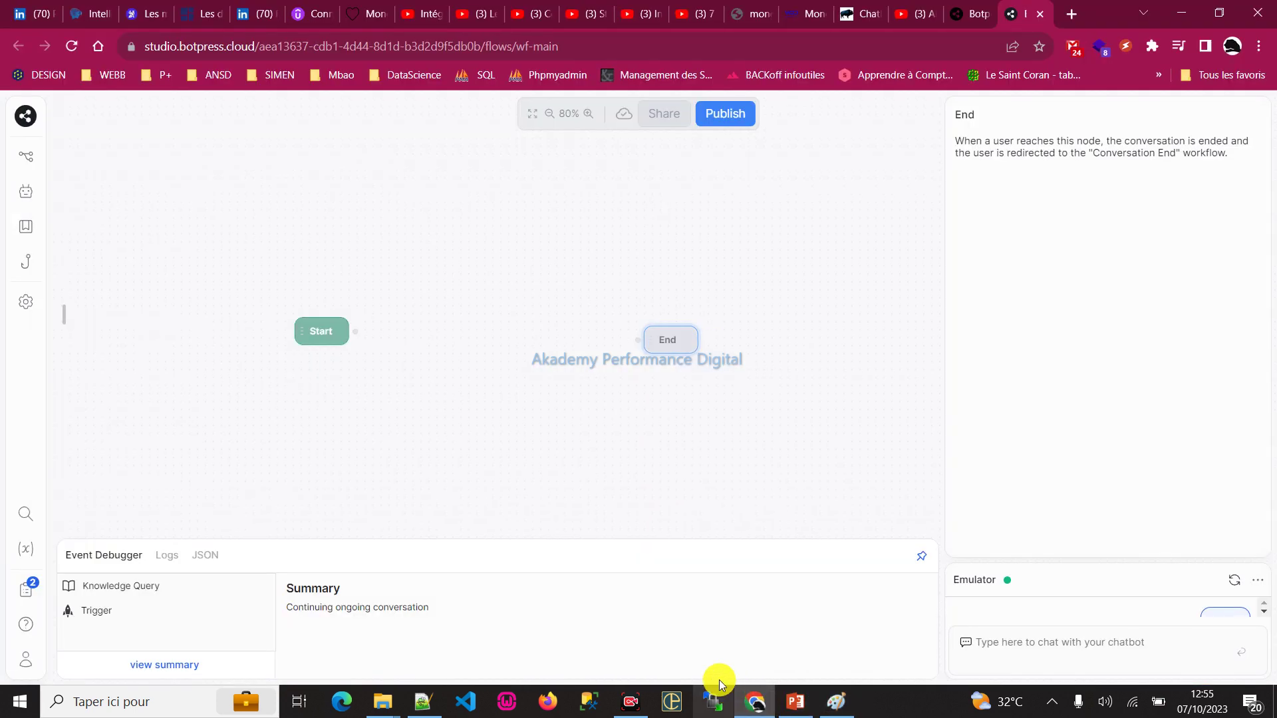
pyautogui.click(837, 700)
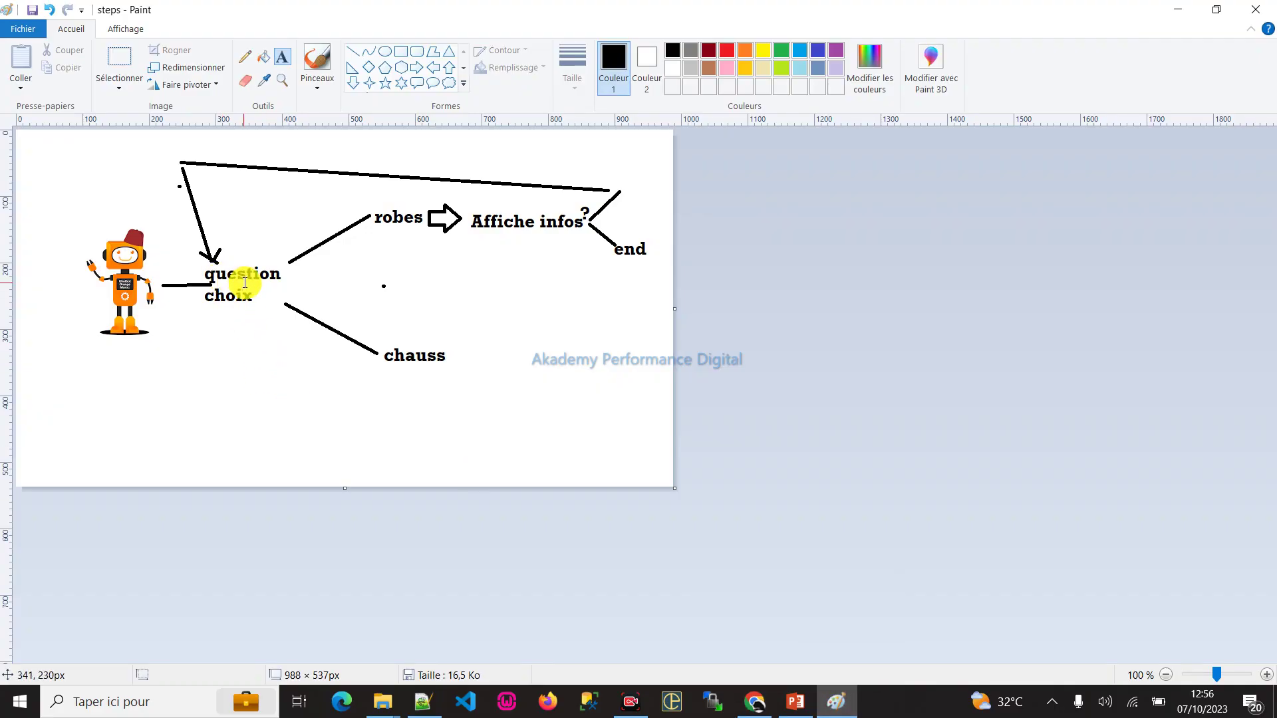
pyautogui.hotkey('alt', 'Tab')
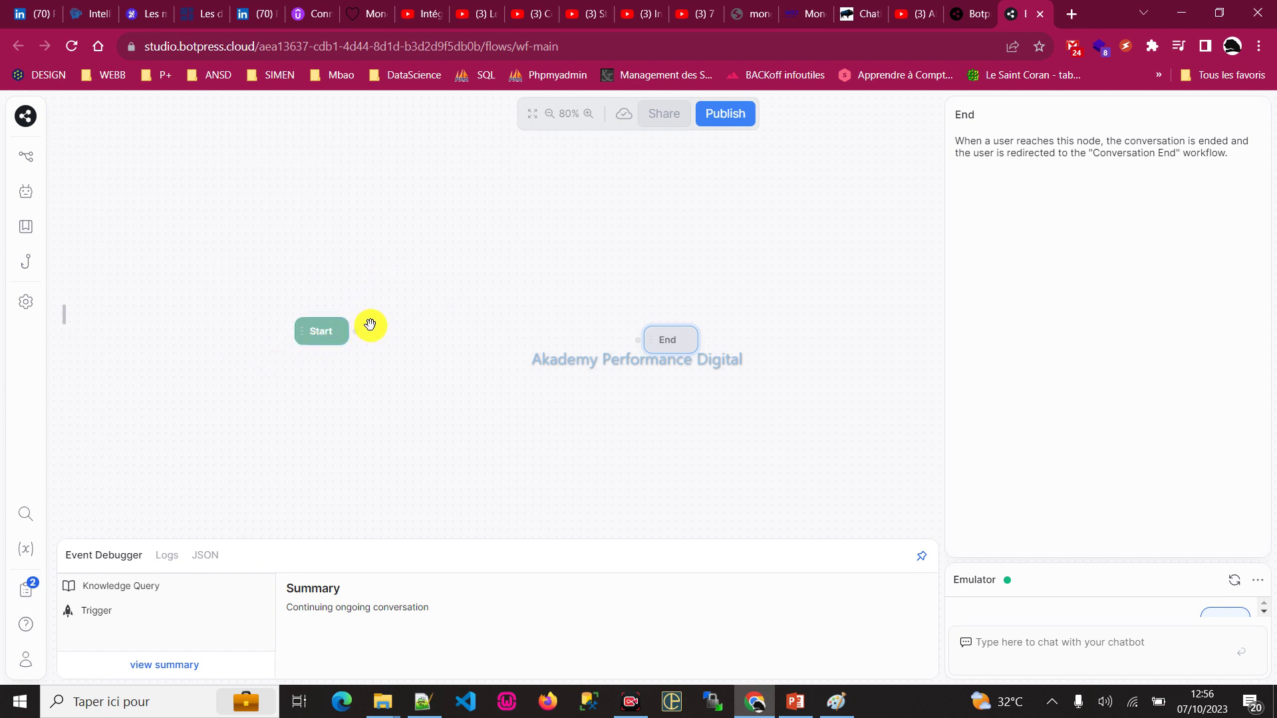
# - Add a standard node to the main workflow and name it Bienvenu_question
pyautogui.rightClick(377, 235)
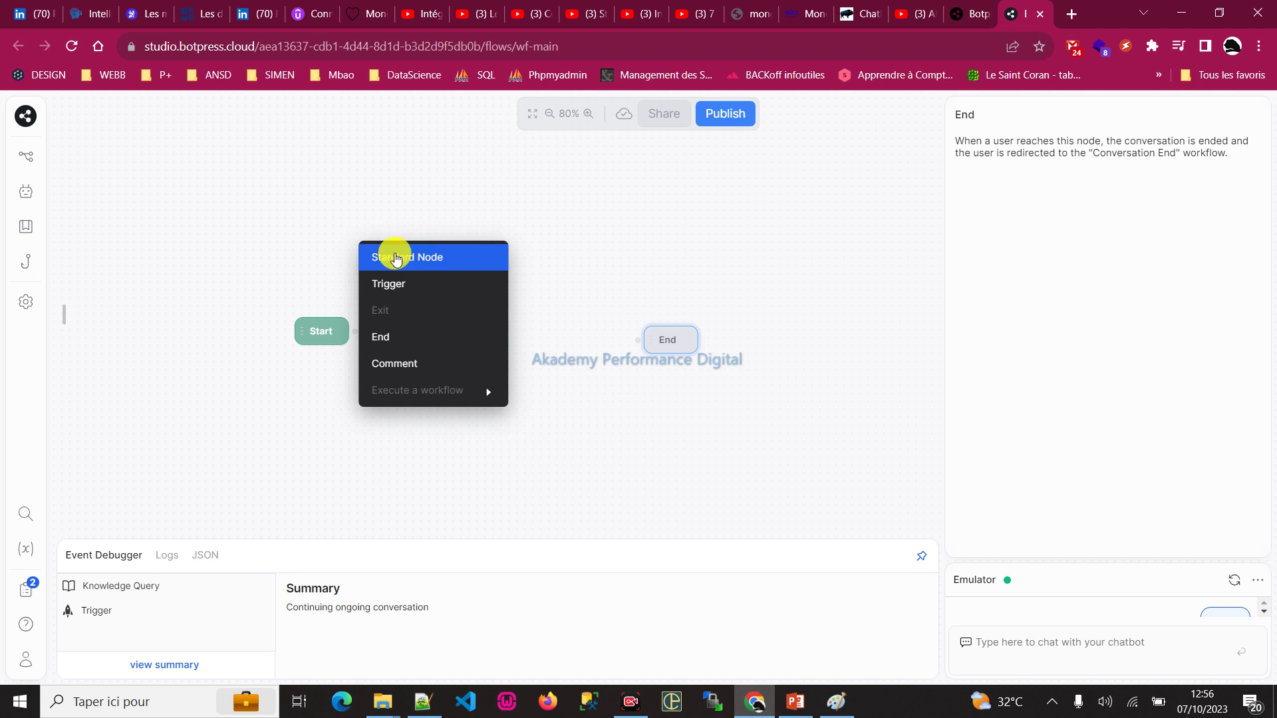
pyautogui.click(413, 255)
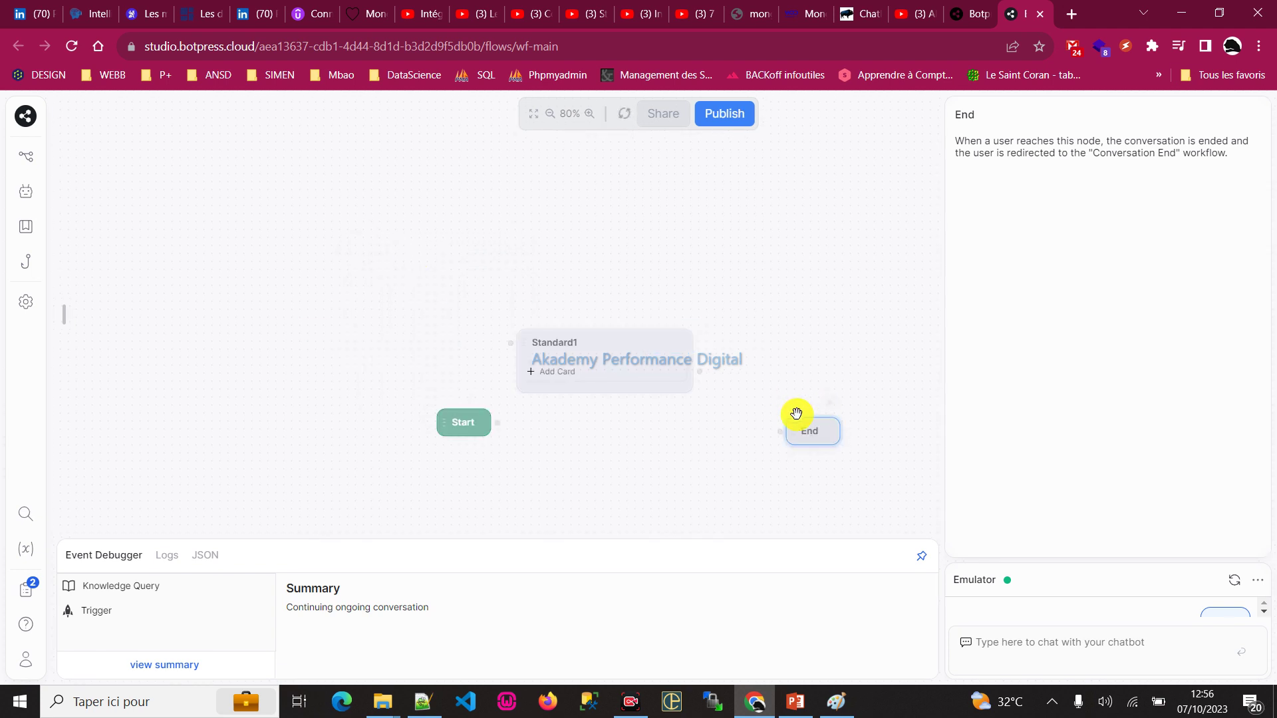
pyautogui.hotkey('alt', 'Tab')
pyautogui.hotkey('alt', 'Tab')
pyautogui.click(538, 338)
pyautogui.click(537, 340)
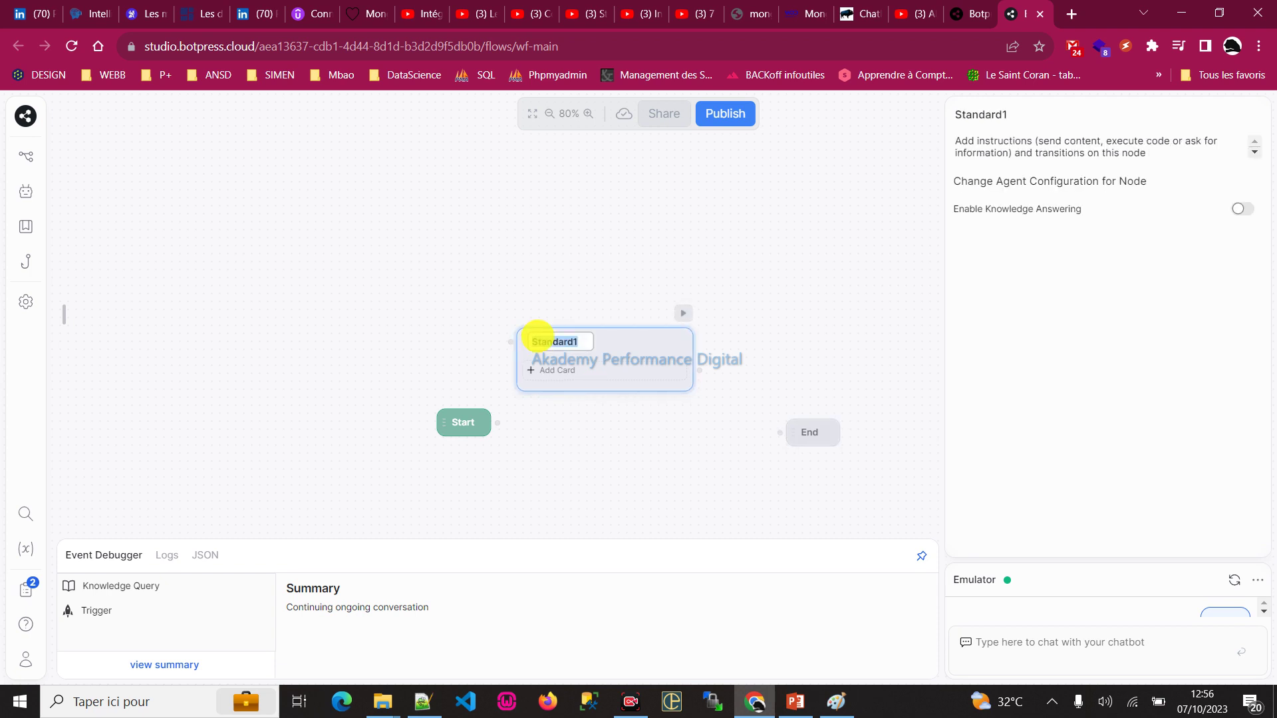
pyautogui.write('Bienvenu_question')
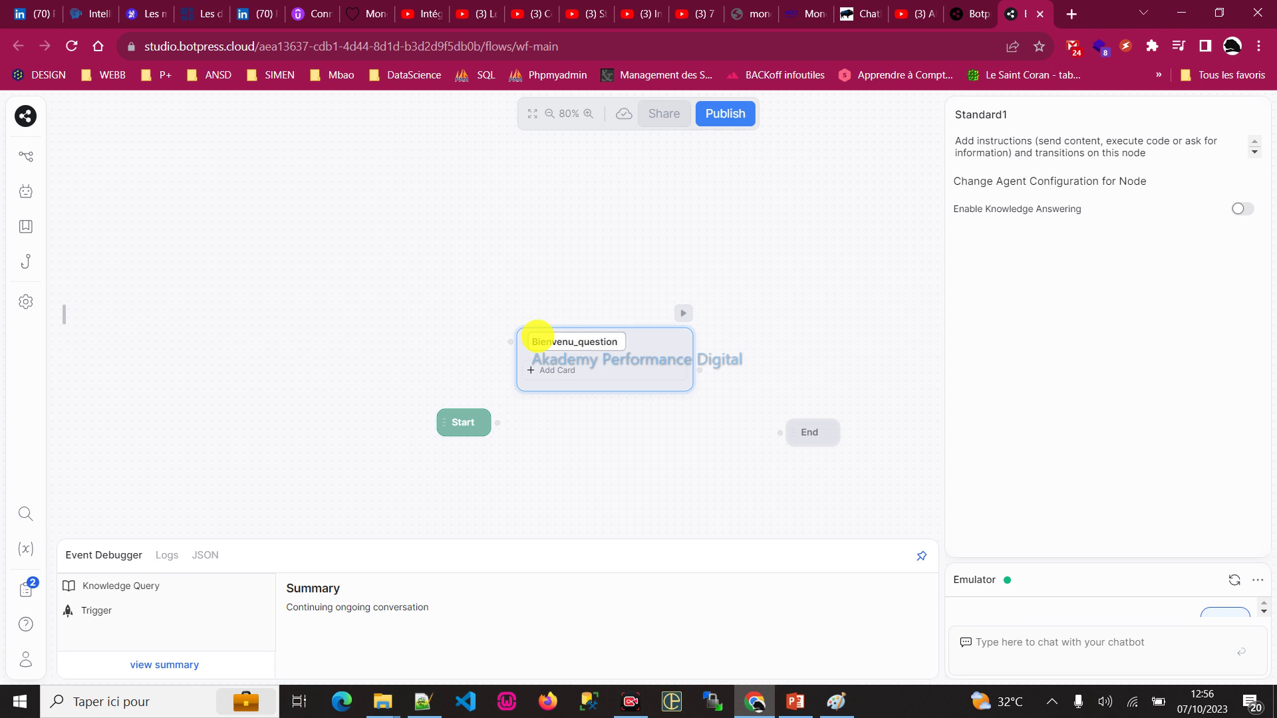
# - Reposition the Bienvenu_question node higher on the canvas and move the Start node farther from the End node
pyautogui.click(633, 334)
pyautogui.moveTo(633, 334); pyautogui.dragTo(603, 274)
pyautogui.moveTo(459, 424); pyautogui.dragTo(338, 427)
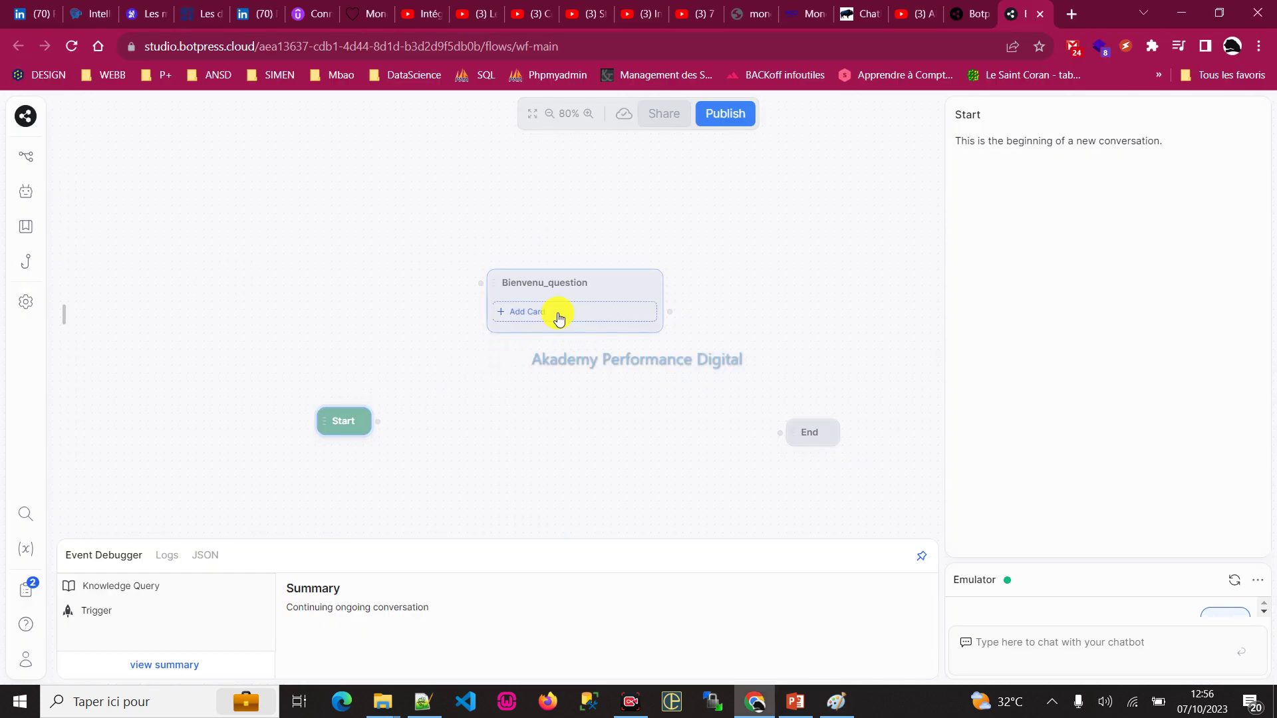
# - Browse the available cards and add a Text card to the Bienvenu_question node
pyautogui.click(559, 318)
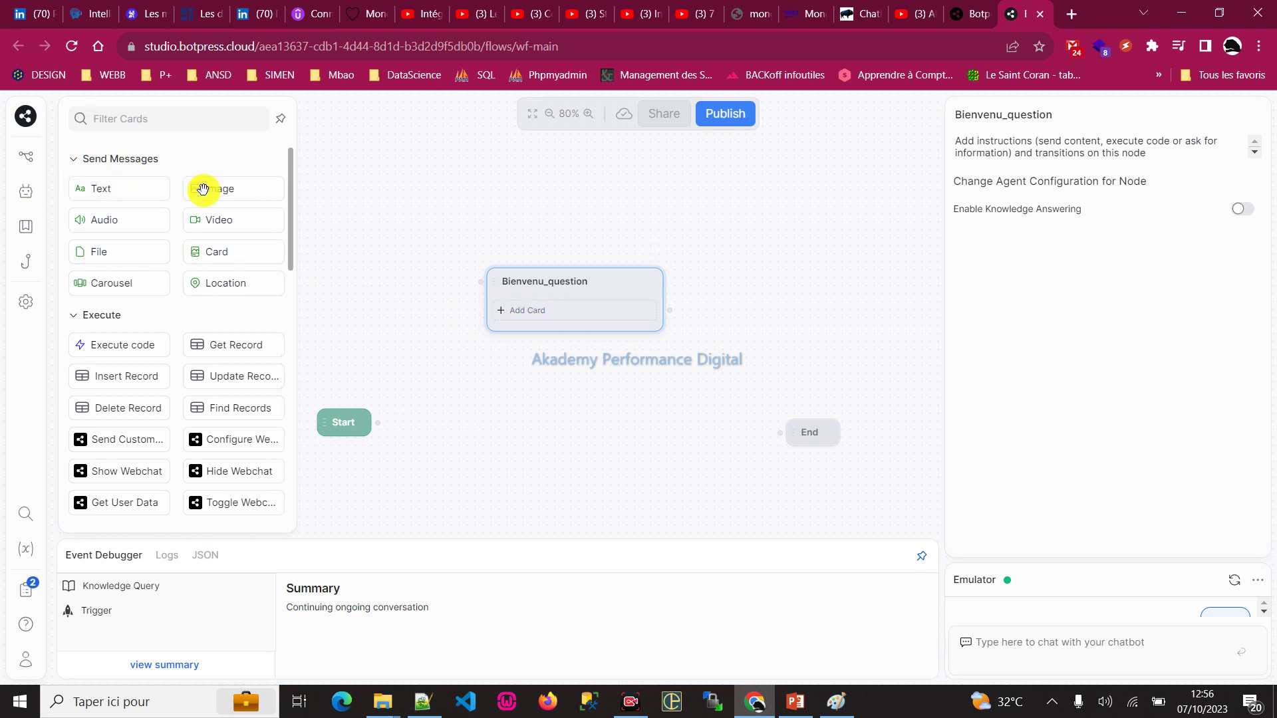
pyautogui.scroll(-2, 152, 299)
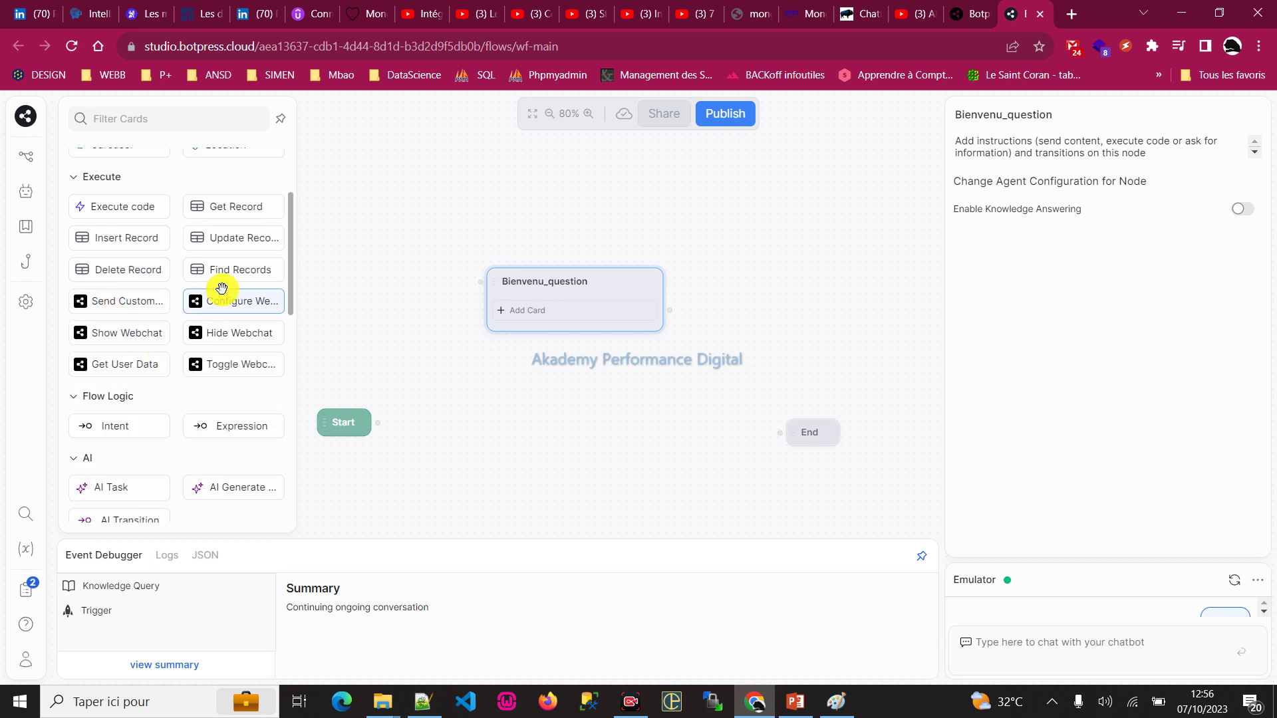
pyautogui.scroll(-5, 99, 436)
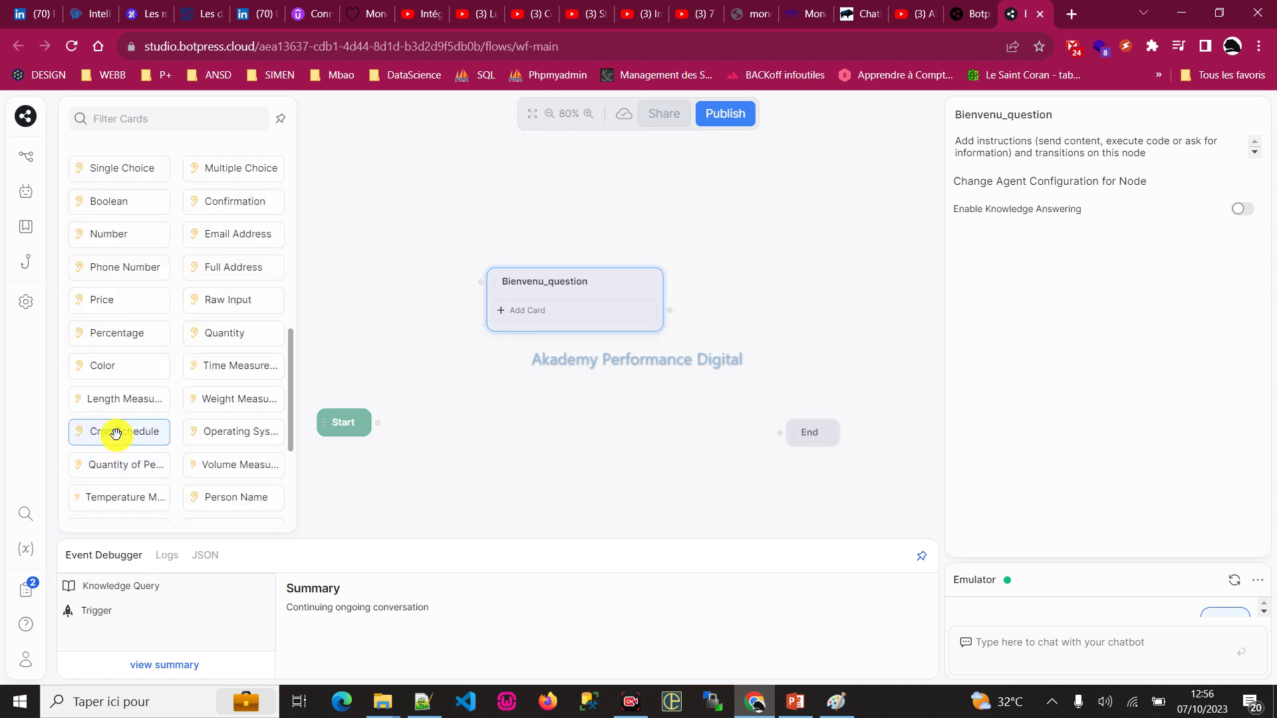
pyautogui.scroll(-3, 116, 429)
pyautogui.scroll(10, 124, 409)
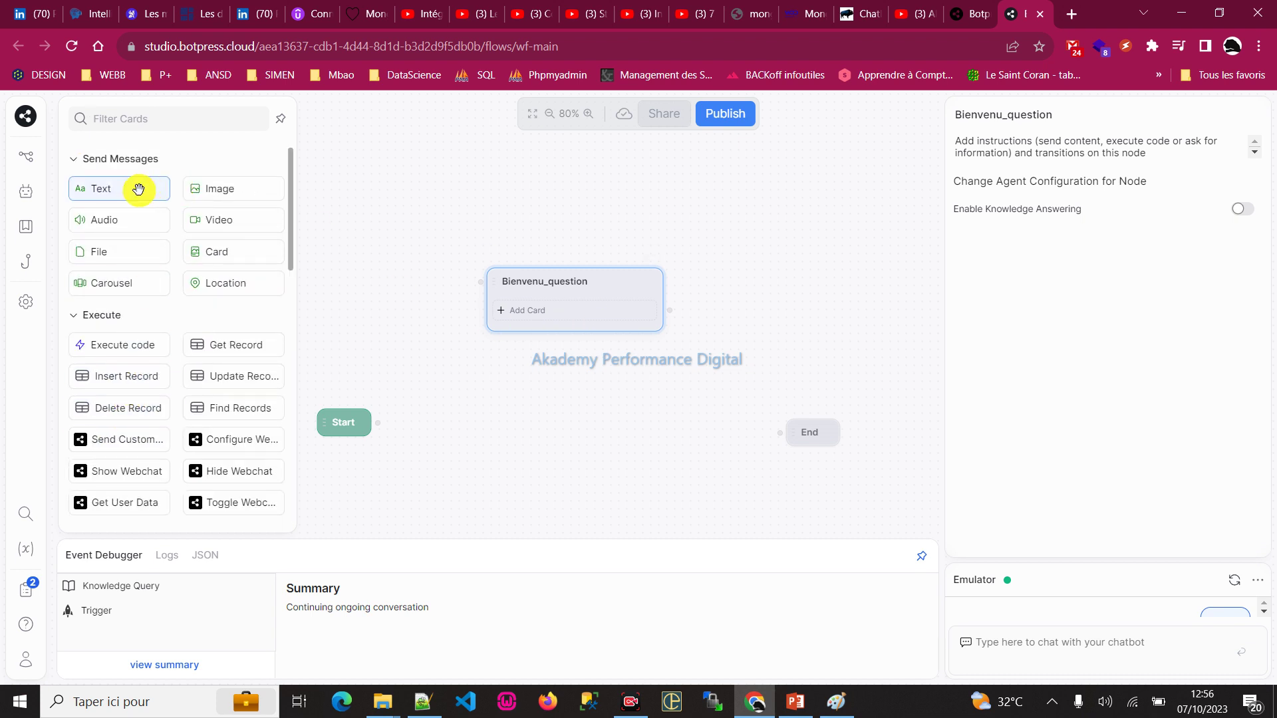
pyautogui.click(115, 191)
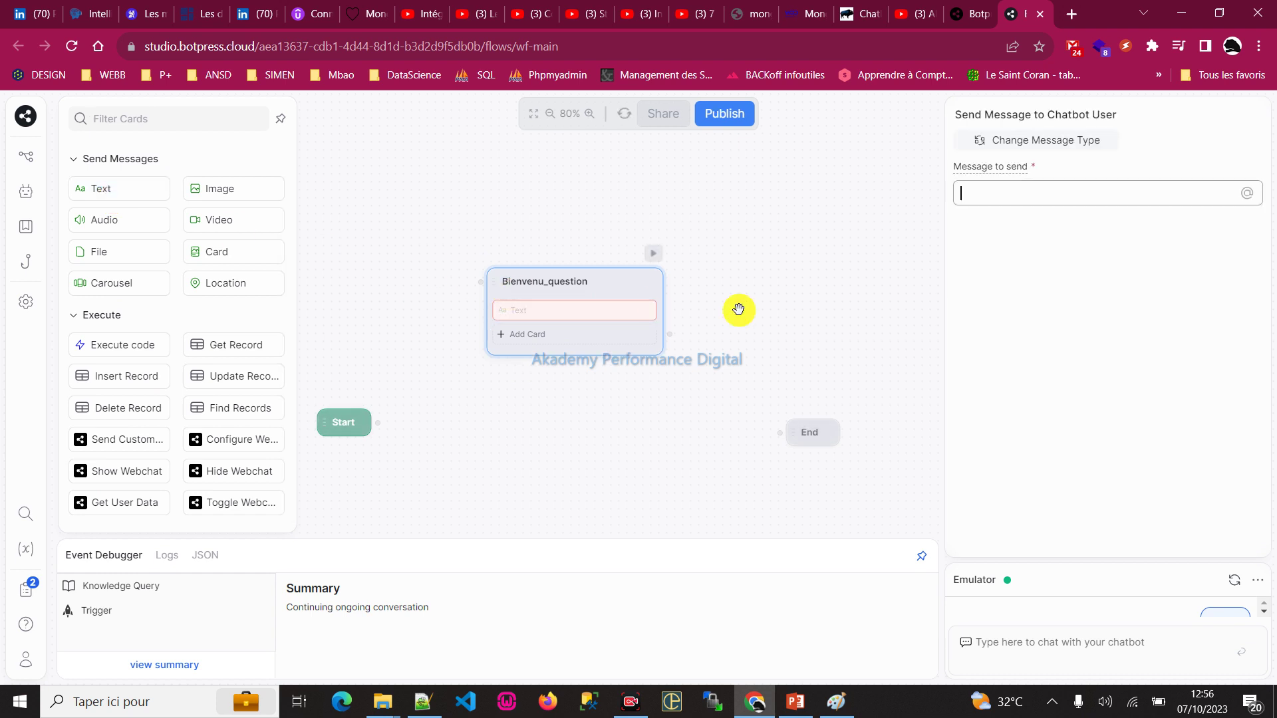
# - Set the text card's message to "Bonjour, je suis le chatbot du site ventesSN"
pyautogui.write('Bonjour, je suis le chatbot du site')
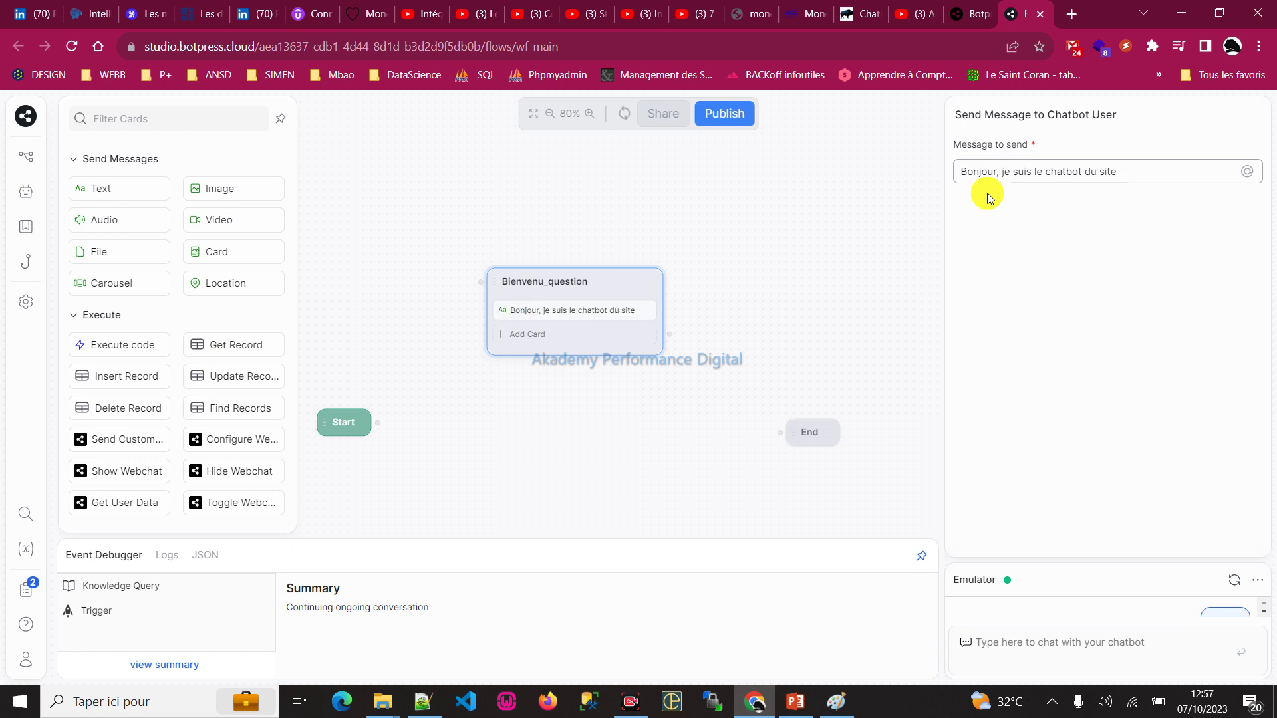
pyautogui.write('lsenAI')
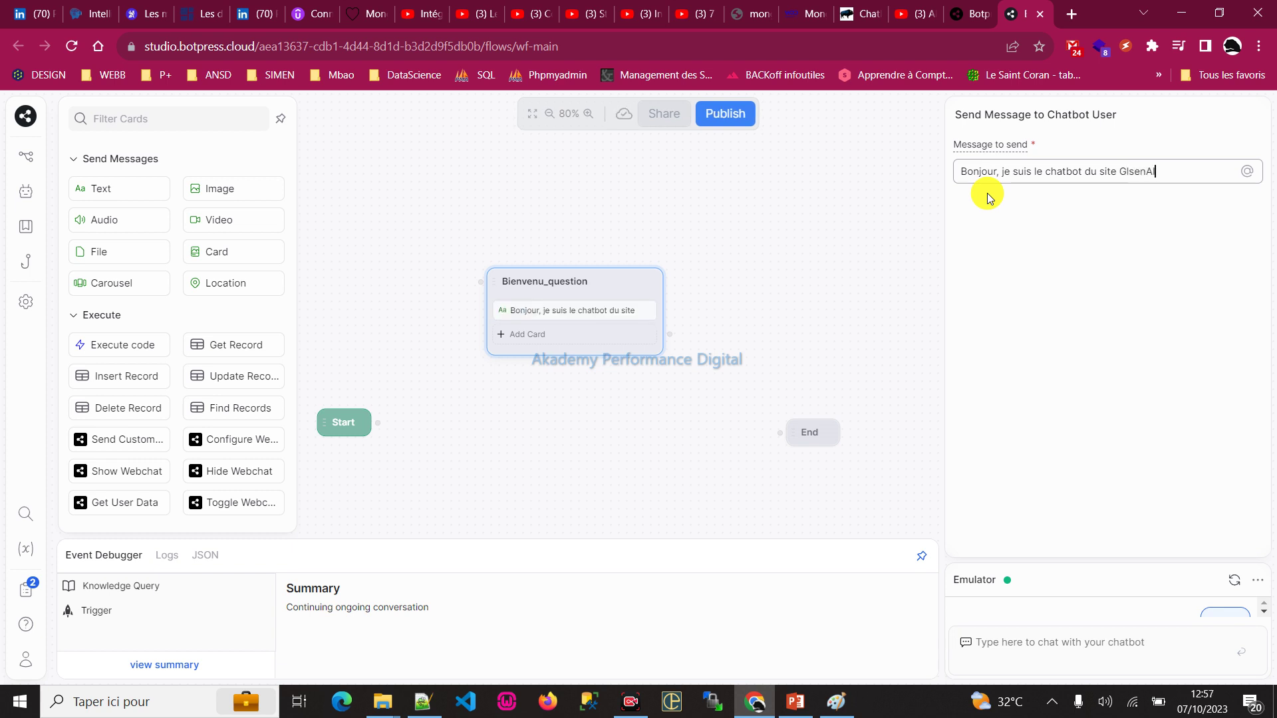
pyautogui.click(1124, 171)
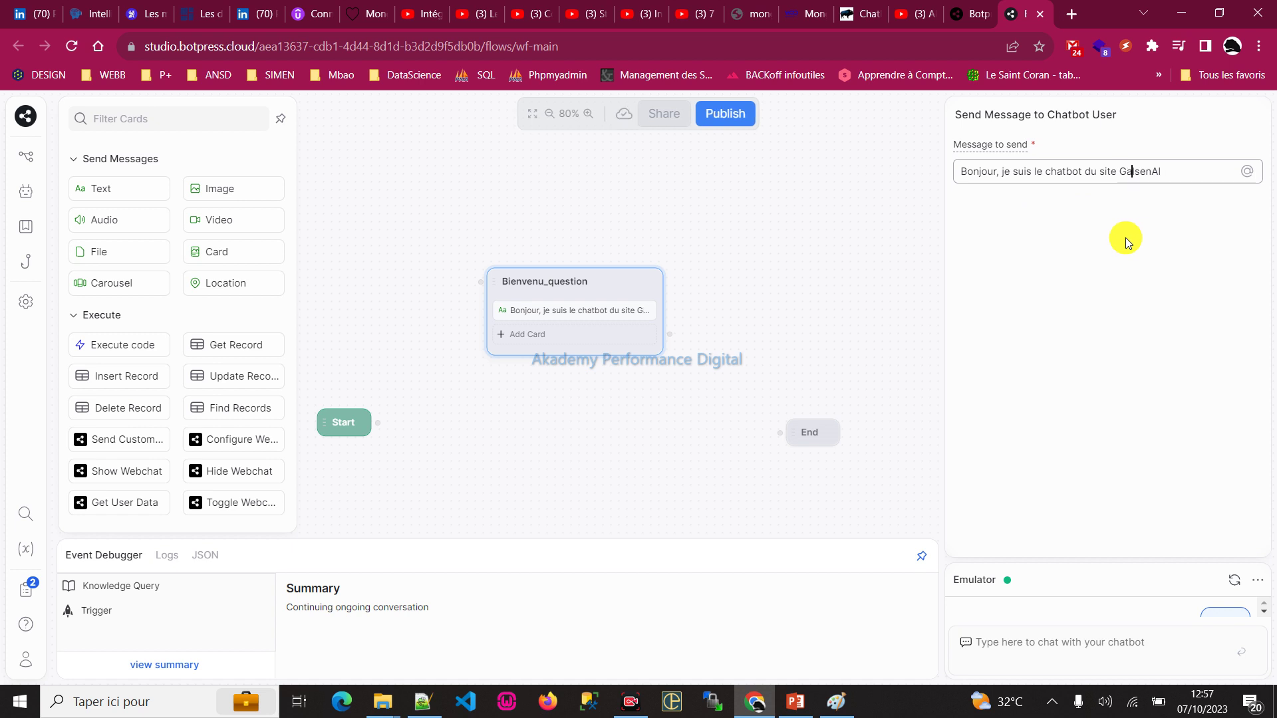
pyautogui.click(1168, 171)
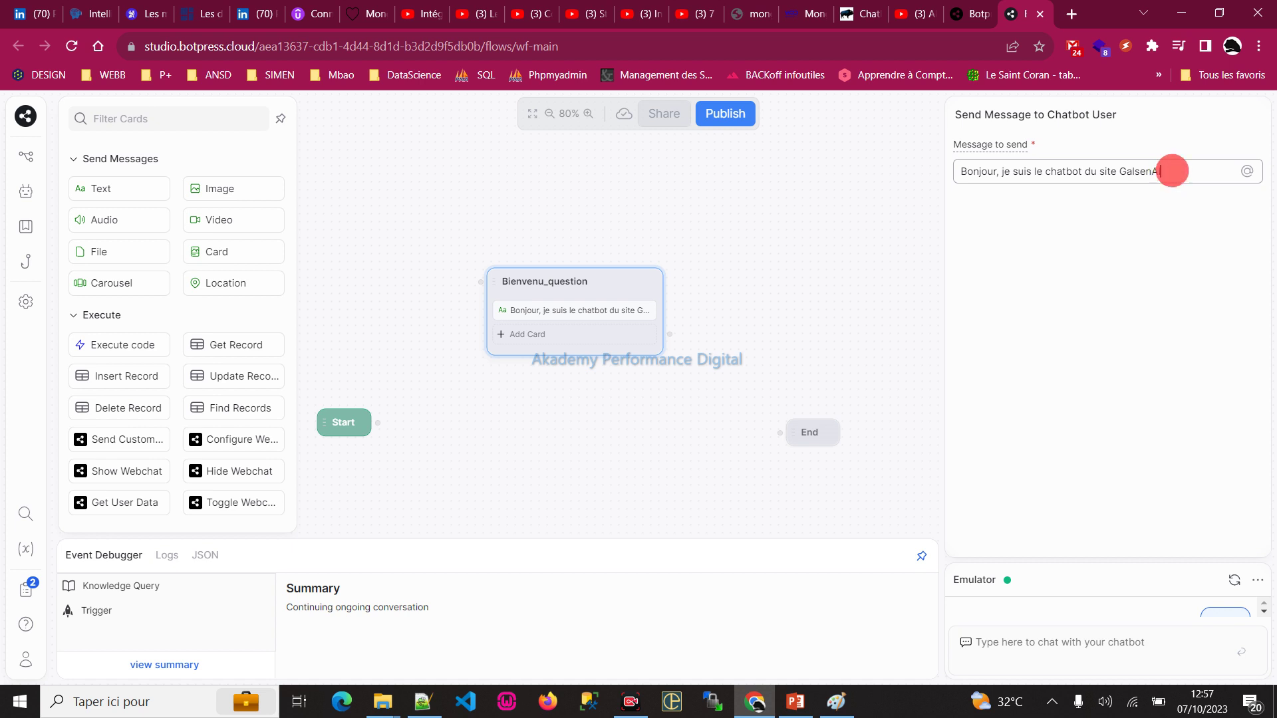
pyautogui.press('Return')
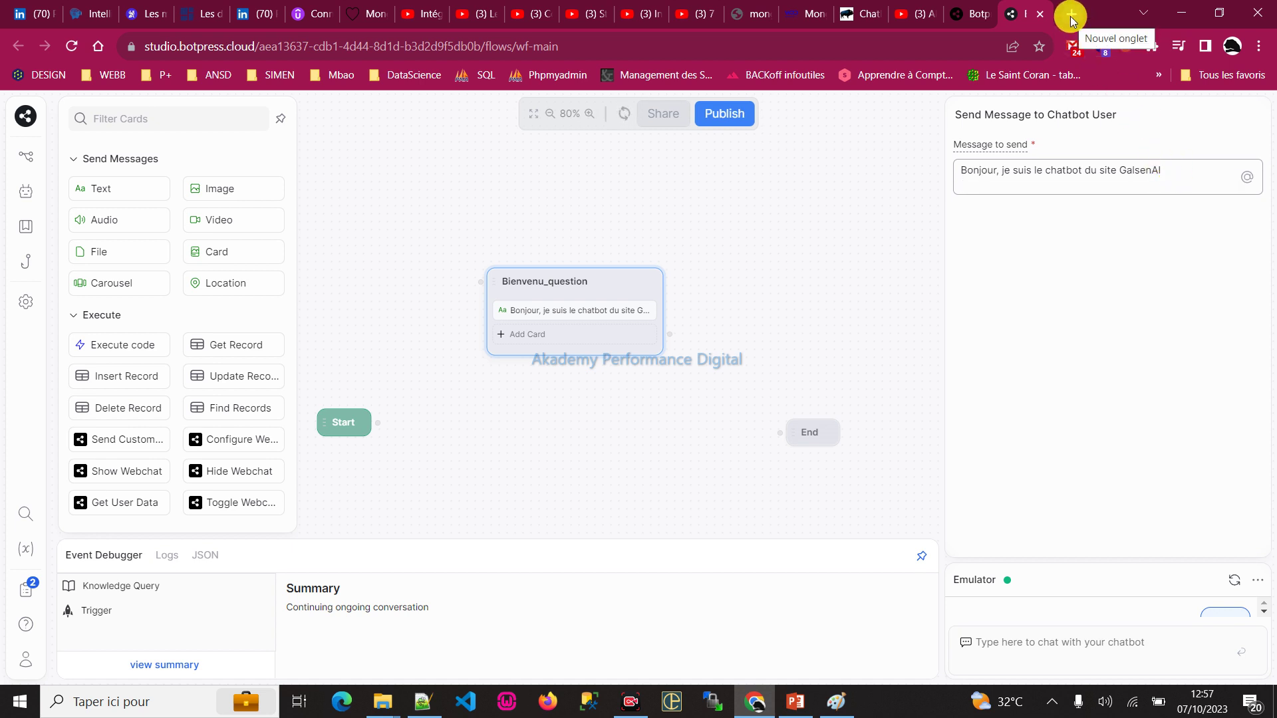
pyautogui.doubleClick(1140, 171)
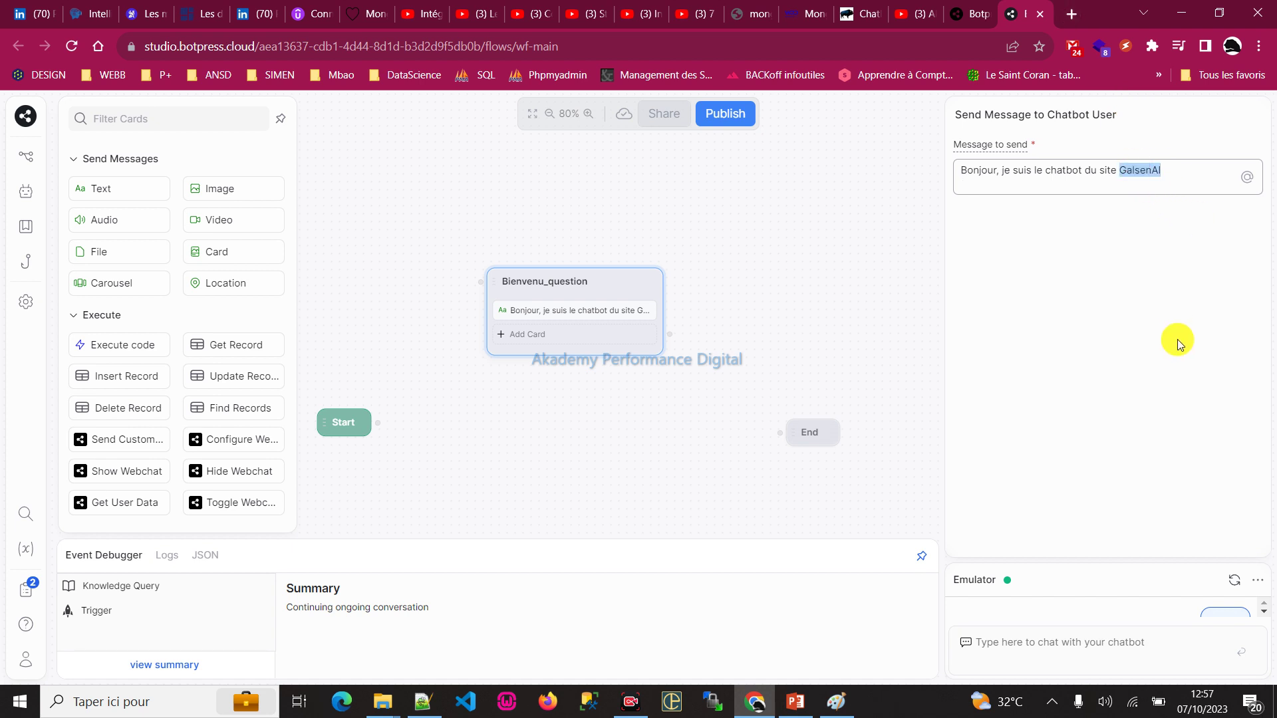
pyautogui.write('ventesSN')
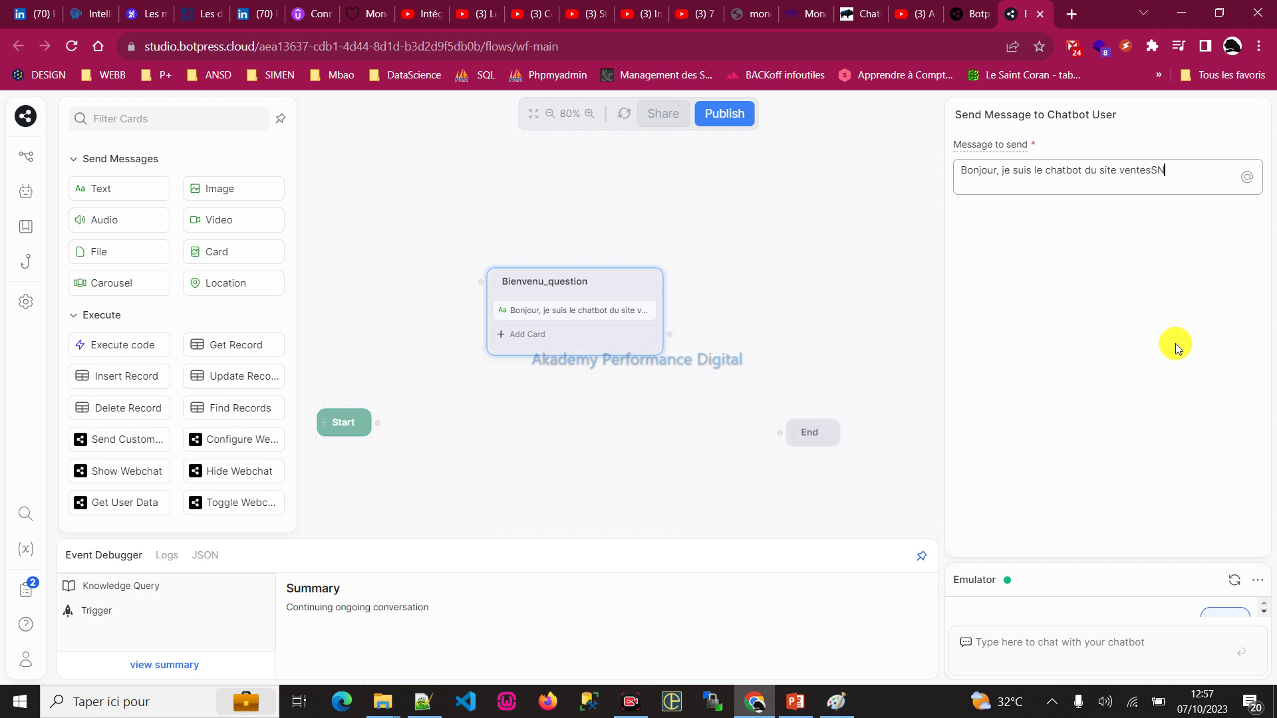
# - Add the question "Quelles infos voulez vous?" below the greeting in the text card's message, separated by a blank line
pyautogui.press('Return')
pyautogui.press('Return')
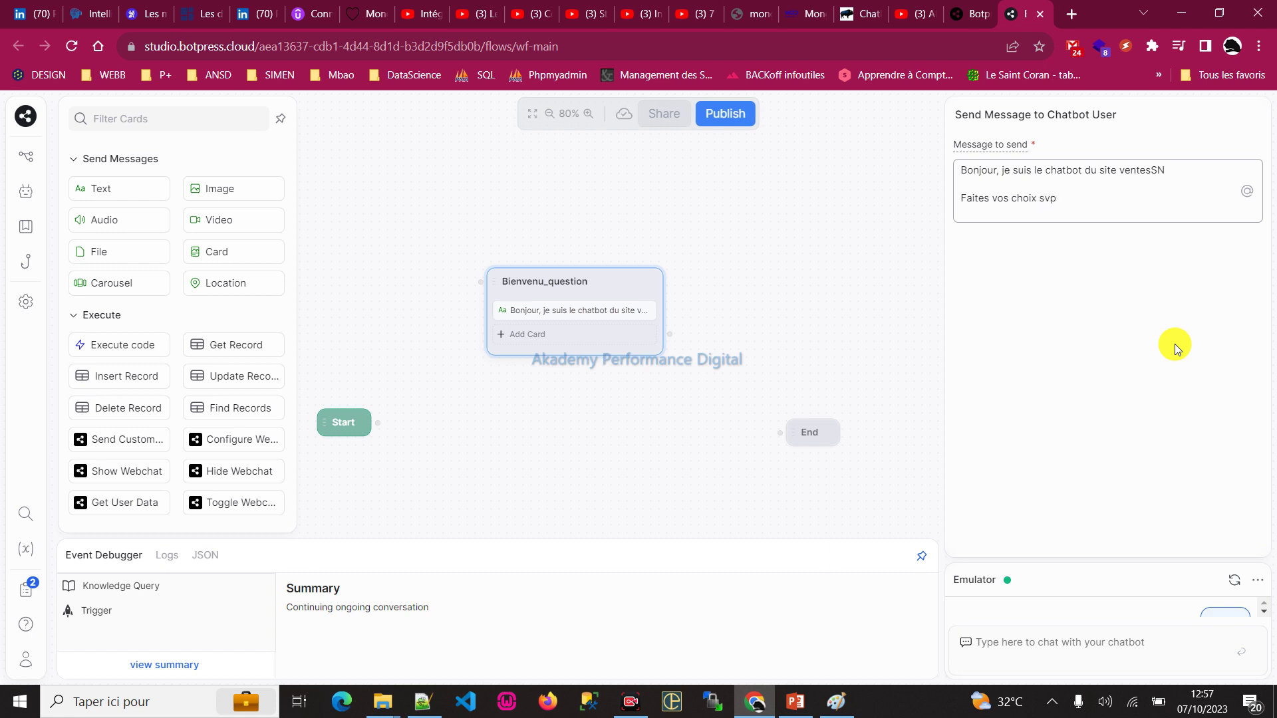
pyautogui.press('BackSpace')
pyautogui.press('BackSpace')
pyautogui.press('BackSpace')
pyautogui.press('BackSpace')
pyautogui.press('BackSpace')
pyautogui.press('BackSpace')
pyautogui.press('BackSpace')
pyautogui.press('BackSpace')
pyautogui.press('BackSpace')
pyautogui.press('BackSpace')
pyautogui.press('BackSpace')
pyautogui.press('BackSpace')
pyautogui.press('BackSpace')
pyautogui.press('BackSpace')
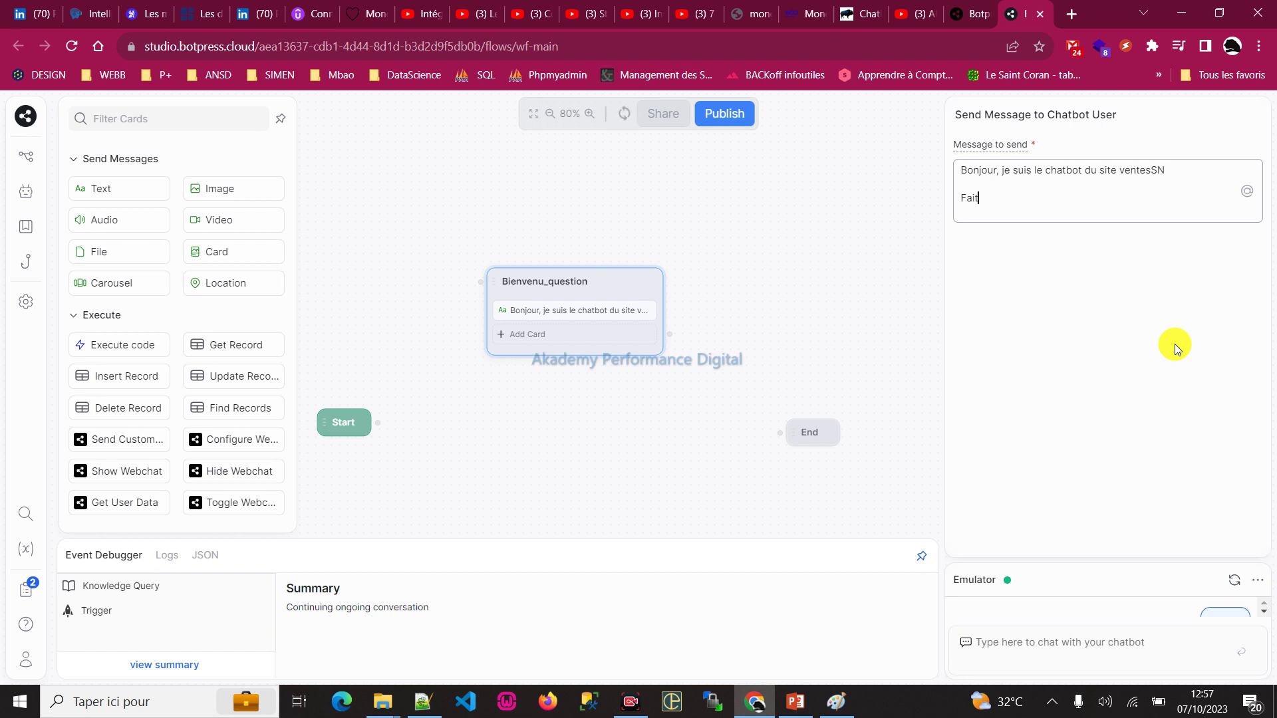
pyautogui.write('Quelles infos voulez vous?')
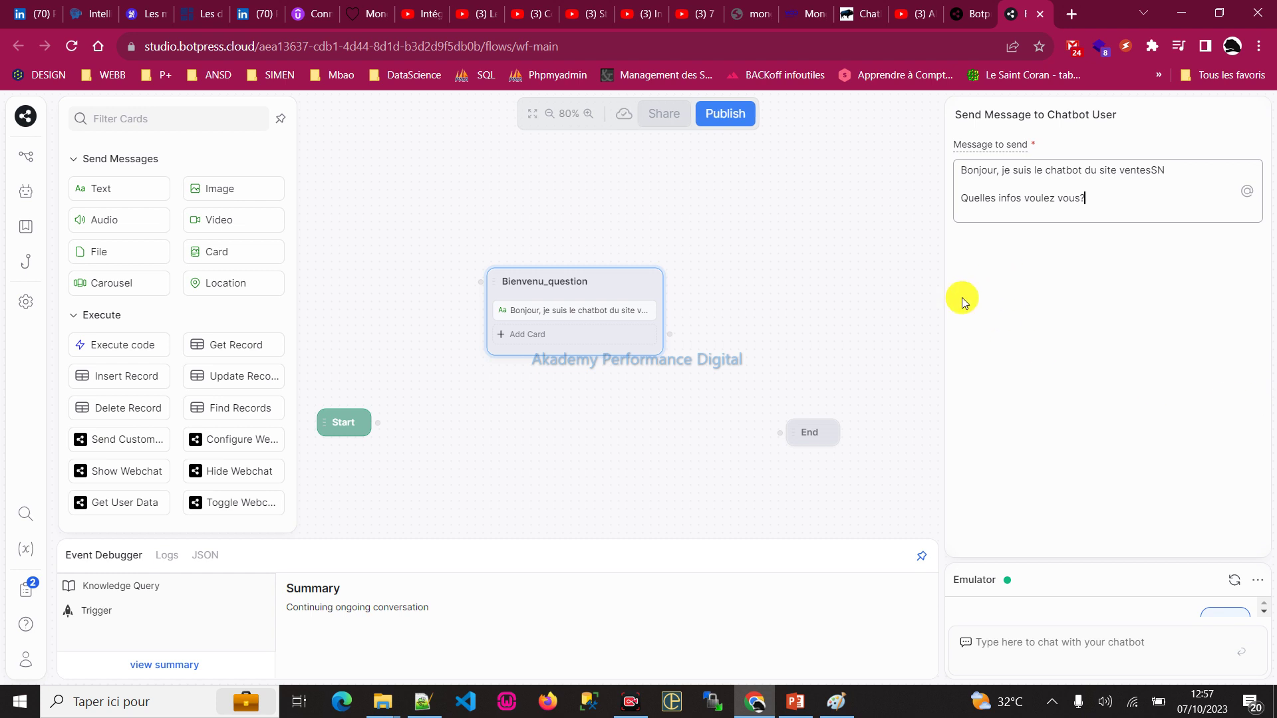
pyautogui.click(837, 318)
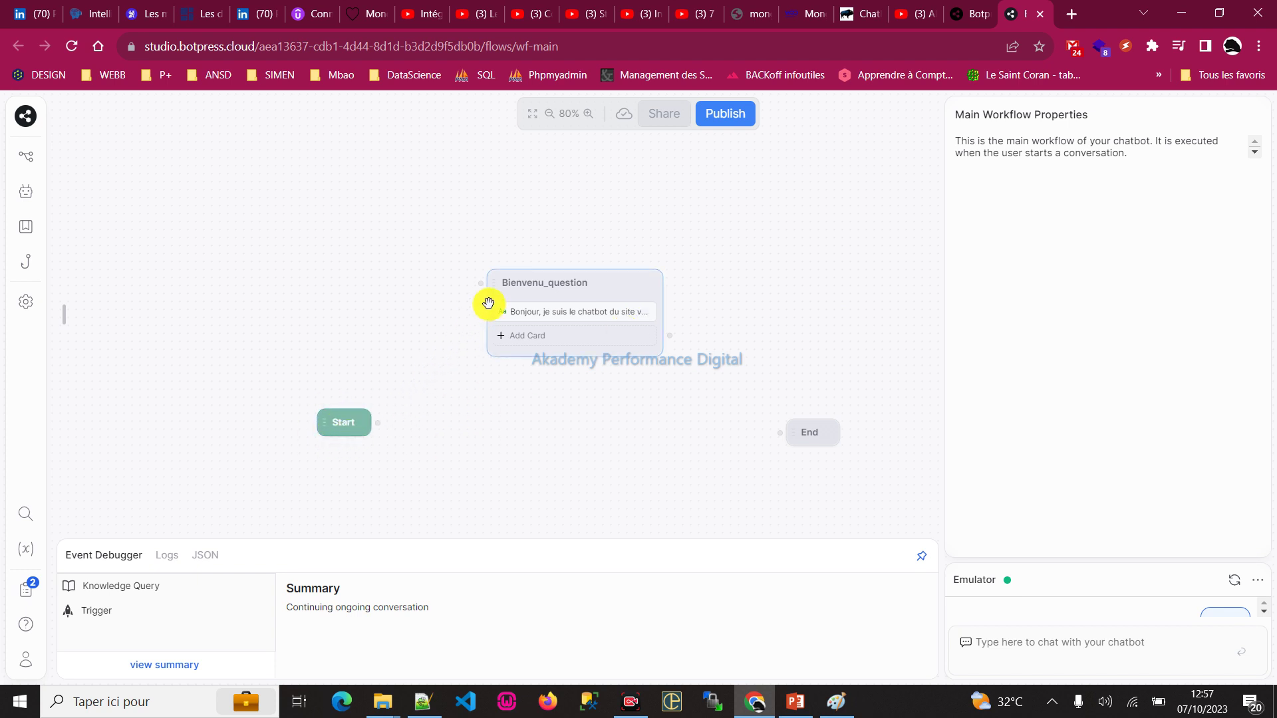
# - Connect the Start node to the Bienvenu_question node and move the End node farther away from them
pyautogui.moveTo(378, 424); pyautogui.dragTo(481, 283)
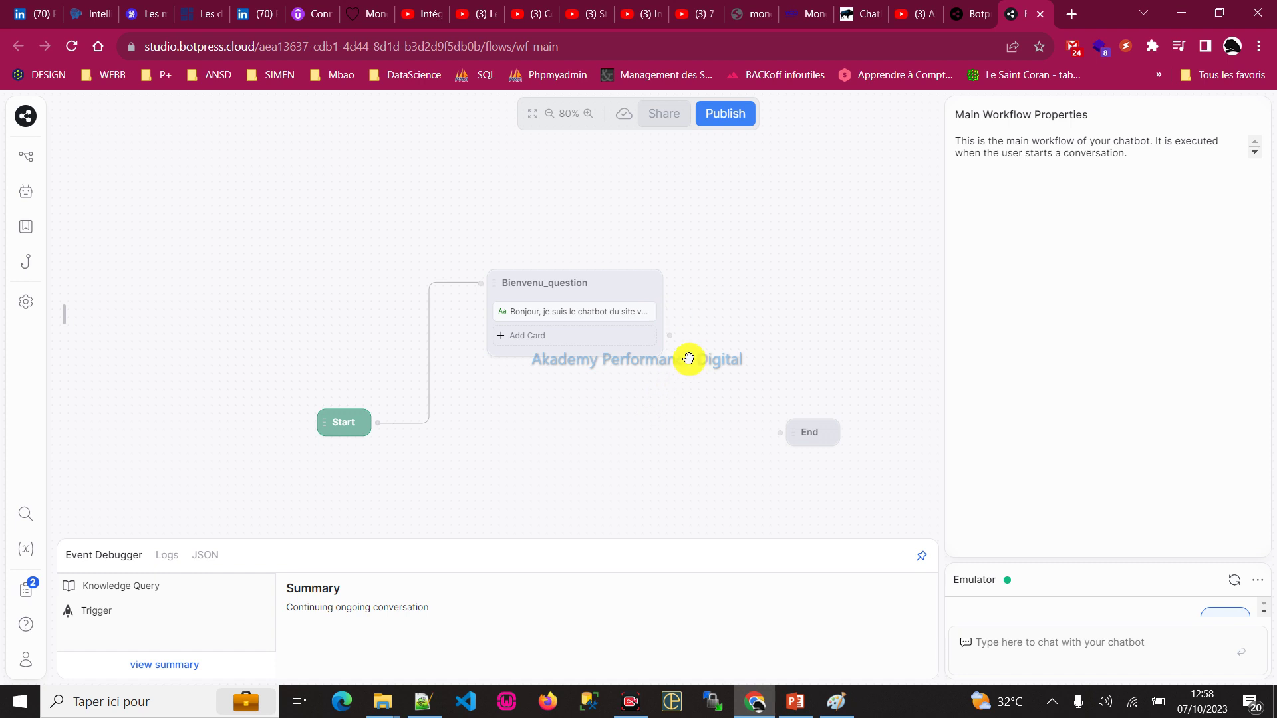
pyautogui.moveTo(812, 436); pyautogui.dragTo(859, 450)
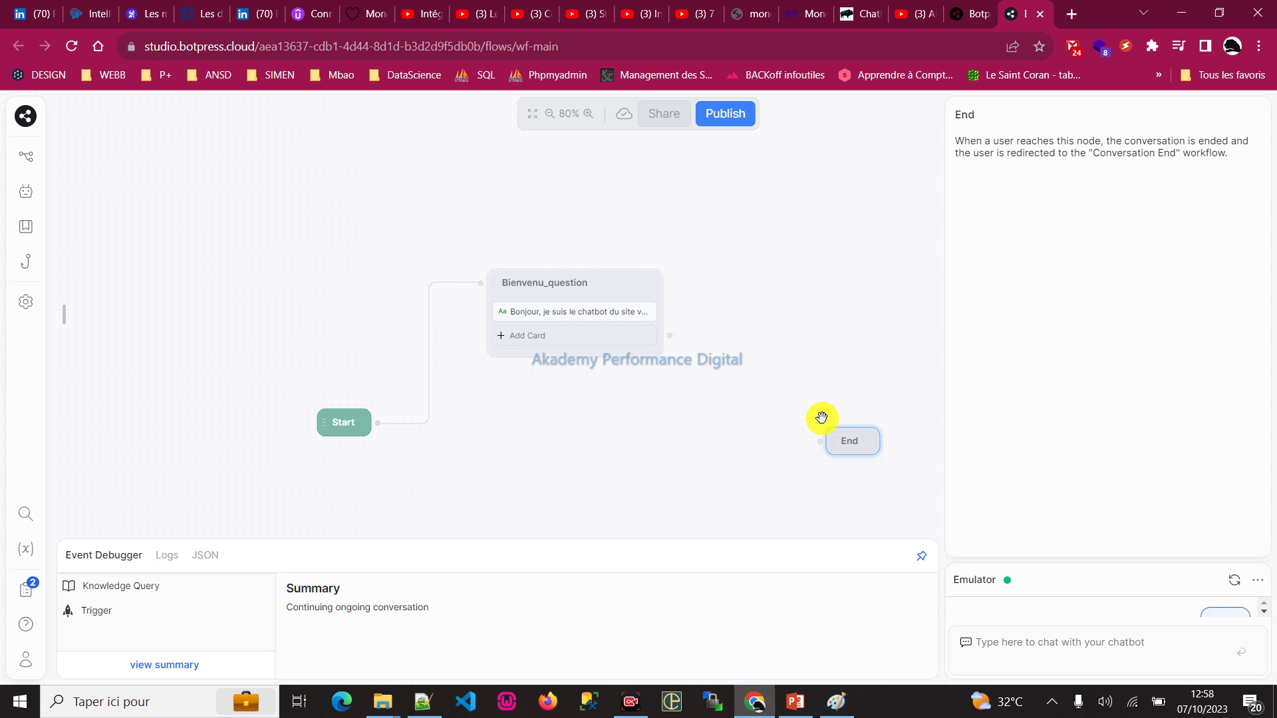
# - Review the welcome text card's message and check the planned conversation flow in the Paint sketch, returning to the Botpress workflow
pyautogui.click(573, 300)
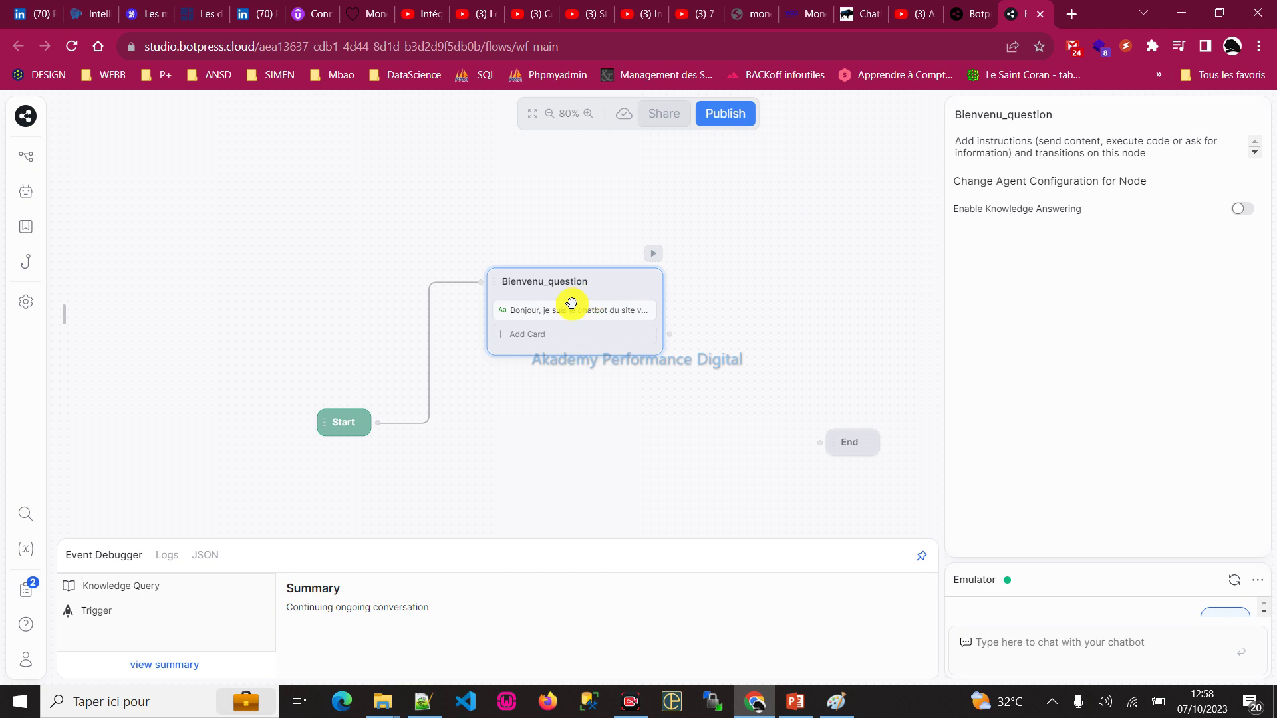
pyautogui.click(584, 310)
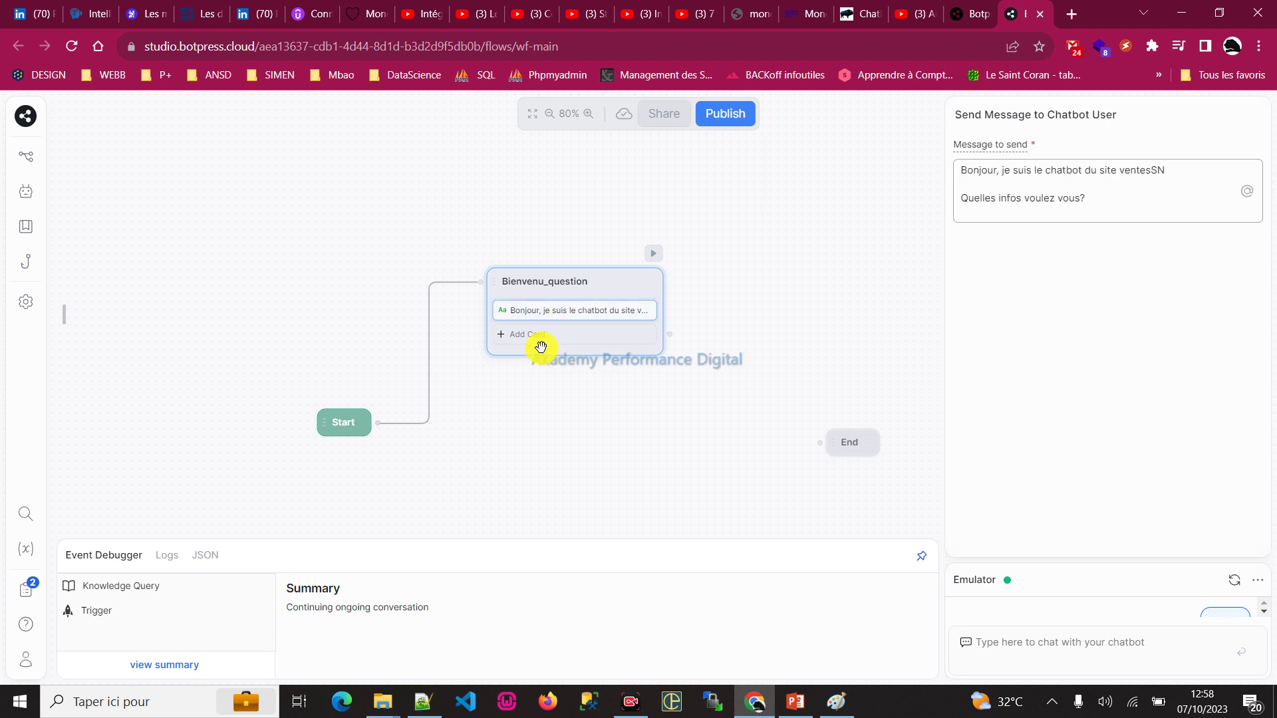
pyautogui.click(835, 701)
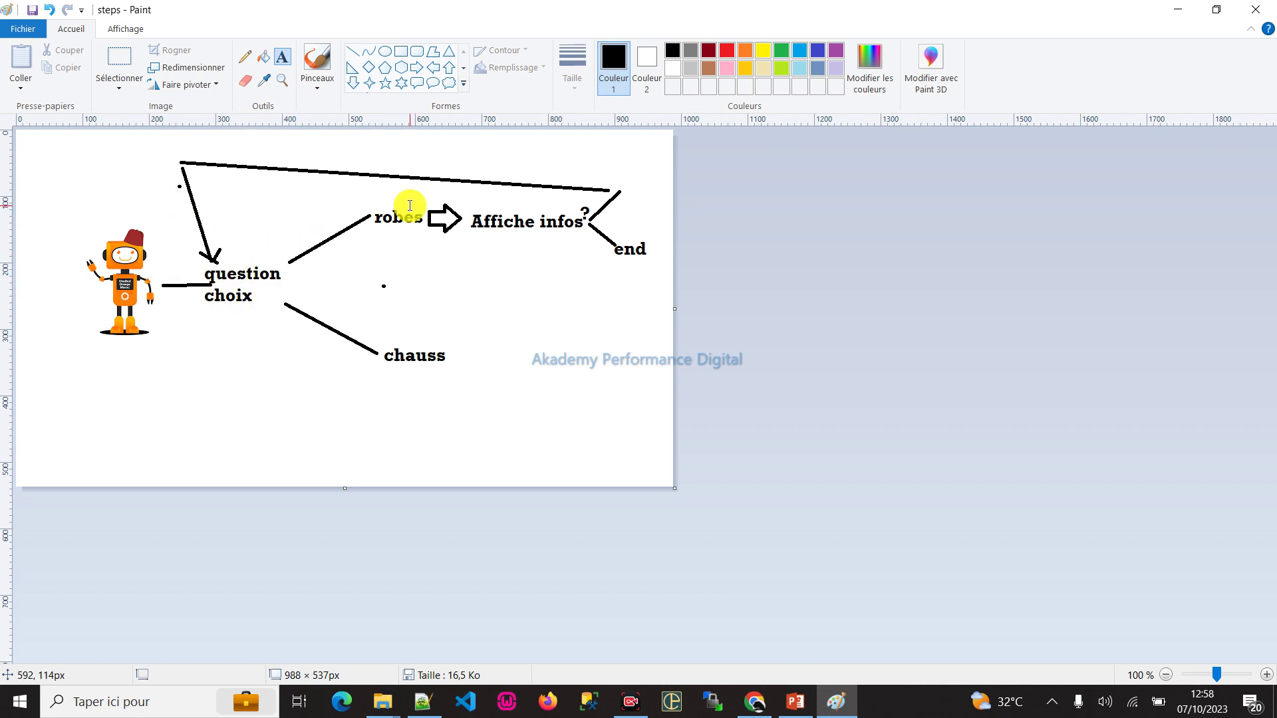
pyautogui.hotkey('alt', 'Tab')
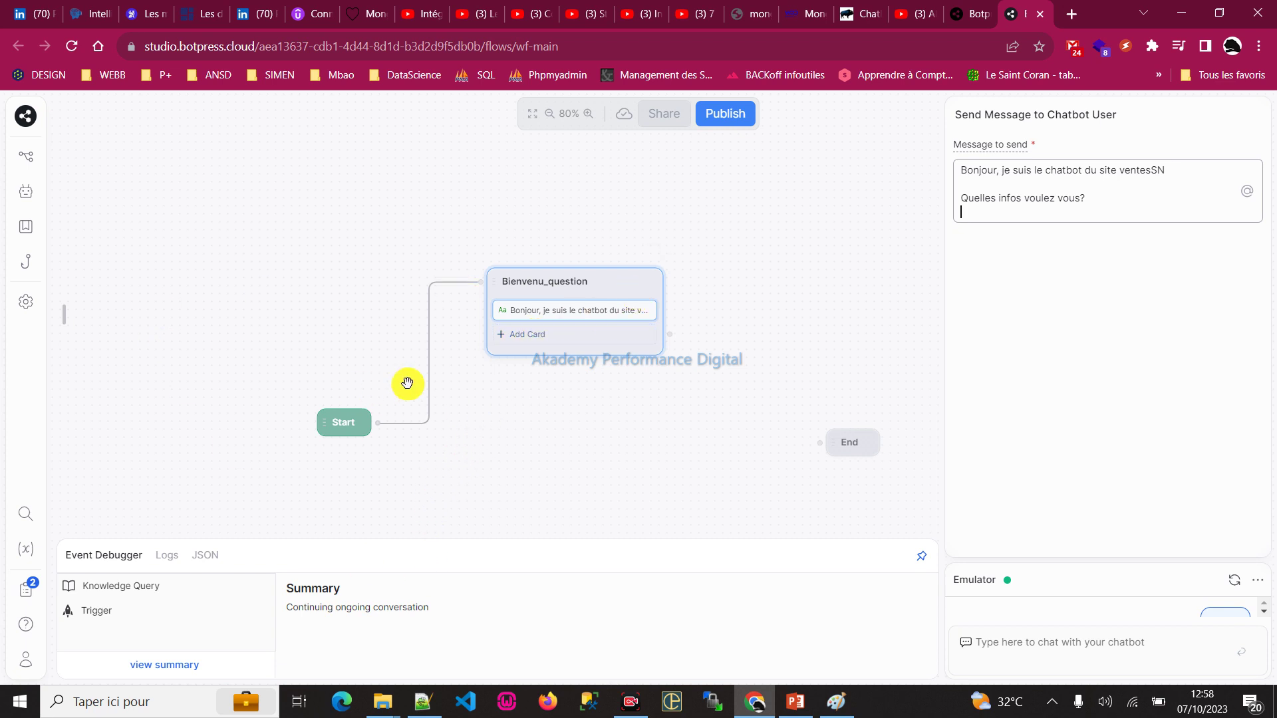
# - Add a Single Choice capture card below the text card in the Bienvenu_question node
pyautogui.scroll(-3, 390, 205)
pyautogui.scroll(6, 390, 206)
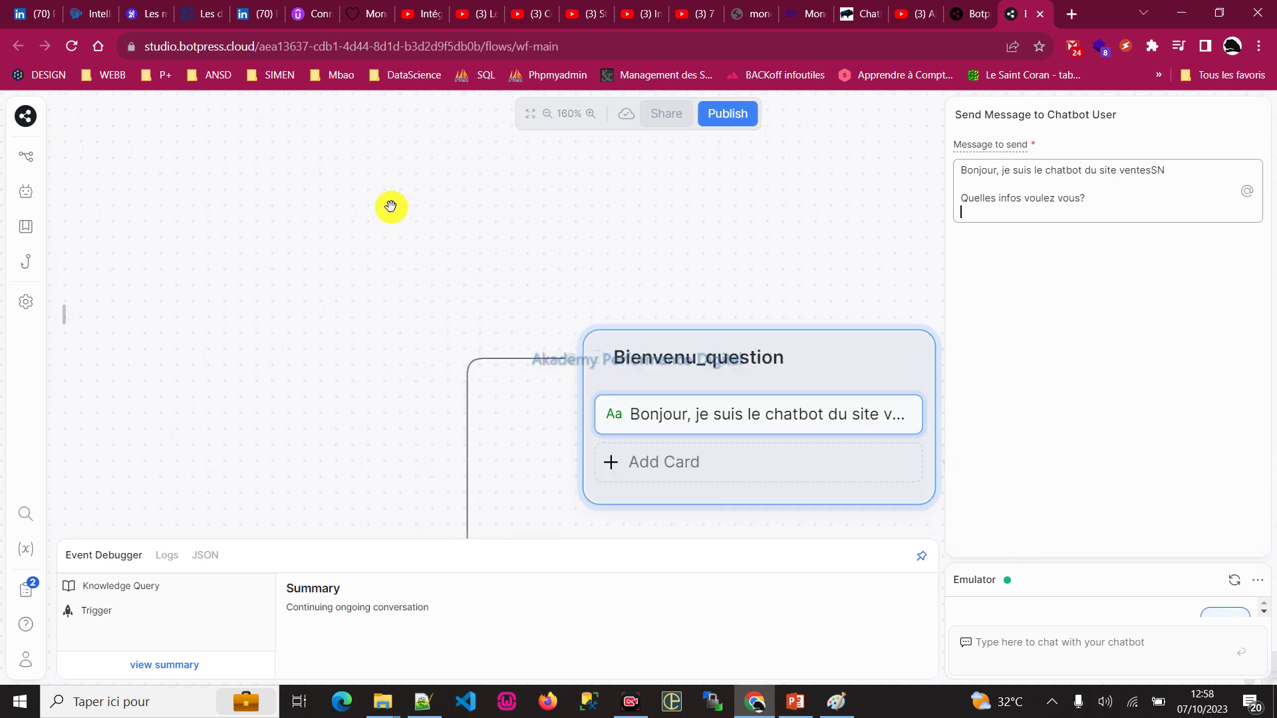
pyautogui.scroll(-3, 391, 206)
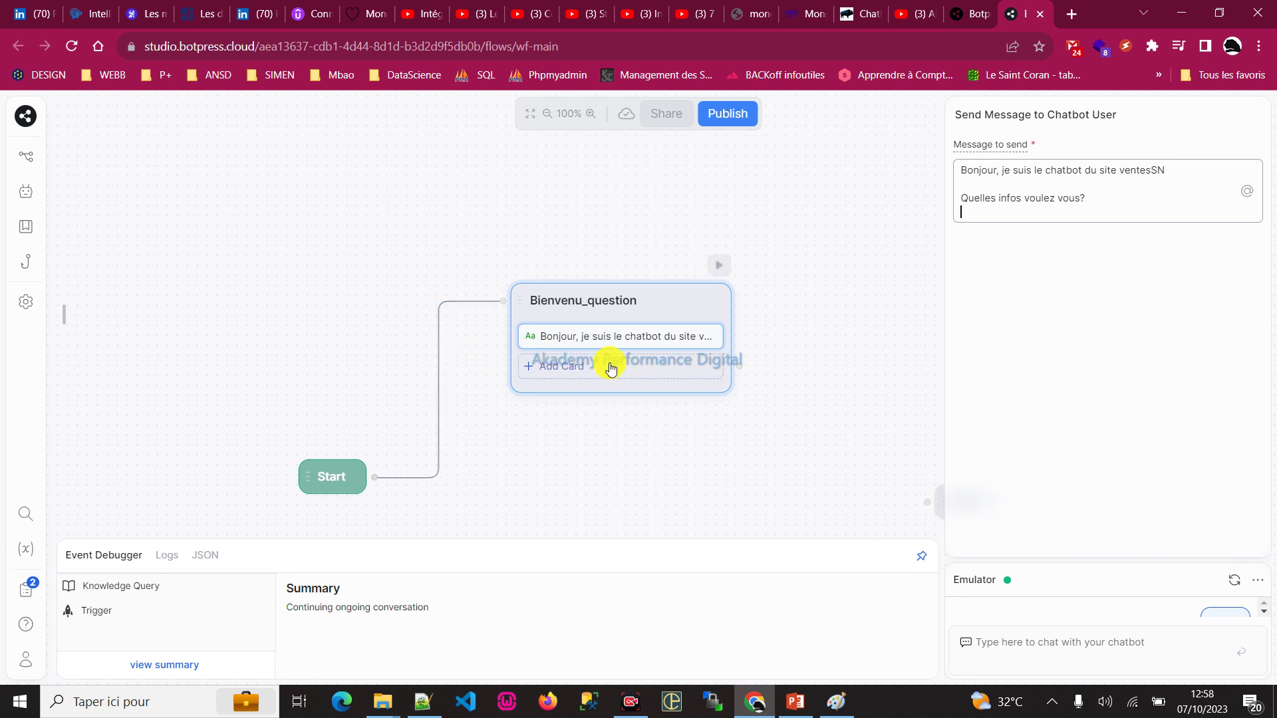
pyautogui.click(567, 370)
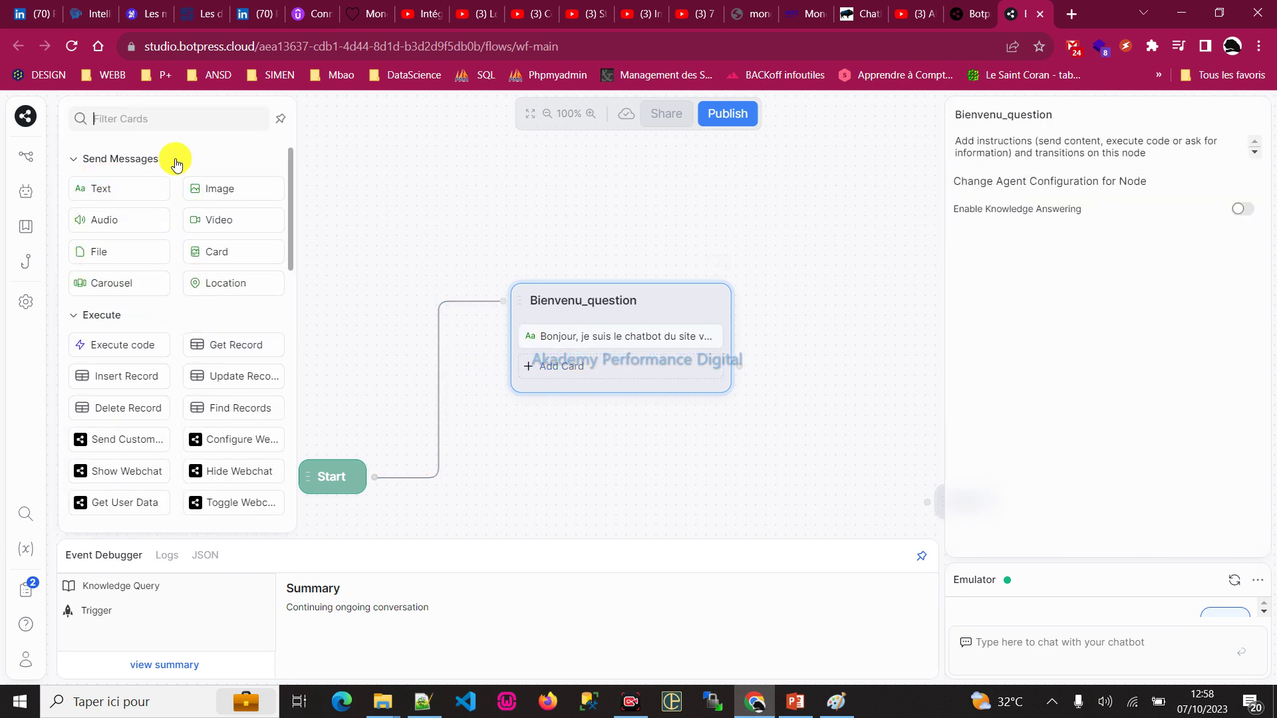
pyautogui.scroll(-2, 166, 255)
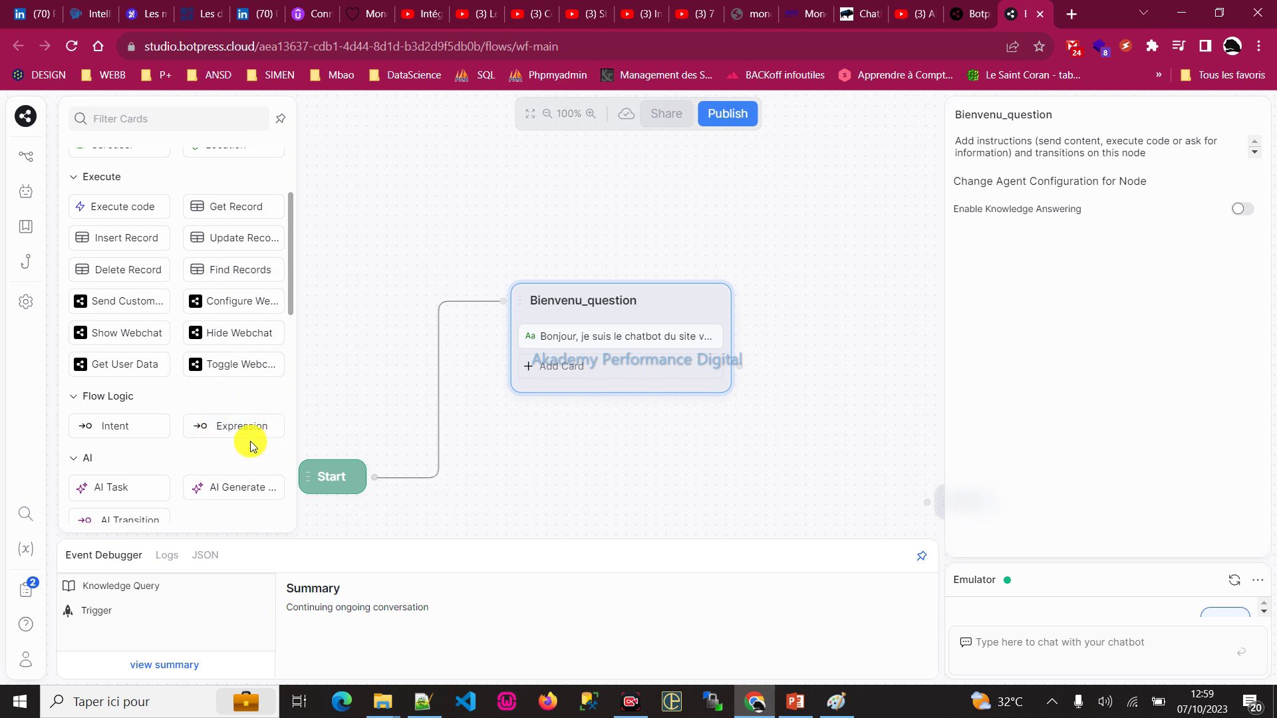
pyautogui.scroll(2, 242, 386)
pyautogui.scroll(-7, 238, 336)
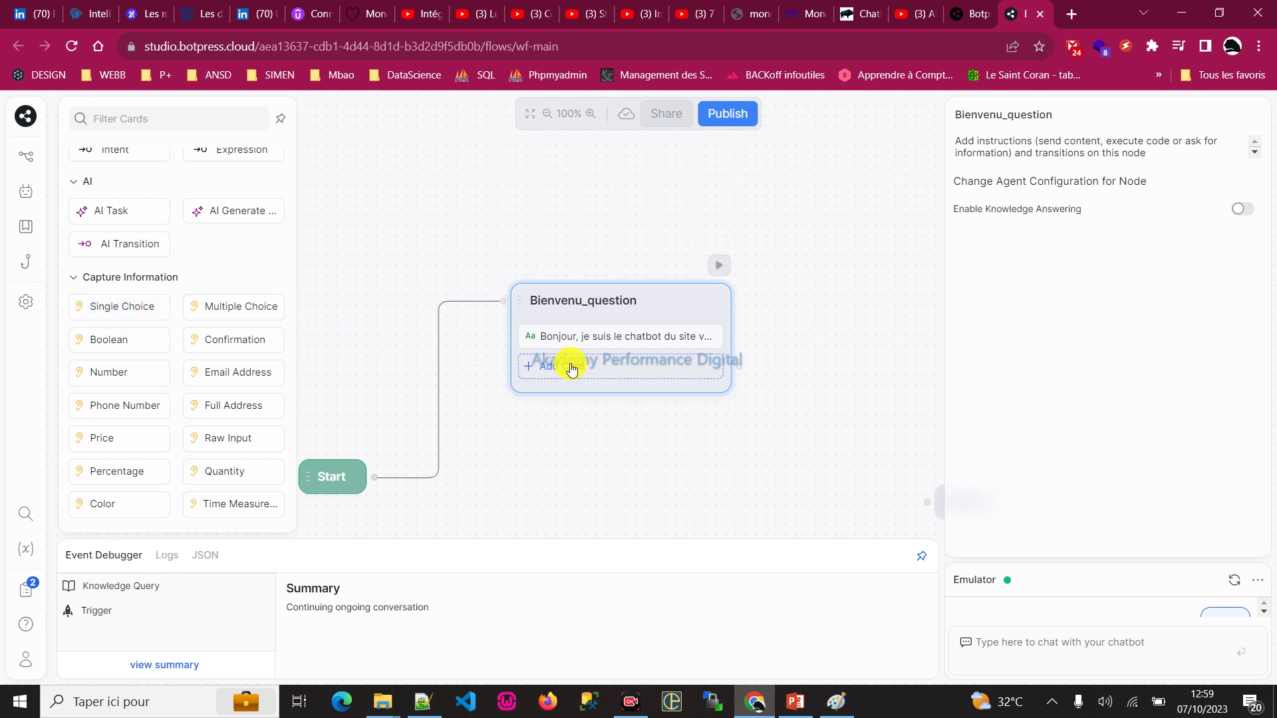
pyautogui.click(134, 304)
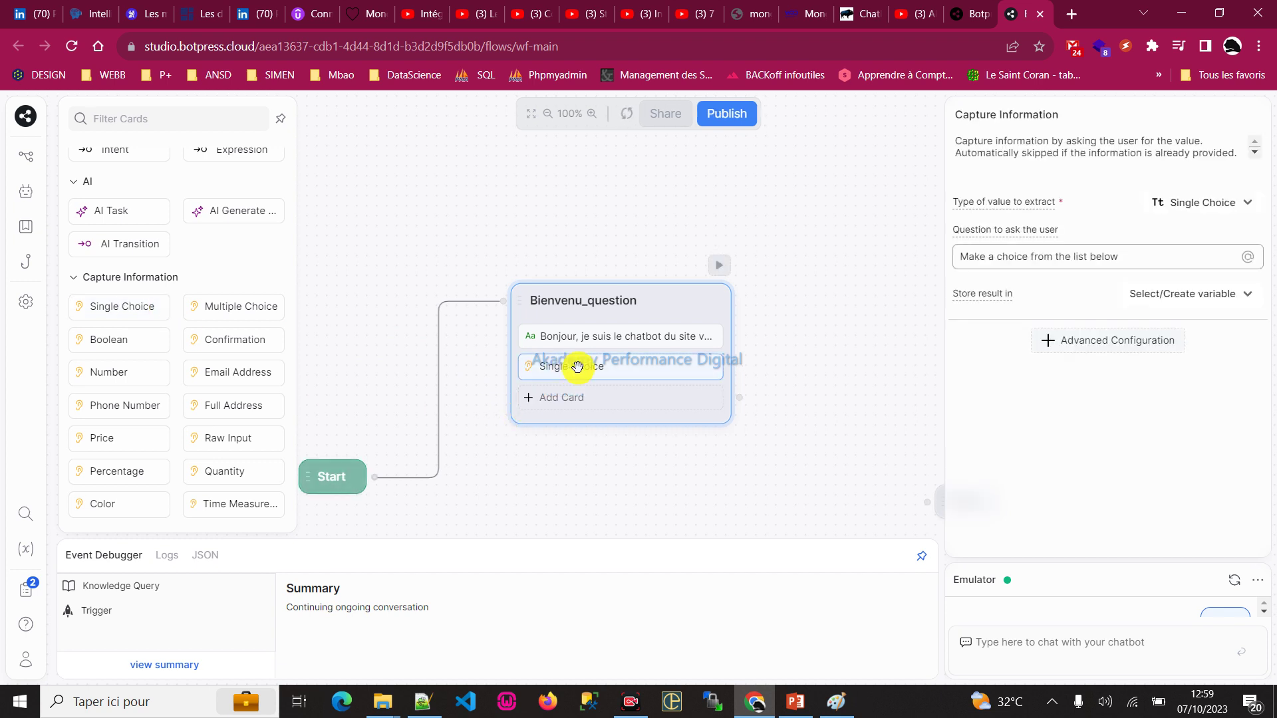
# - Replace the Single Choice card's question to the user with "Faites-vos choix"
pyautogui.moveTo(1123, 258); pyautogui.dragTo(940, 264)
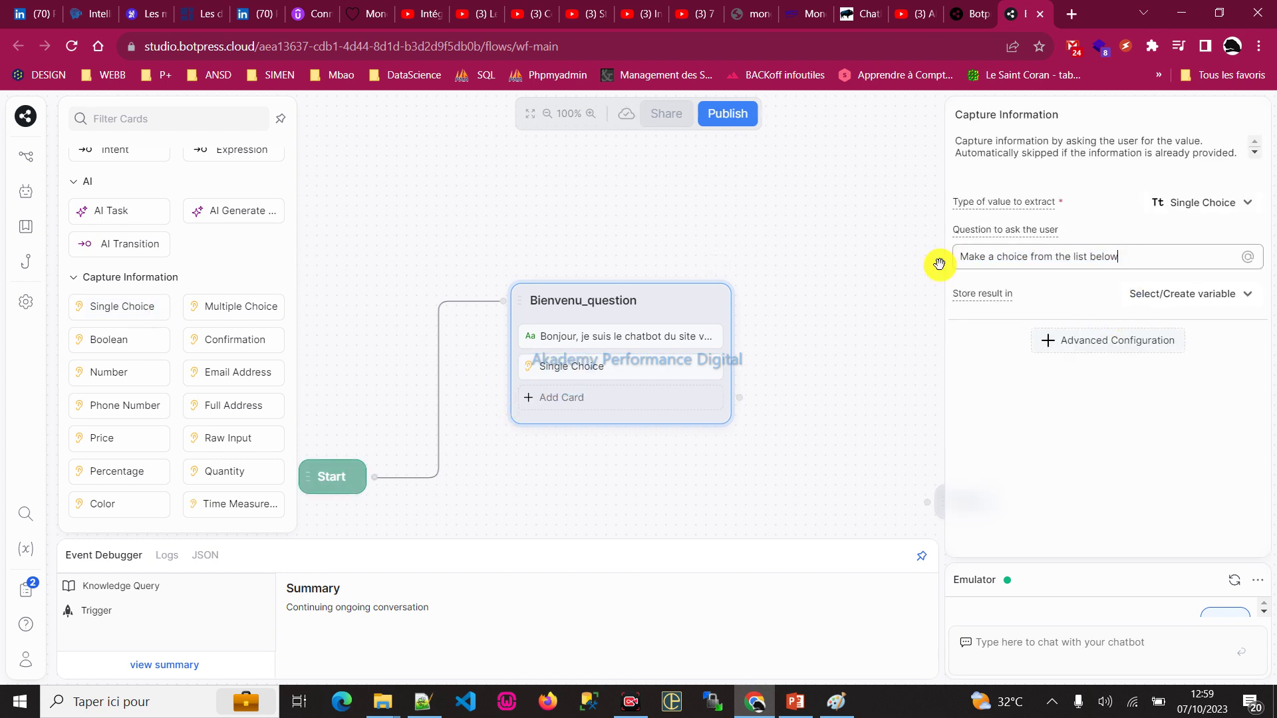
pyautogui.moveTo(1151, 256); pyautogui.dragTo(933, 243)
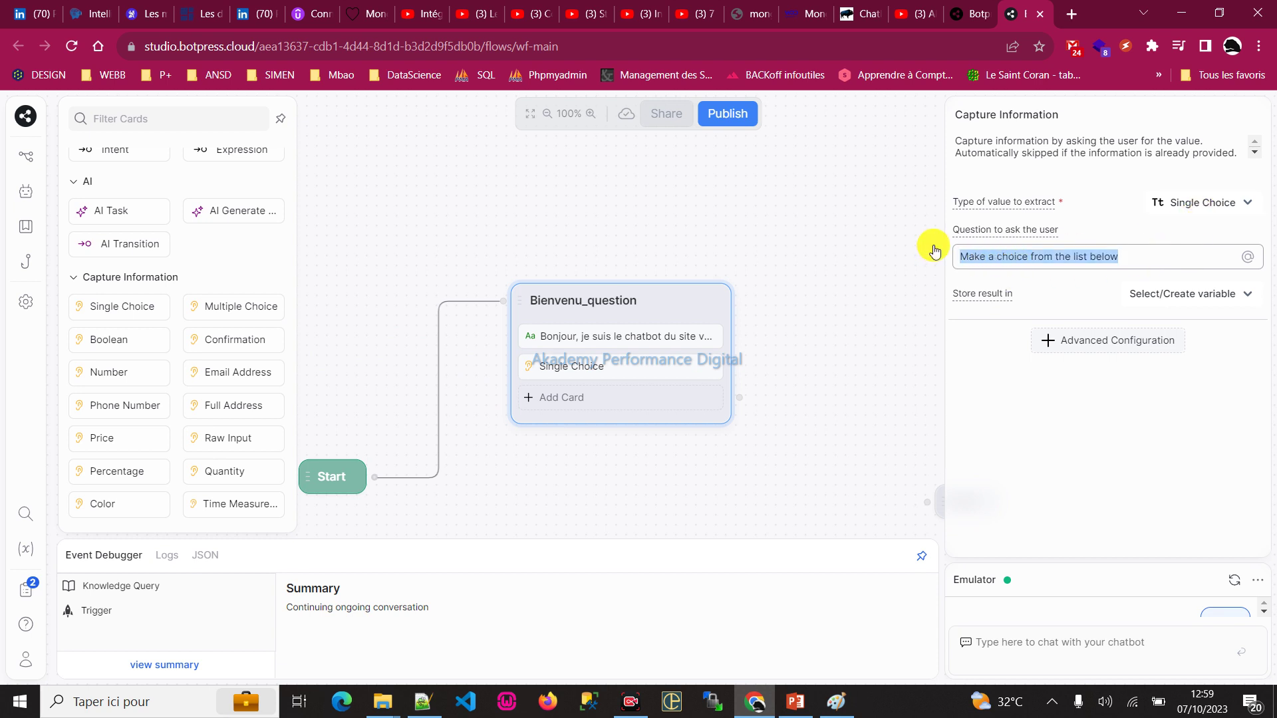
pyautogui.write('Faites-vos choi')
pyautogui.hotkey('ctrl', 'a')
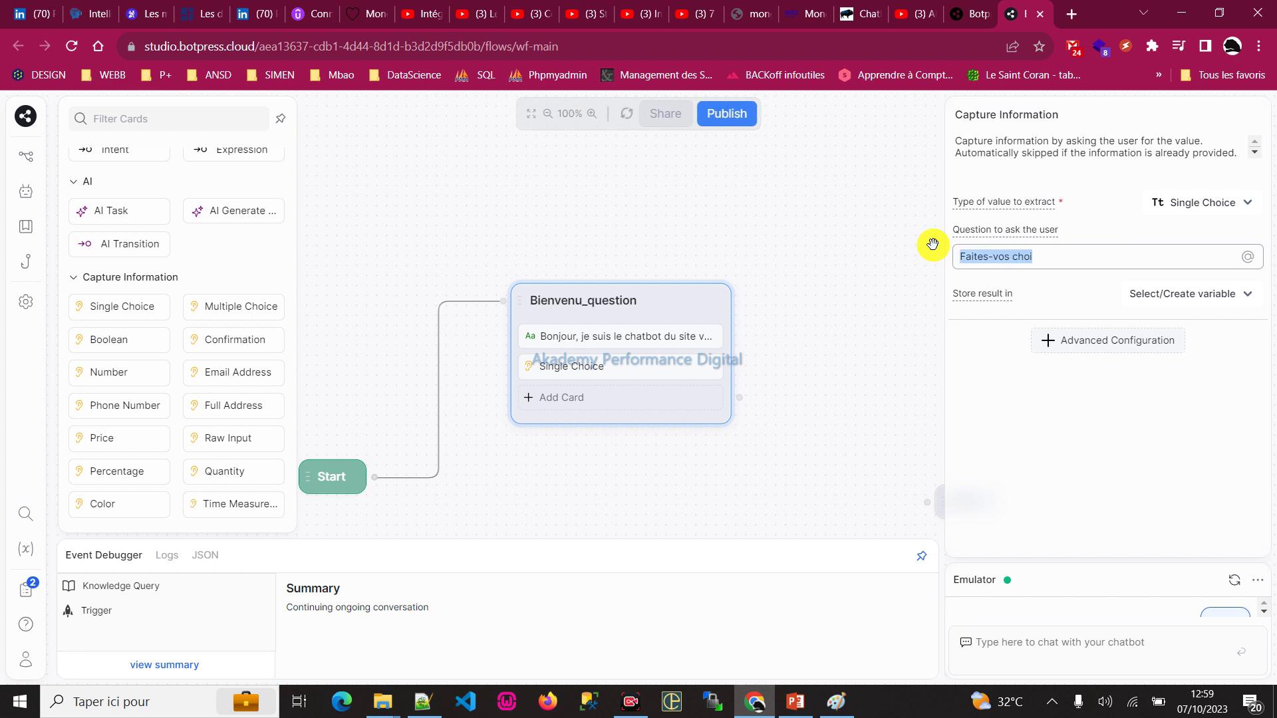
pyautogui.press('Right')
pyautogui.write('x')
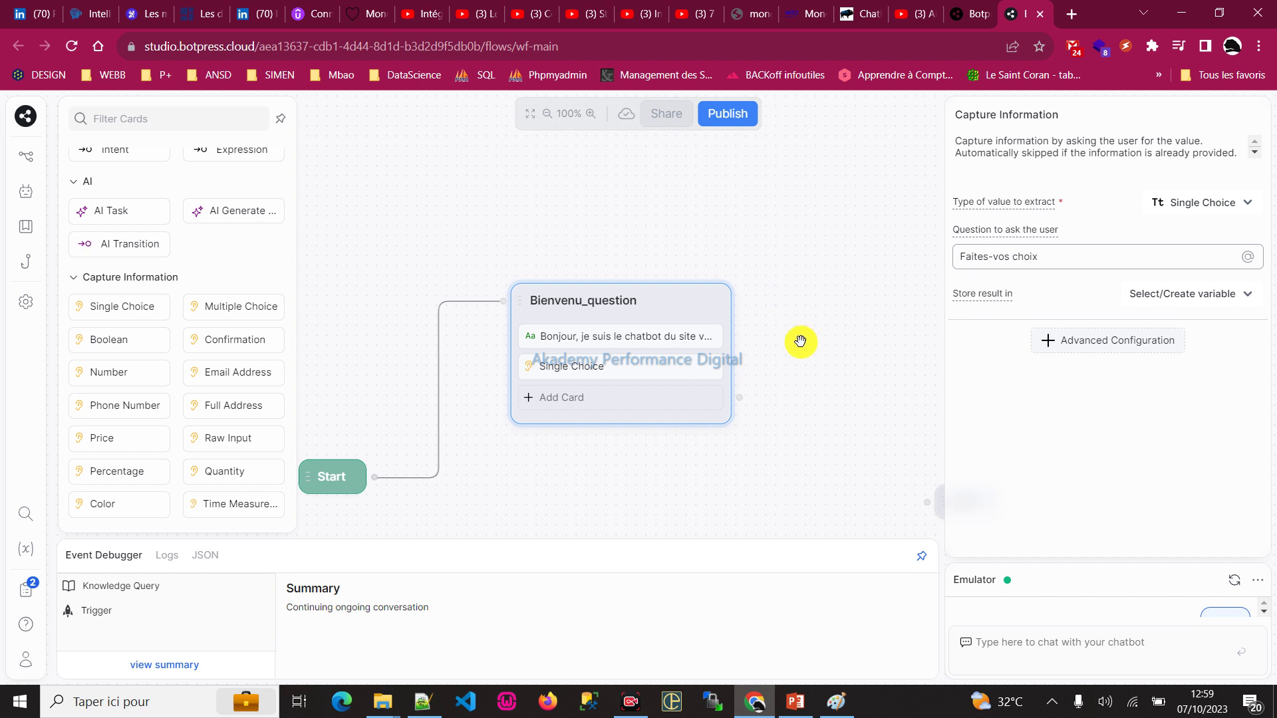
# - Add the choices configuration to the Single Choice card with two items, "robes" and "chaussures"
pyautogui.click(1229, 201)
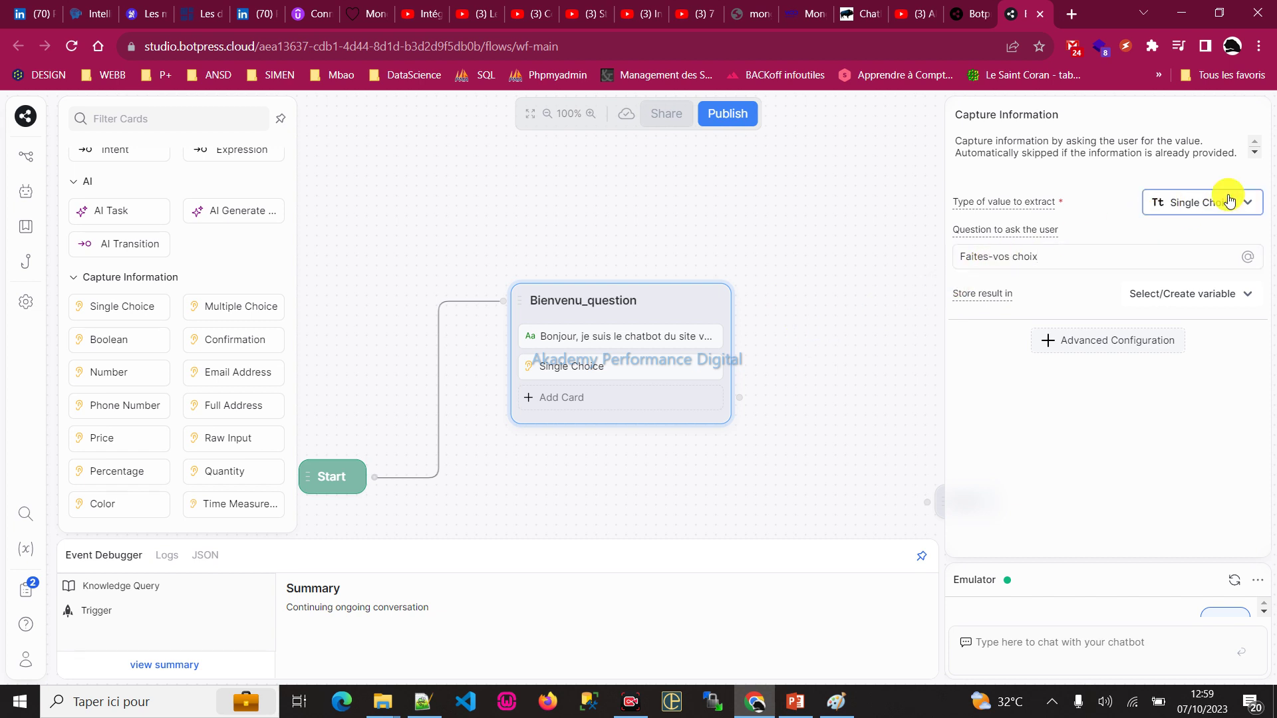
pyautogui.click(1269, 398)
pyautogui.click(1104, 347)
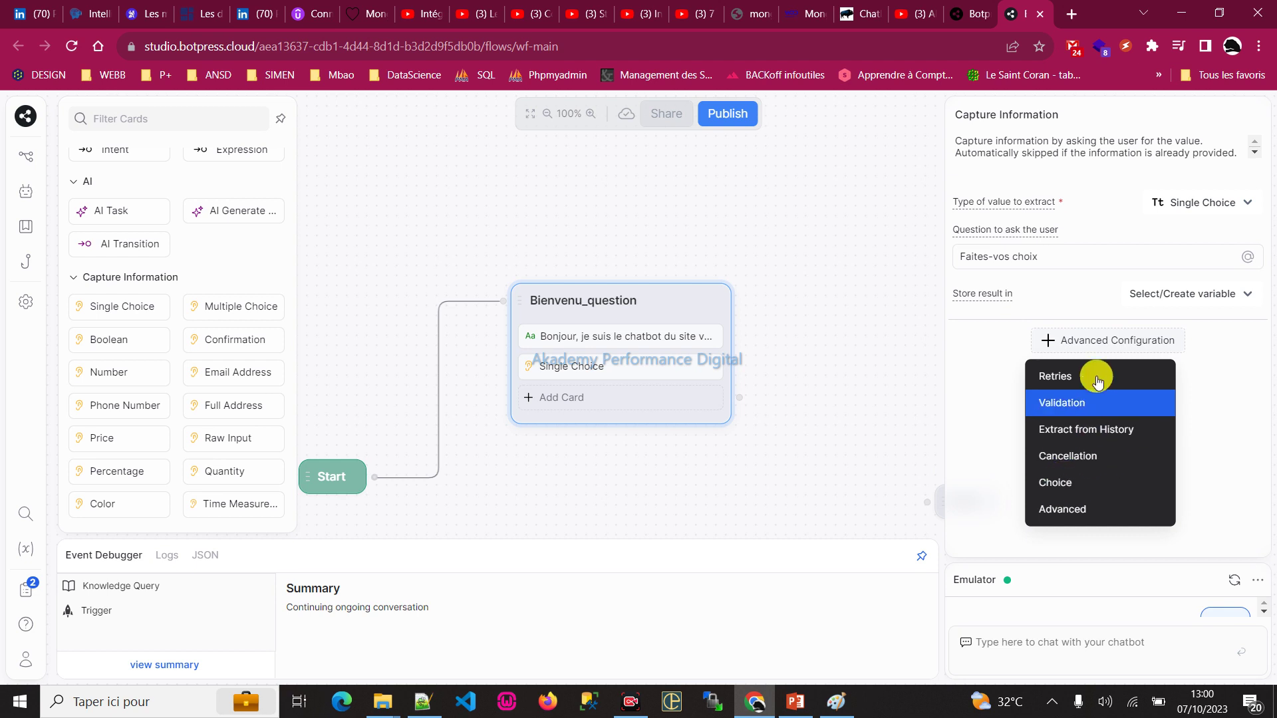
pyautogui.click(1085, 484)
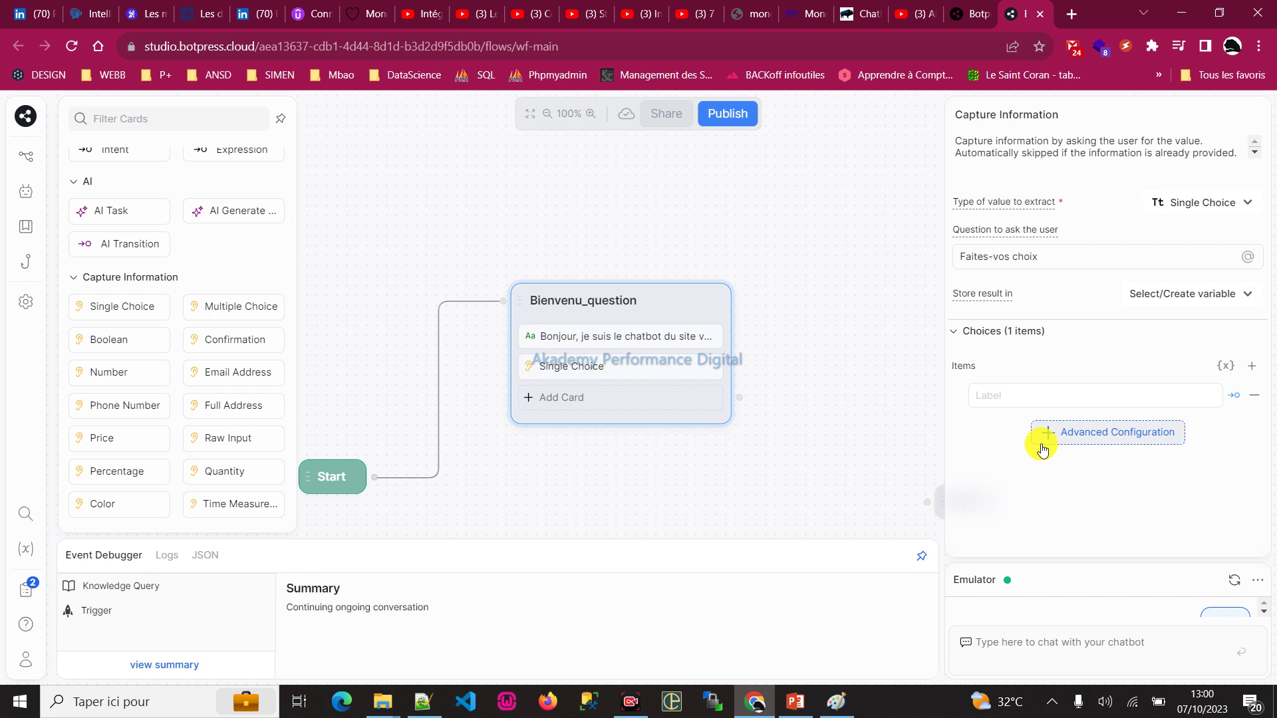
pyautogui.click(1018, 398)
pyautogui.write('robes')
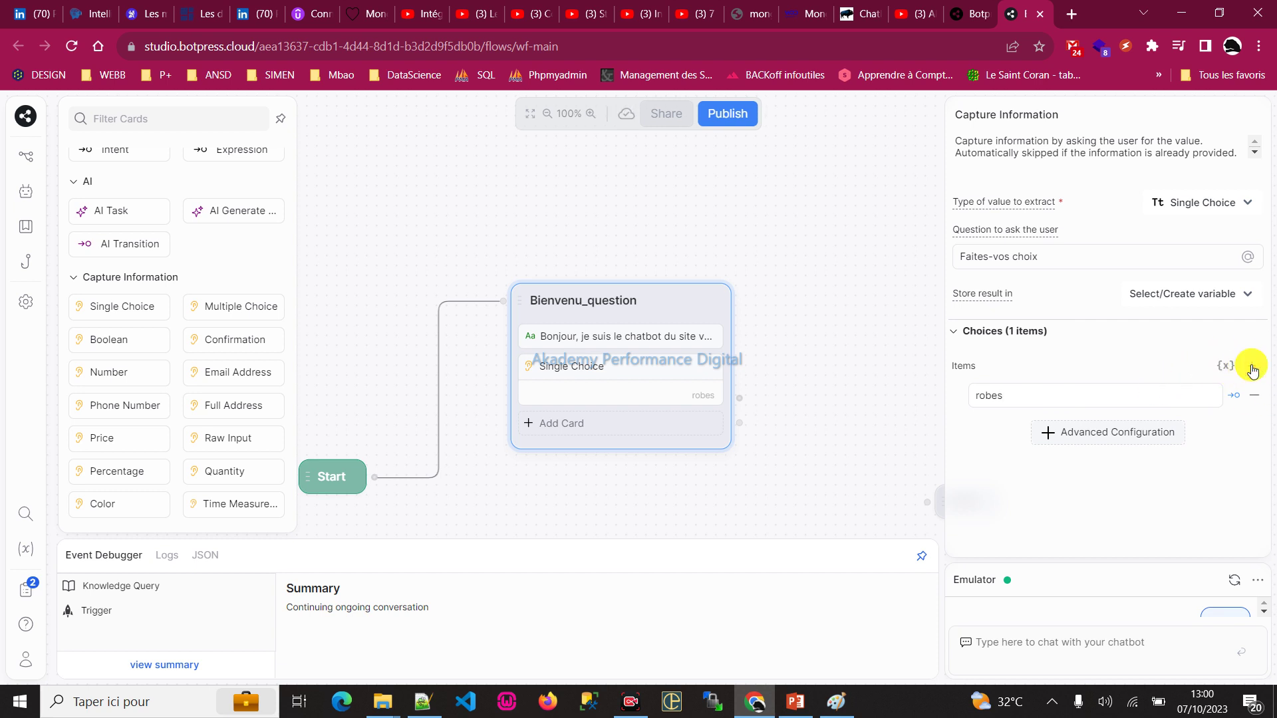
pyautogui.click(1252, 367)
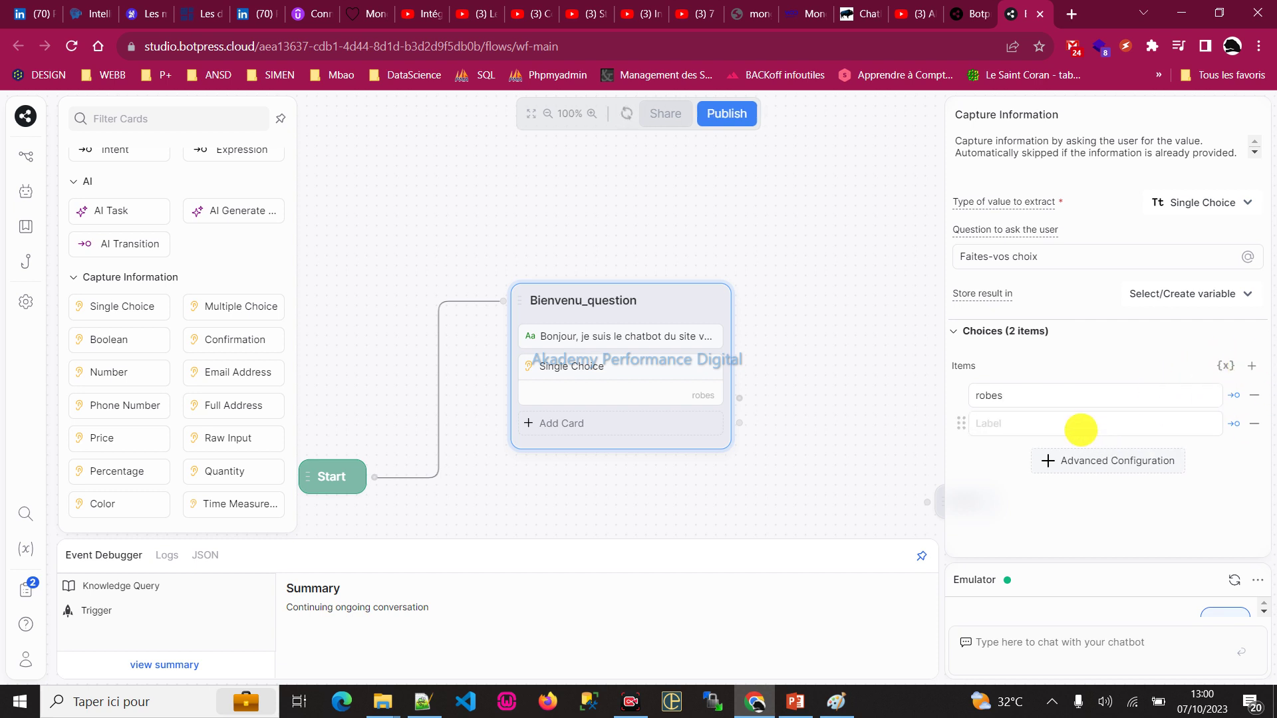
pyautogui.write('chaussures')
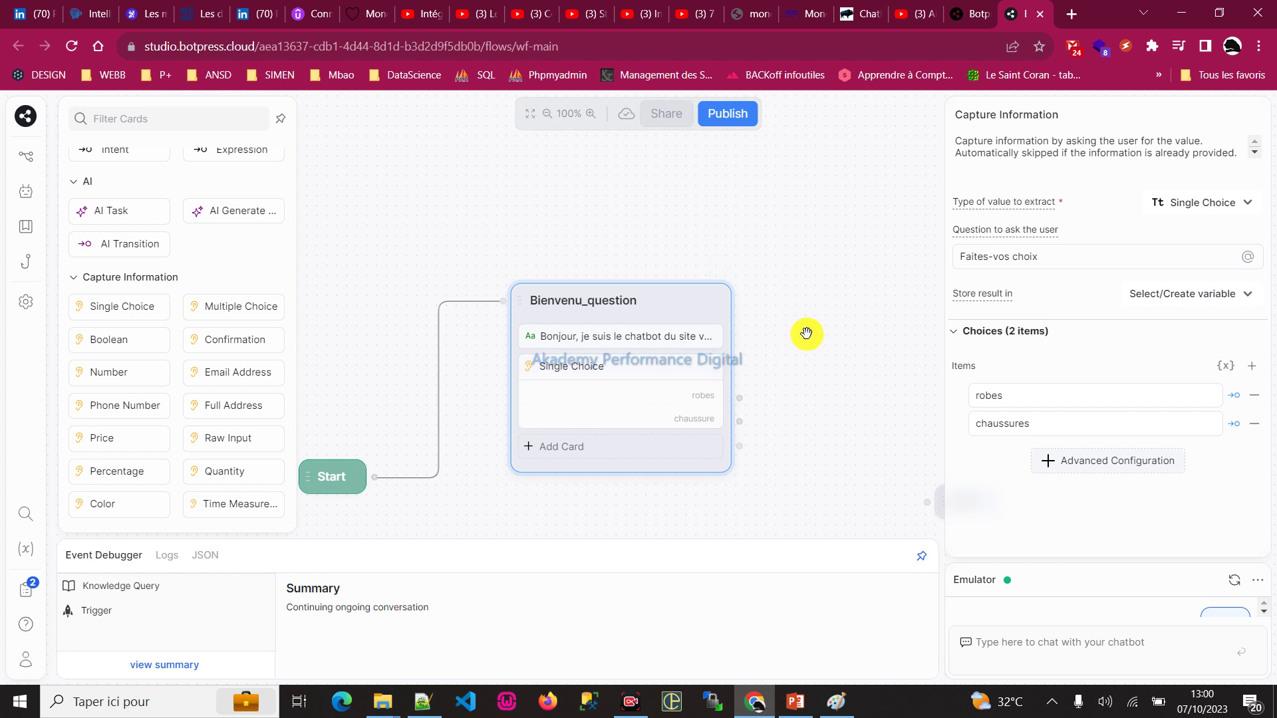
# - Store the Single Choice card's result in a new workflow variable named btn_choix
pyautogui.scroll(-1, 802, 334)
pyautogui.scroll(1, 781, 358)
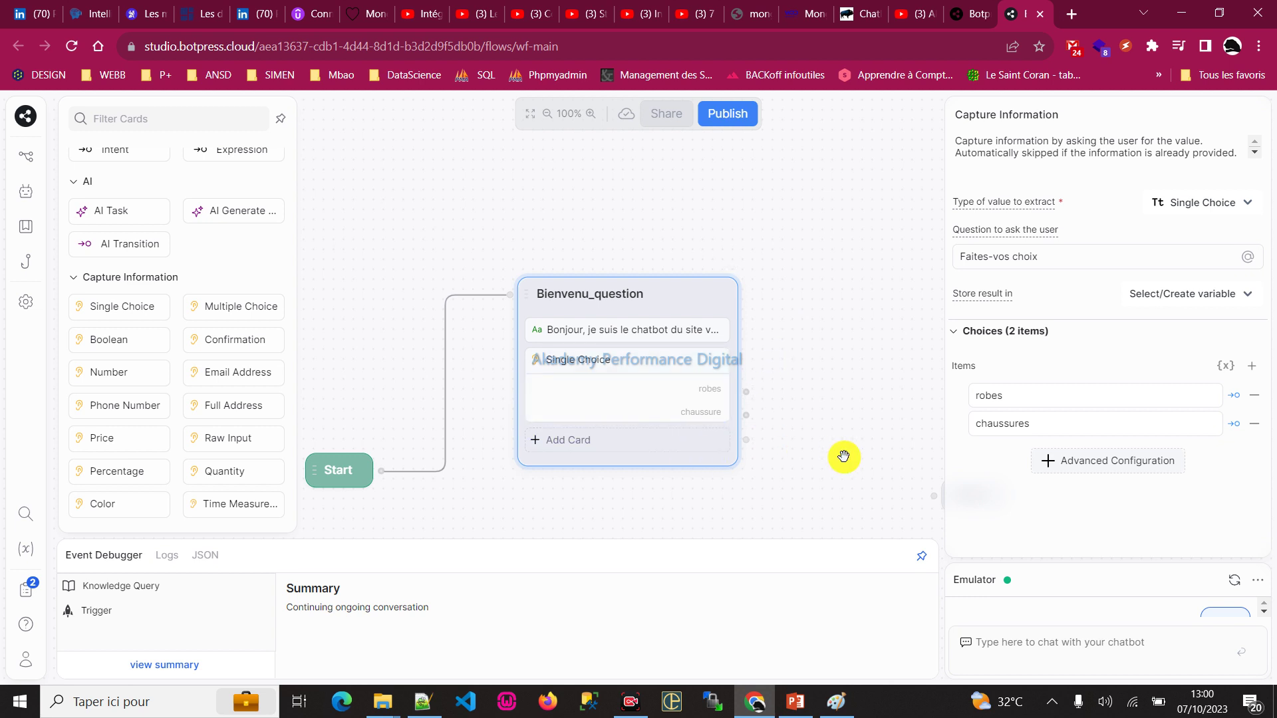
pyautogui.moveTo(872, 419); pyautogui.dragTo(885, 394)
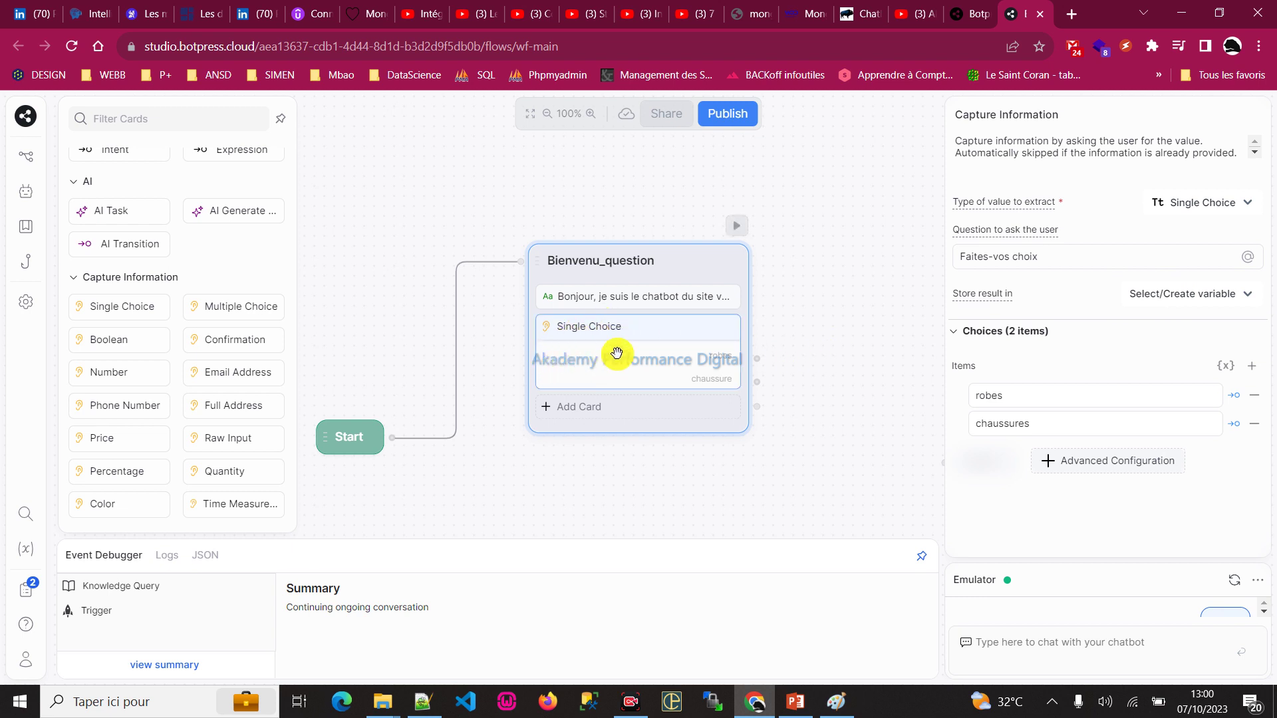
pyautogui.click(1208, 294)
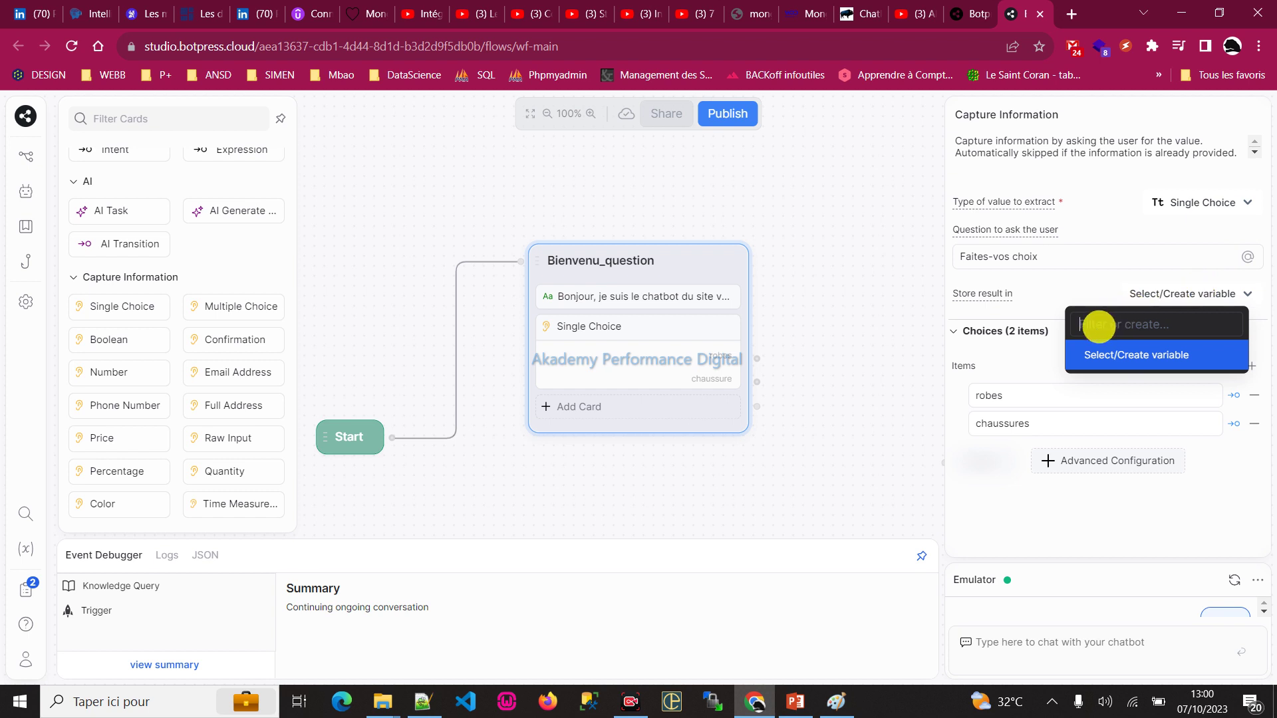
pyautogui.write('btn_choix')
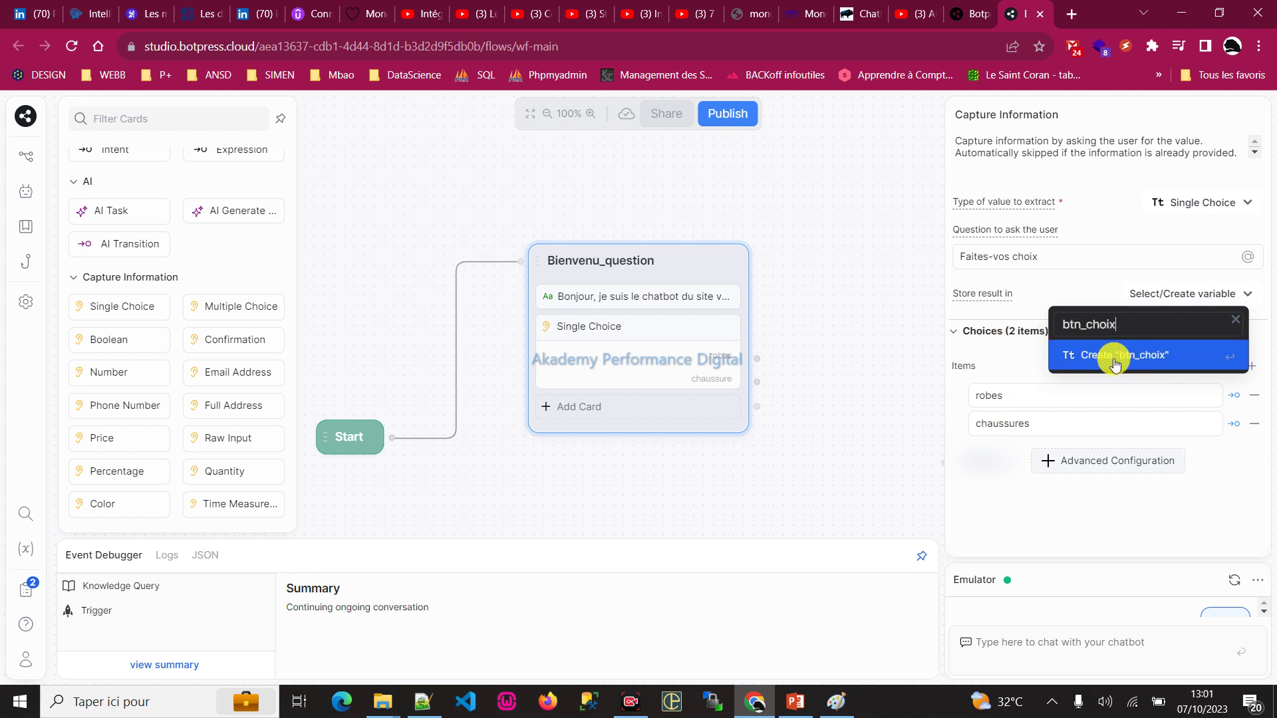
pyautogui.doubleClick(1098, 325)
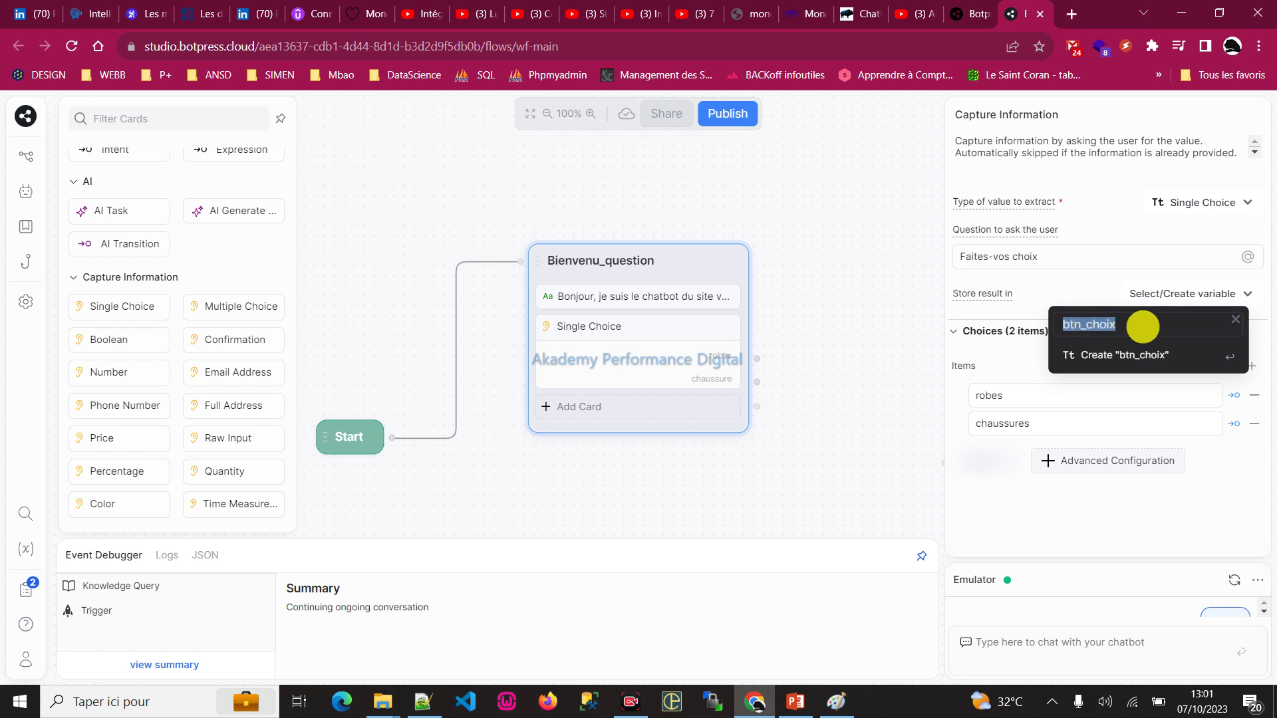
pyautogui.click(1124, 357)
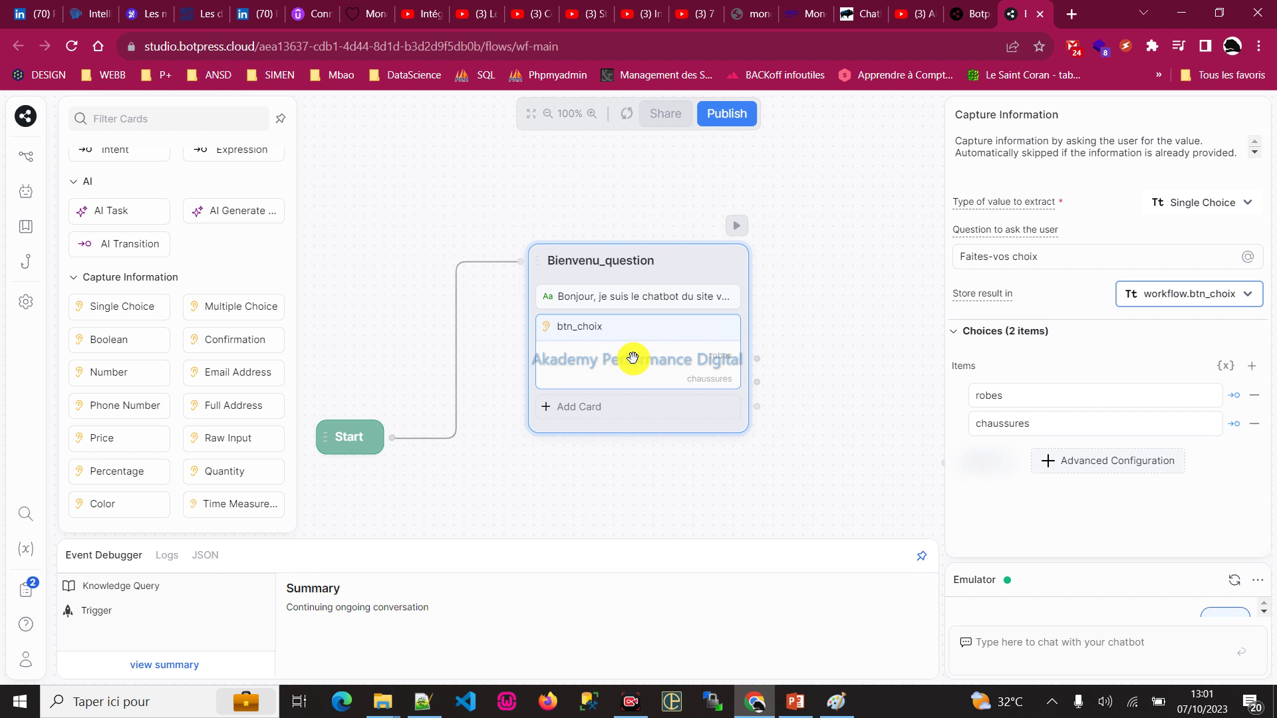
pyautogui.click(680, 497)
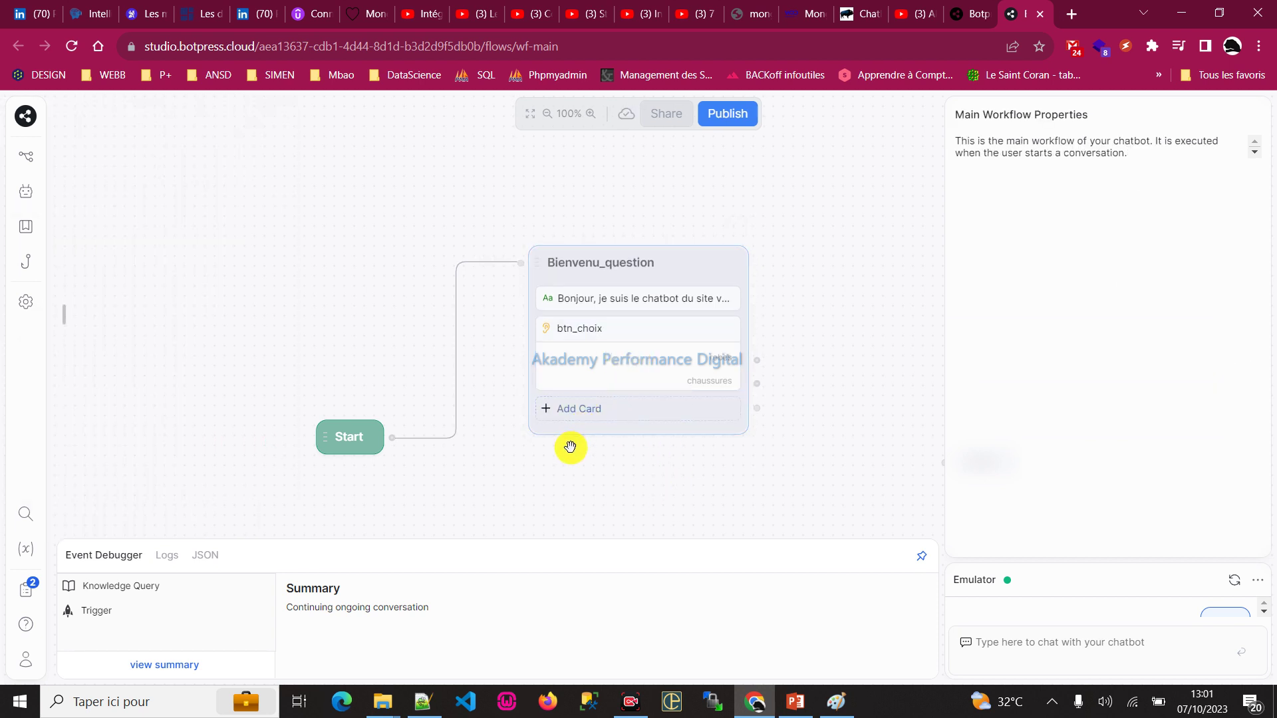
# - Rearrange the canvas by moving the Bienvenu_question and Start nodes farther away from the End node
pyautogui.scroll(-2, 570, 448)
pyautogui.click(589, 311)
pyautogui.moveTo(588, 311); pyautogui.dragTo(540, 271)
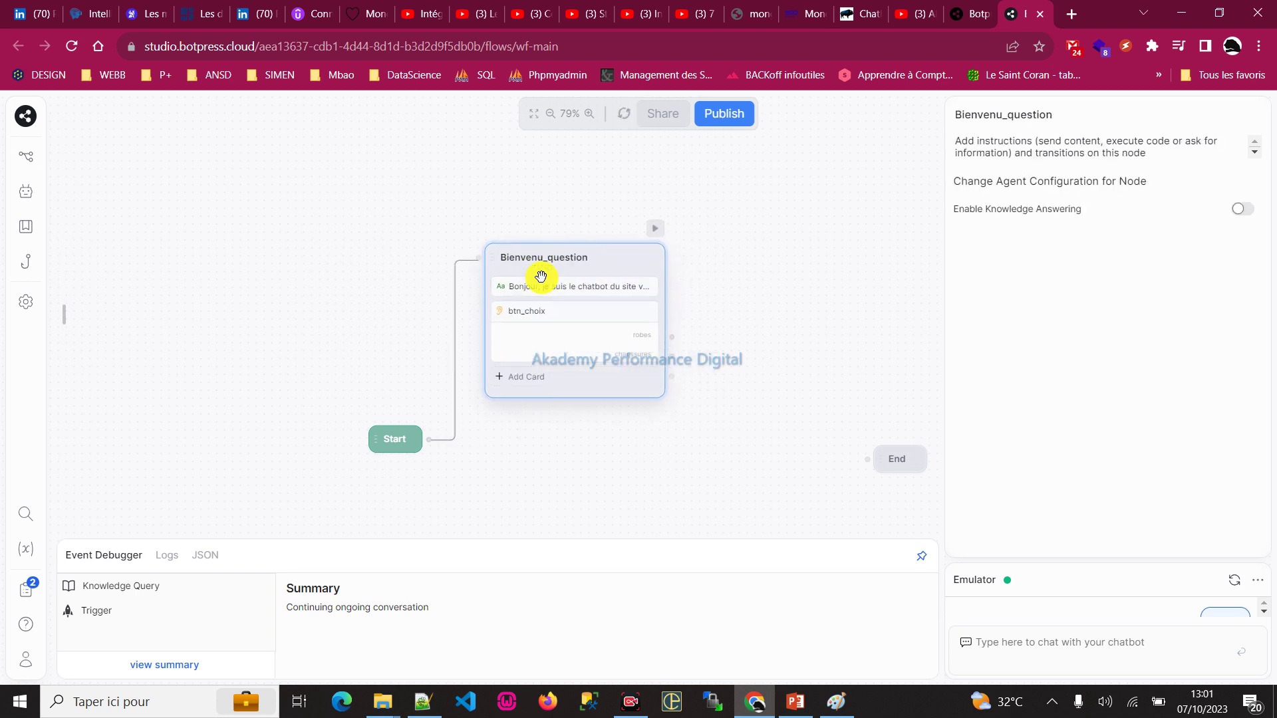
pyautogui.moveTo(392, 447); pyautogui.dragTo(351, 415)
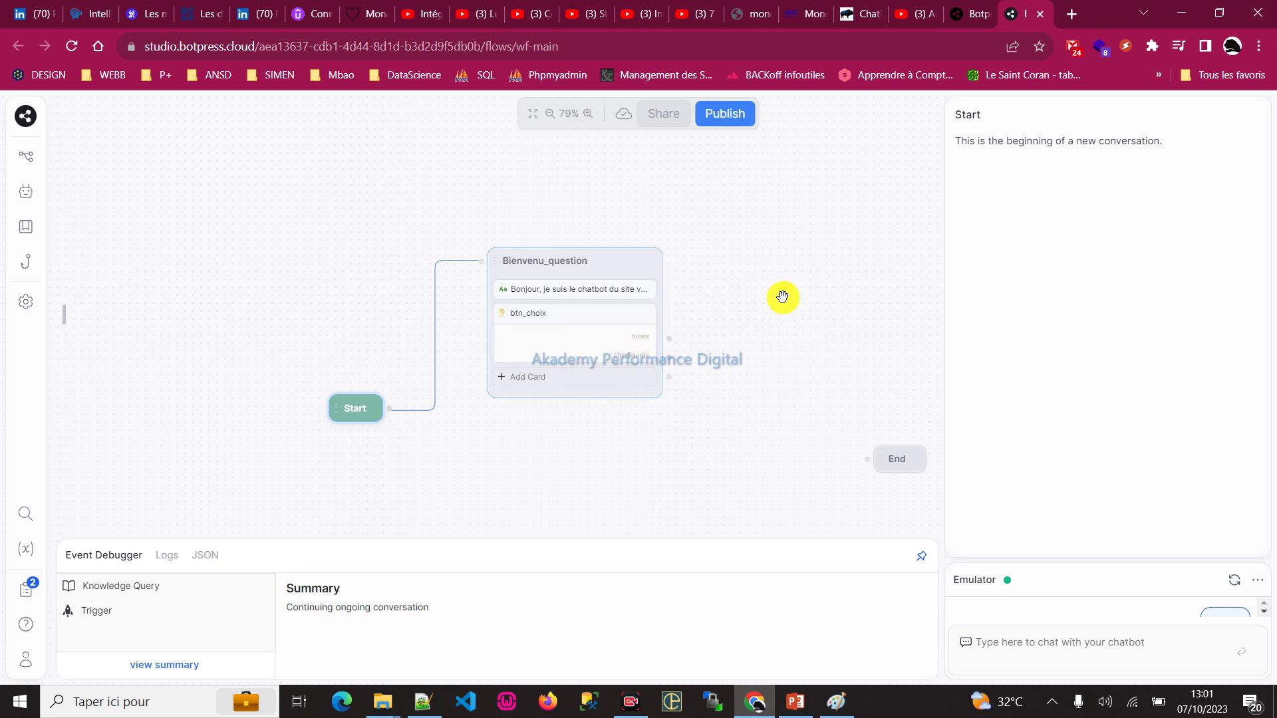
# - Move the End node farther from Bienvenu_question and add a standard node named infos_robes beside Bienvenu_question
pyautogui.moveTo(565, 508); pyautogui.dragTo(458, 481)
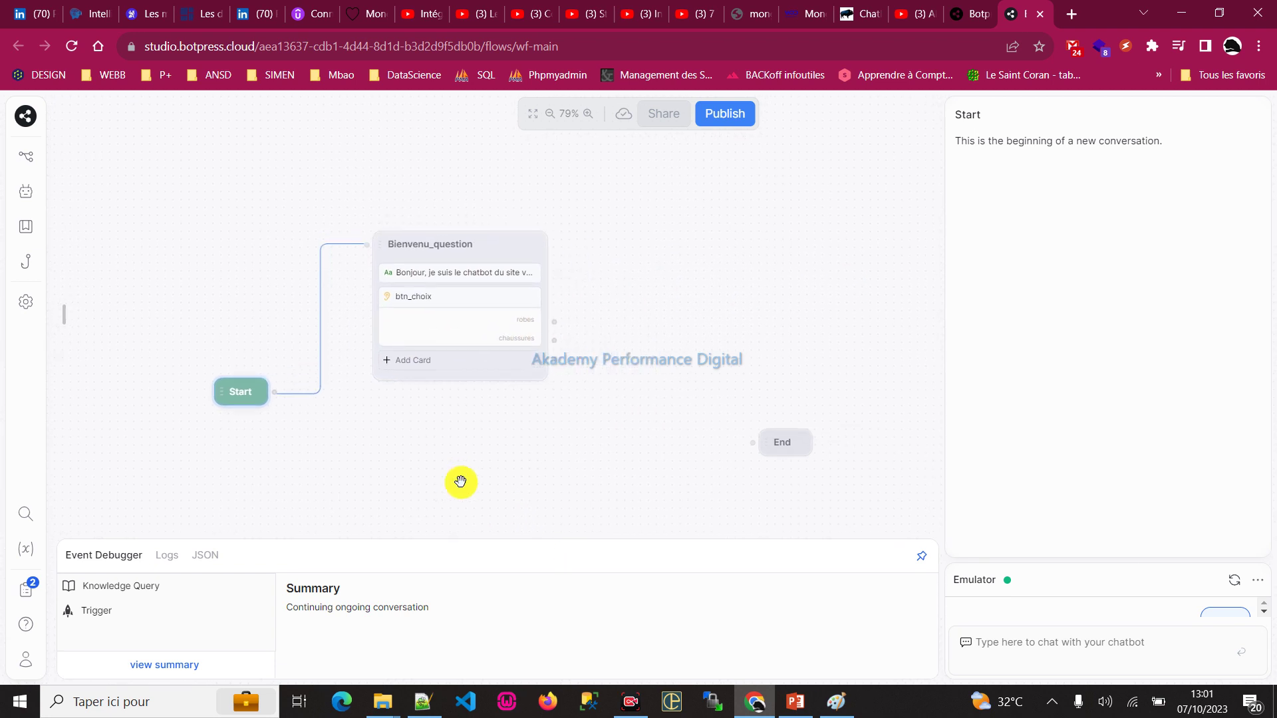
pyautogui.moveTo(790, 445); pyautogui.dragTo(876, 442)
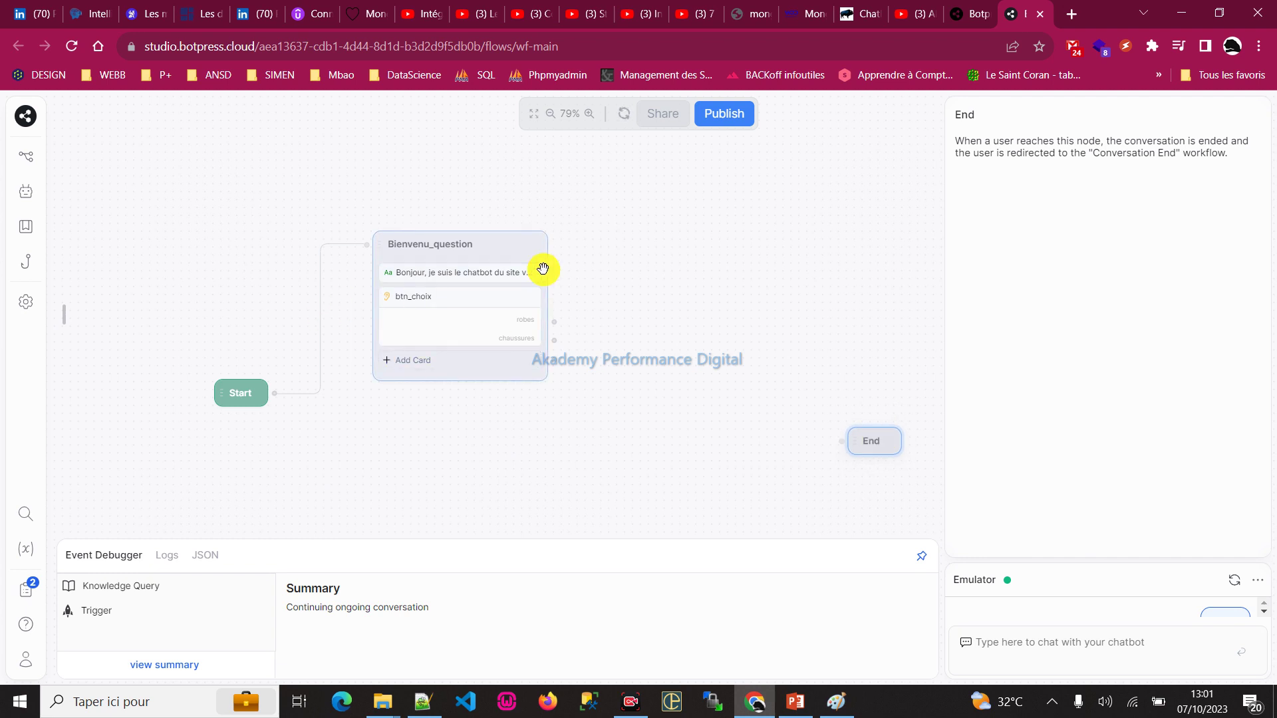
pyautogui.rightClick(650, 246)
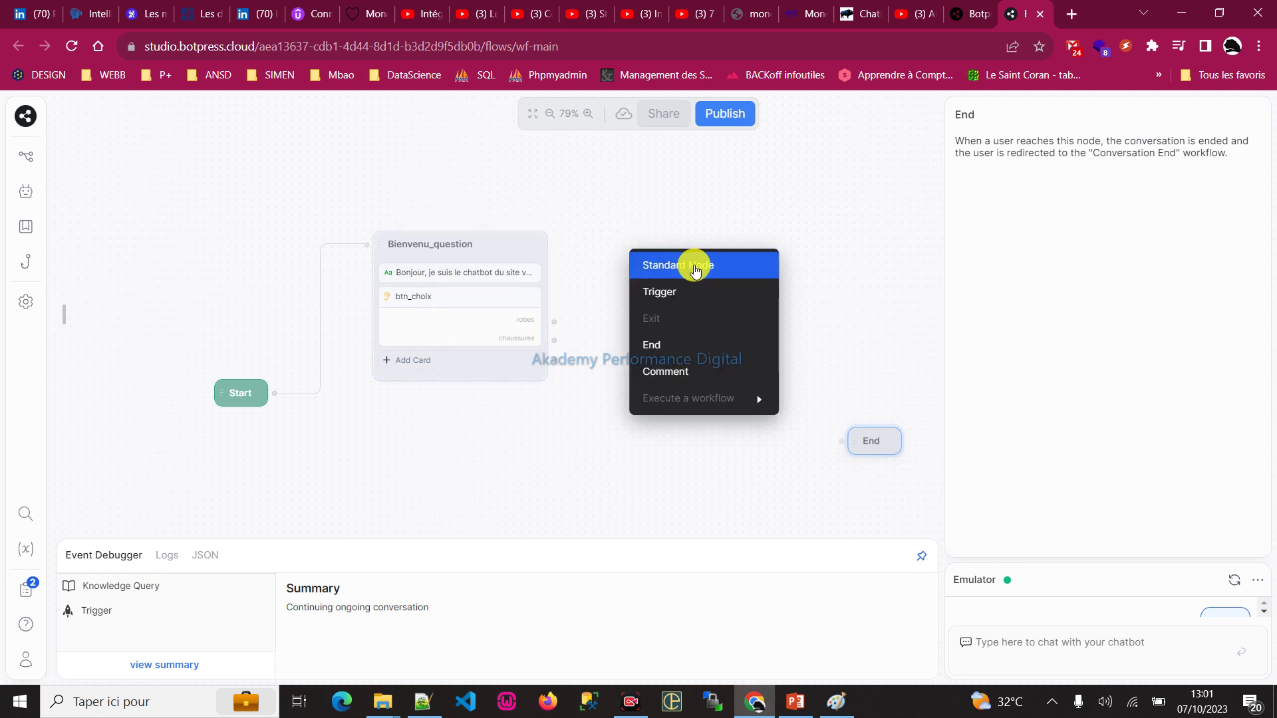
pyautogui.click(692, 264)
pyautogui.doubleClick(700, 255)
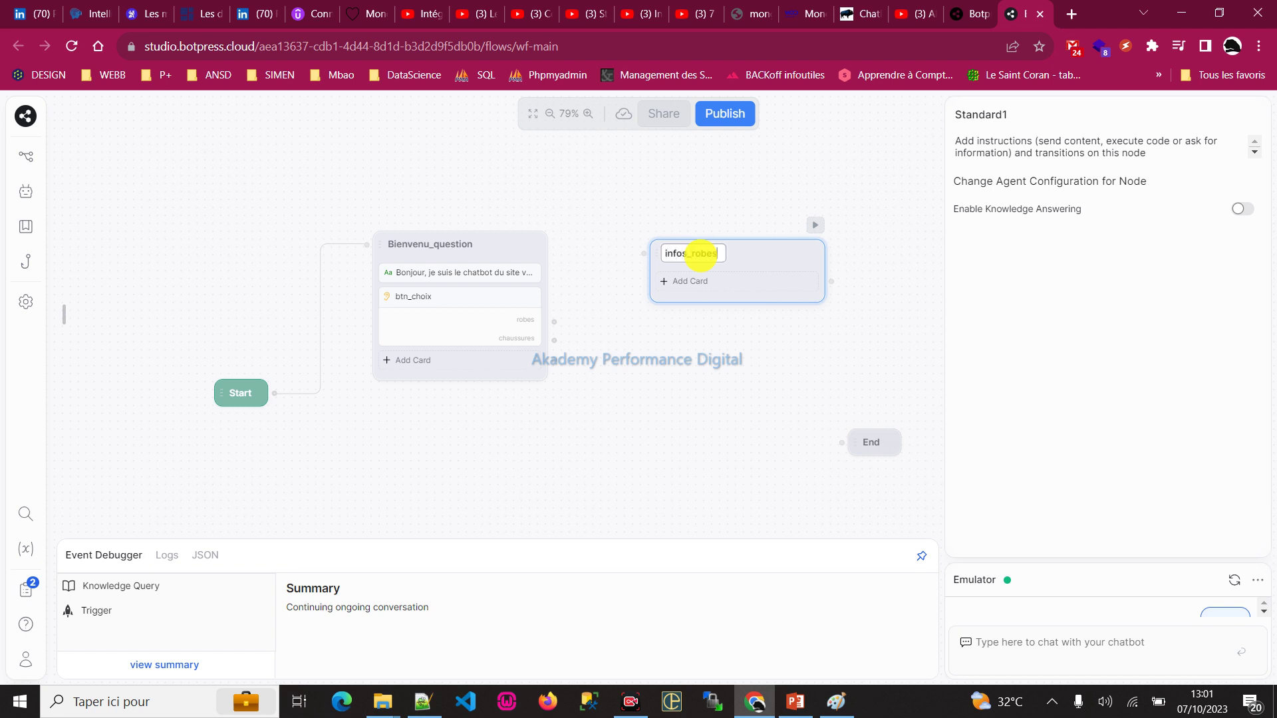
# - Add a Text card to infos_robes and write "Nous avons 2 types de robes" as its message's opening line
pyautogui.click(719, 290)
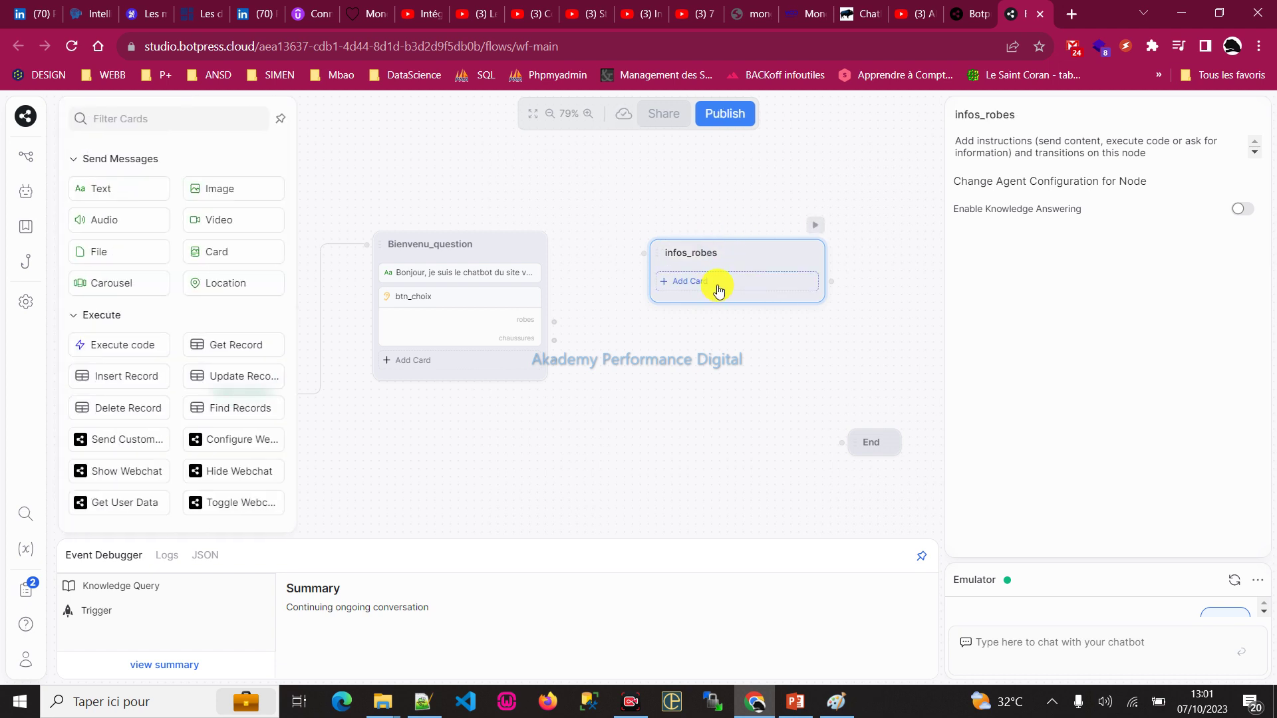
pyautogui.click(106, 188)
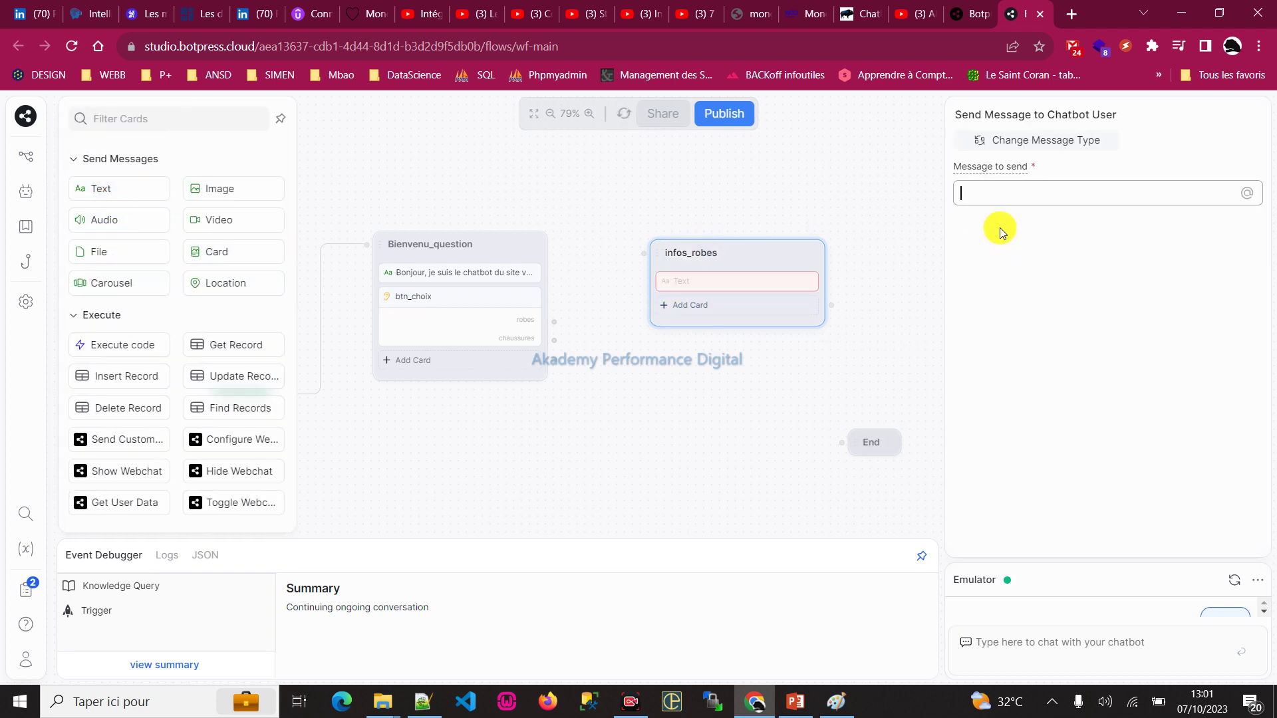
pyautogui.write('Nous avons ')
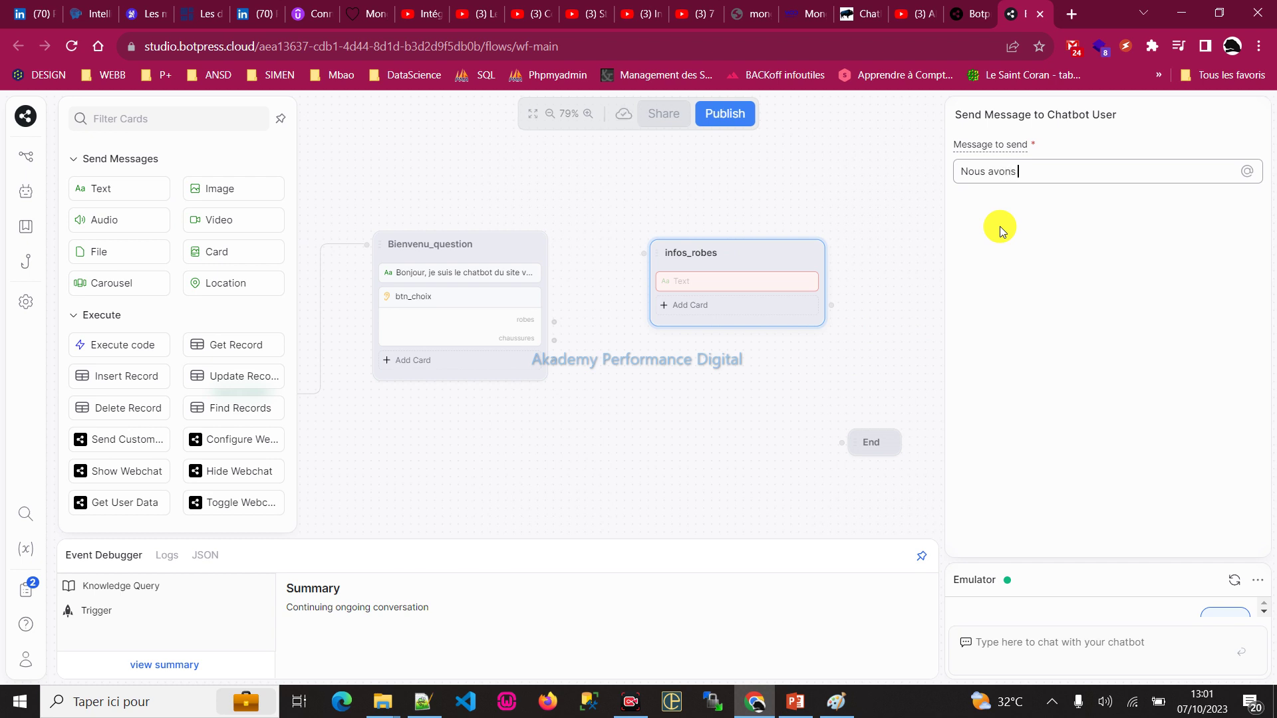
pyautogui.write('2 ')
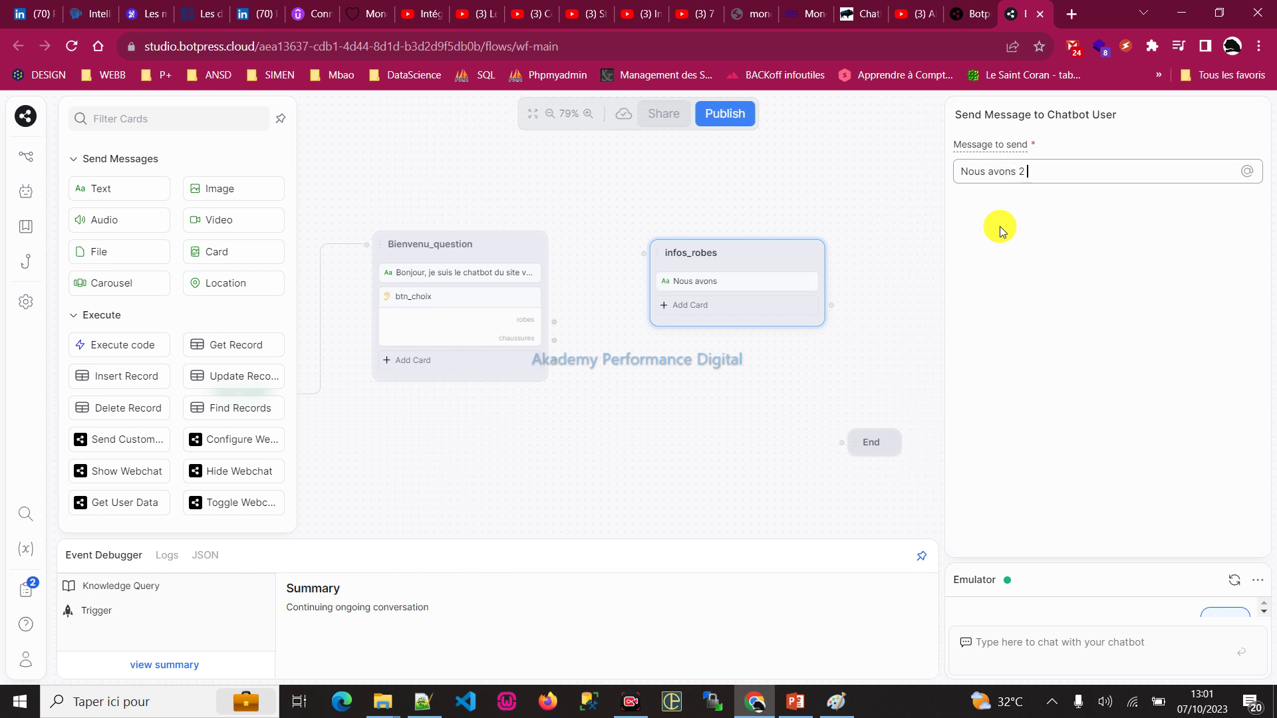
pyautogui.write('types de robes')
pyautogui.press('Return')
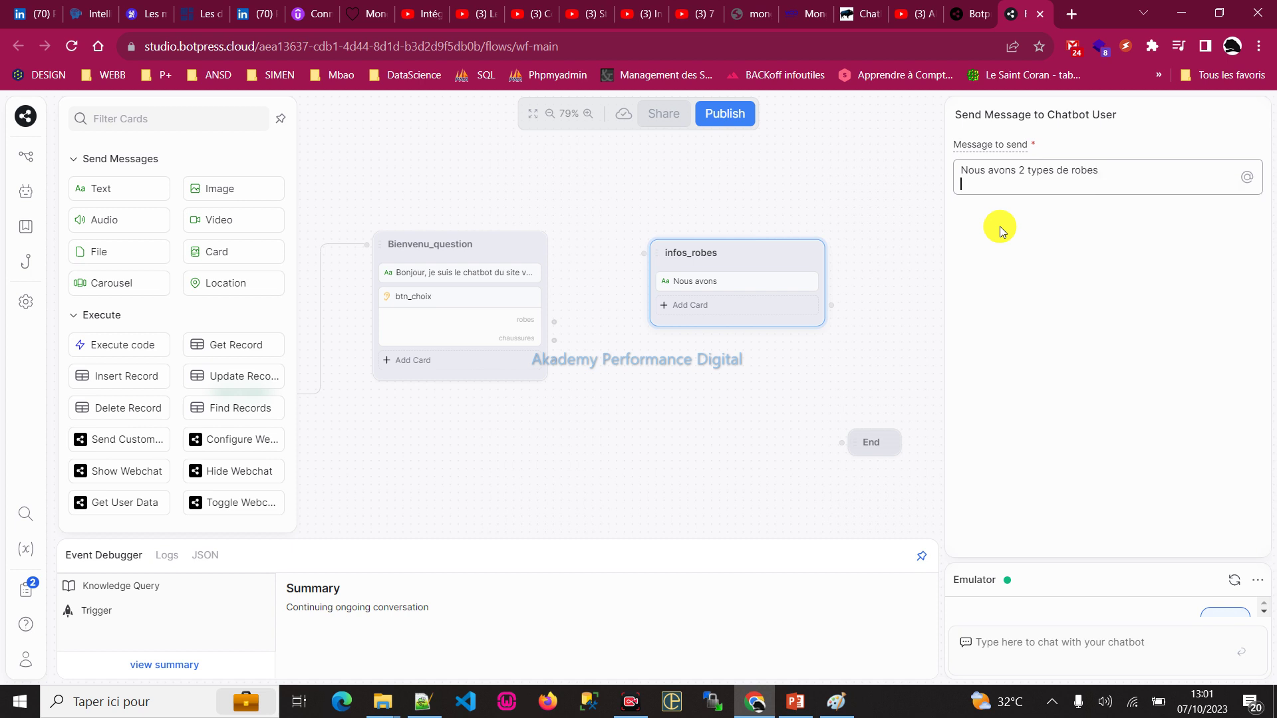
# - Complete the infos_robes message with the list lines "-robes femmes(2000fr)" and "-robes enfants(1000fr)"
pyautogui.write('-robes femmes(2000)')
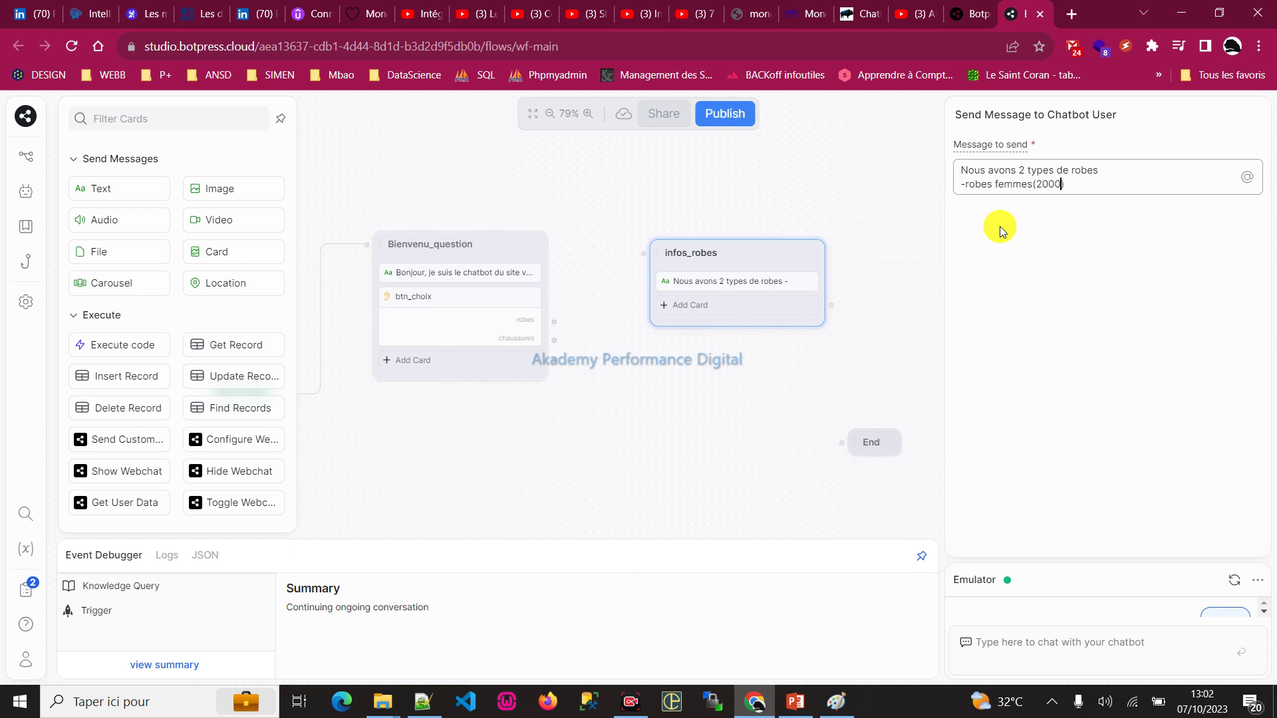
pyautogui.write('fr')
pyautogui.press('Return')
pyautogui.write('-')
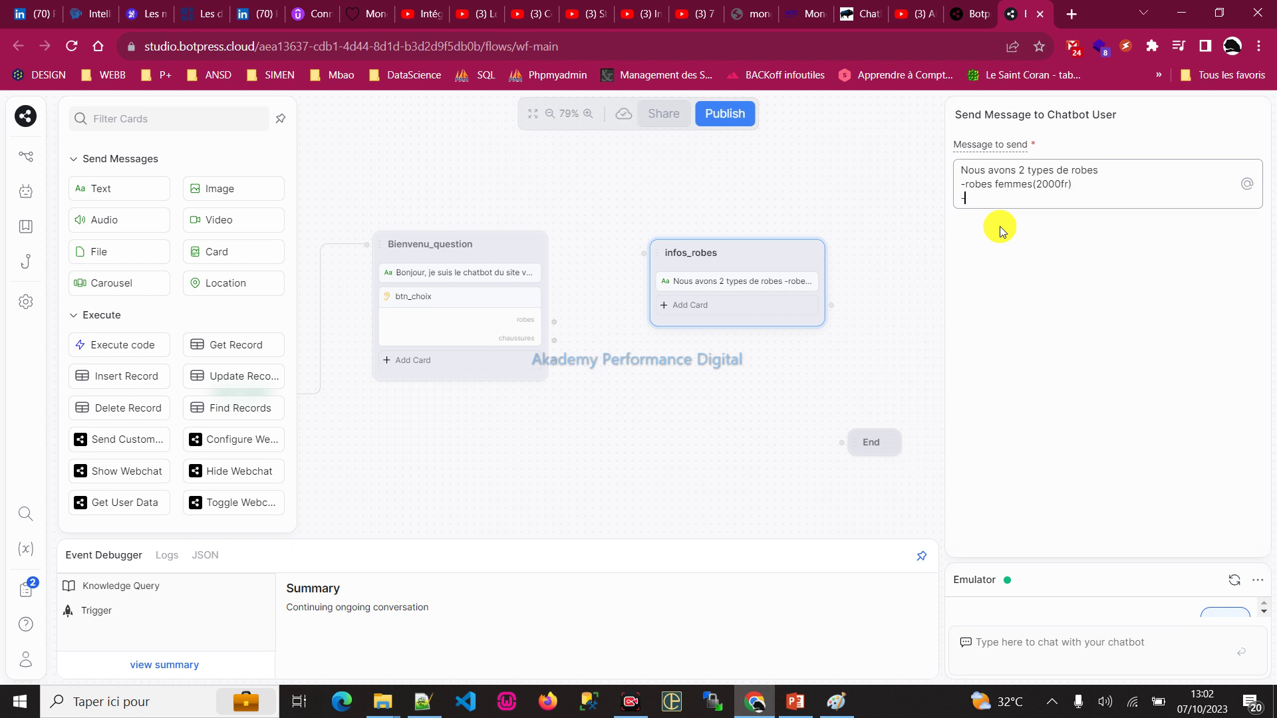
pyautogui.write('robes nfants(1000fr)')
pyautogui.click(995, 198)
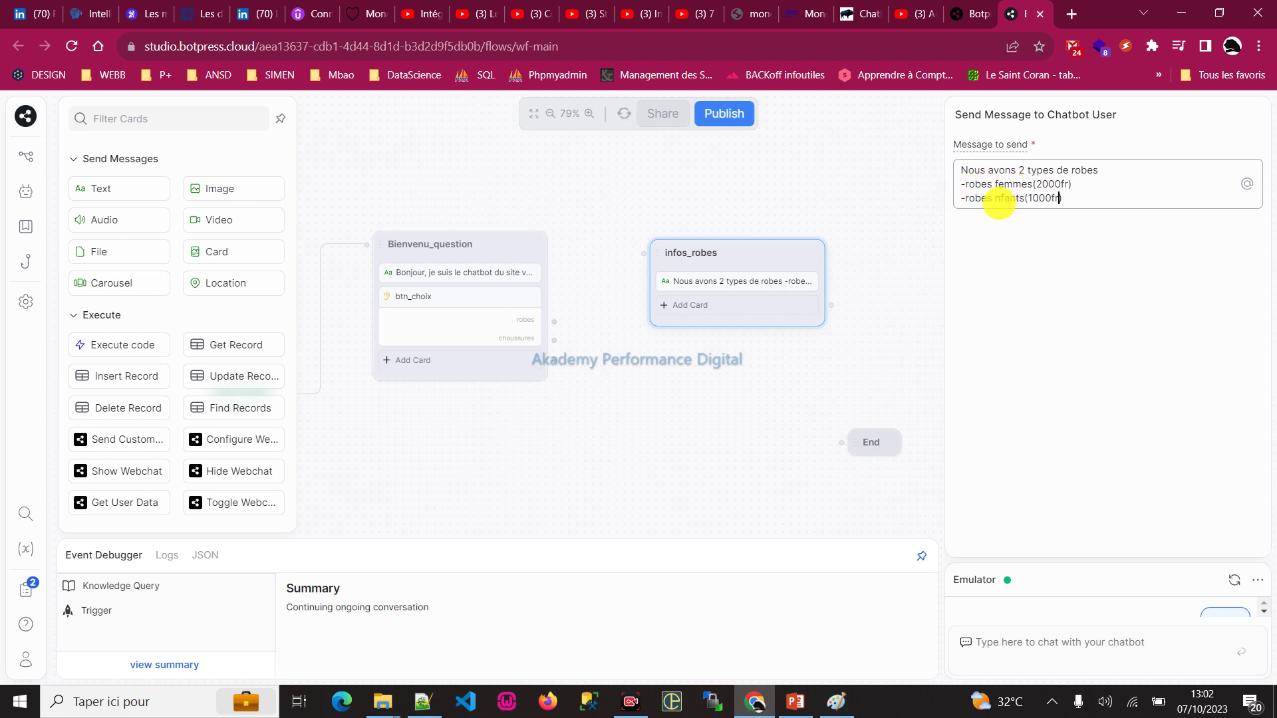
pyautogui.write('e')
pyautogui.click(1023, 267)
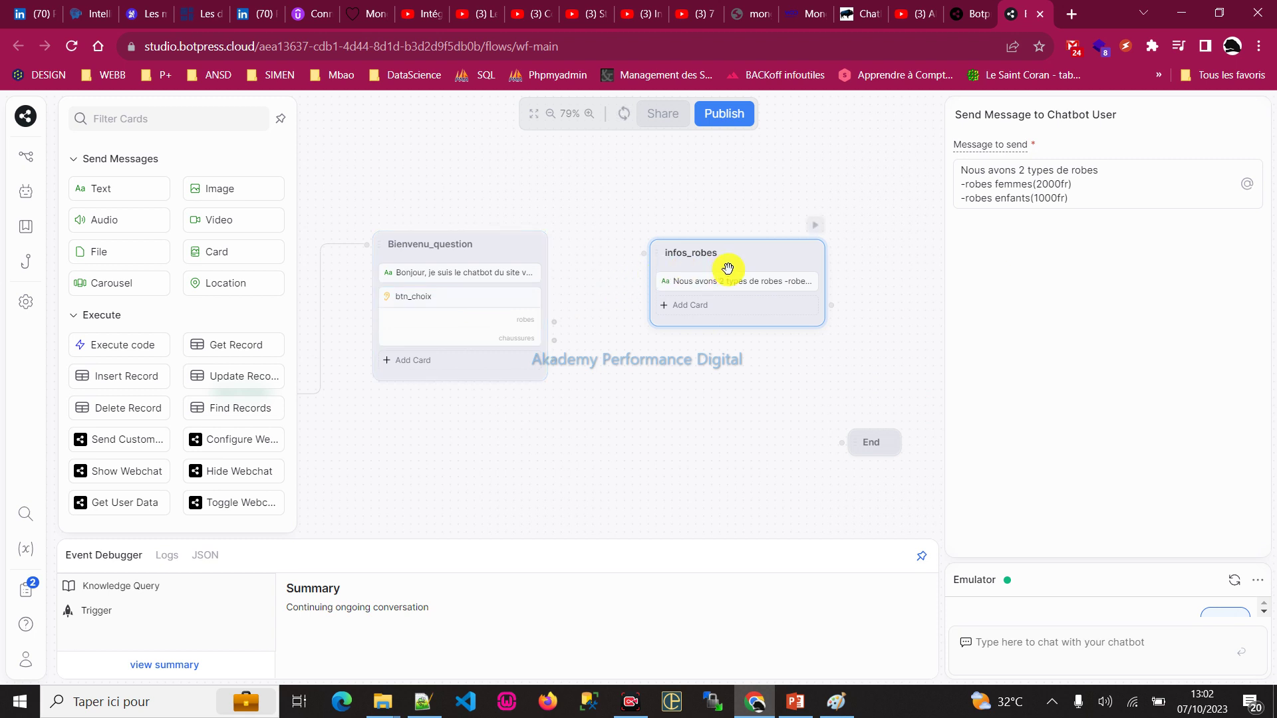
# - Add an Image card to infos_robes using img_robes1 from the 1e chatbot folder, with the title "robes femmes"
pyautogui.click(713, 316)
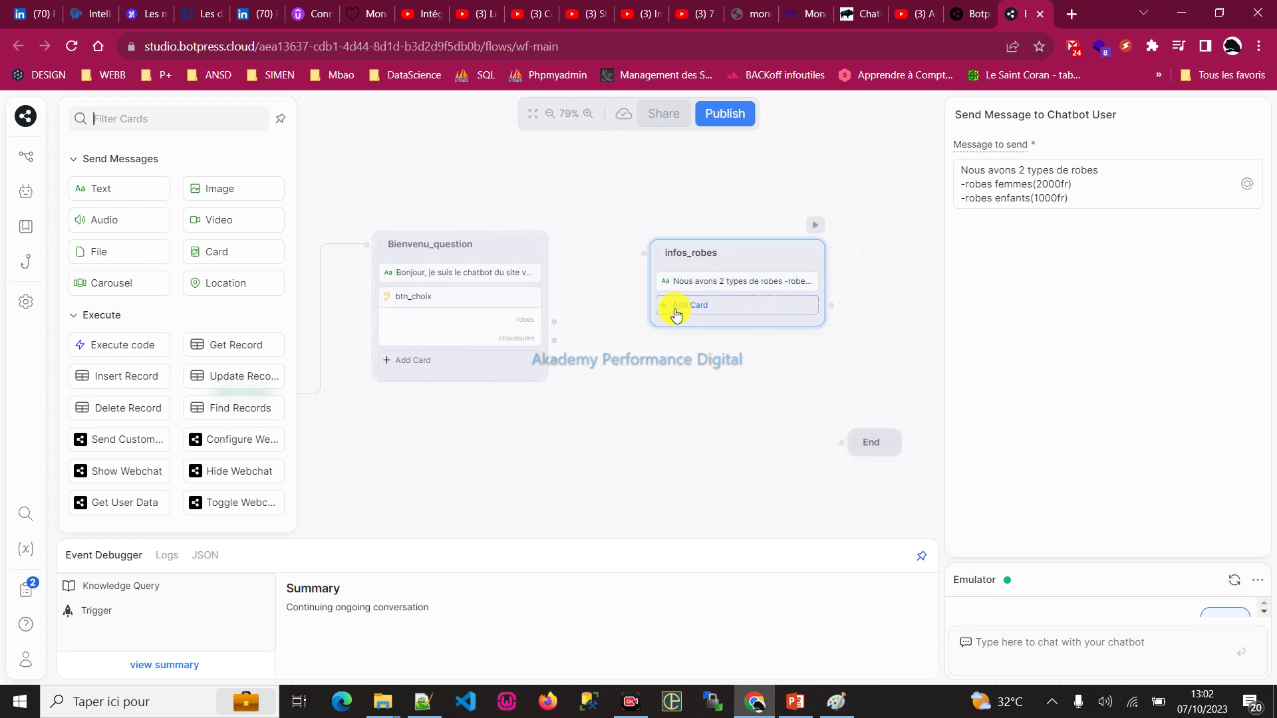
pyautogui.click(216, 188)
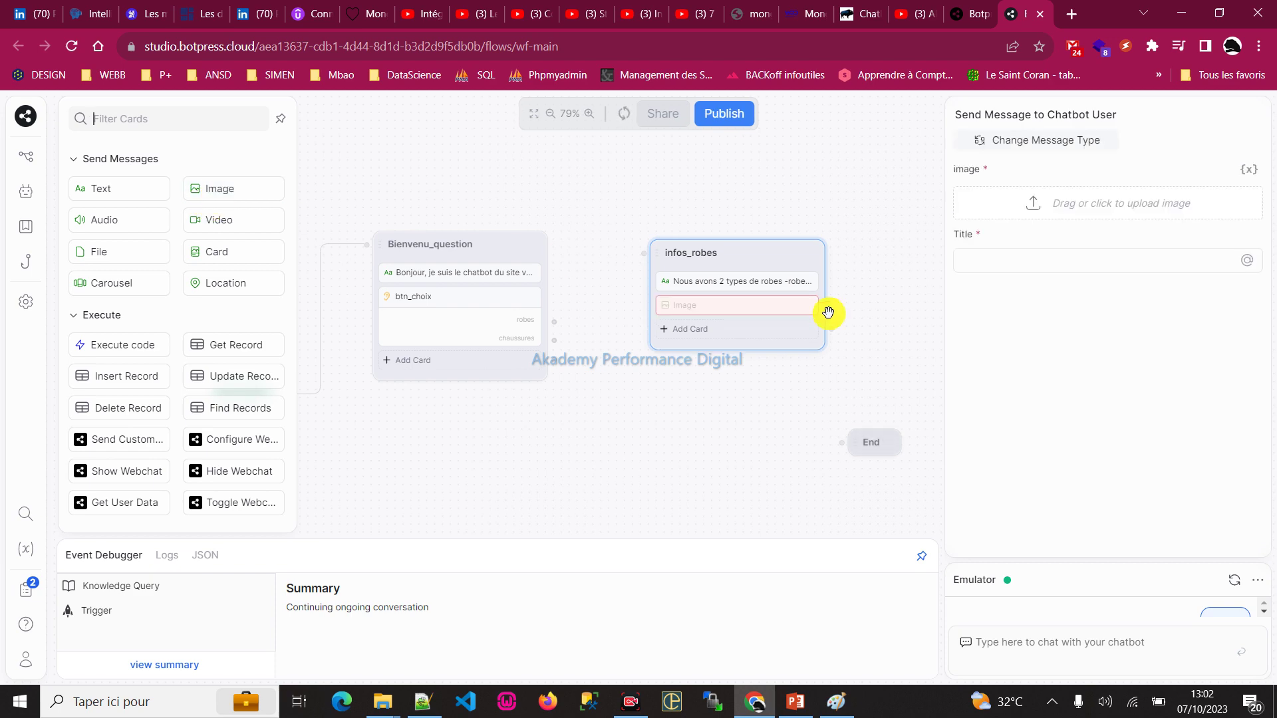
pyautogui.click(1081, 210)
pyautogui.scroll(2, 88, 180)
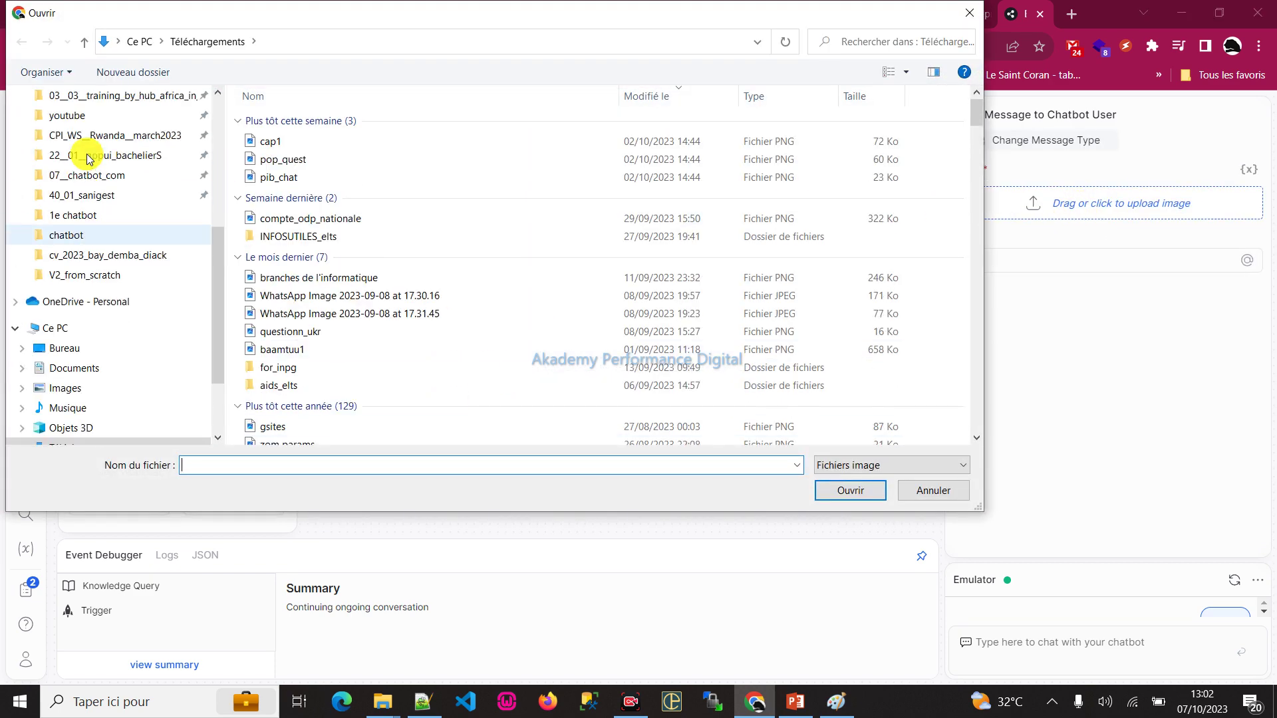
pyautogui.click(91, 213)
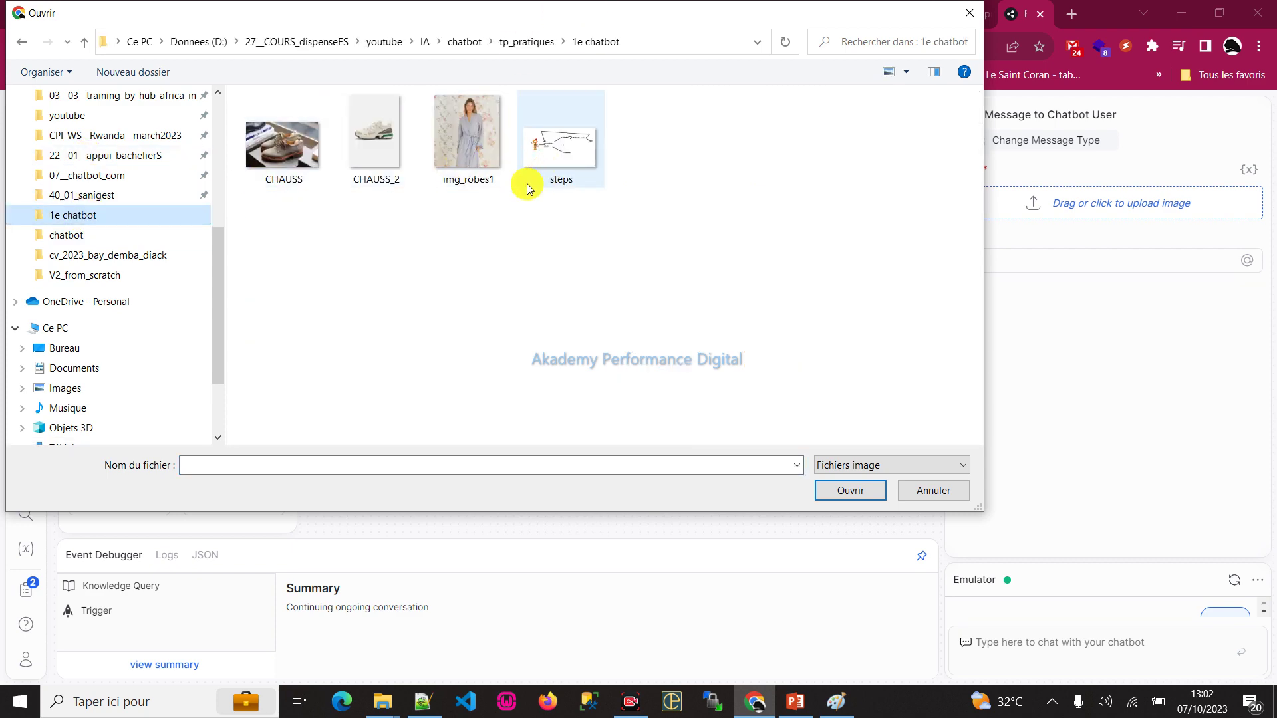
pyautogui.doubleClick(484, 137)
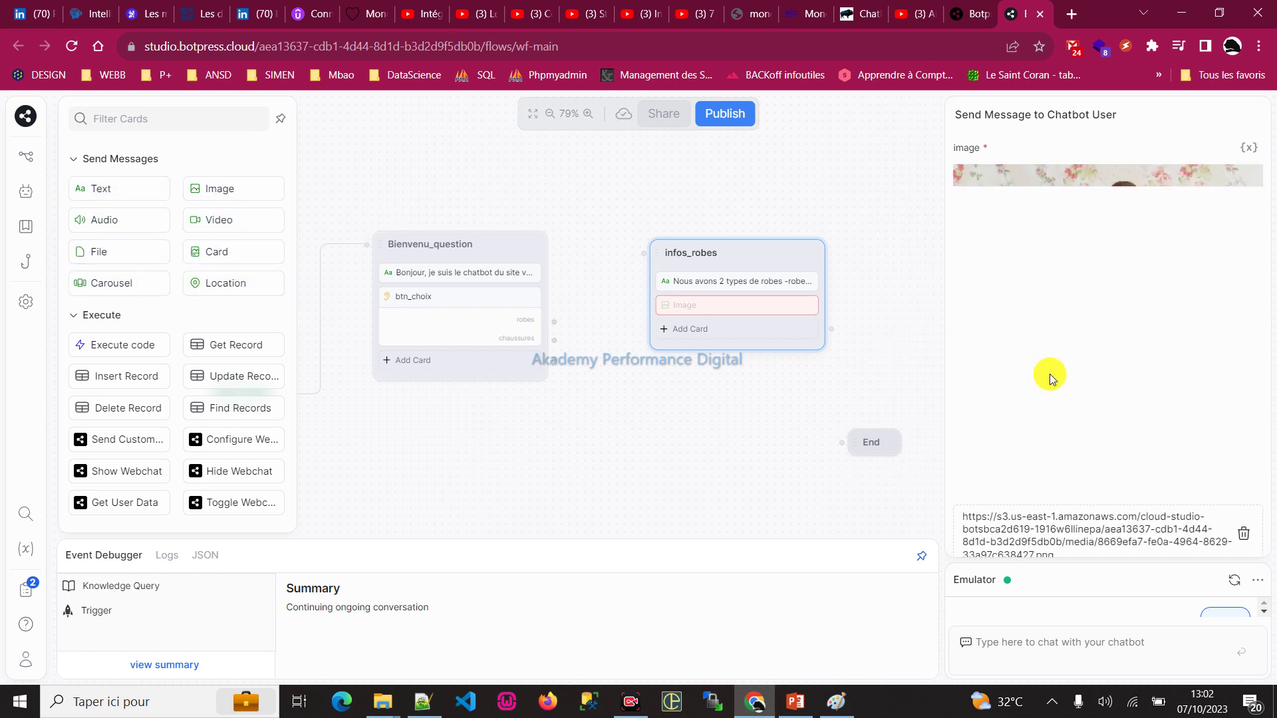
pyautogui.scroll(-1, 1155, 421)
pyautogui.click(986, 540)
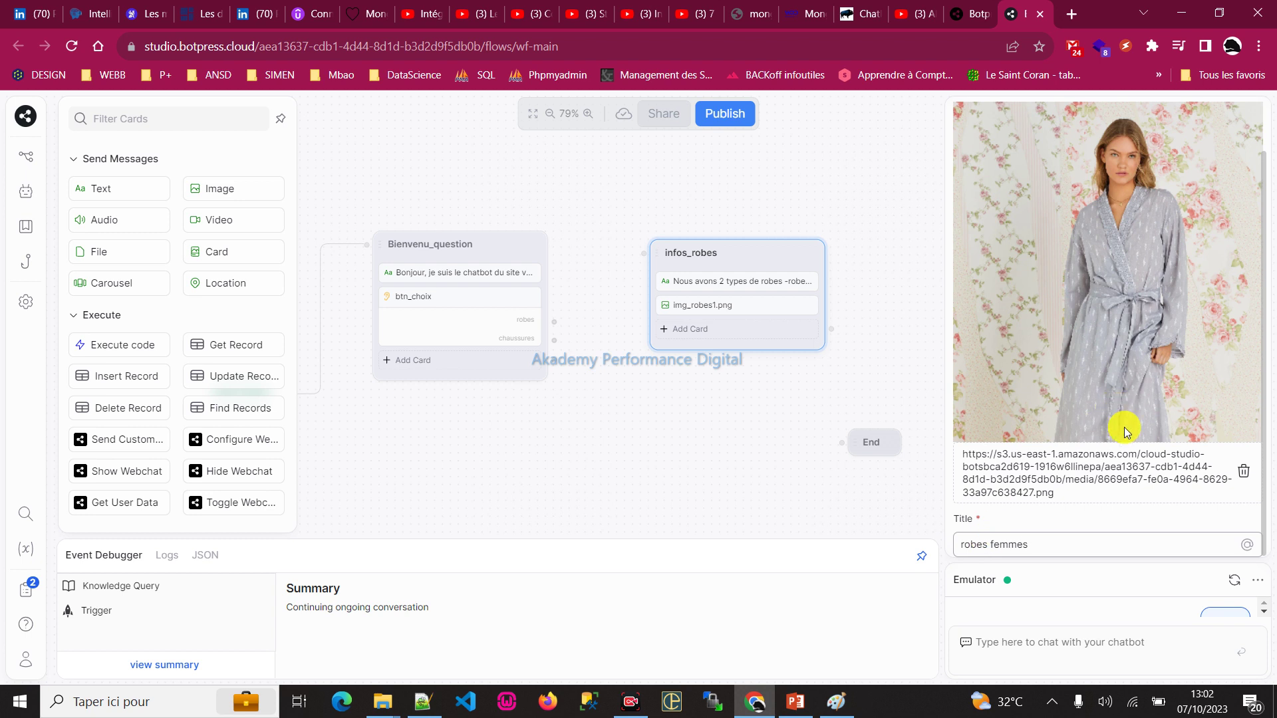
pyautogui.click(893, 200)
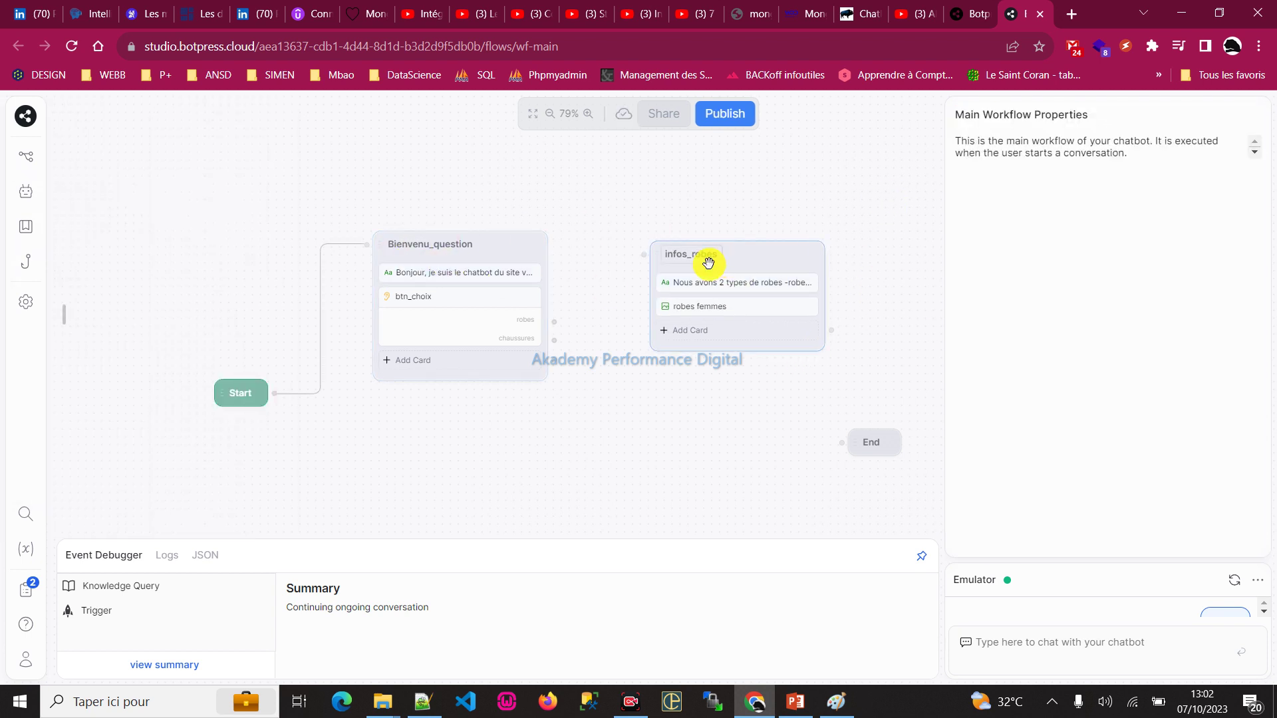
# - Make room on the canvas by moving the infos_robes and End nodes farther away from Bienvenu_question
pyautogui.moveTo(718, 256); pyautogui.dragTo(747, 244)
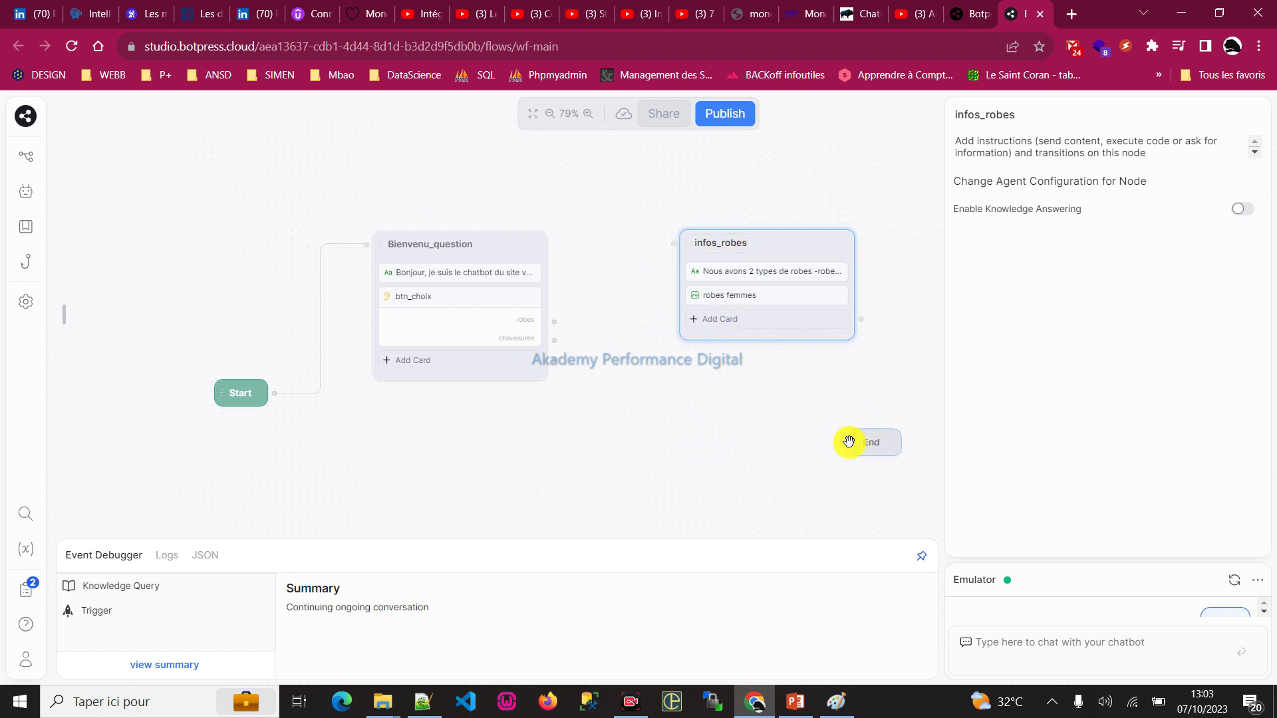
pyautogui.scroll(-2, 723, 413)
pyautogui.scroll(-1, 723, 414)
pyautogui.moveTo(690, 448); pyautogui.dragTo(519, 370)
pyautogui.moveTo(664, 352); pyautogui.dragTo(807, 342)
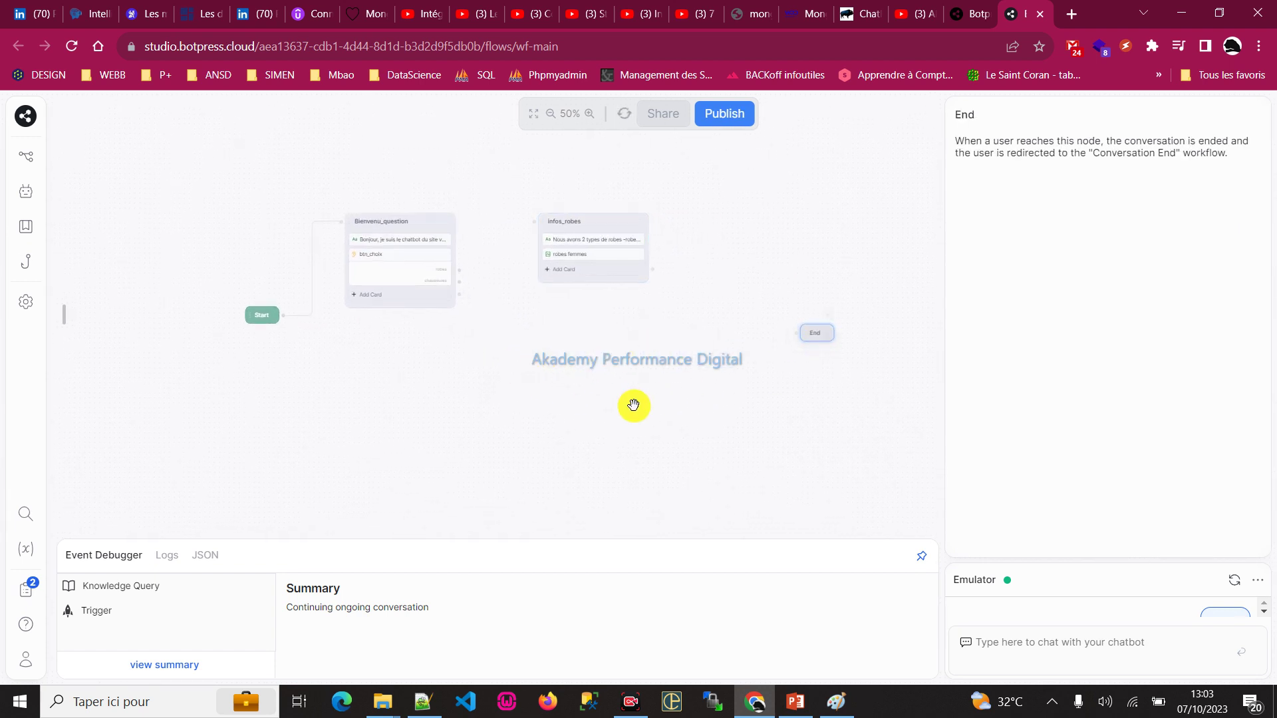
# - Add a standard node below infos_robes and name it infs_chauss
pyautogui.click(570, 405)
pyautogui.rightClick(559, 404)
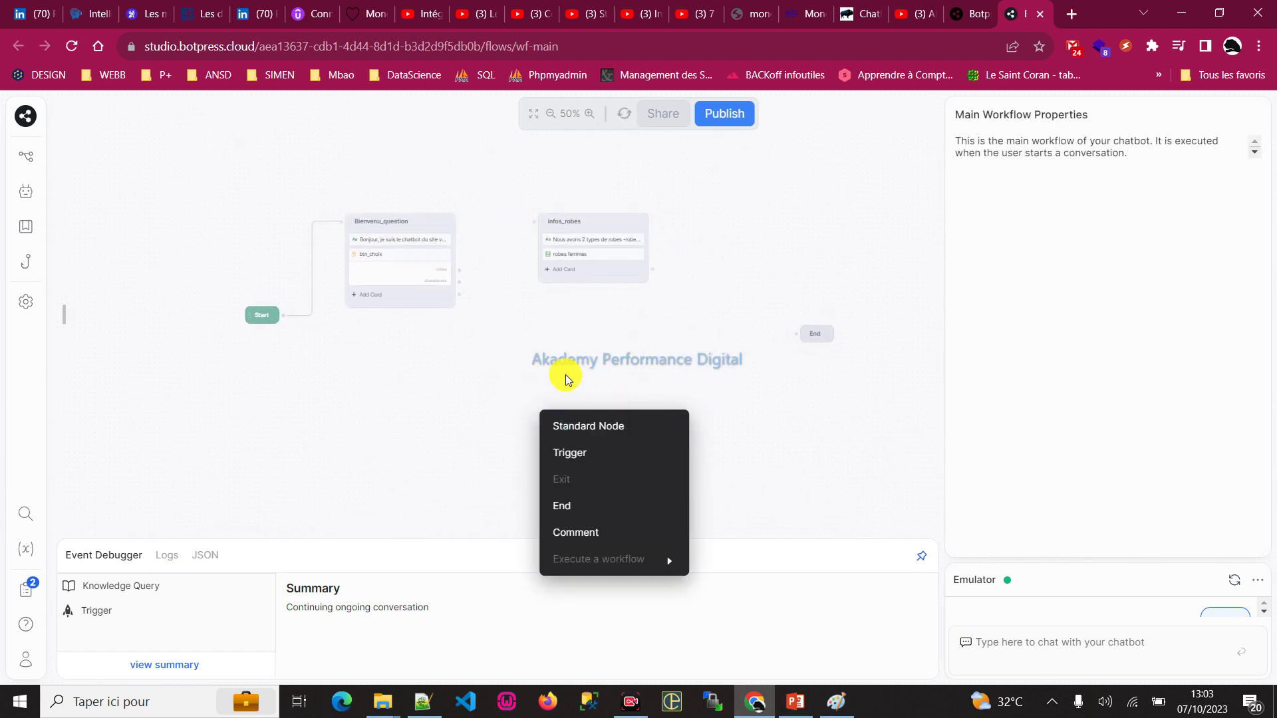
pyautogui.click(584, 396)
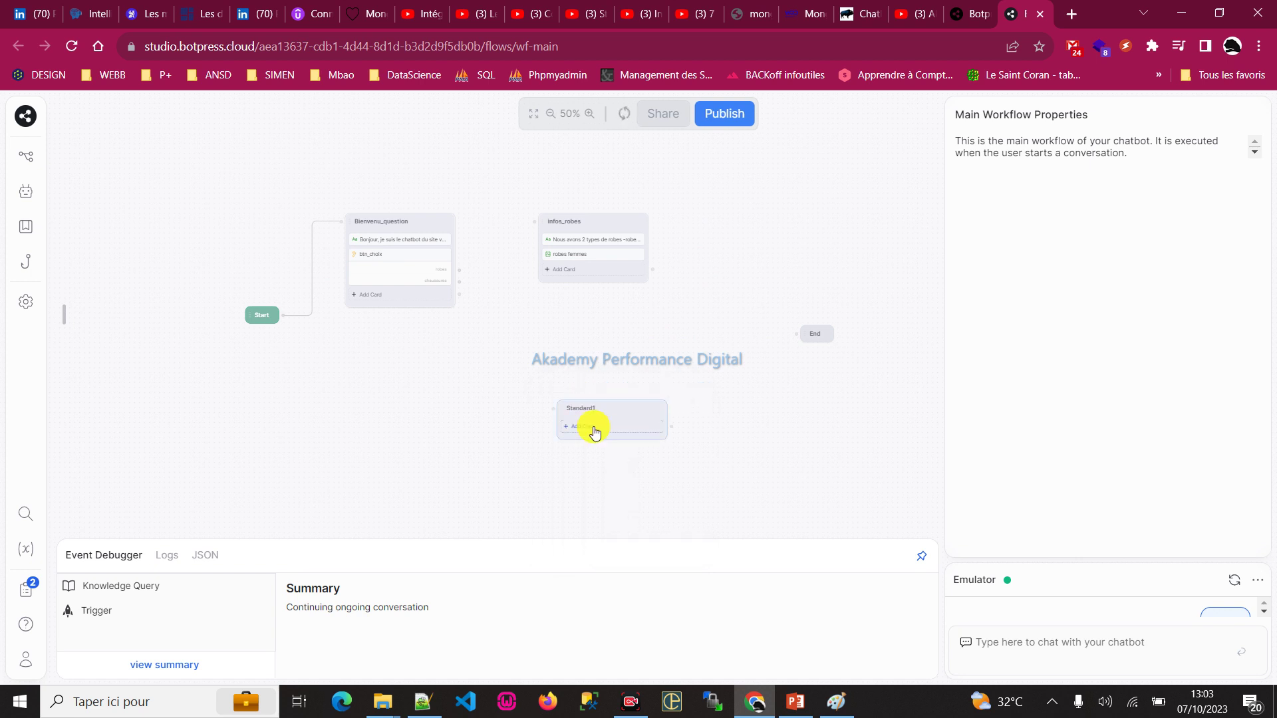
pyautogui.click(591, 414)
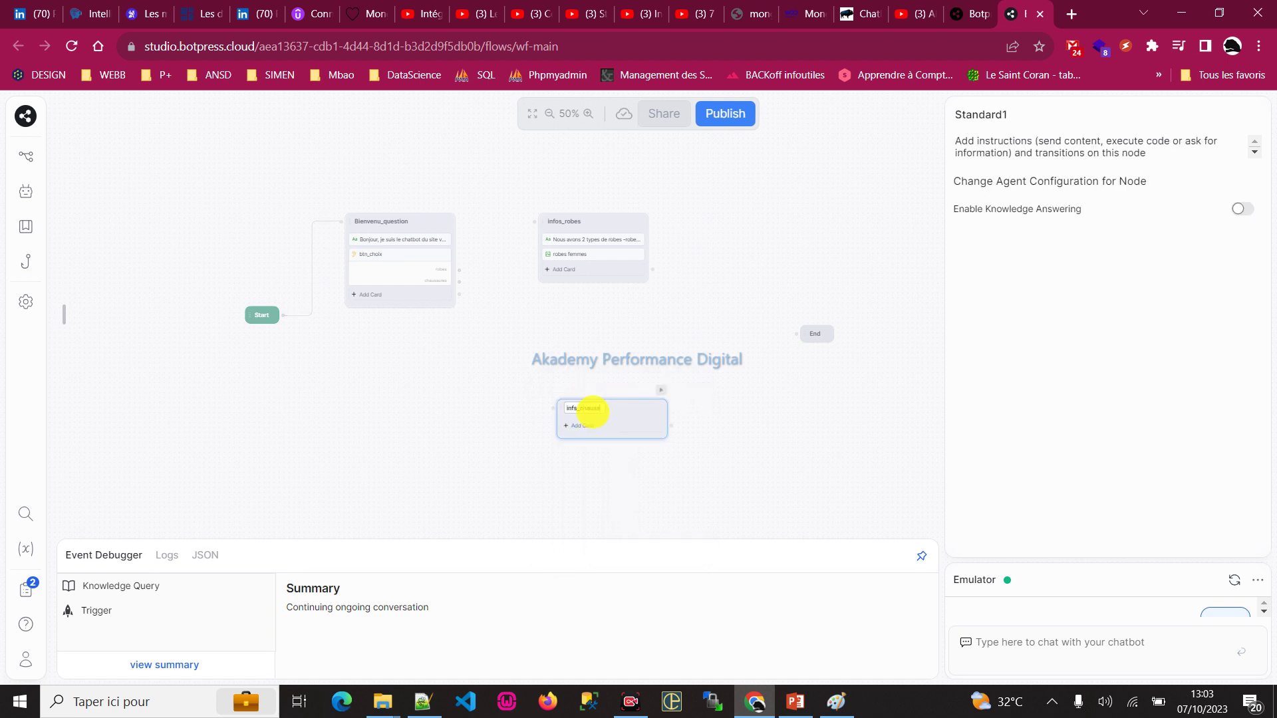
pyautogui.click(595, 456)
# - Add a Text card to infs_chauss with the message "nos chaussures" followed by the lines "-baalla", "-dmsqd" and "-qskdmns"
pyautogui.click(596, 427)
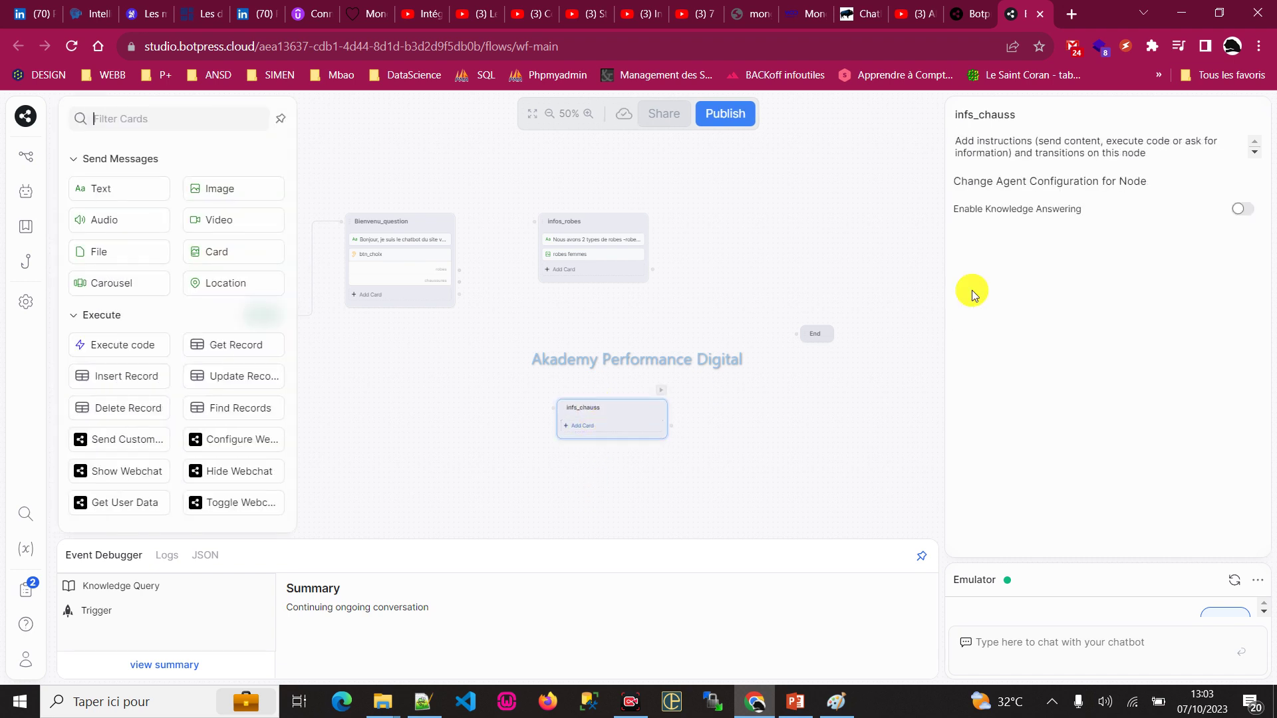
pyautogui.click(100, 189)
pyautogui.write('nos chaussures')
pyautogui.press('Return')
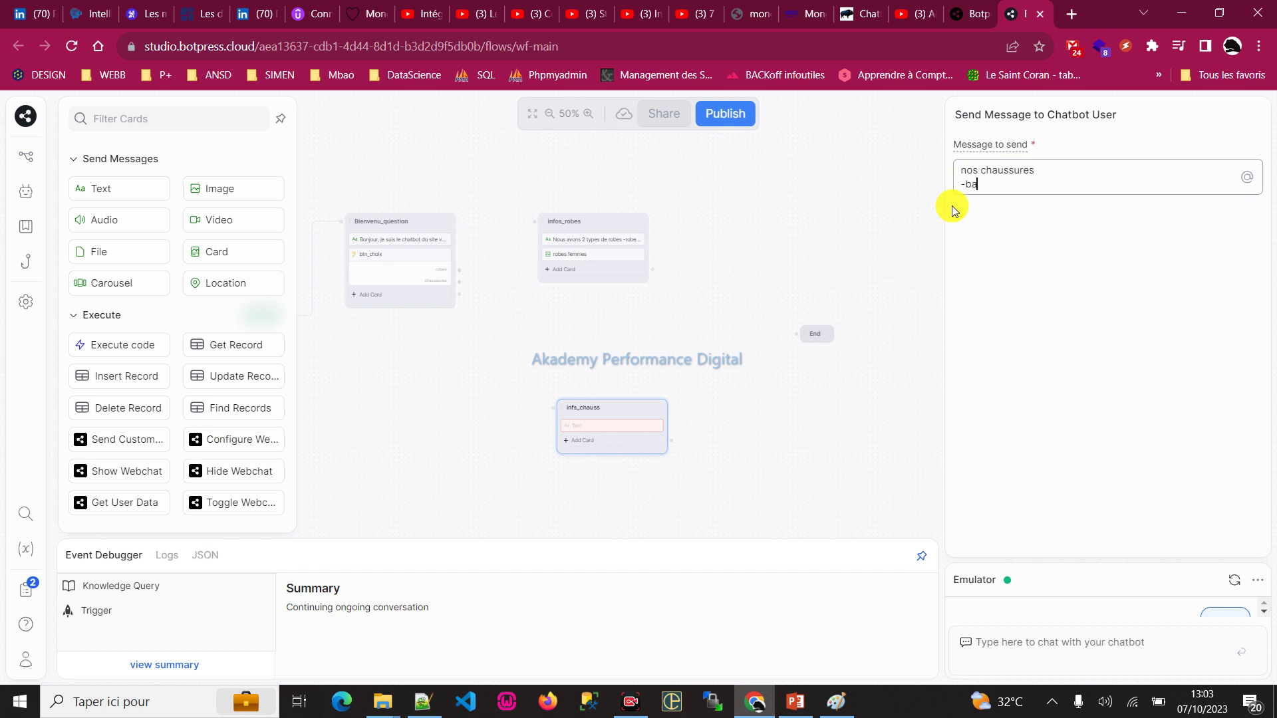
pyautogui.press('Return')
pyautogui.write('-dmsqd')
pyautogui.press('Return')
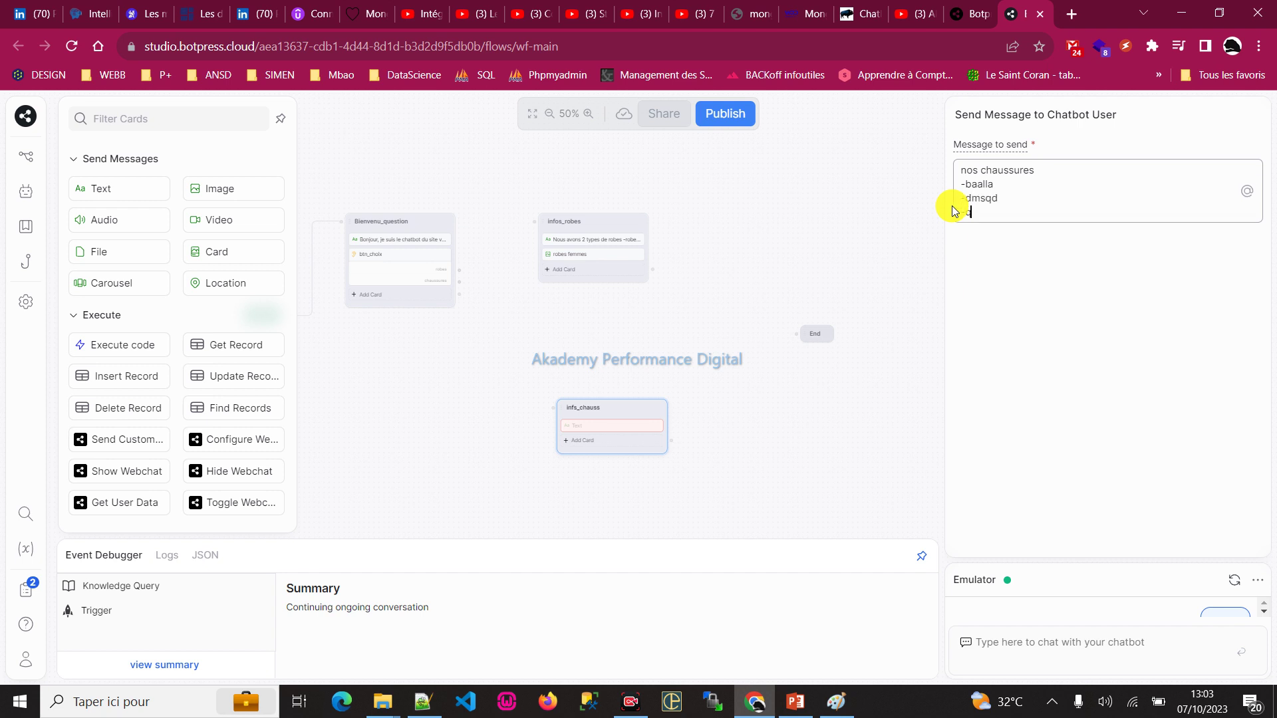
pyautogui.click(1127, 391)
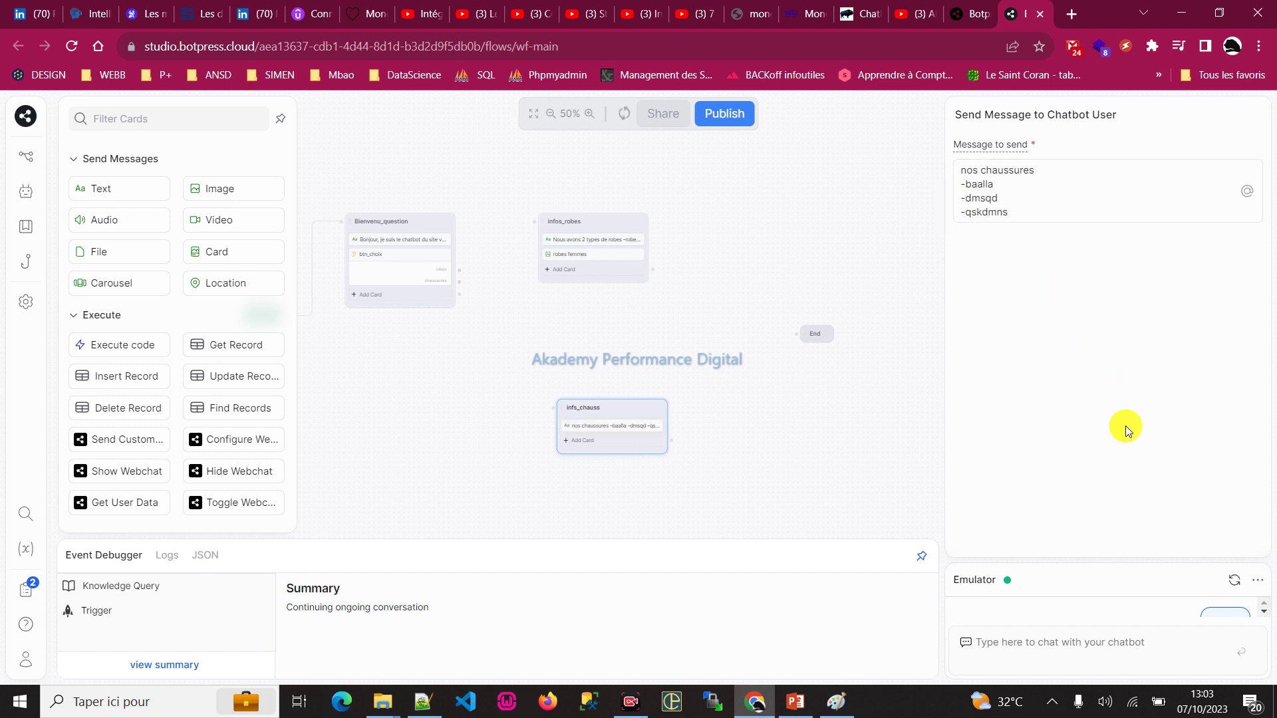
pyautogui.click(654, 480)
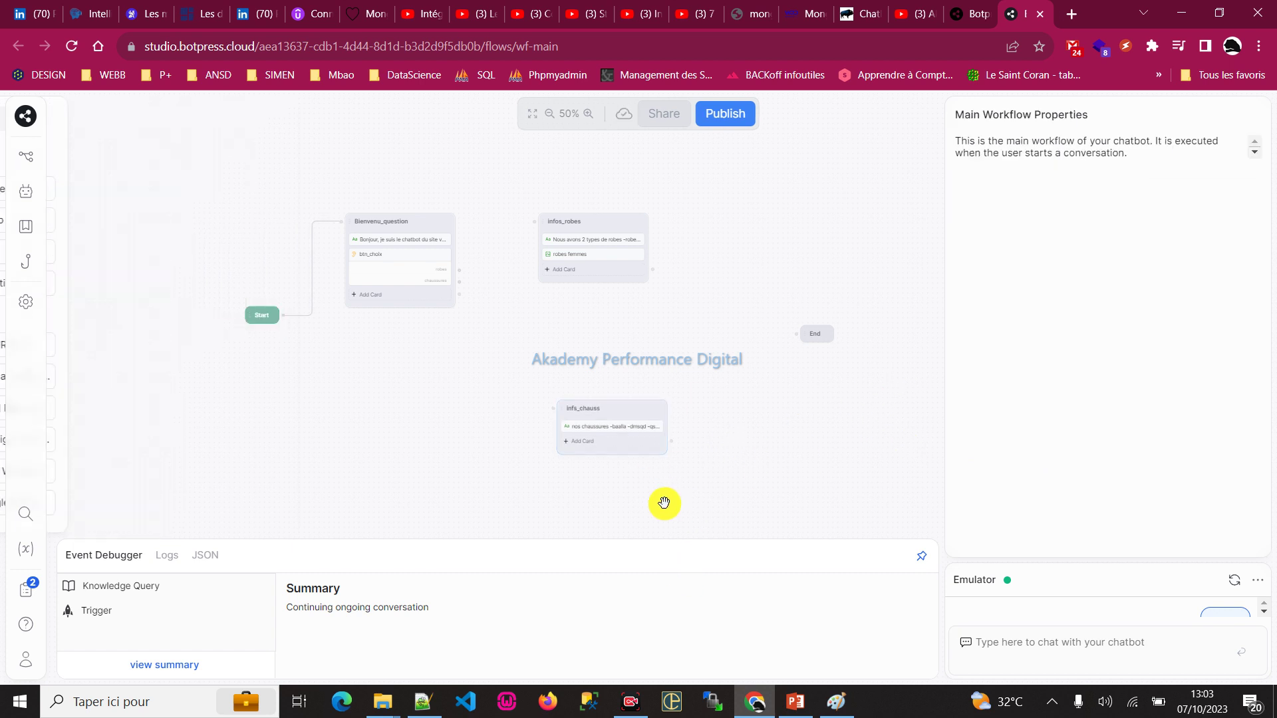
pyautogui.click(584, 441)
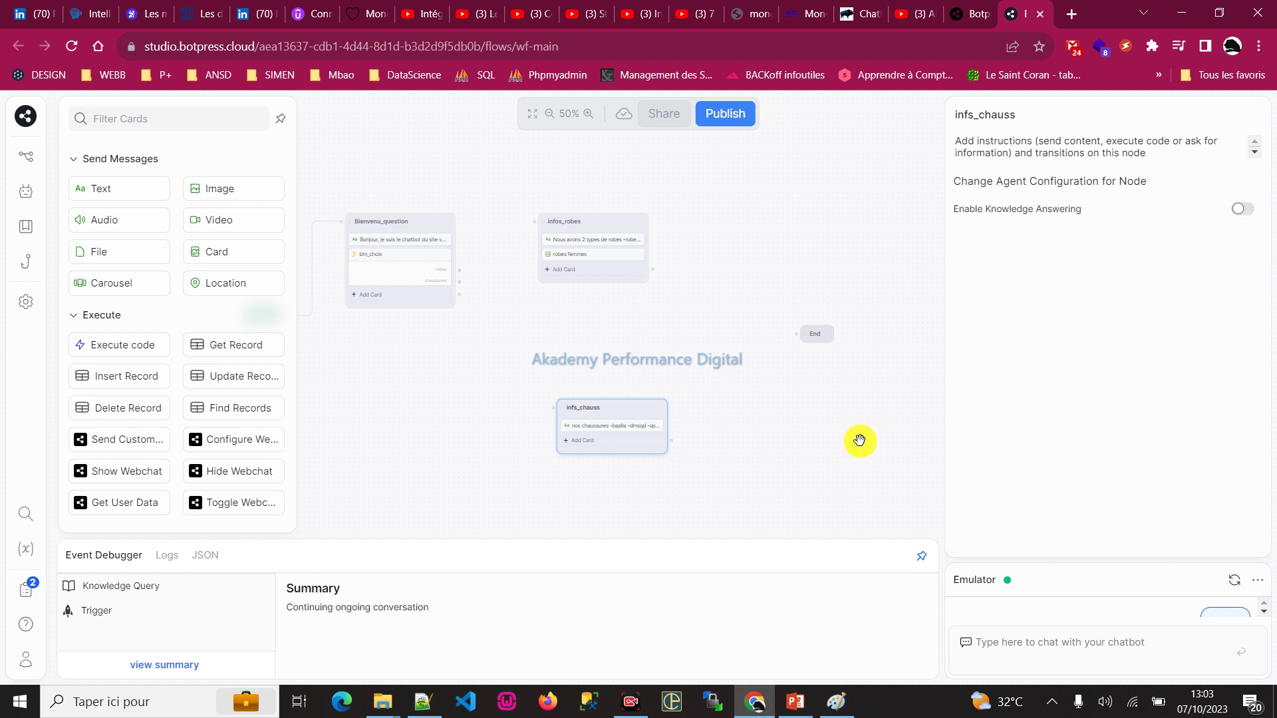
pyautogui.click(765, 414)
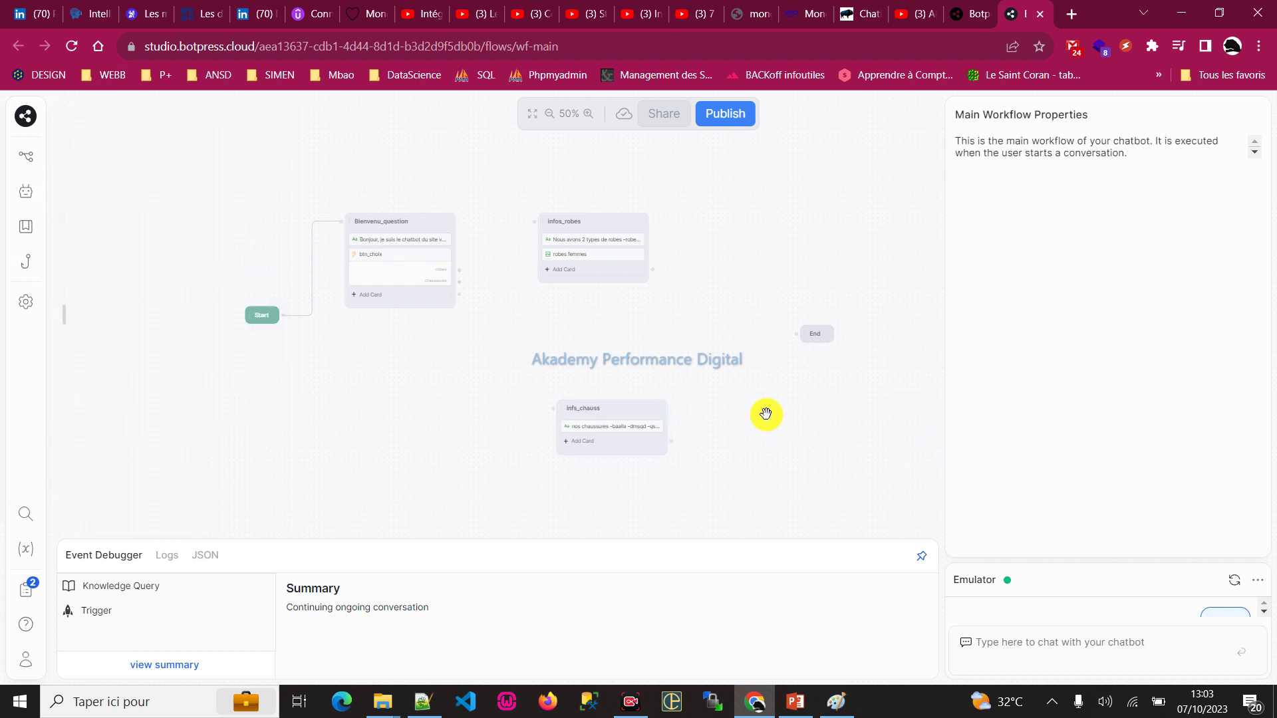
# - Reposition the infs_chauss node slightly closer to Bienvenu_question and the infos_robes node slightly farther from it
pyautogui.scroll(5, 772, 421)
pyautogui.scroll(-5, 641, 423)
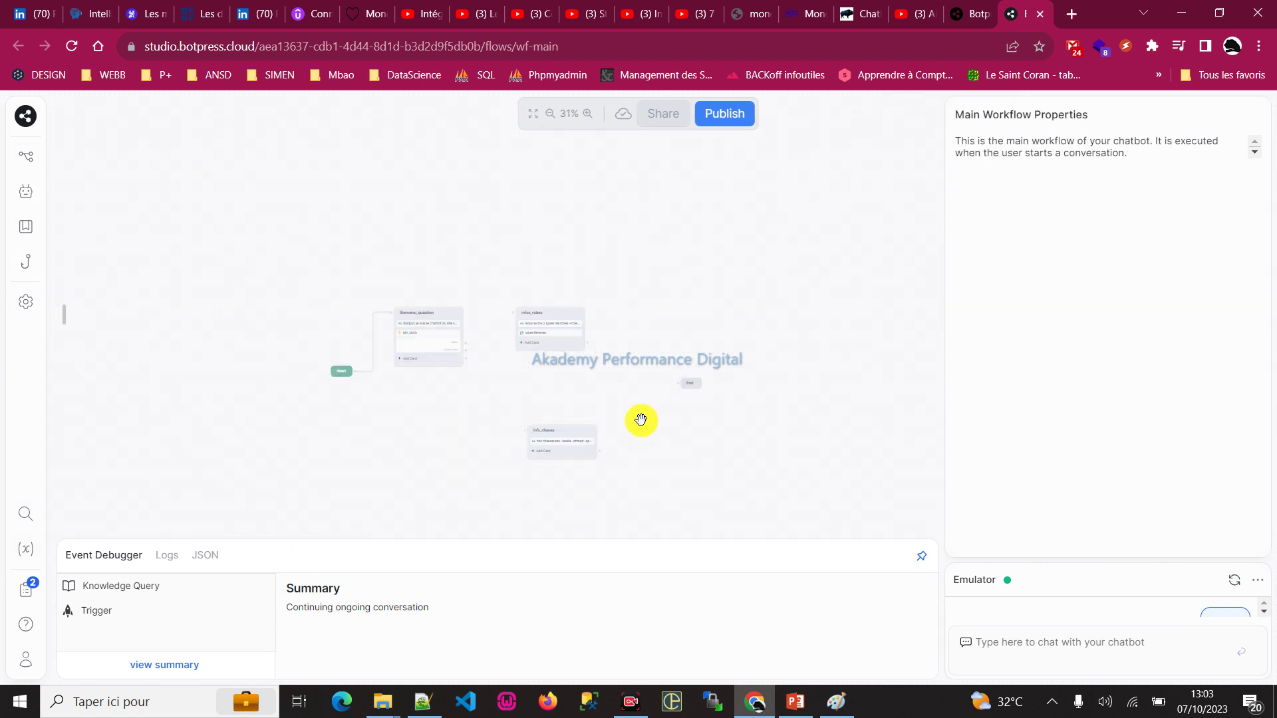
pyautogui.moveTo(435, 332); pyautogui.dragTo(576, 346)
pyautogui.moveTo(605, 445); pyautogui.dragTo(572, 428)
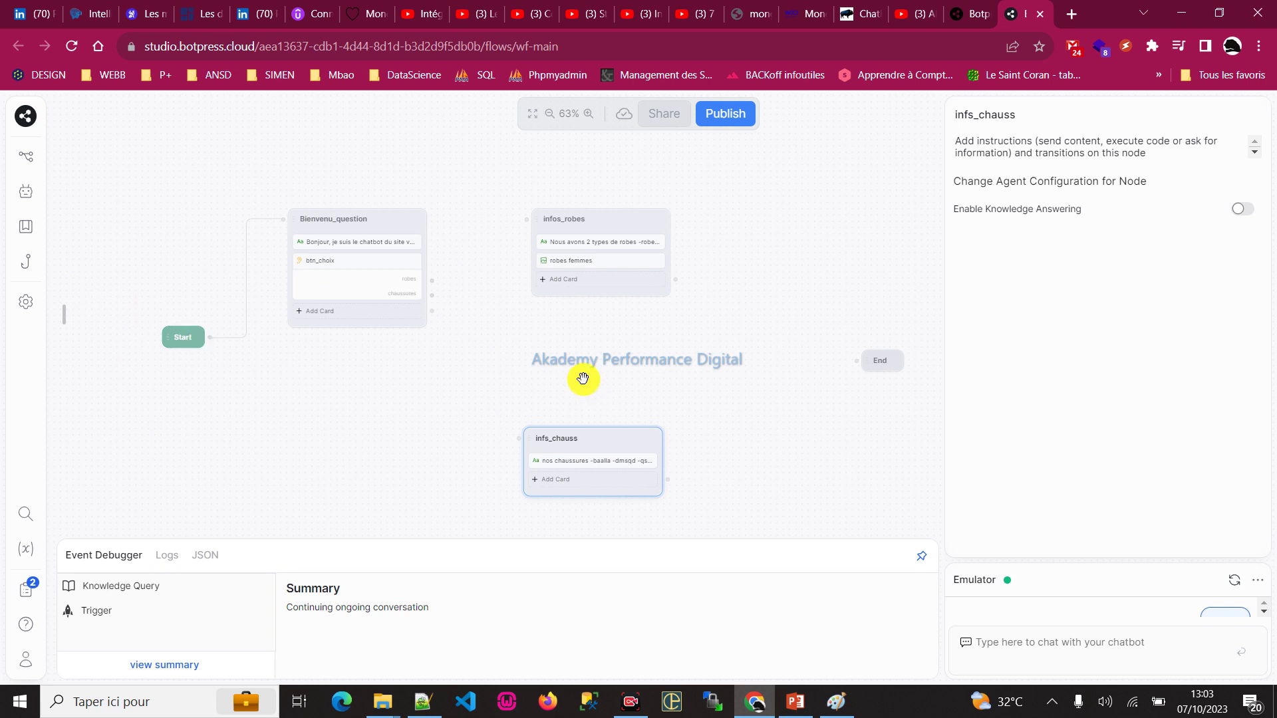
pyautogui.moveTo(589, 240)
pyautogui.mouseDown()
pyautogui.moveTo(601, 211)
pyautogui.moveTo(604, 233)
pyautogui.mouseUp()
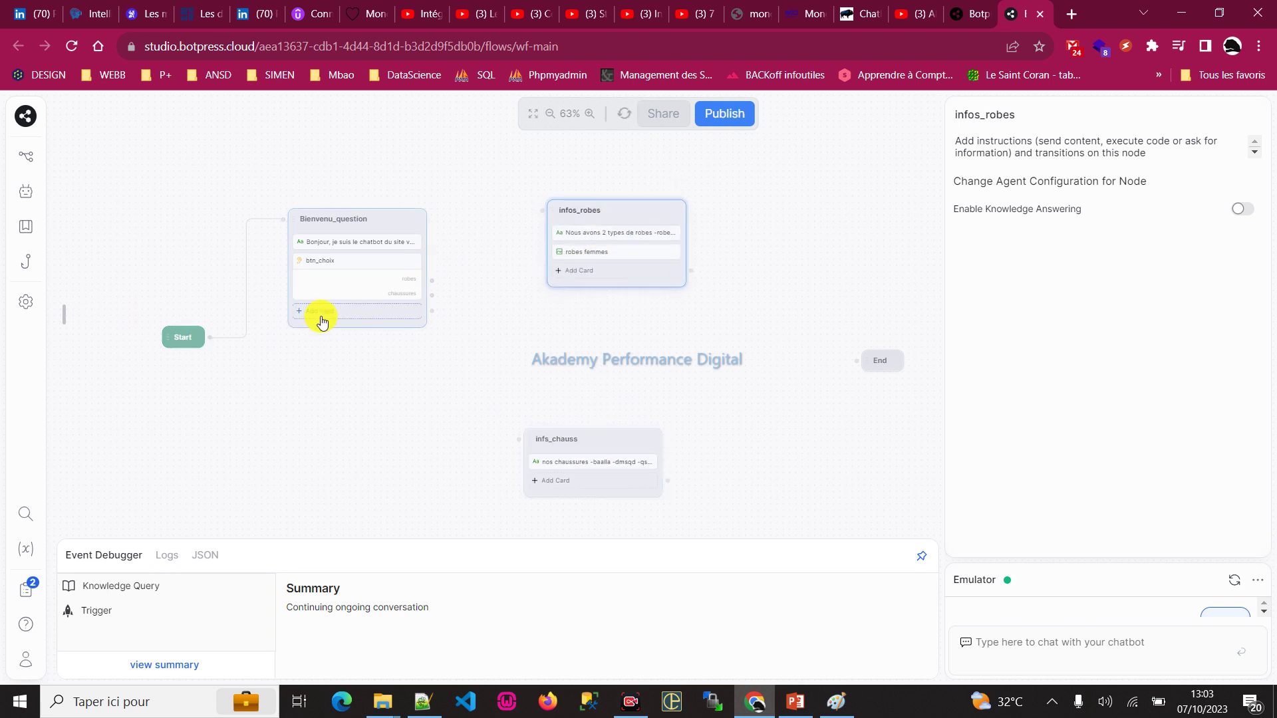
# - Add an Expression transition card to the Bienvenu_question node below btn_choix
pyautogui.scroll(2, 362, 379)
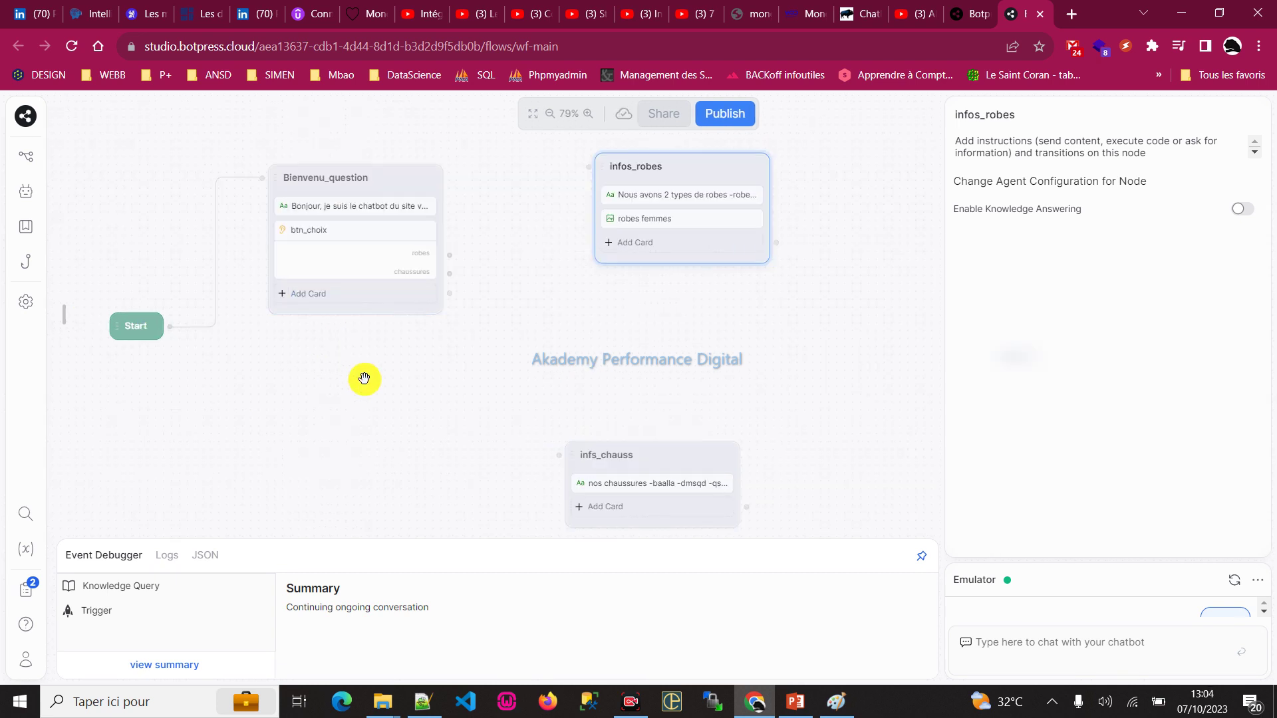
pyautogui.click(305, 293)
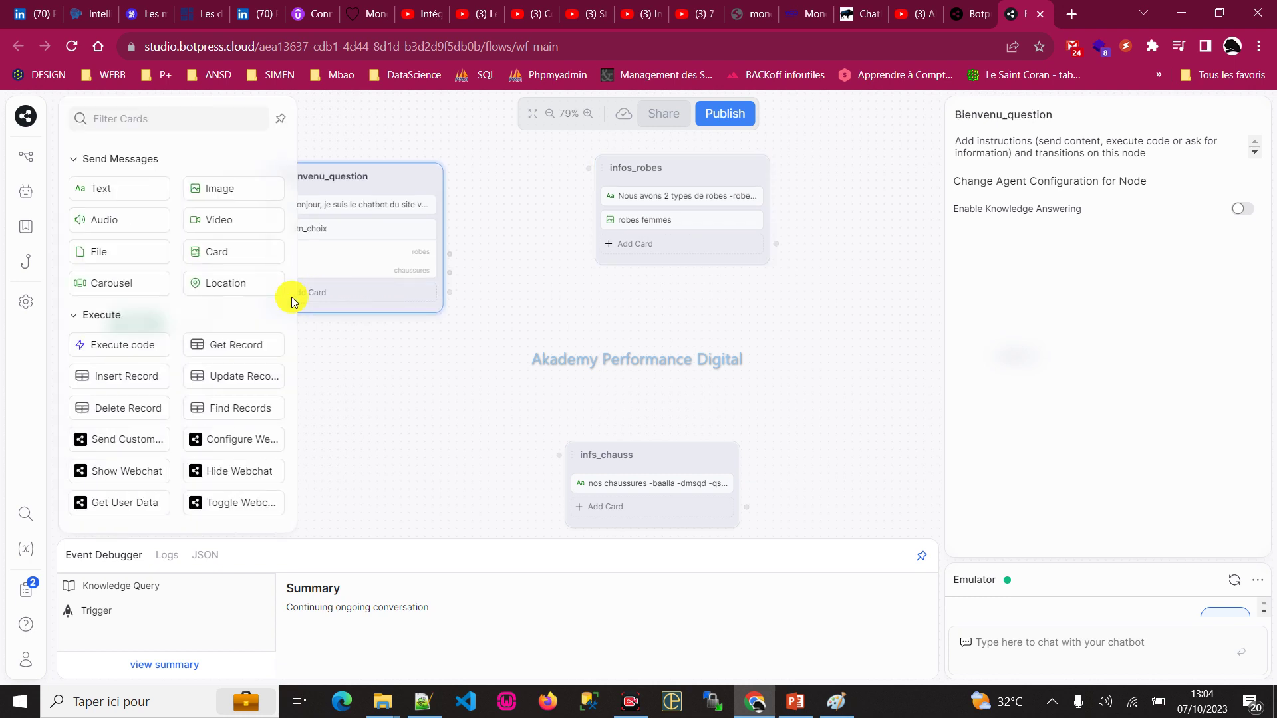
pyautogui.scroll(-15, 222, 272)
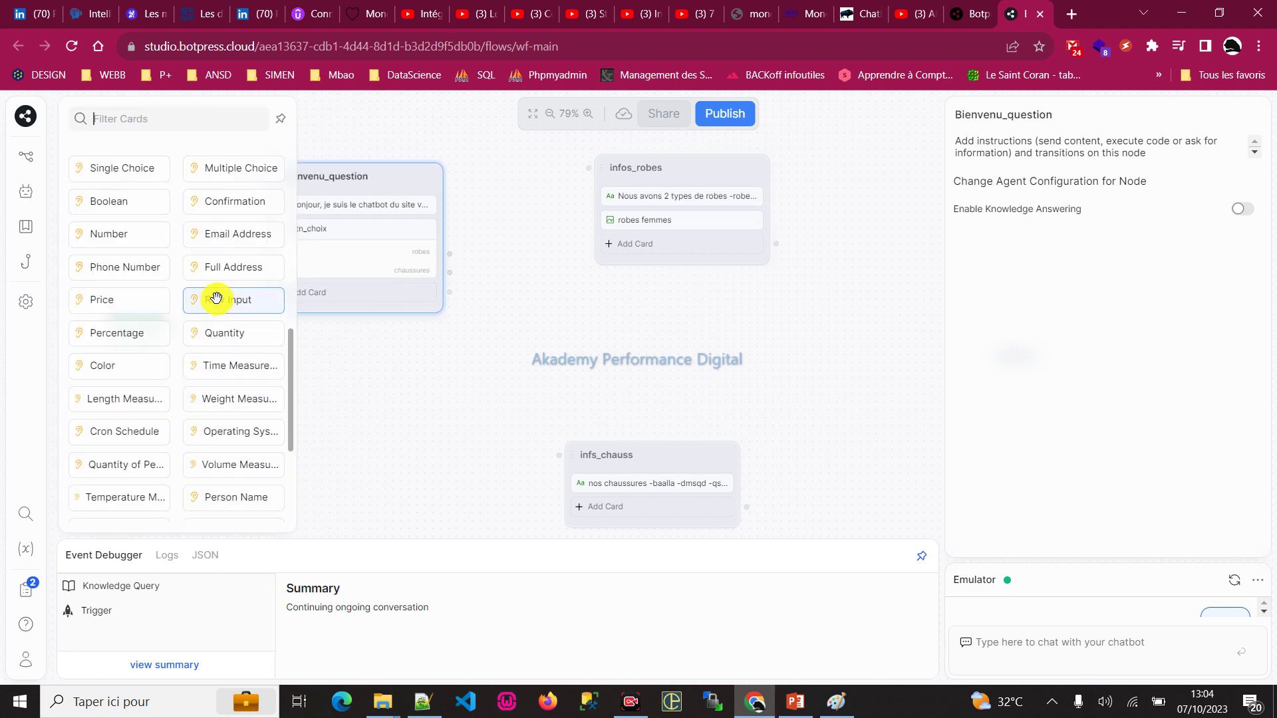
pyautogui.scroll(6, 207, 346)
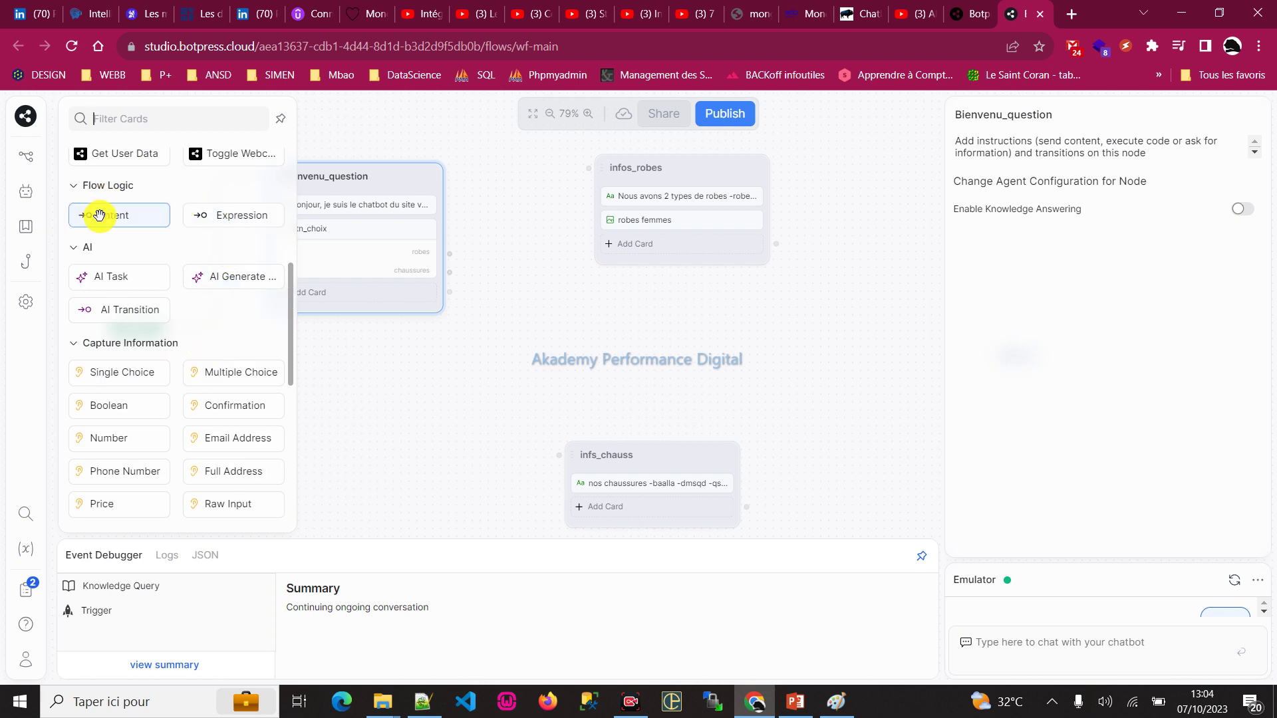
pyautogui.click(246, 214)
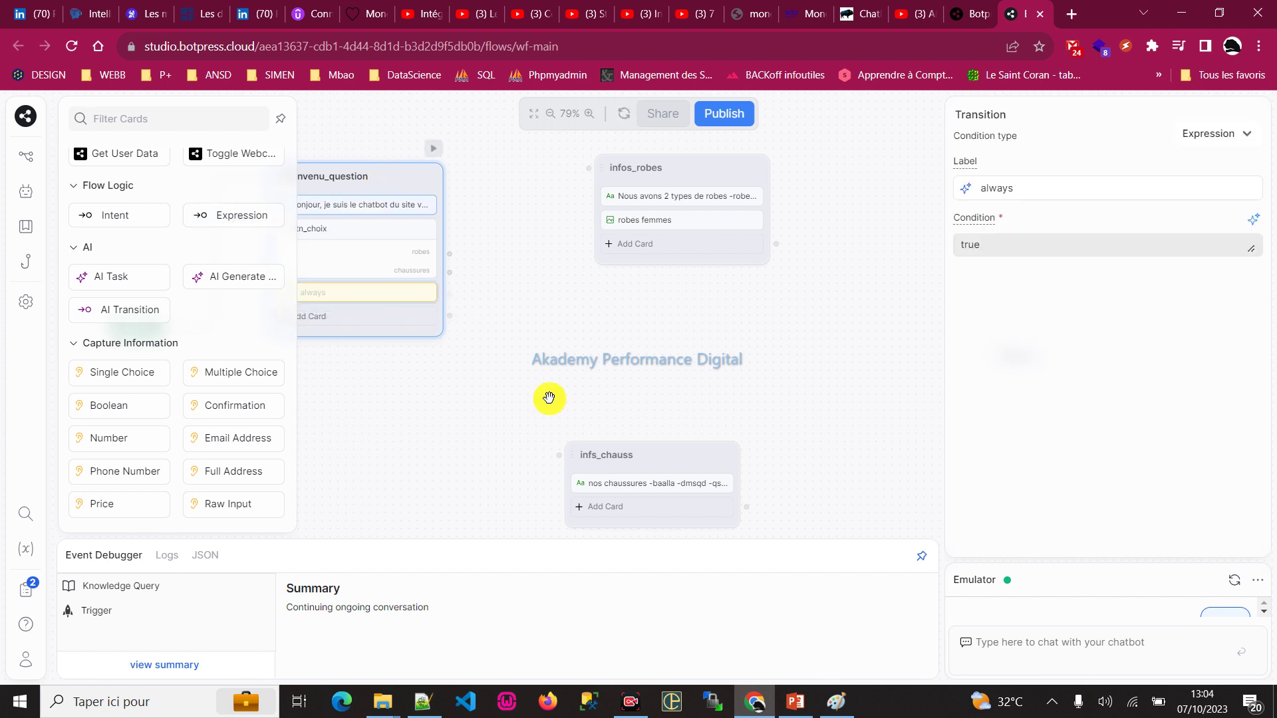
# - Connect the new "always" transition of Bienvenu_question to the infos_robes node
pyautogui.moveTo(528, 402); pyautogui.dragTo(660, 375)
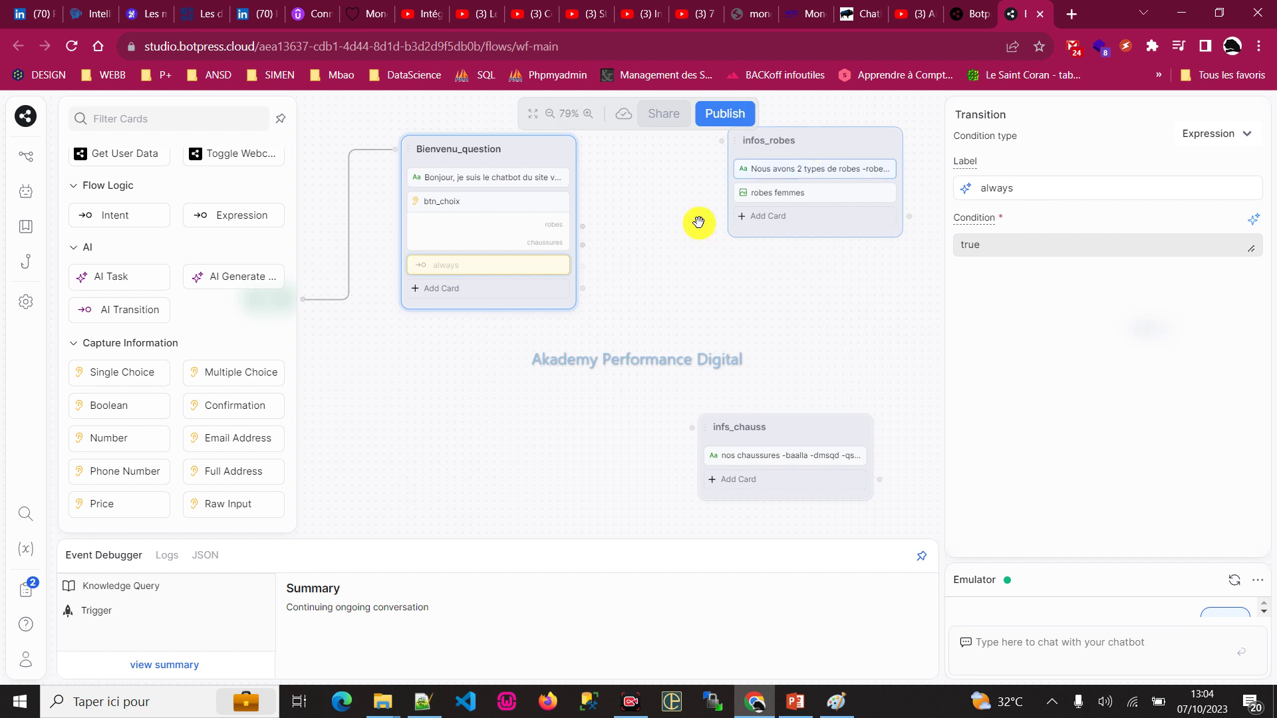
pyautogui.moveTo(503, 233); pyautogui.dragTo(470, 177)
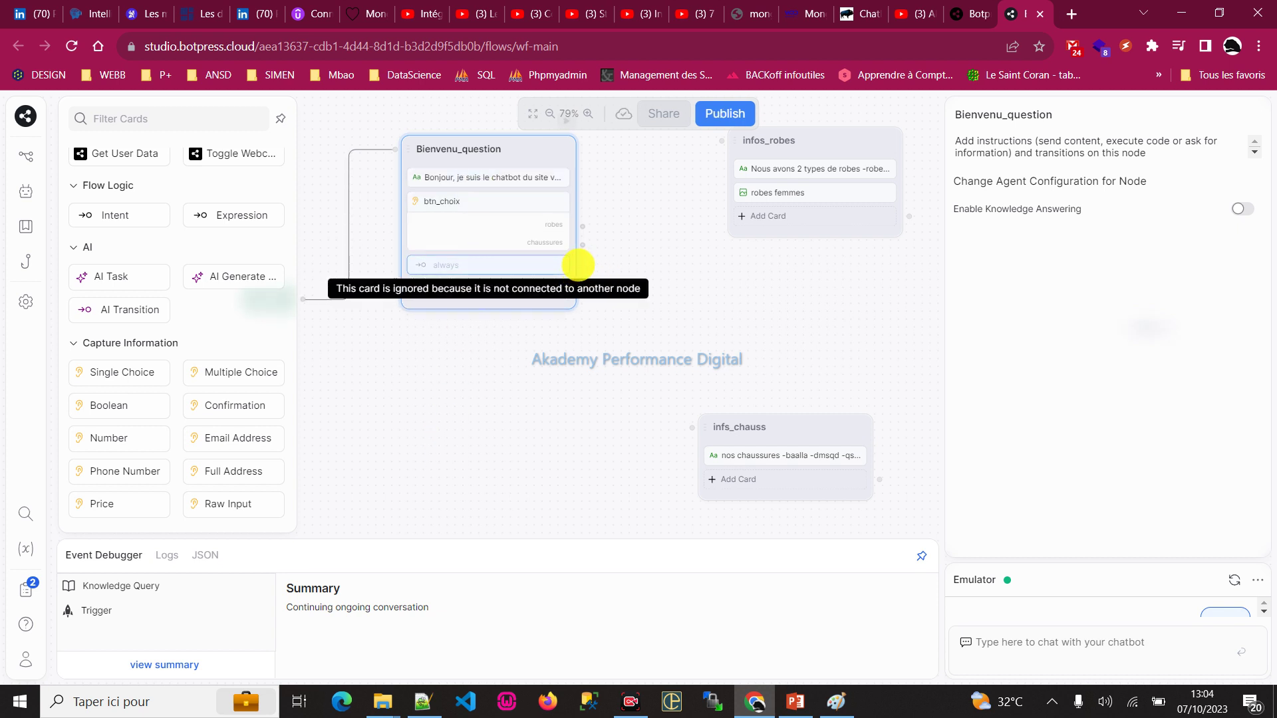
pyautogui.moveTo(582, 267); pyautogui.dragTo(745, 174)
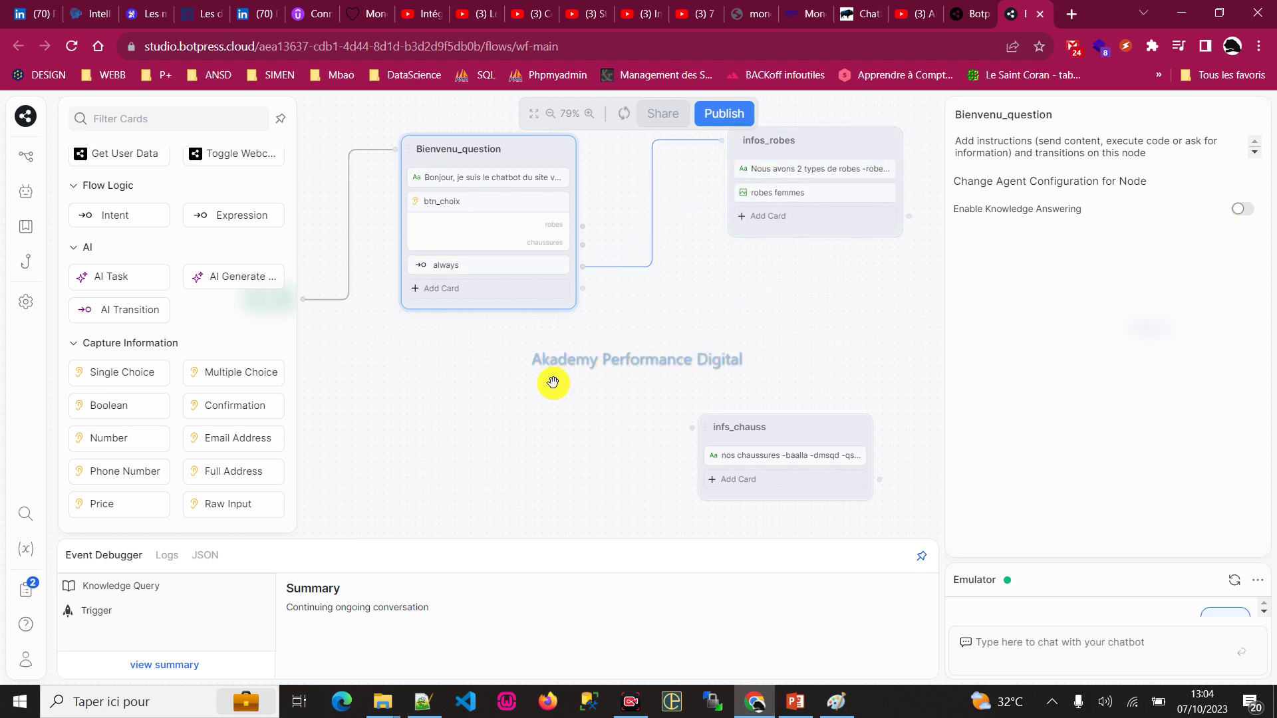
pyautogui.moveTo(552, 383); pyautogui.dragTo(530, 433)
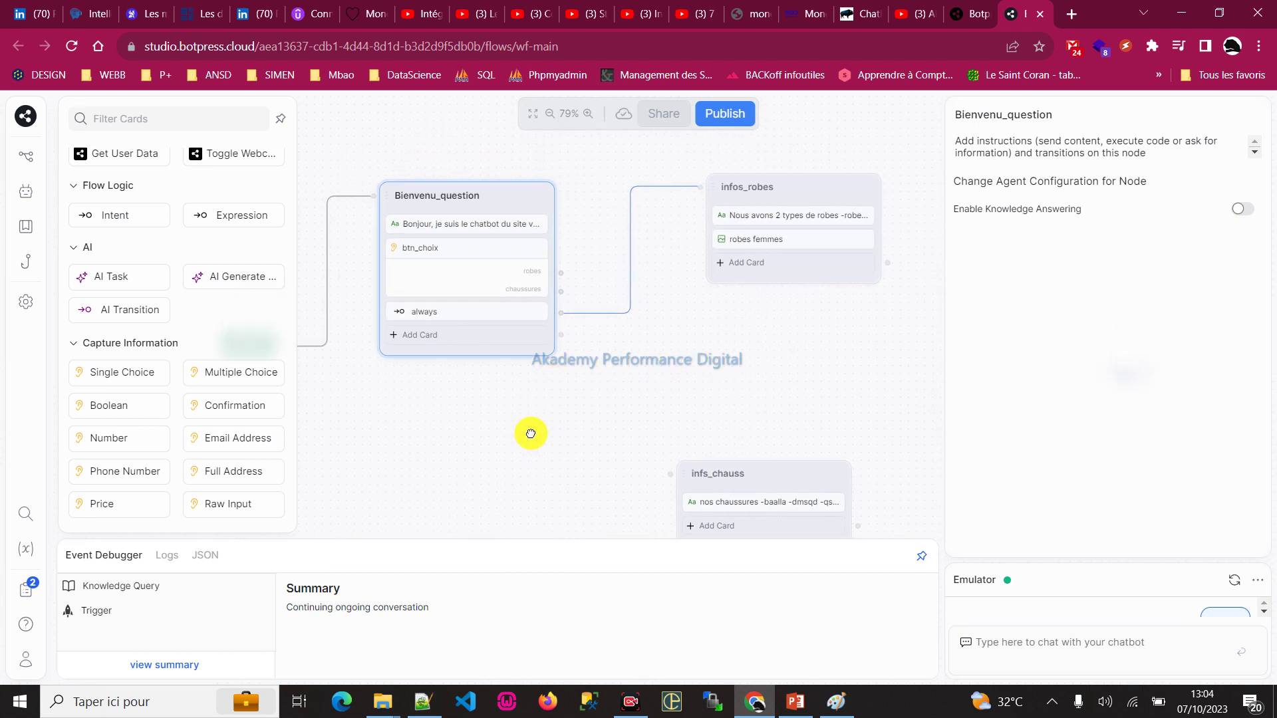
# - Clear the label of the Expression transition that leads from Bienvenu_question to infos_robes
pyautogui.click(442, 318)
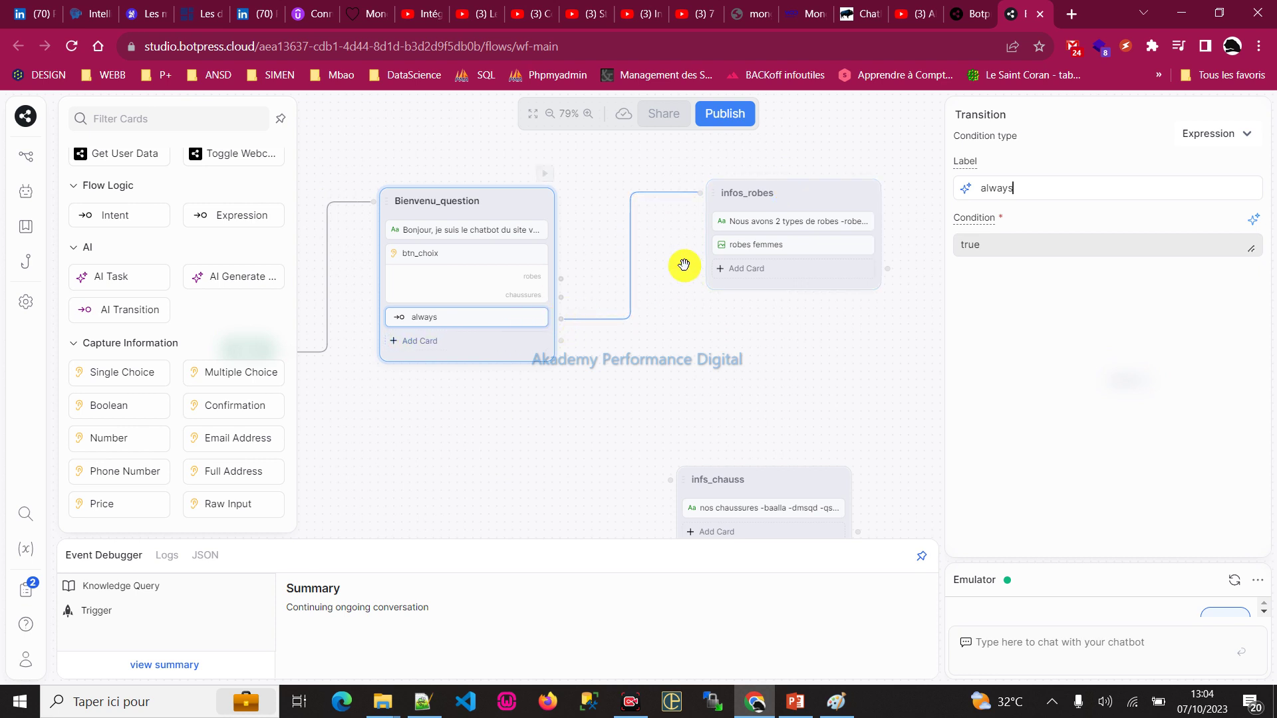
pyautogui.rightClick(654, 195)
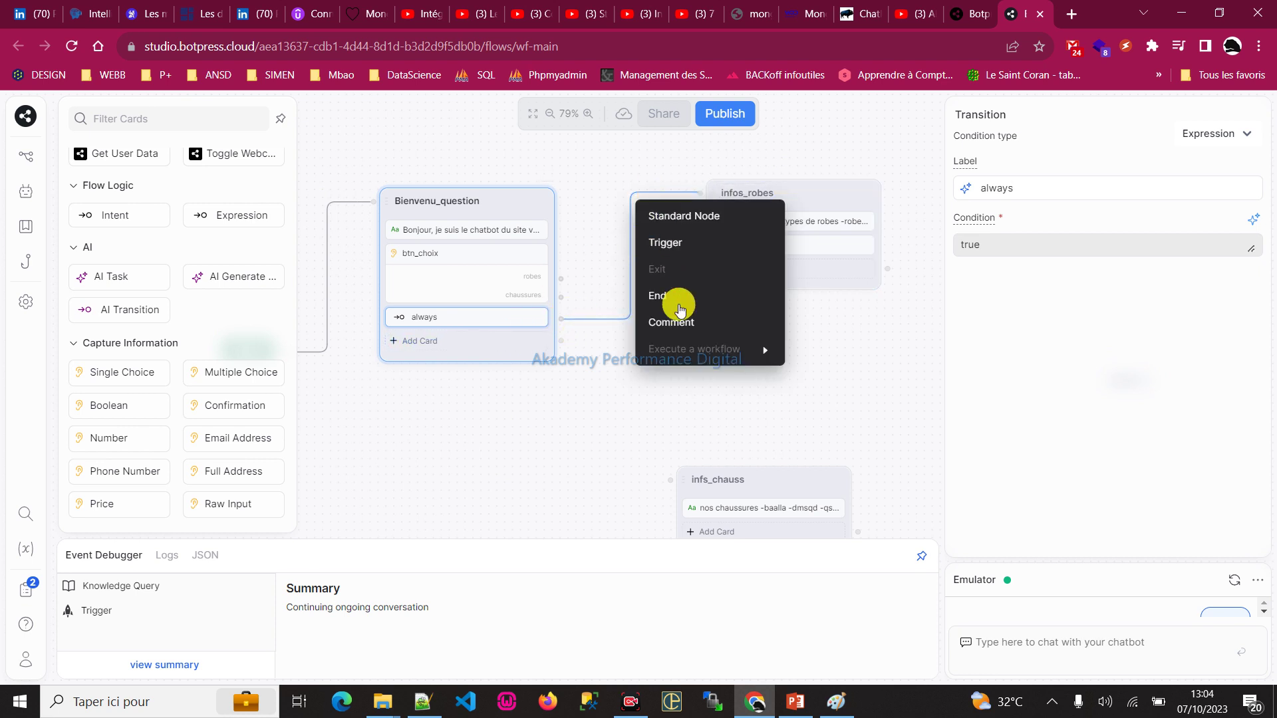
pyautogui.click(608, 318)
pyautogui.click(631, 258)
pyautogui.moveTo(561, 320); pyautogui.dragTo(722, 223)
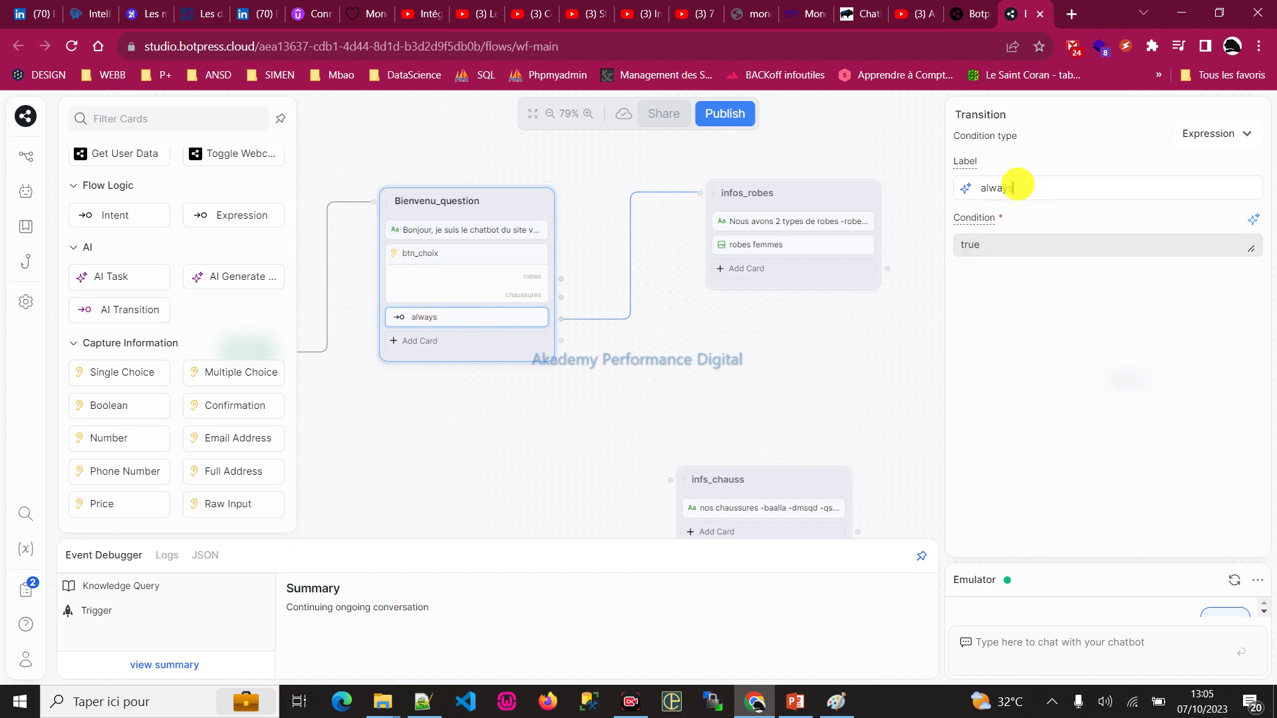
pyautogui.moveTo(1018, 187); pyautogui.dragTo(966, 187)
pyautogui.press('BackSpace')
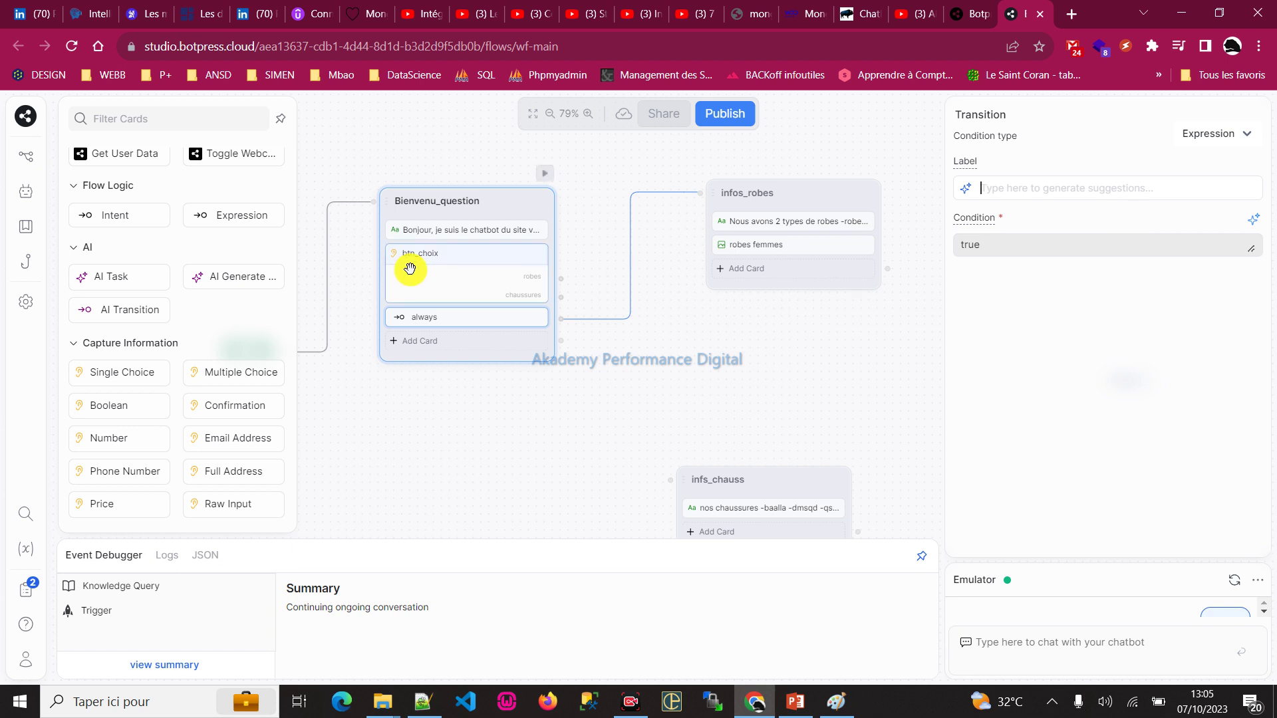
# - Check the btn_choix capture card, write its variable name btn_choix in a new Notepad++ document, copy it and return to Botpress
pyautogui.click(421, 701)
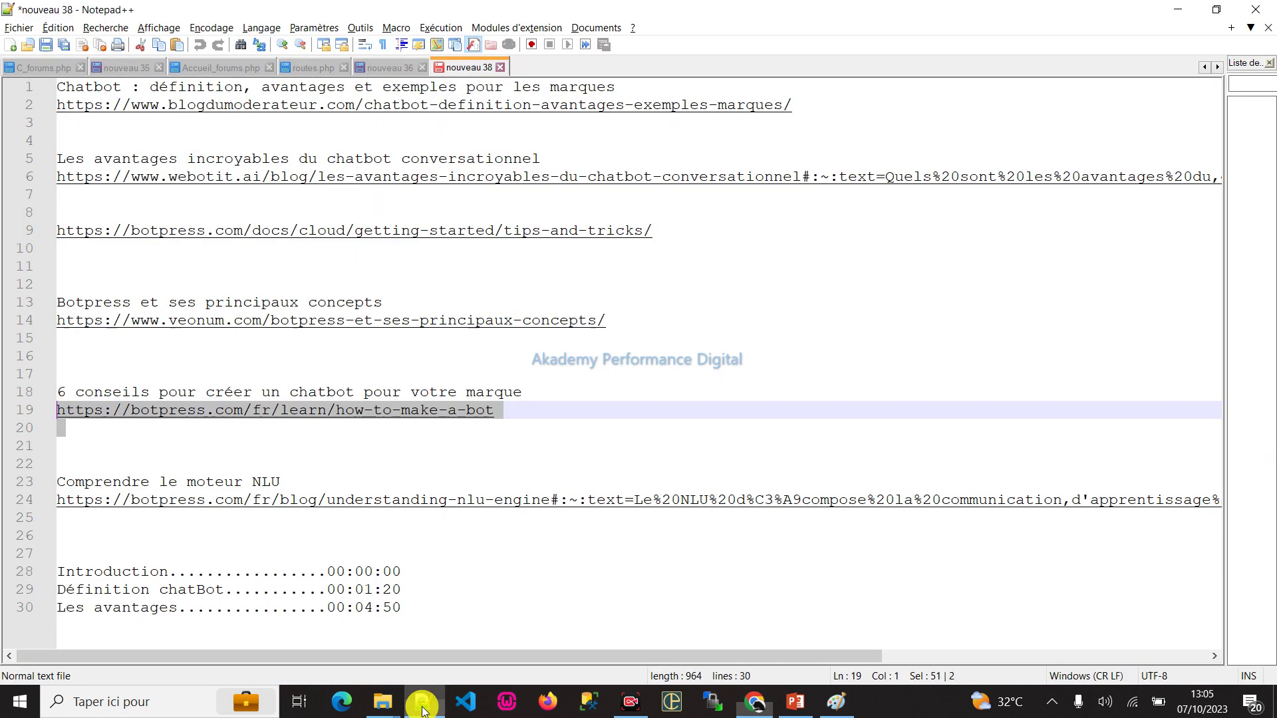
pyautogui.hotkey('ctrl', 'n')
pyautogui.hotkey('alt', 'Tab')
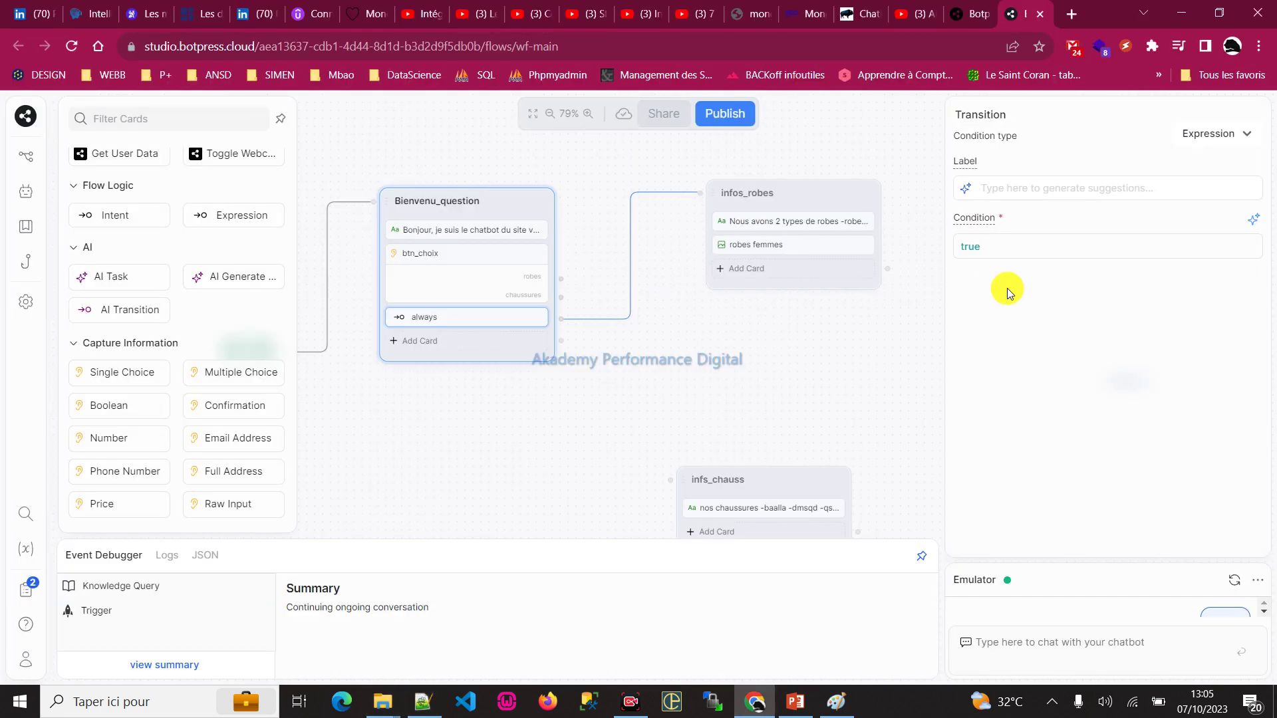
pyautogui.click(464, 273)
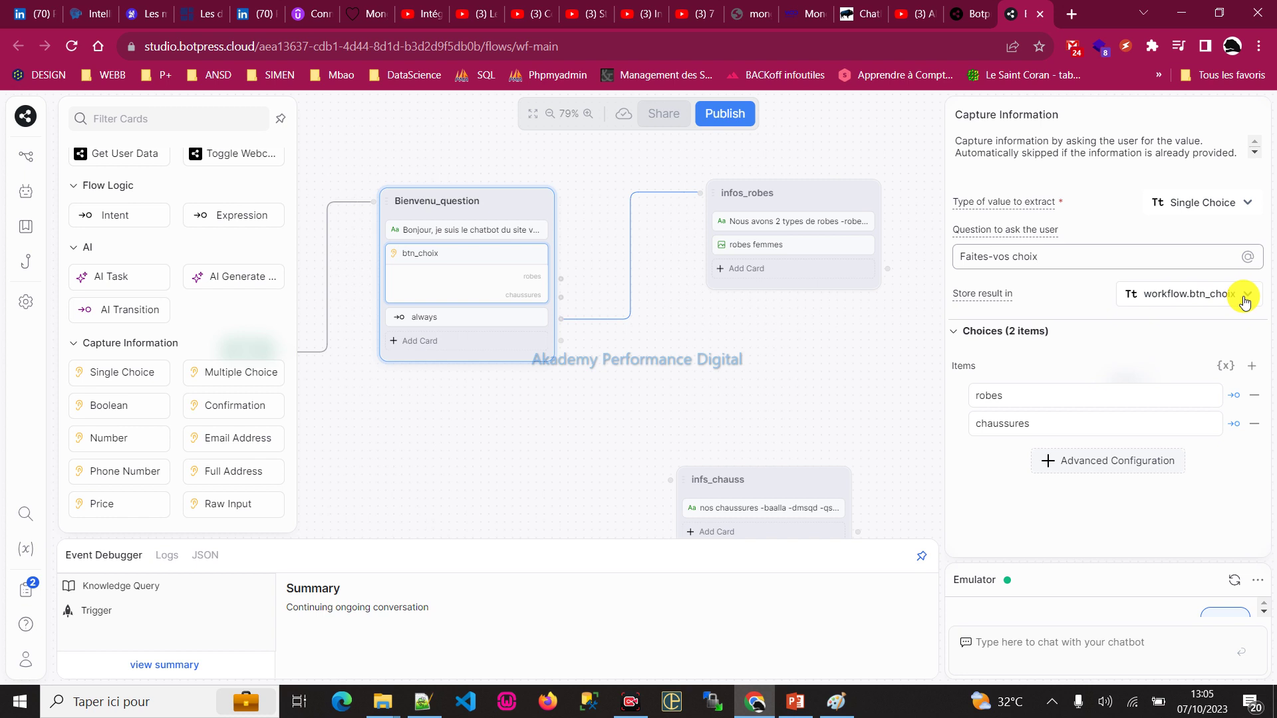
pyautogui.click(420, 706)
pyautogui.write('btn_choix')
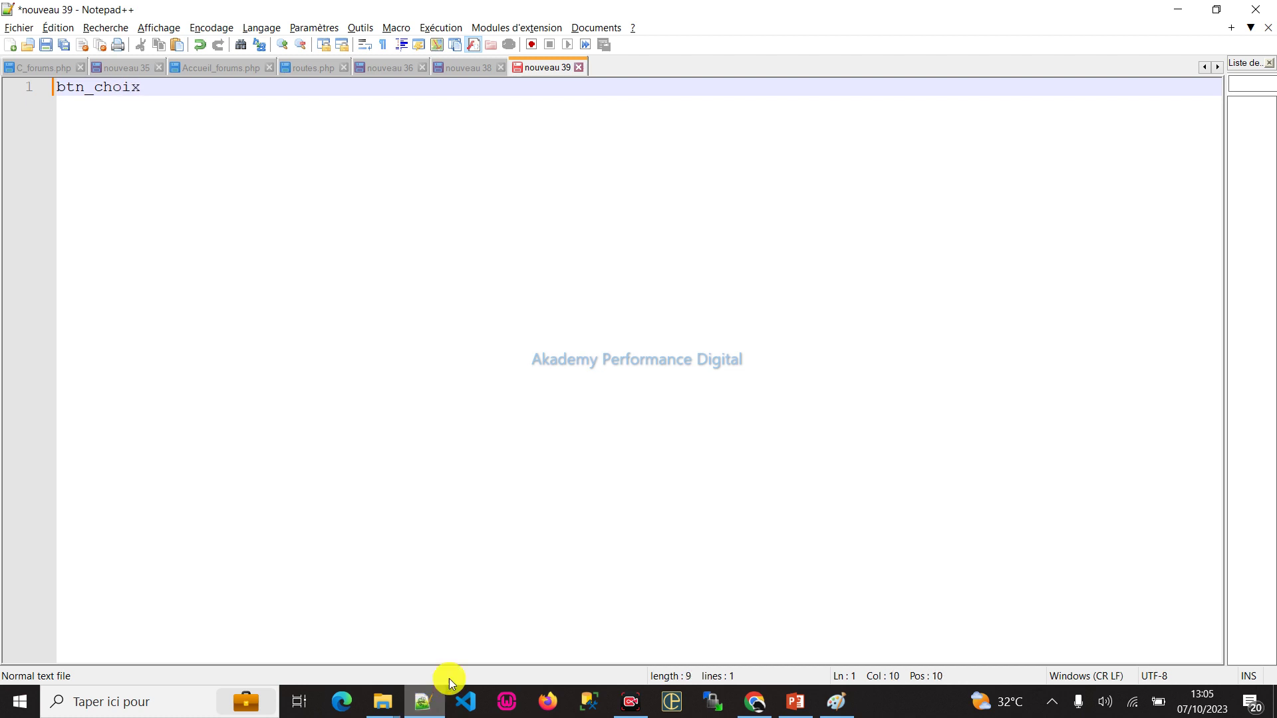
pyautogui.scroll(8, 448, 559)
pyautogui.hotkey('ctrl', 'a')
pyautogui.hotkey('ctrl', 'c')
pyautogui.hotkey('alt', 'Tab')
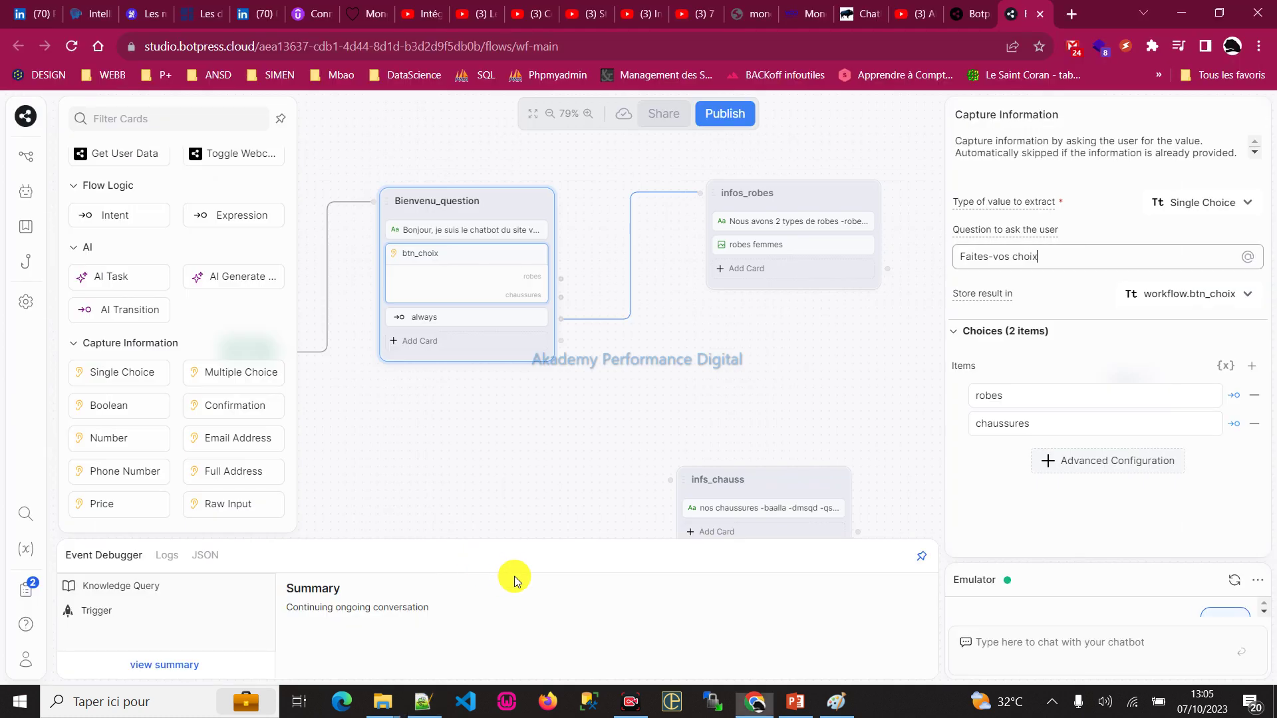
# - Label the transition to infos_robes "btn_choix = robes" and let the condition workflow.btn_choix === 'robes' be generated from it
pyautogui.click(460, 315)
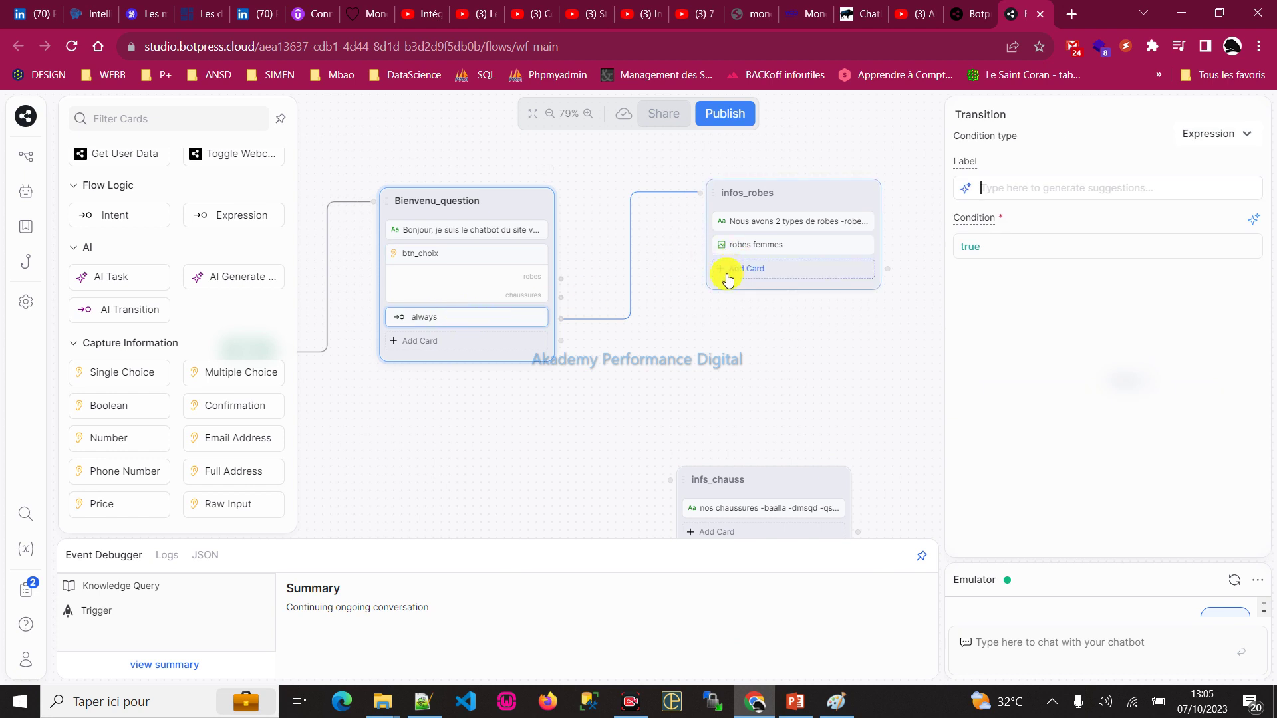
pyautogui.click(630, 273)
pyautogui.click(1033, 192)
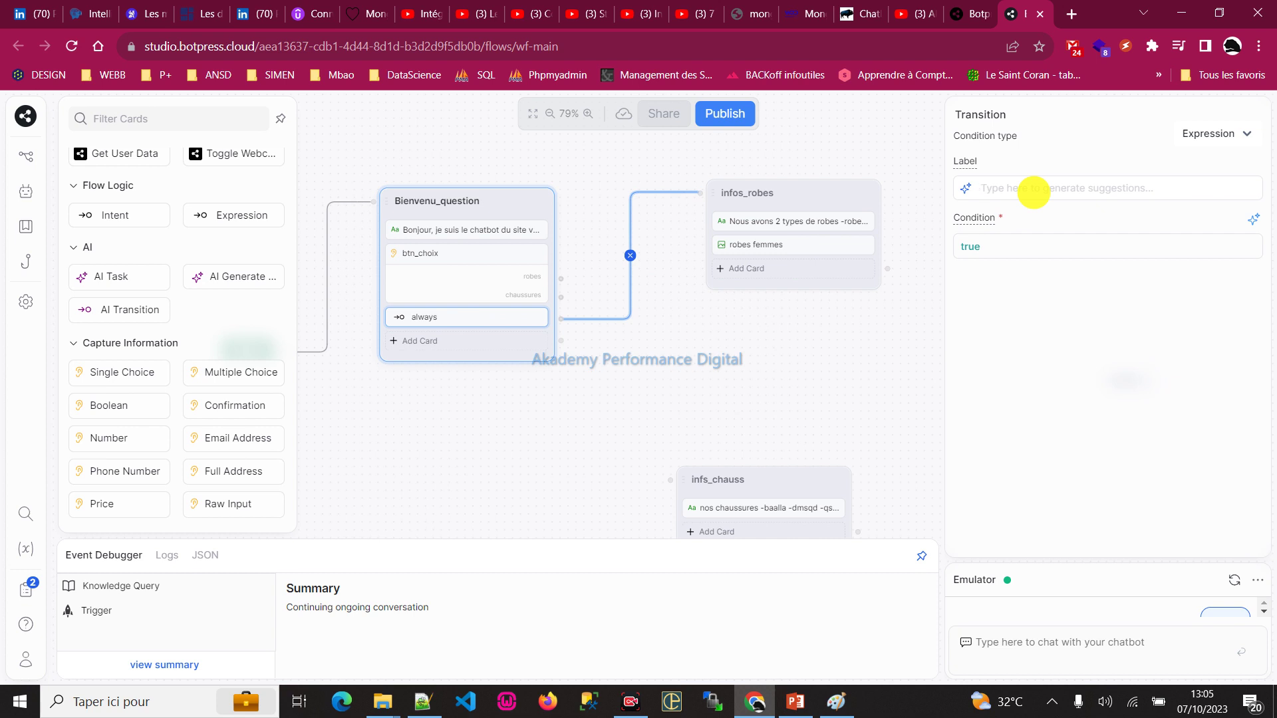
pyautogui.hotkey('ctrl', 'v')
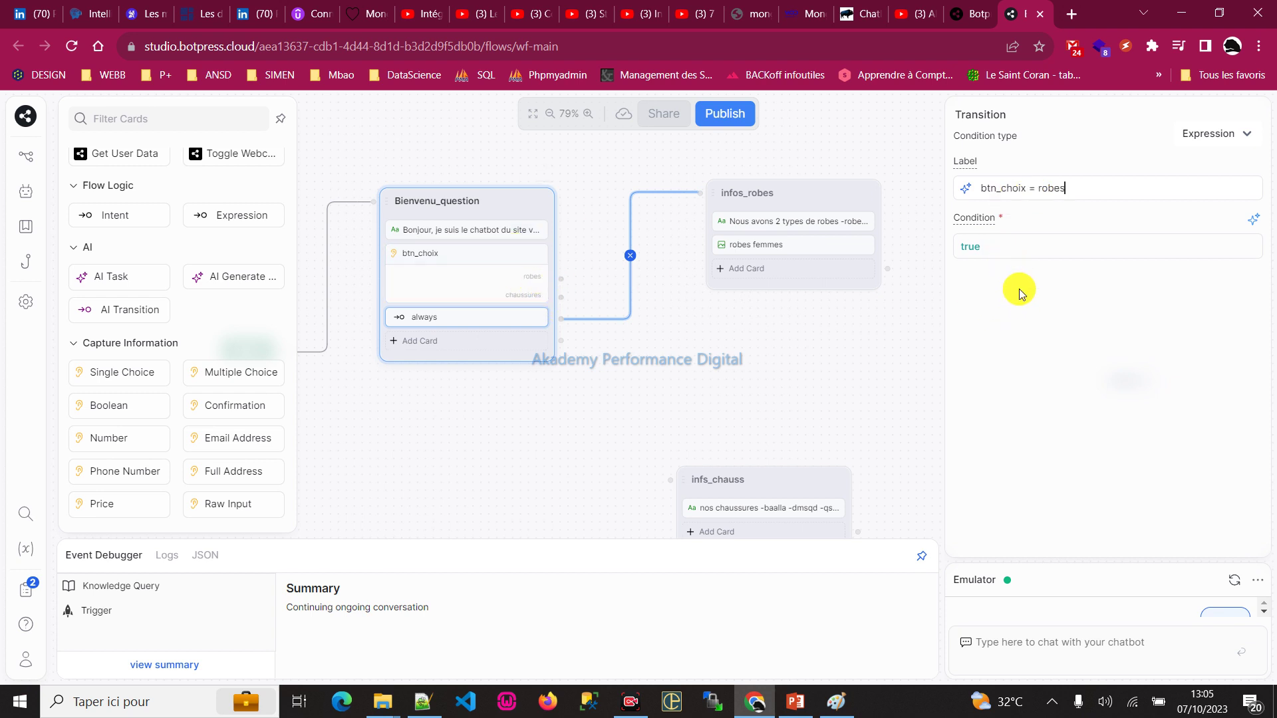
pyautogui.click(1263, 46)
pyautogui.click(1206, 226)
pyautogui.click(1206, 225)
pyautogui.click(915, 460)
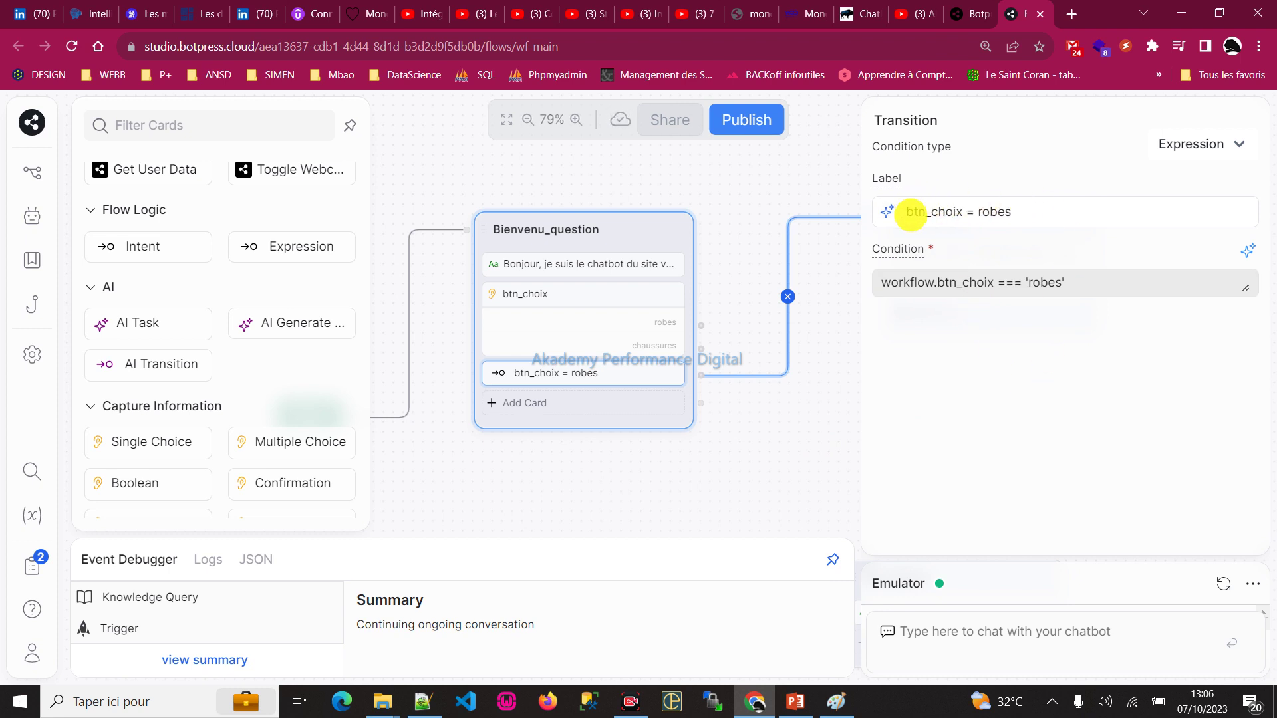
# - Change the label of the robes transition to "btn_choix egal robes" and compare it with the generated condition
pyautogui.moveTo(907, 211); pyautogui.dragTo(1028, 209)
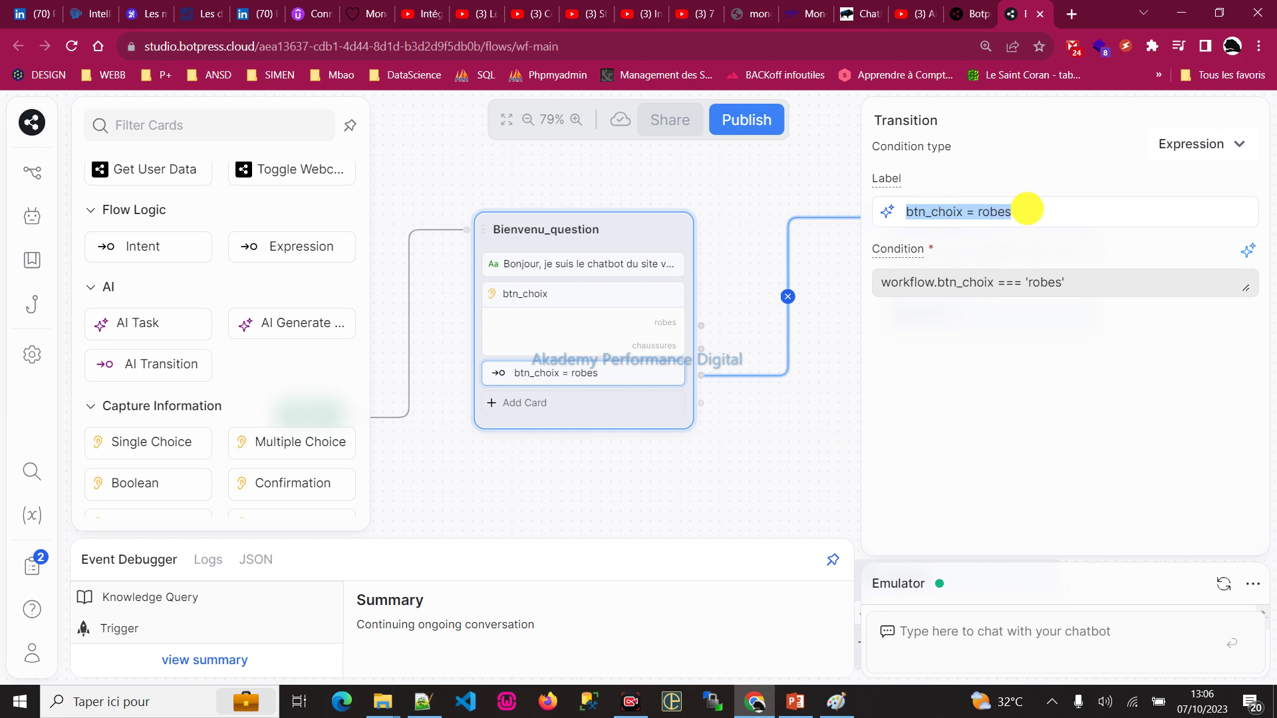
pyautogui.doubleClick(933, 209)
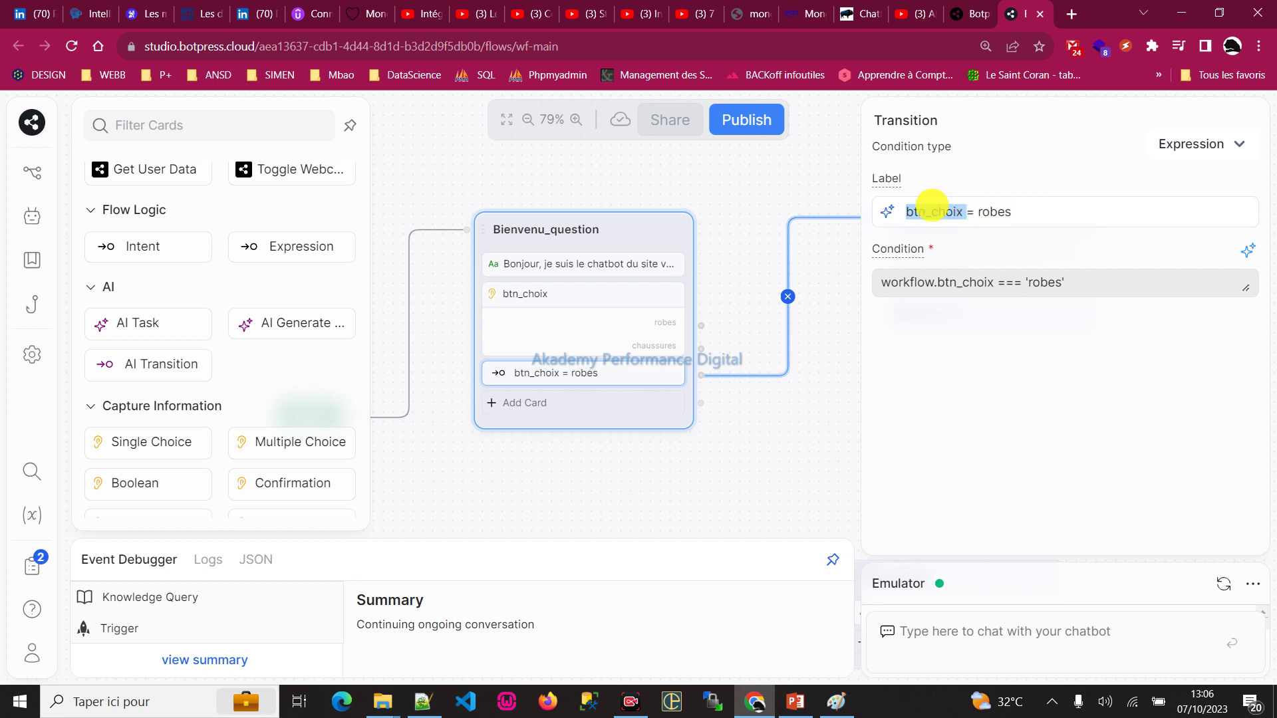
pyautogui.click(1017, 213)
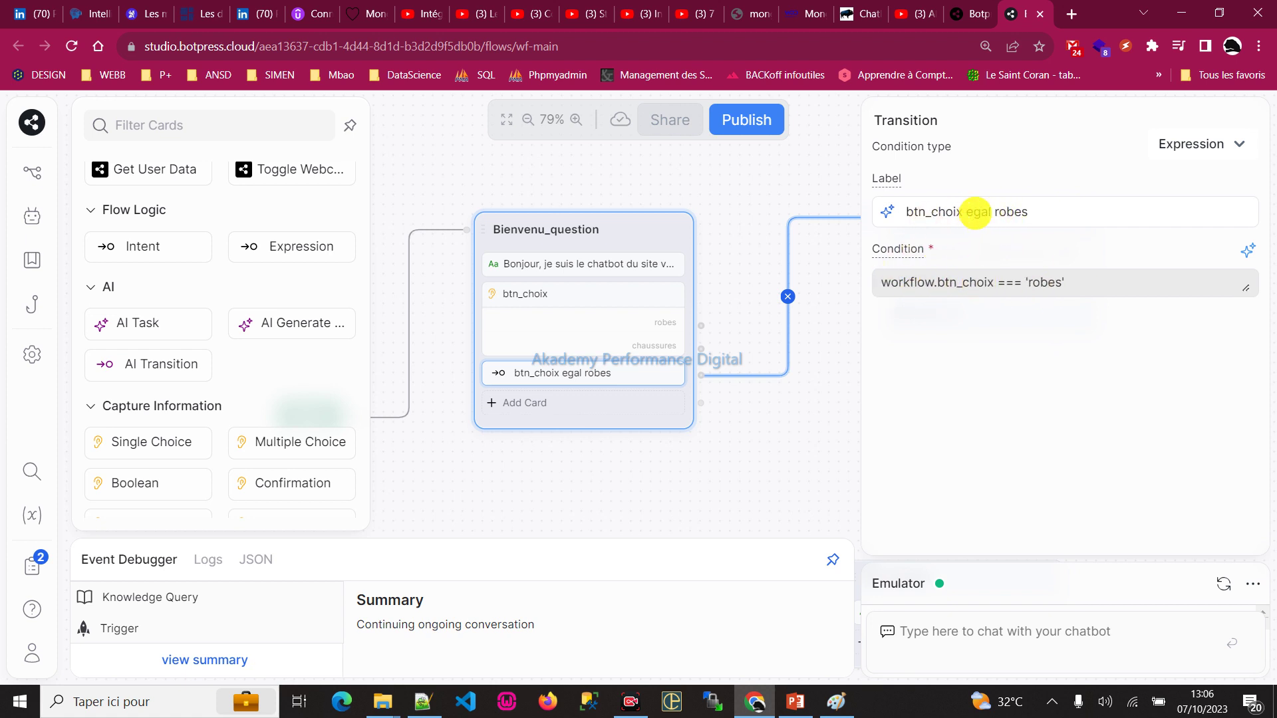
pyautogui.moveTo(905, 212); pyautogui.dragTo(1068, 223)
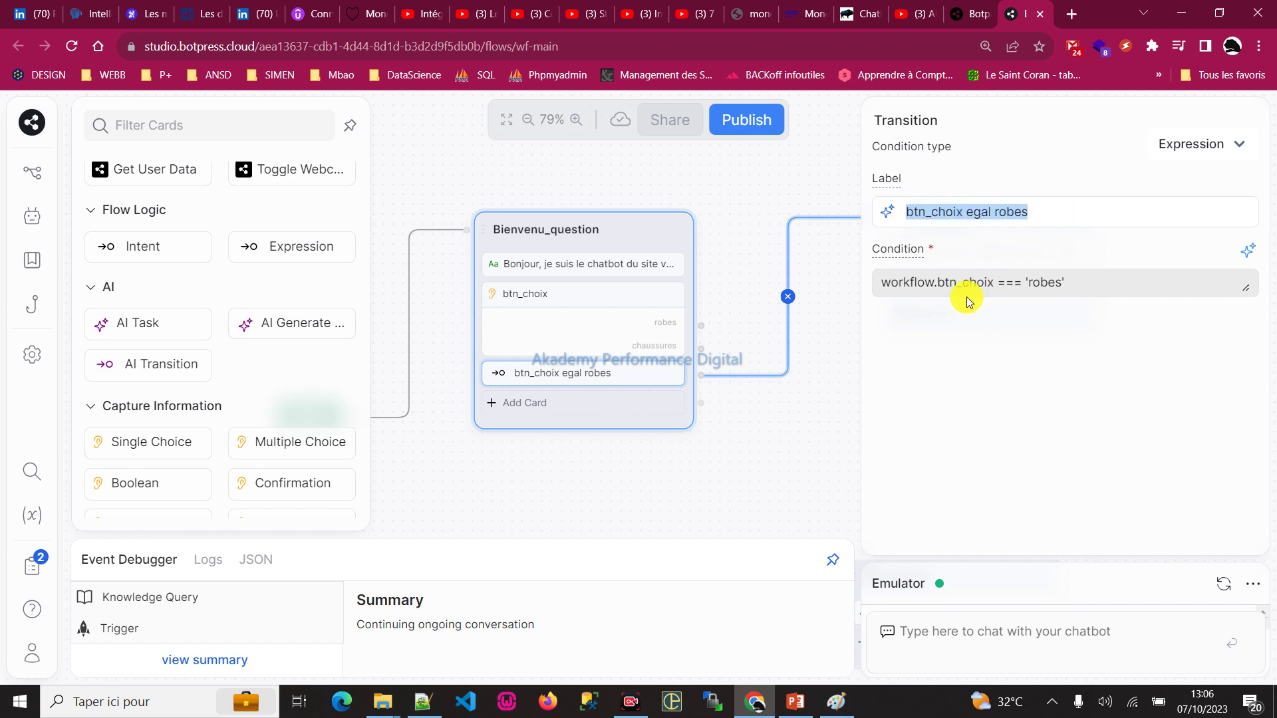
pyautogui.moveTo(898, 283); pyautogui.dragTo(1089, 280)
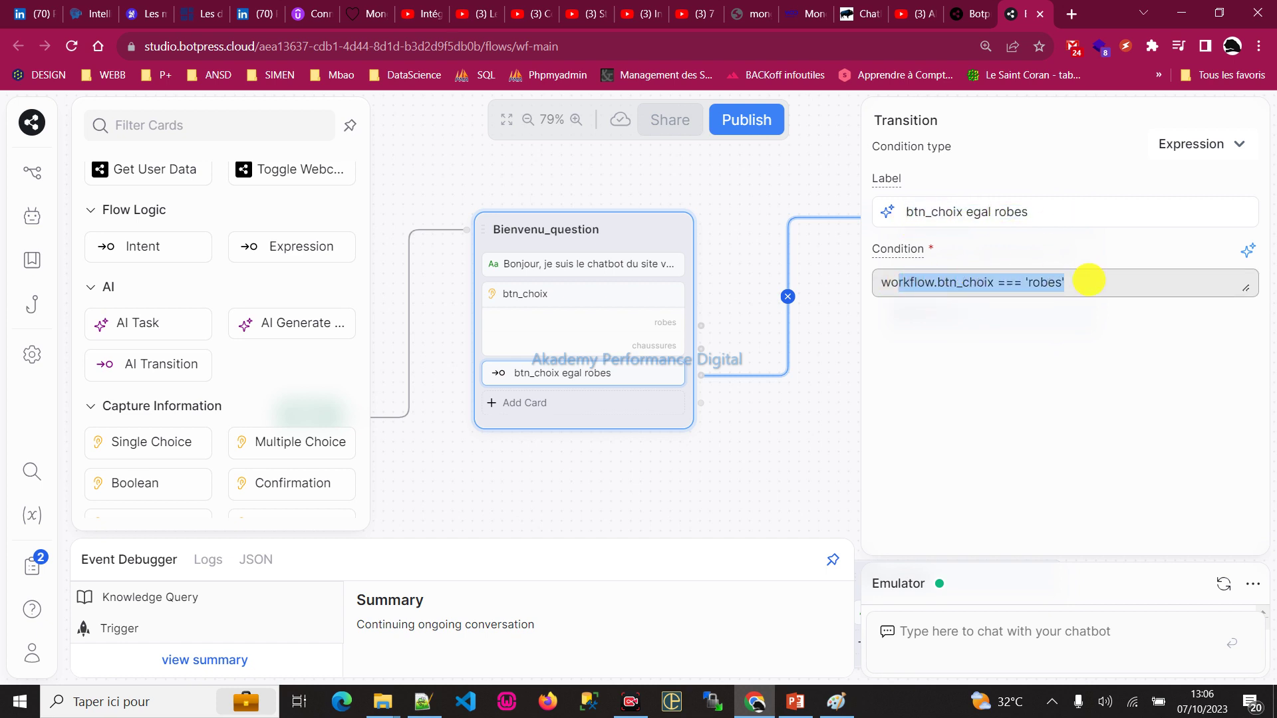
# - Add a second Expression transition card to the Bienvenu_question node
pyautogui.scroll(-5, 753, 445)
pyautogui.moveTo(729, 286); pyautogui.dragTo(598, 214)
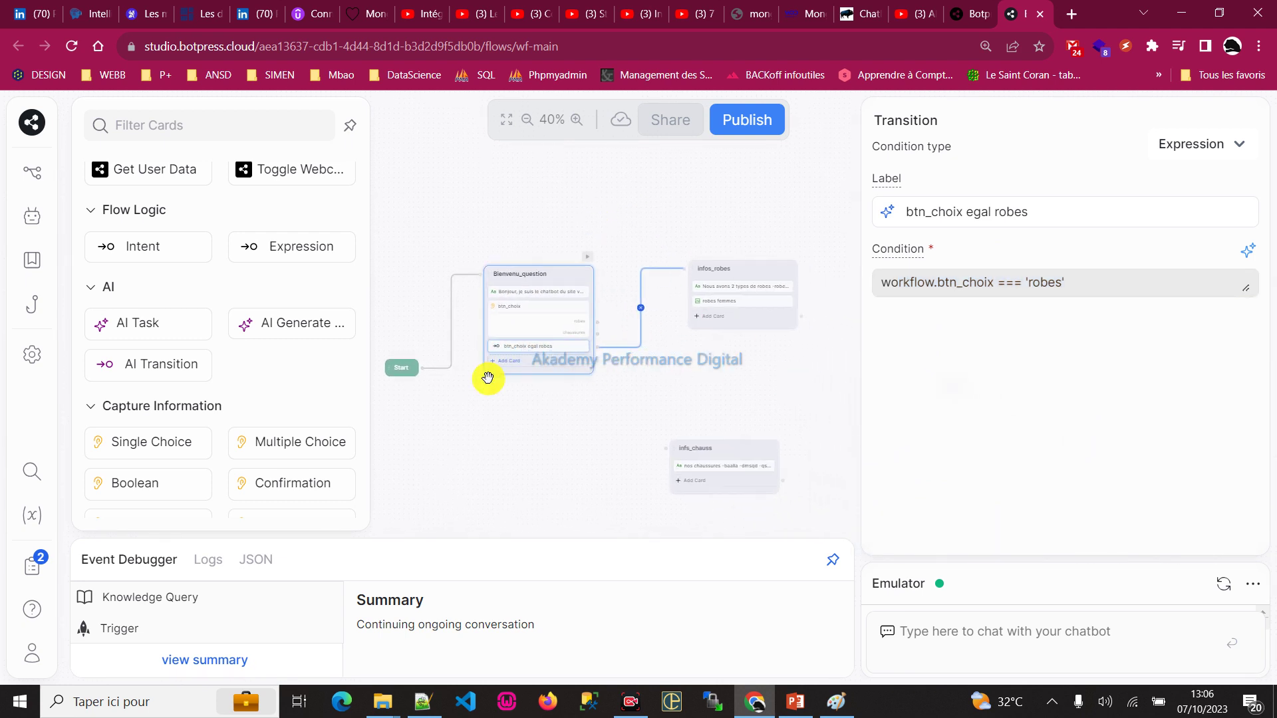
pyautogui.click(705, 407)
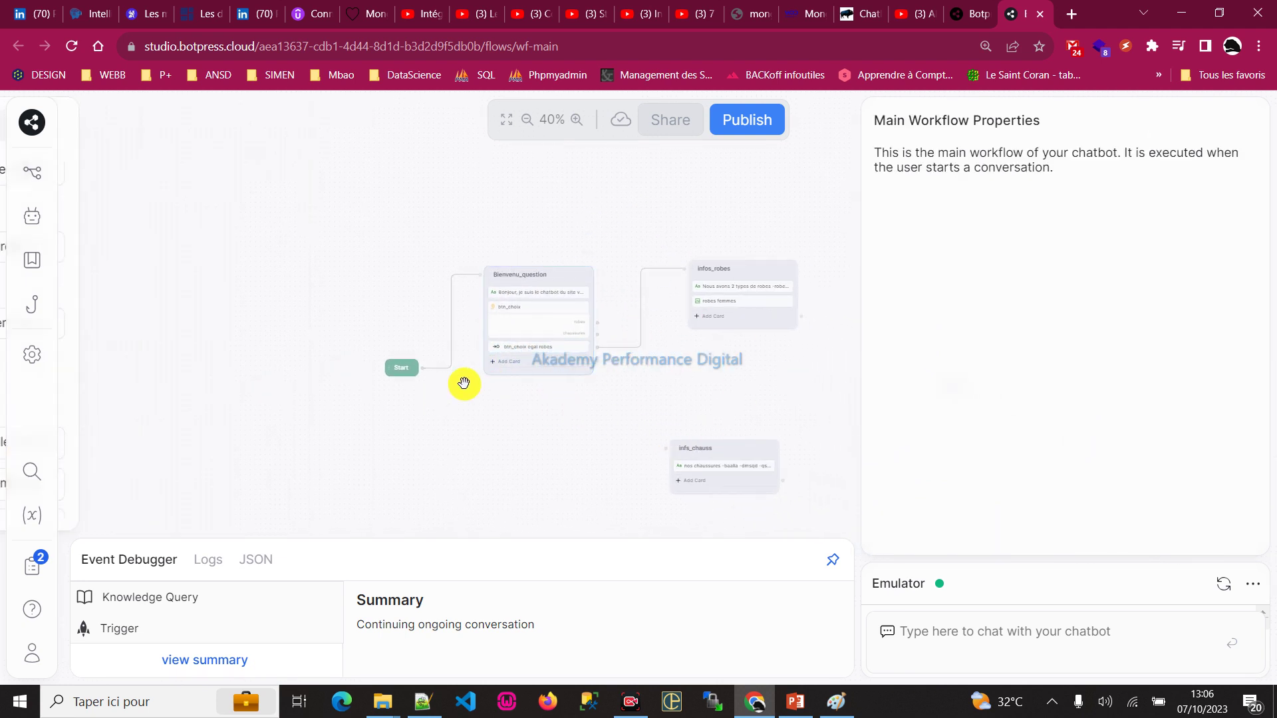
pyautogui.click(514, 366)
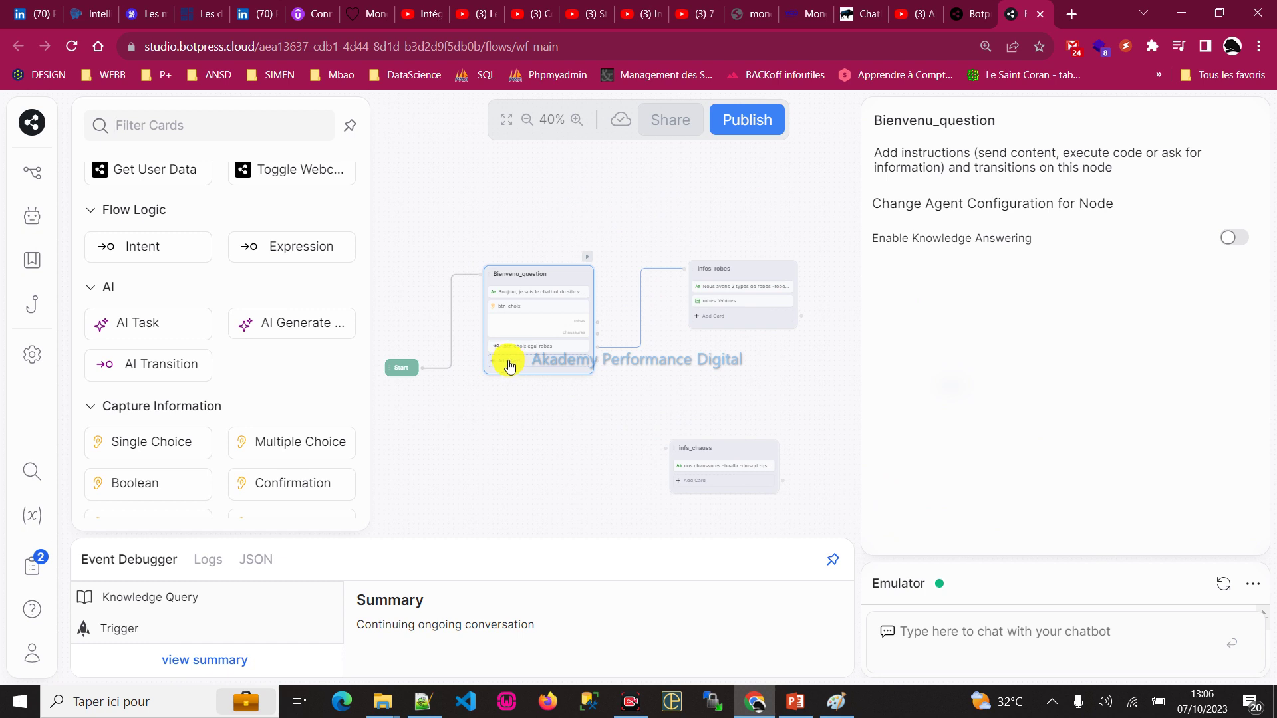
pyautogui.click(308, 247)
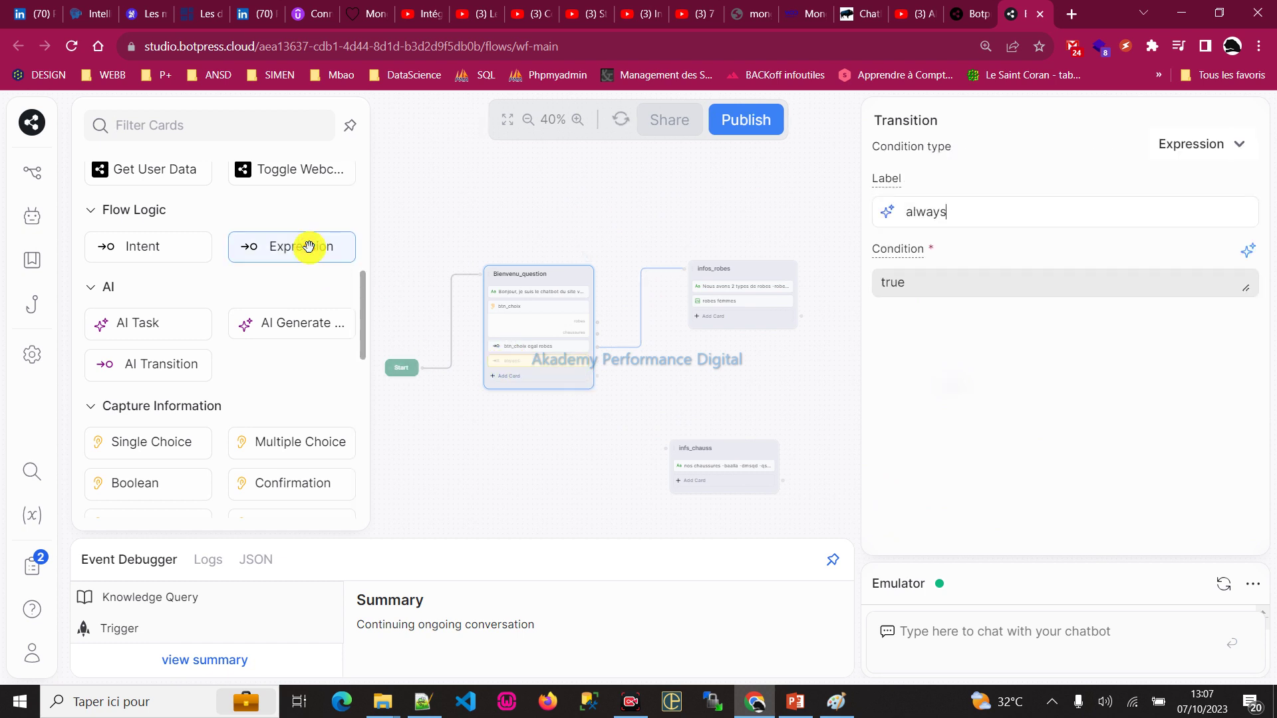
# - Label the second transition "btn_choix égal à chaussures" to generate its condition, and replace "égal à" in the label with "=="
pyautogui.doubleClick(965, 210)
pyautogui.write('btn_choix égal à chaussures')
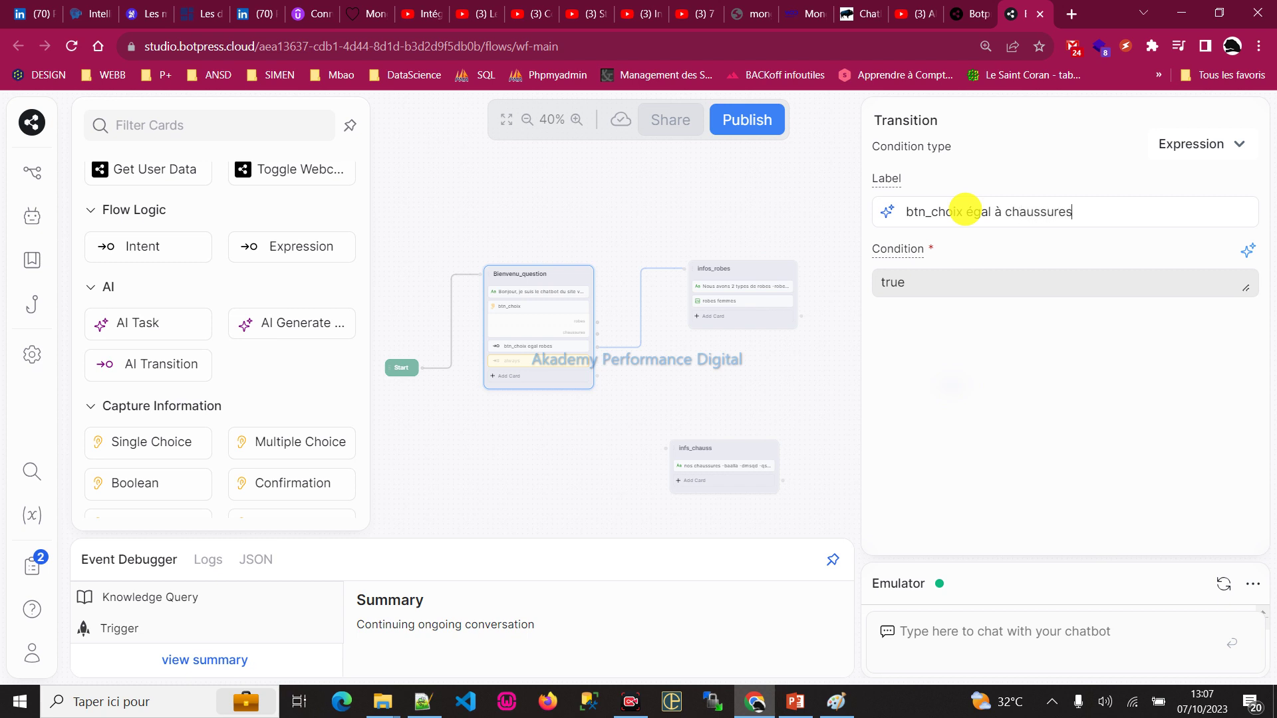
pyautogui.click(1027, 339)
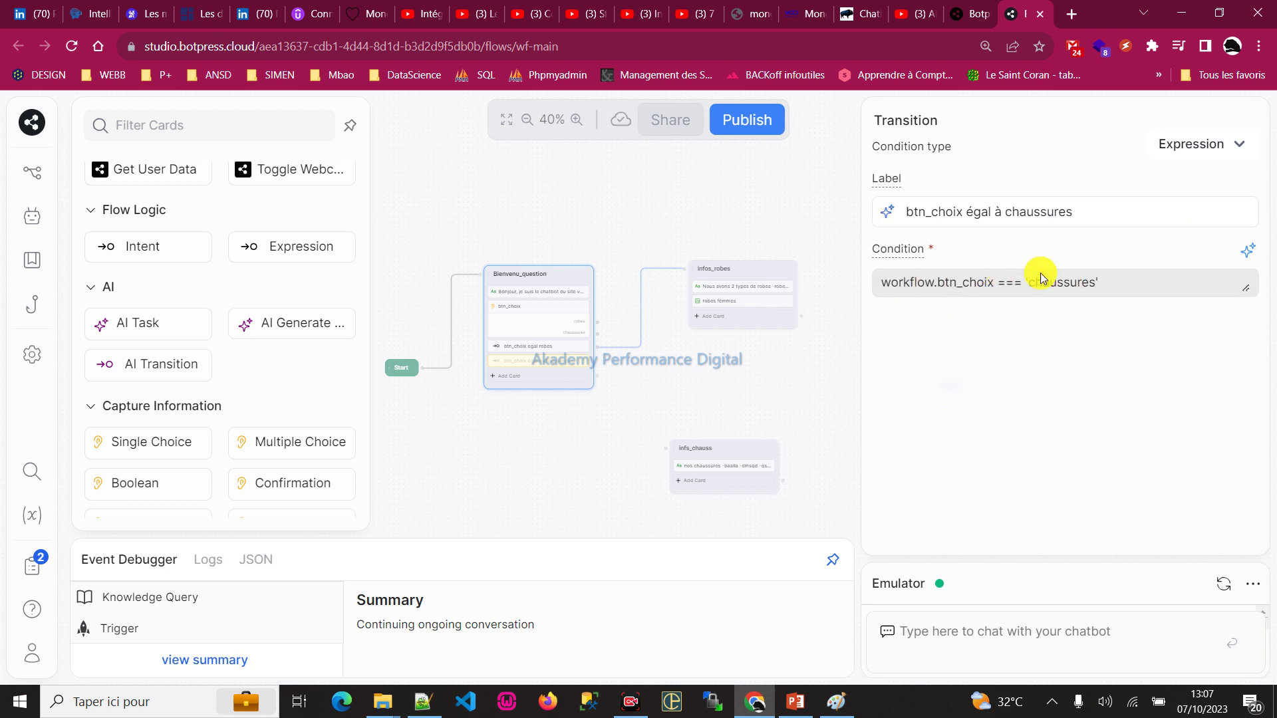
pyautogui.moveTo(962, 213); pyautogui.dragTo(998, 213)
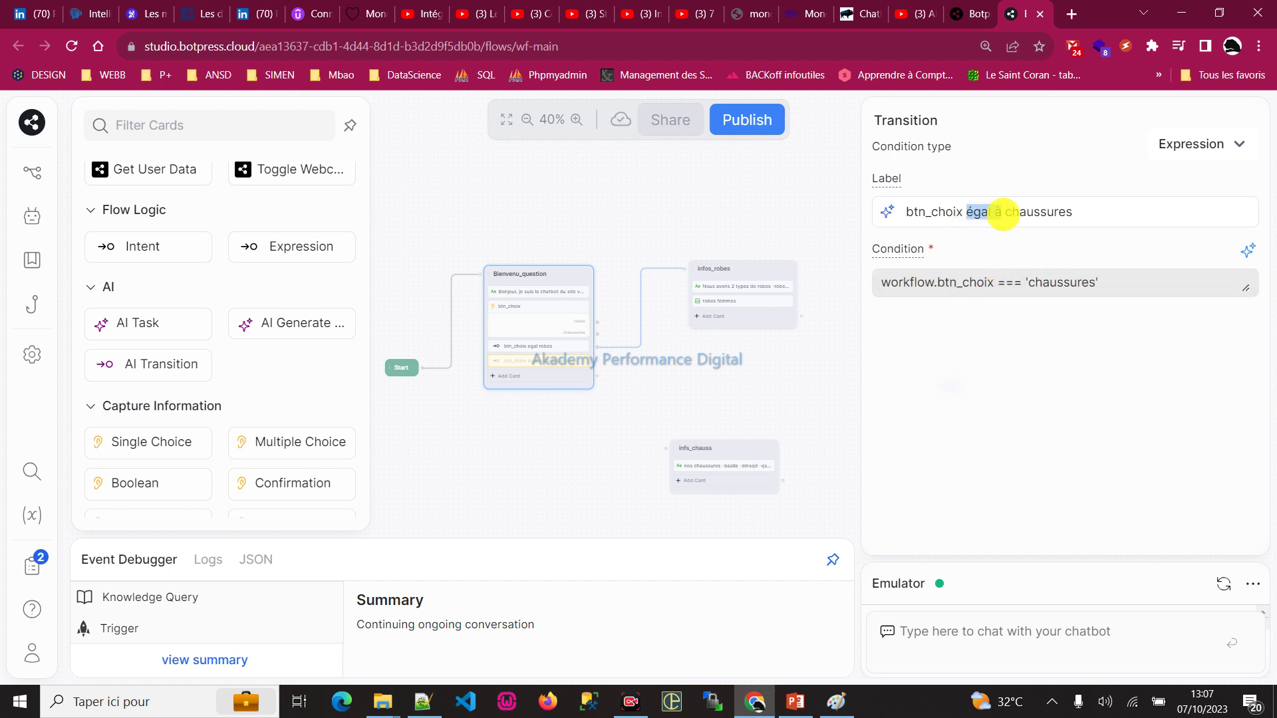
pyautogui.write('==')
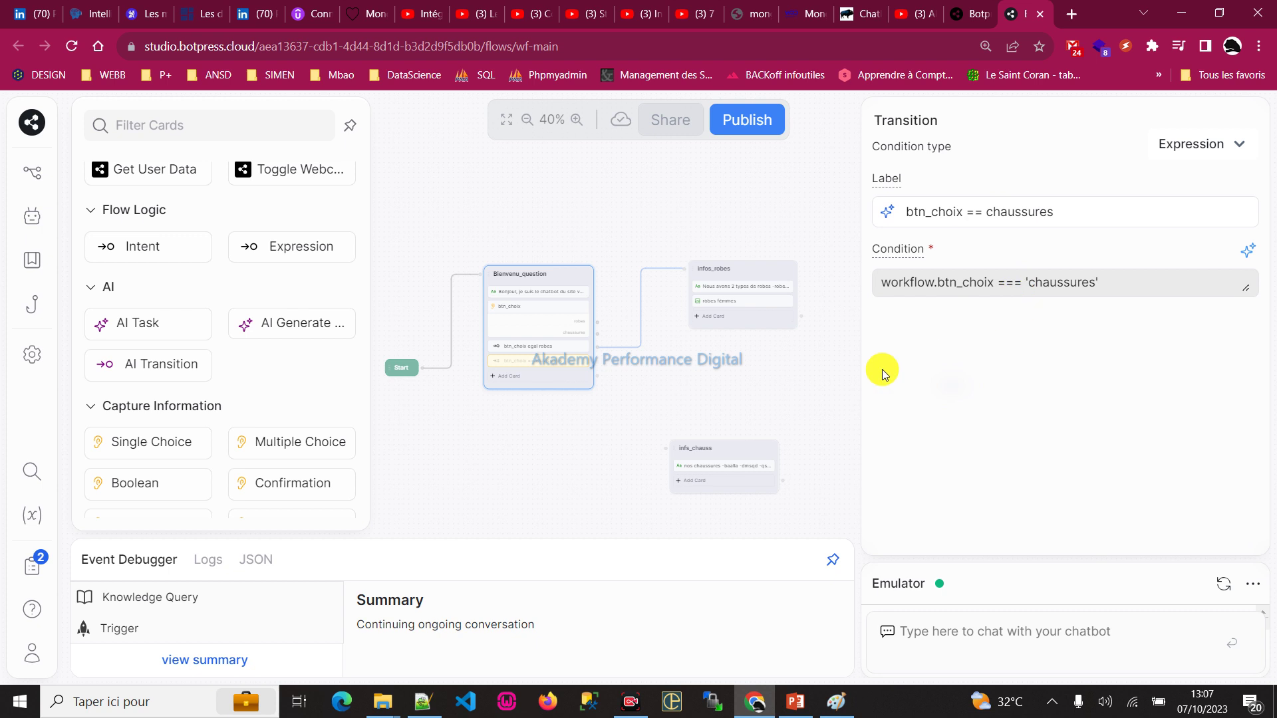
# - Connect the "btn_choix == chaussures" transition of Bienvenu_question to the infs_chauss node
pyautogui.scroll(3, 591, 456)
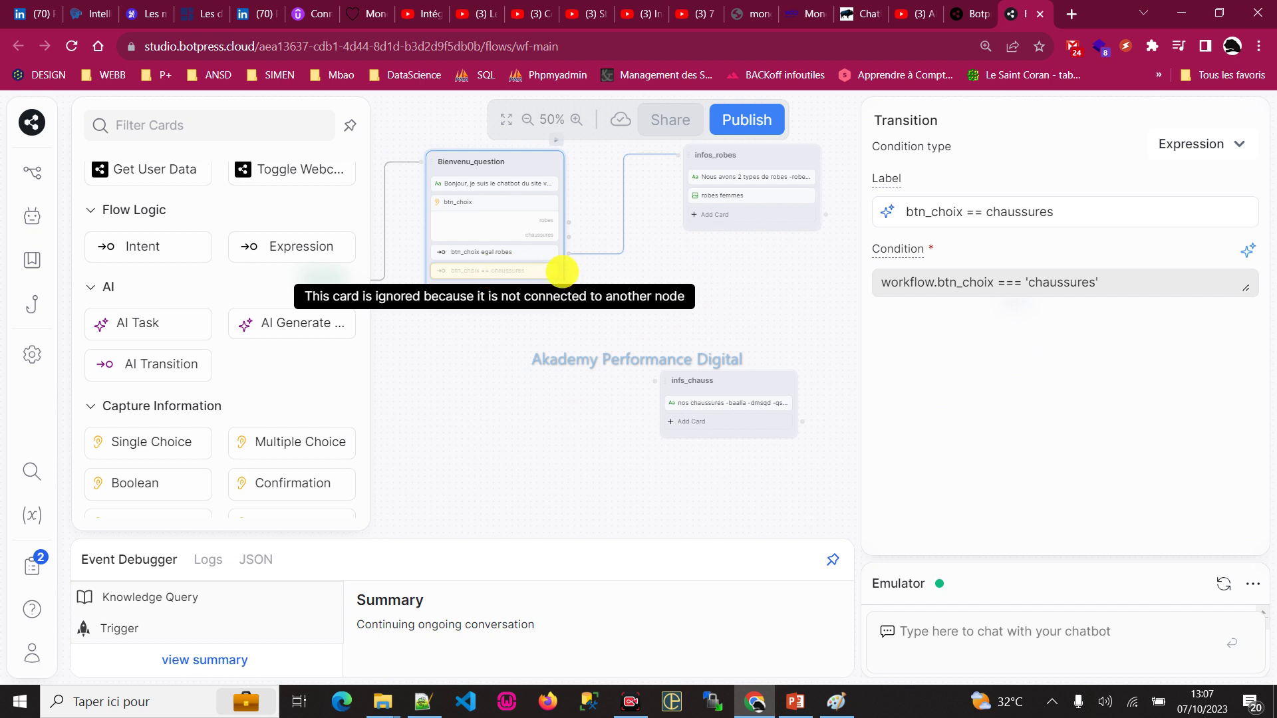
pyautogui.moveTo(569, 271)
pyautogui.mouseDown()
pyautogui.moveTo(607, 265)
pyautogui.moveTo(656, 322)
pyautogui.moveTo(685, 393)
pyautogui.mouseUp()
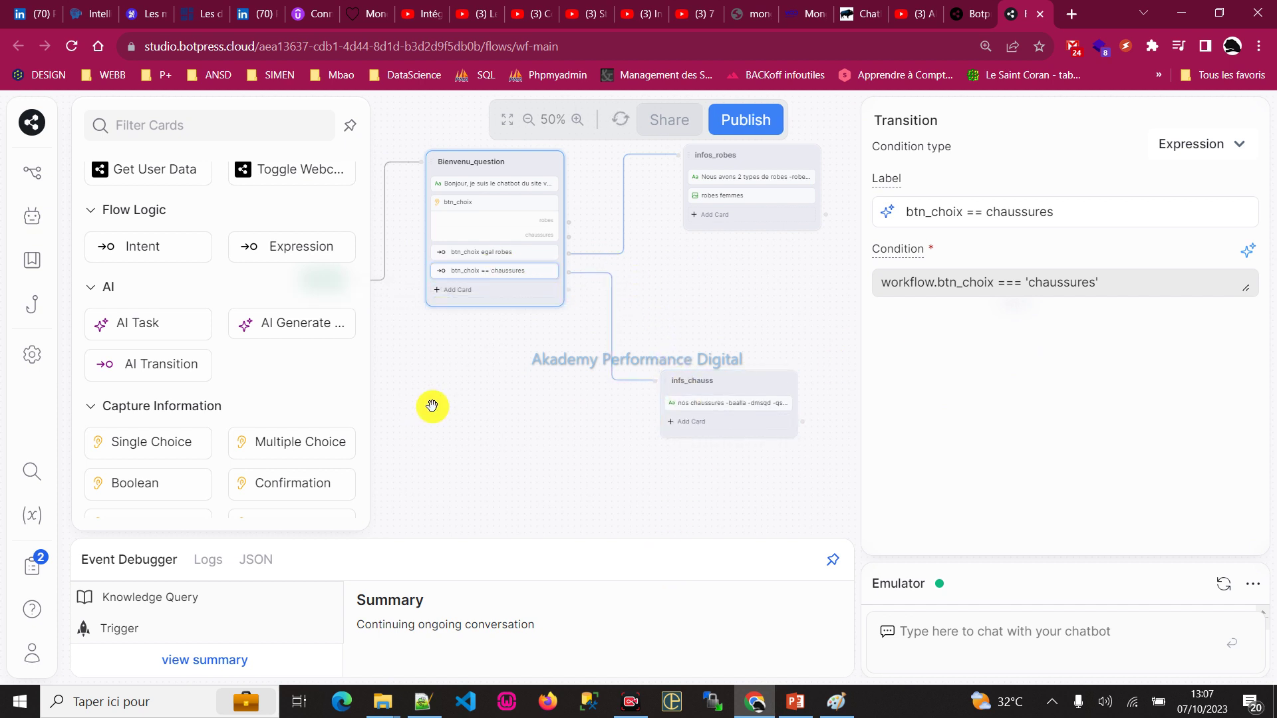
# - Connect the outputs of both the infos_robes and infs_chauss nodes to the End node
pyautogui.scroll(-4, 432, 404)
pyautogui.moveTo(466, 423); pyautogui.dragTo(393, 413)
pyautogui.scroll(4, 393, 413)
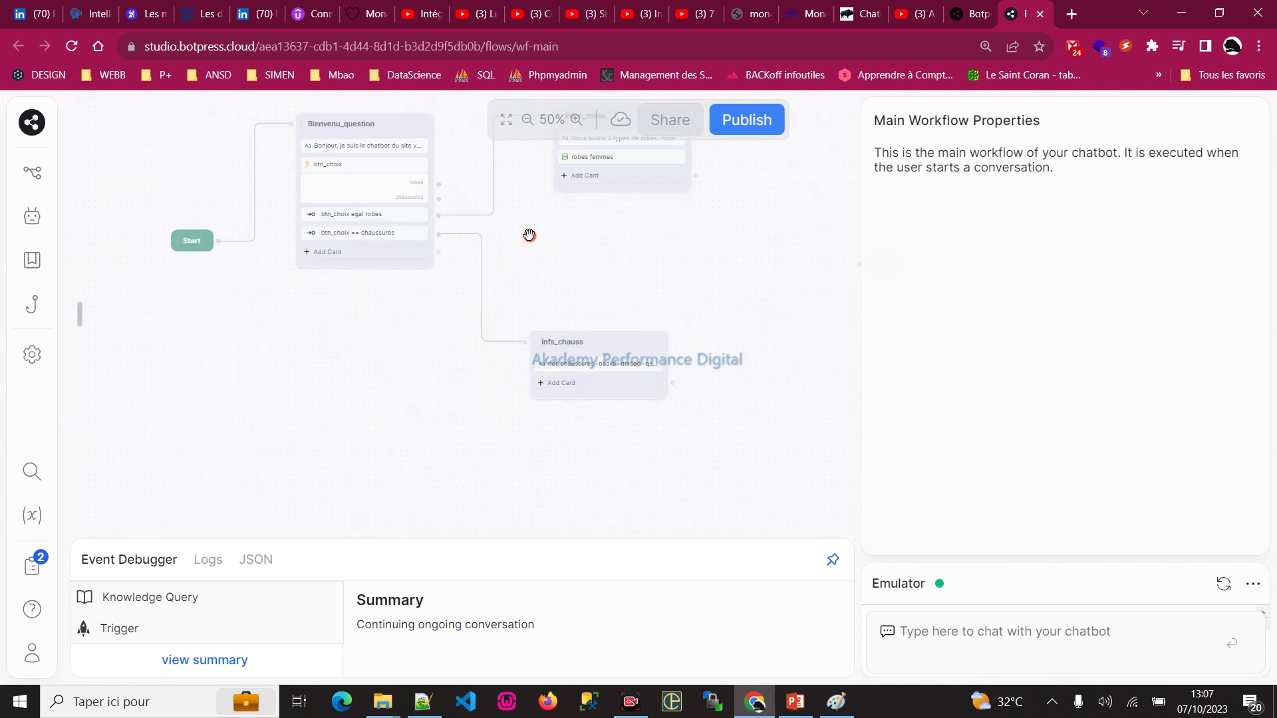
pyautogui.moveTo(528, 234); pyautogui.dragTo(412, 331)
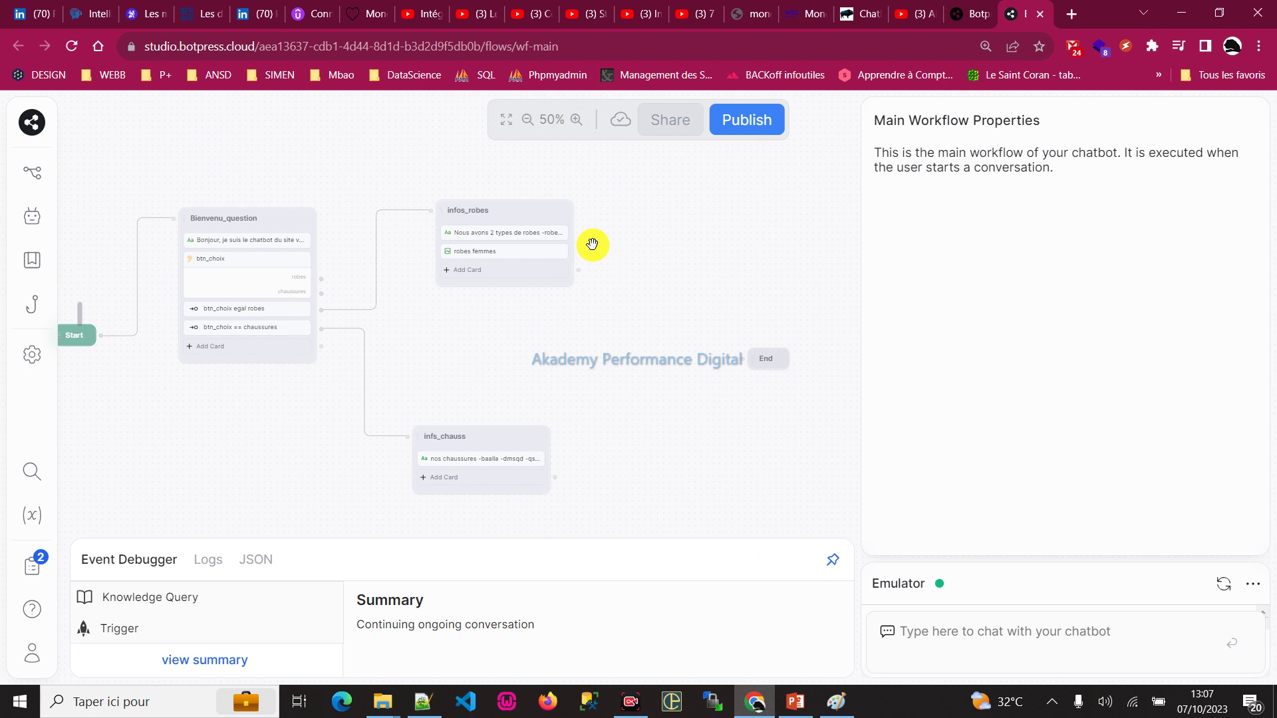
pyautogui.click(534, 211)
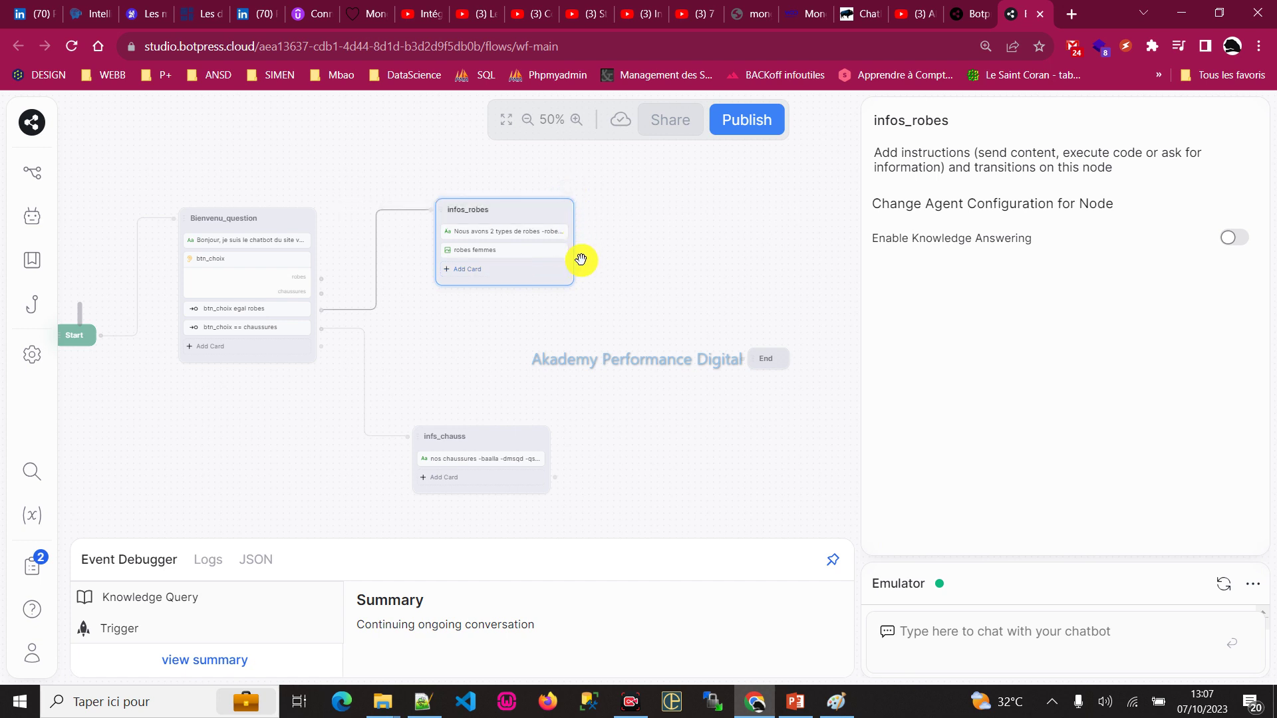
pyautogui.moveTo(578, 269); pyautogui.dragTo(763, 350)
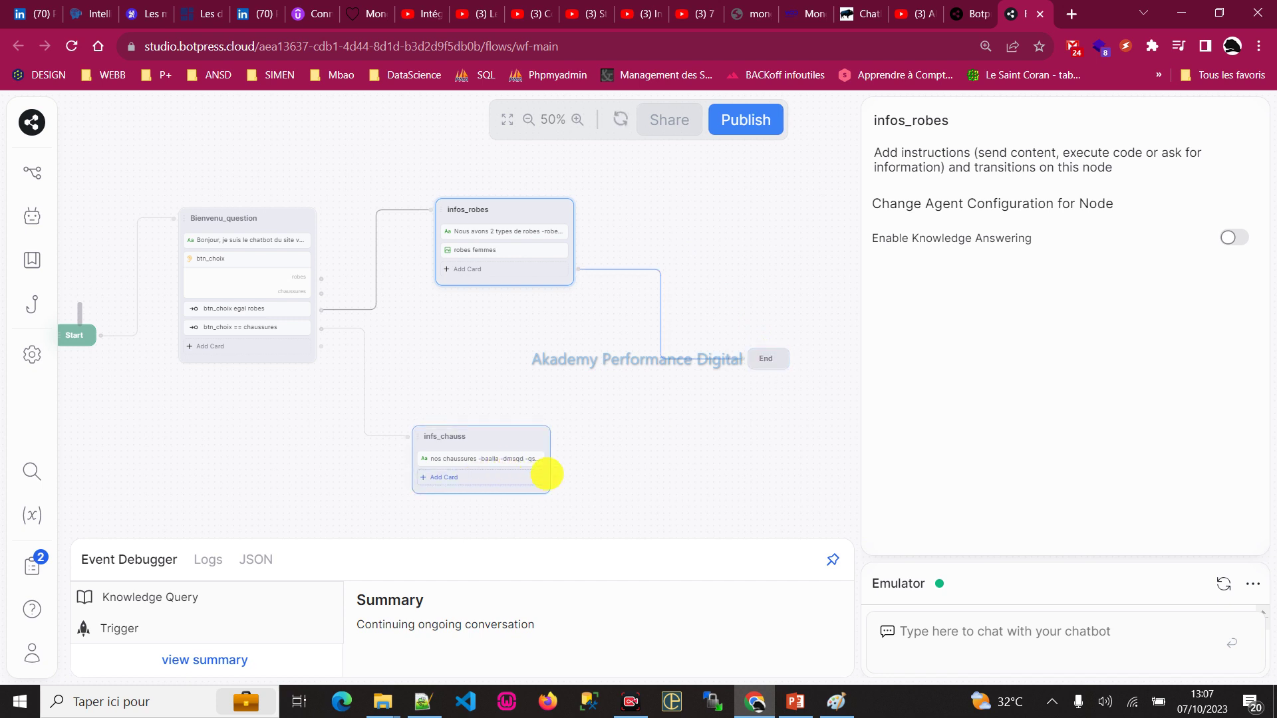
pyautogui.moveTo(556, 478); pyautogui.dragTo(762, 361)
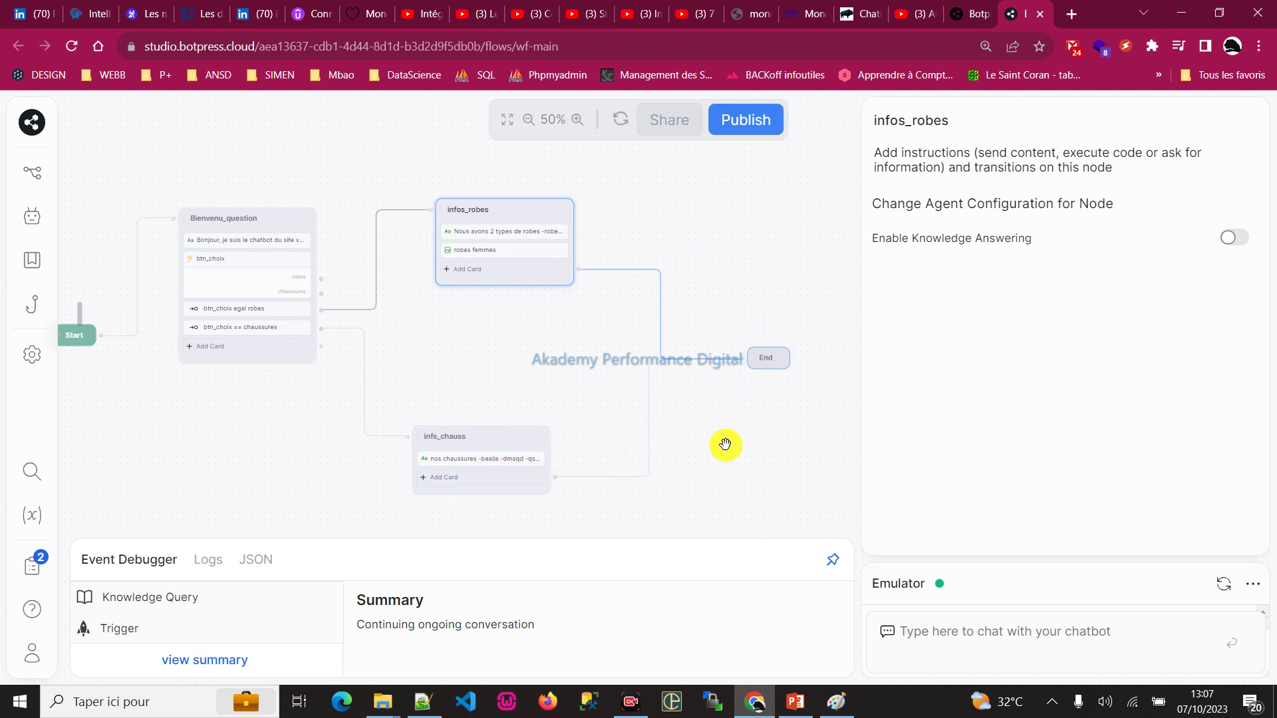
# - Compare the Paint flow sketch with the Botpress flow and review the Bienvenu_question message, btn_choix choice card and robes transition
pyautogui.click(836, 702)
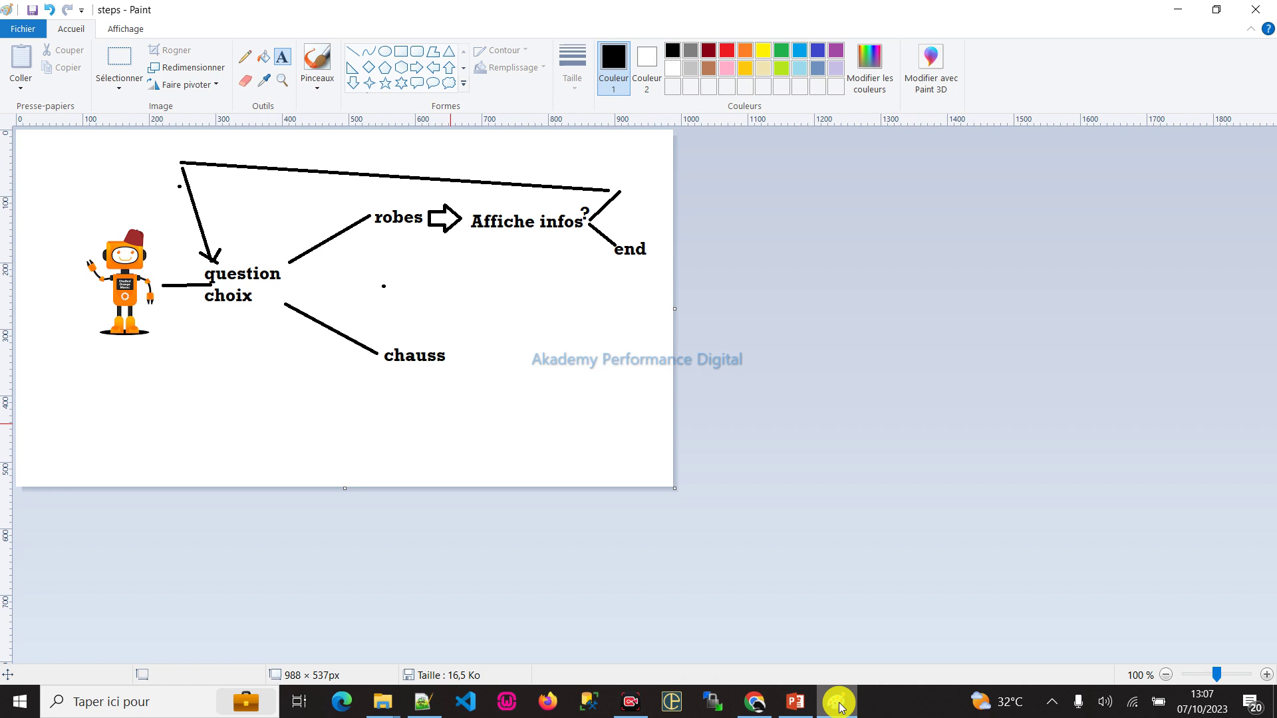
pyautogui.click(838, 704)
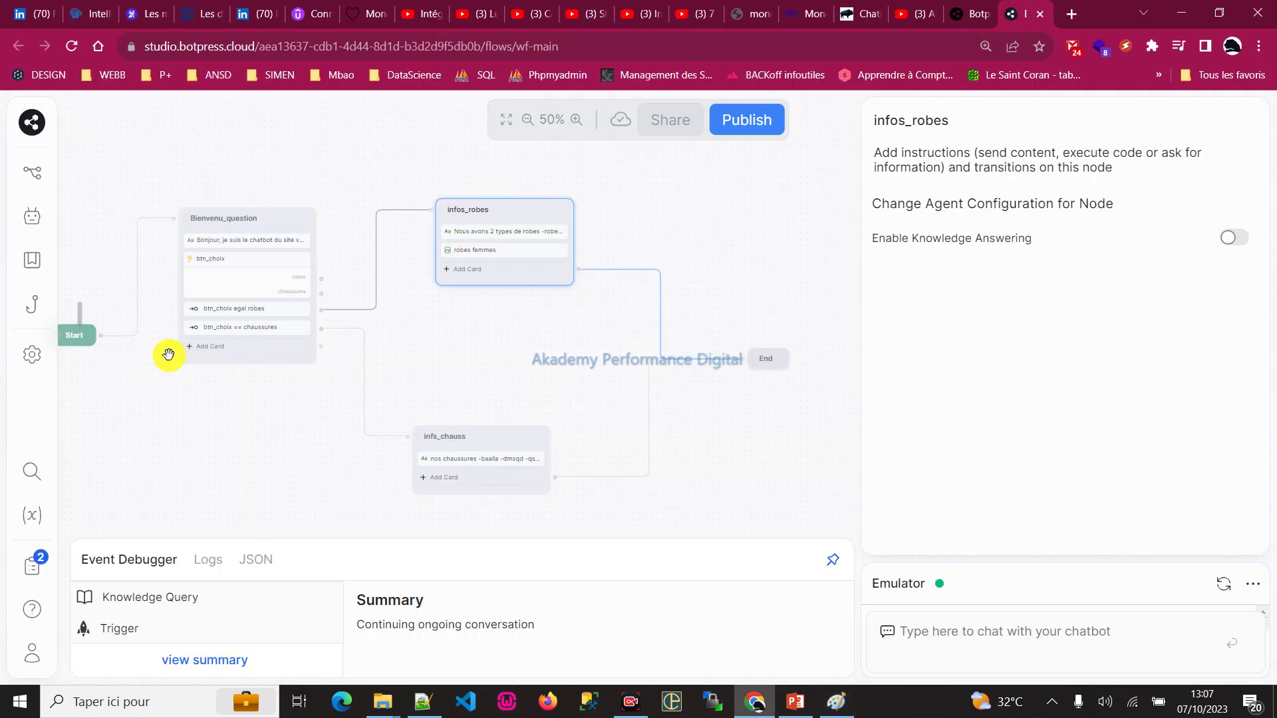
pyautogui.click(257, 240)
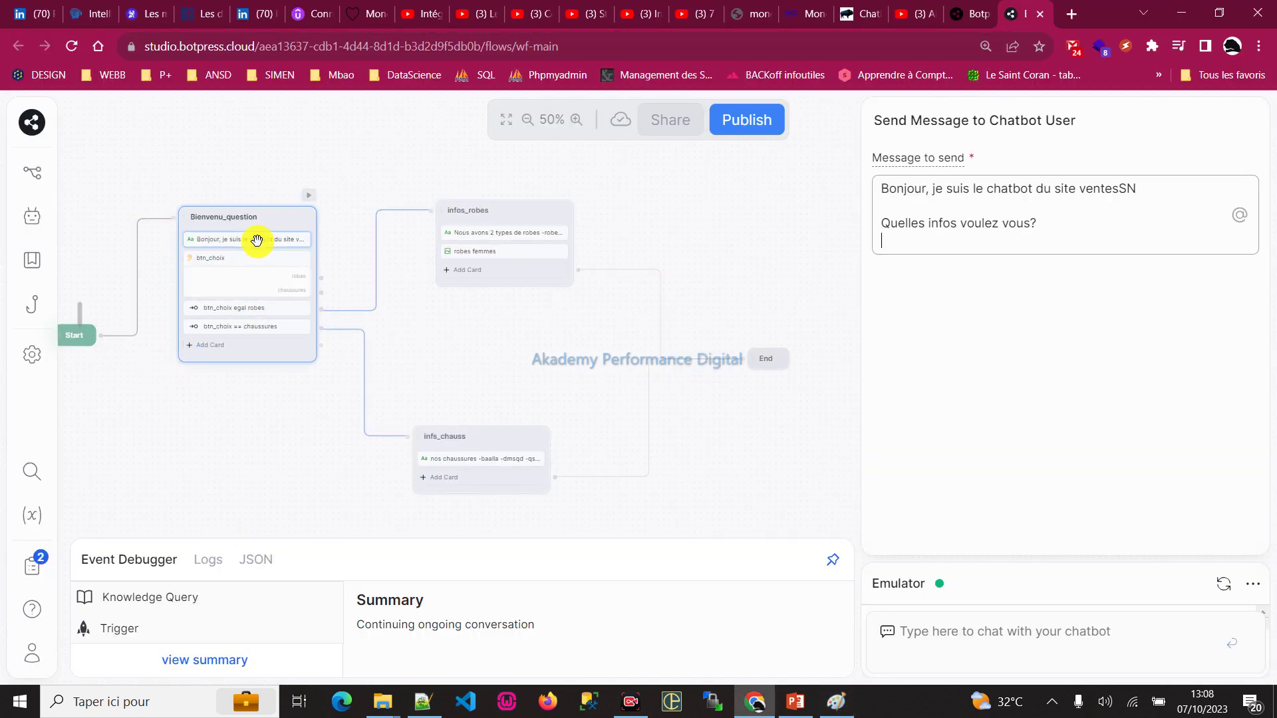
pyautogui.click(238, 282)
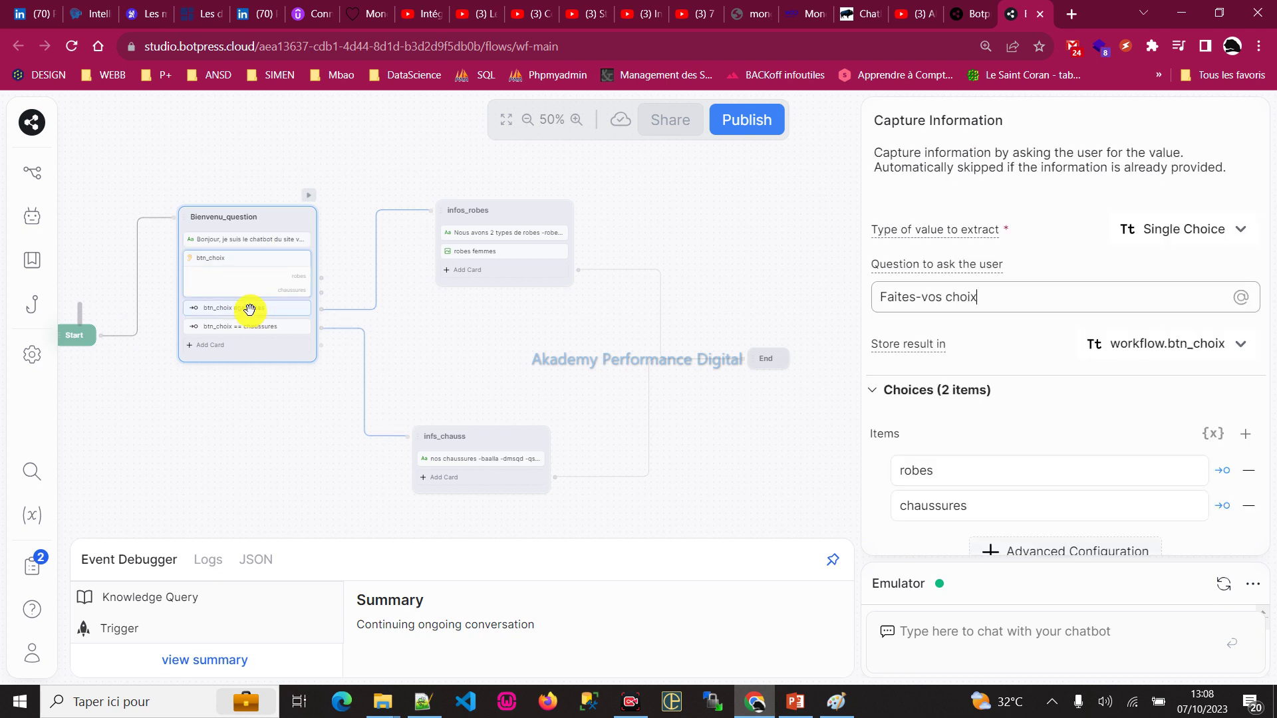
pyautogui.click(252, 309)
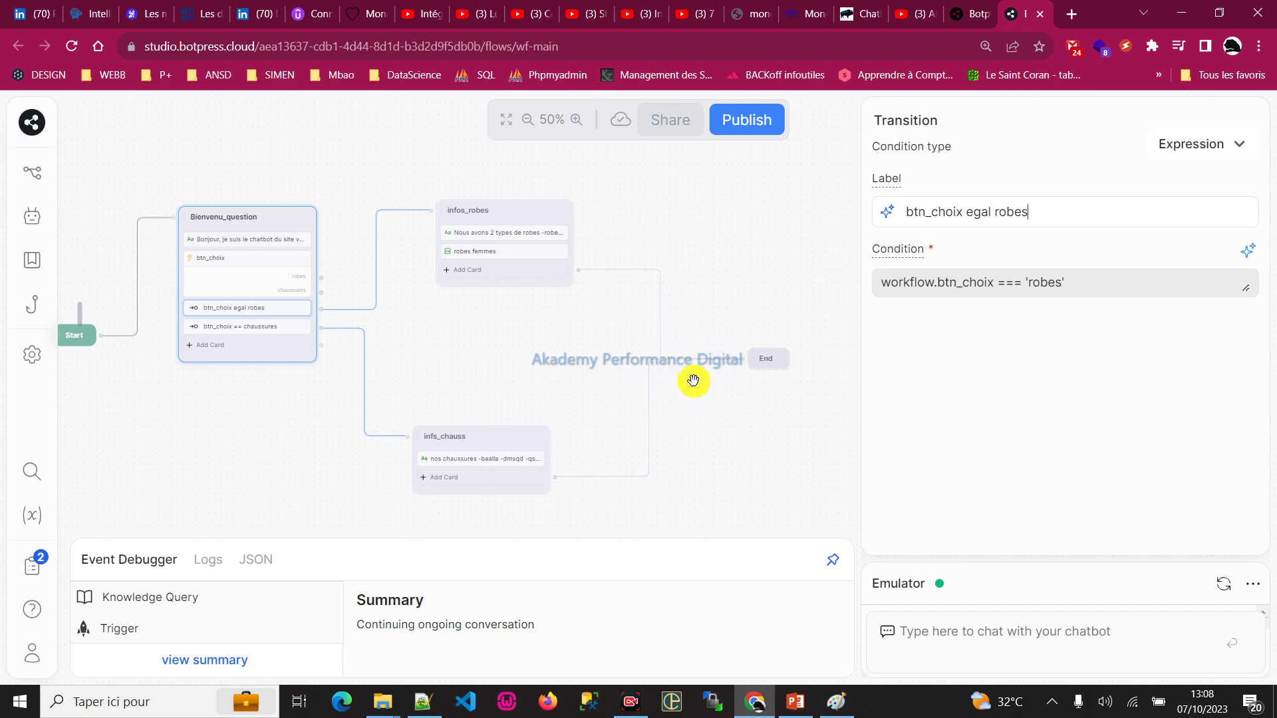
pyautogui.click(721, 437)
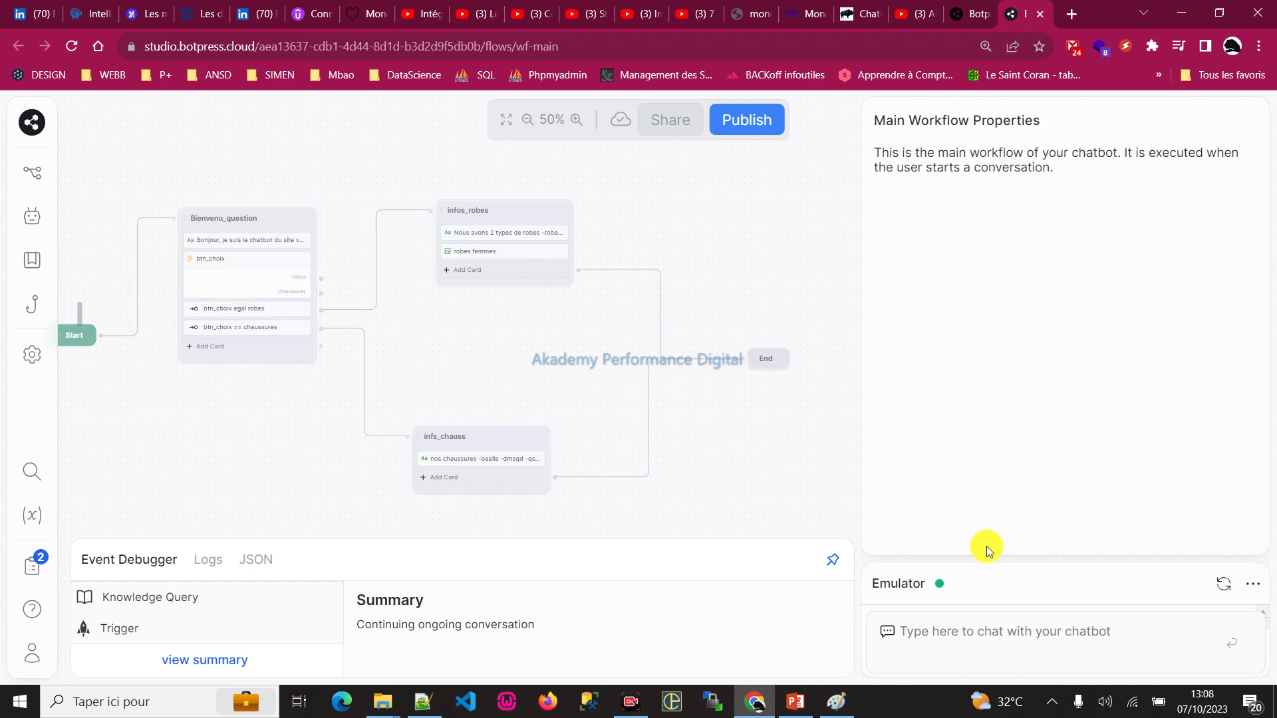
# - Switch to the PowerPoint steps slide, highlight step 7 on Design, and return to the Botpress flow
pyautogui.click(793, 711)
pyautogui.moveTo(368, 467); pyautogui.dragTo(674, 501)
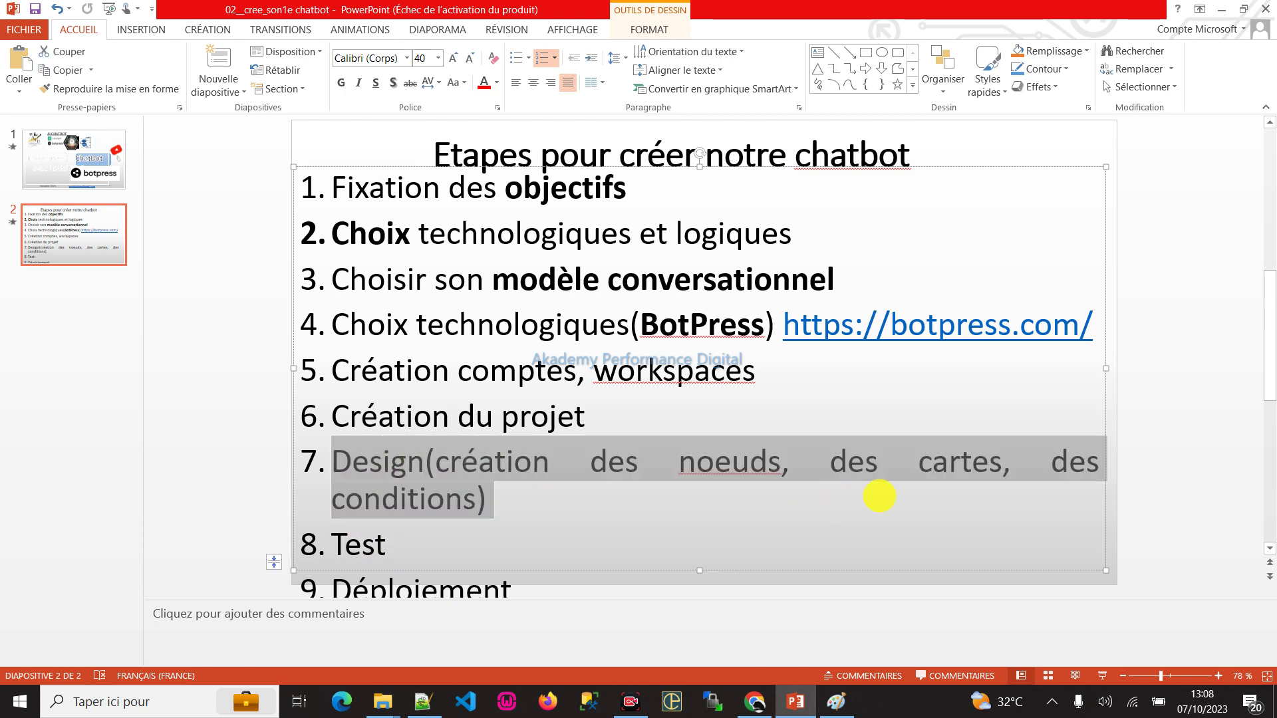
pyautogui.hotkey('alt', 'Tab')
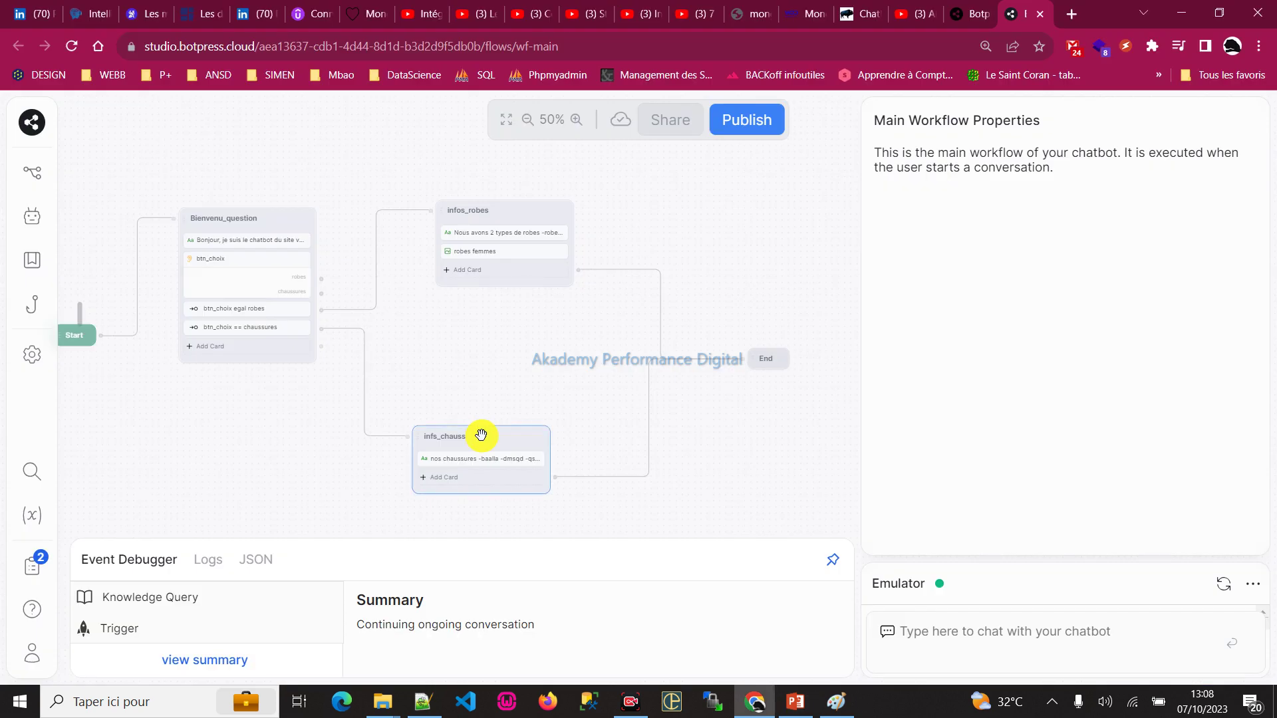
pyautogui.hotkey('alt', 'Tab')
pyautogui.hotkey('alt', 'Tab')
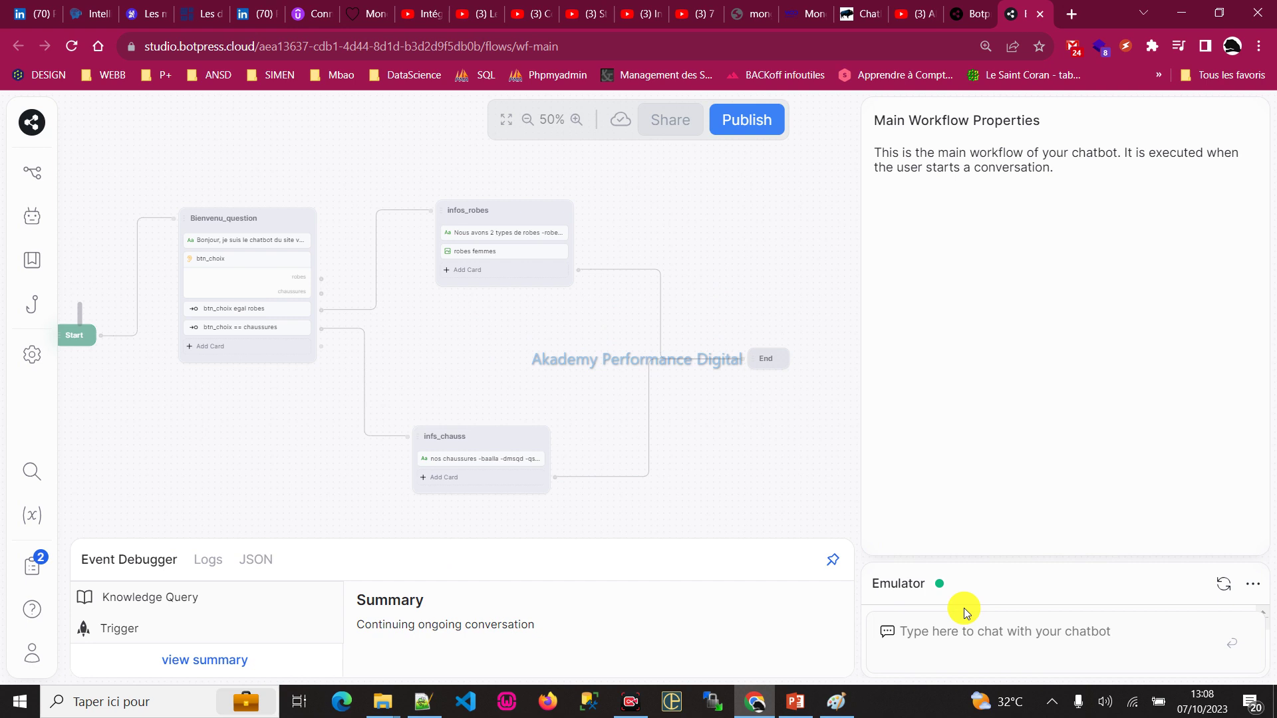
# - Test the bot in the emulator by sending "bonjour" and choosing robes, and review the text and image replies
pyautogui.click(996, 632)
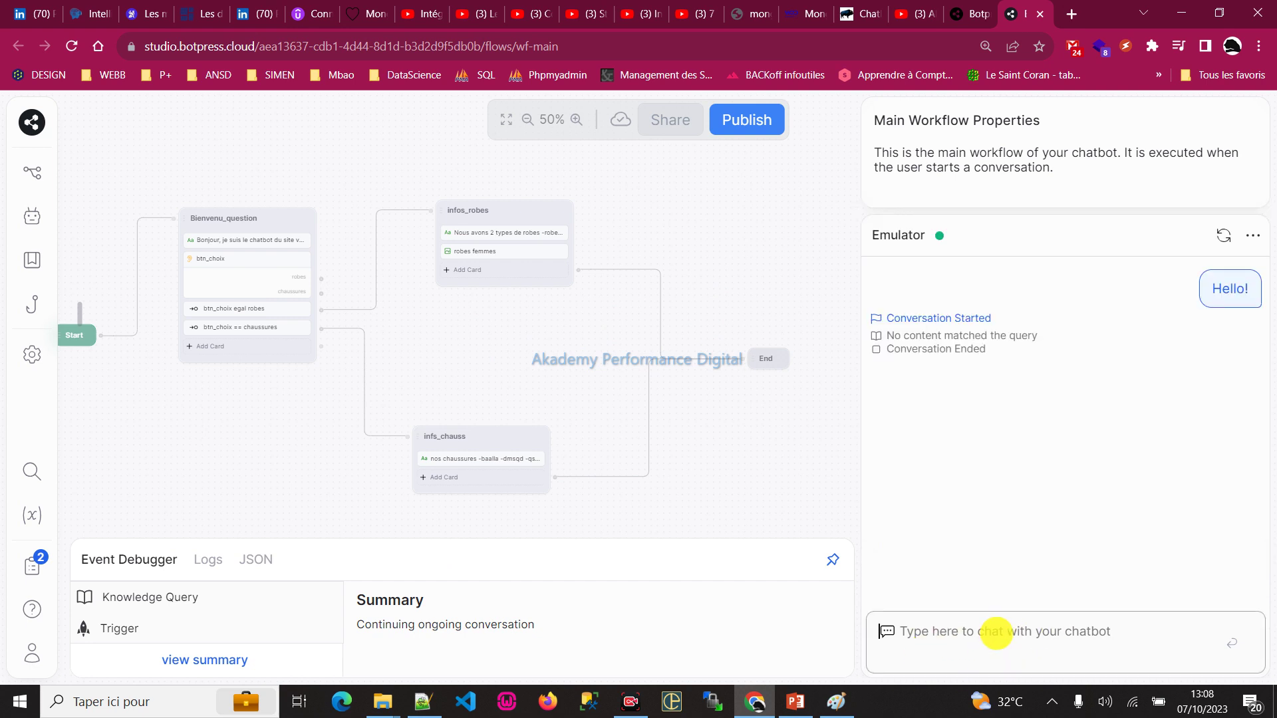
pyautogui.write('bonjou')
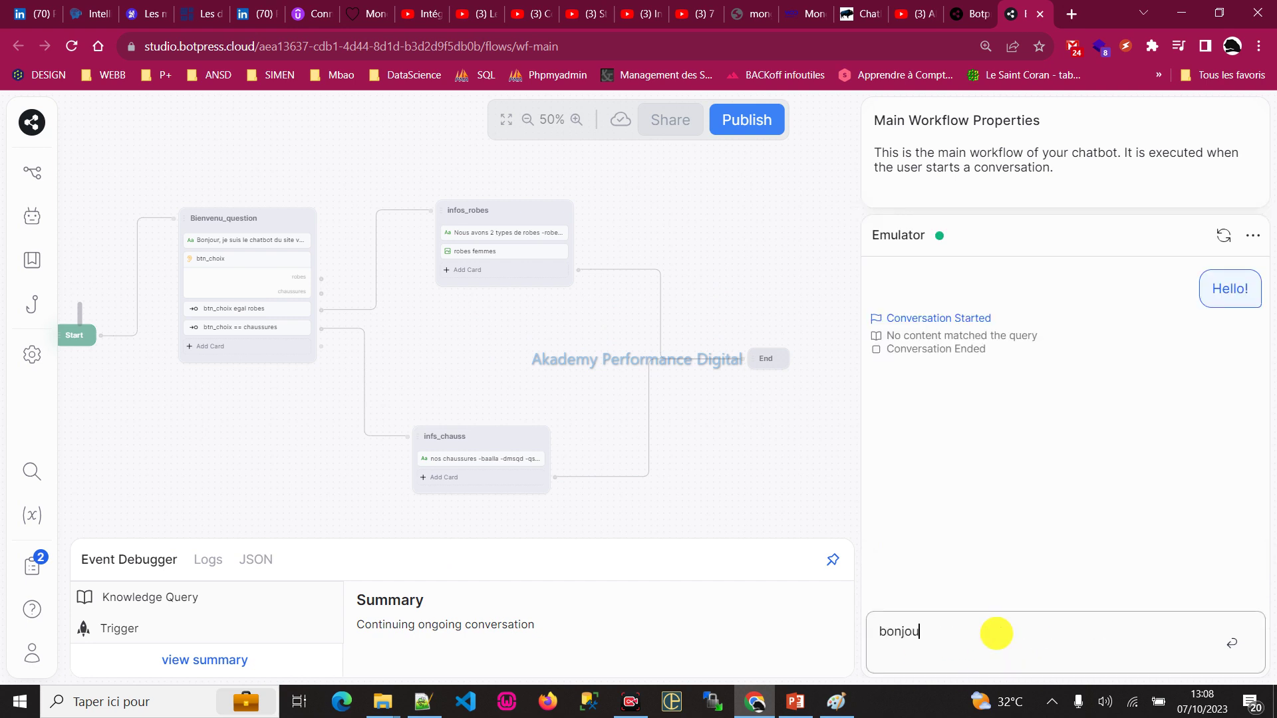
pyautogui.write('r')
pyautogui.press('Return')
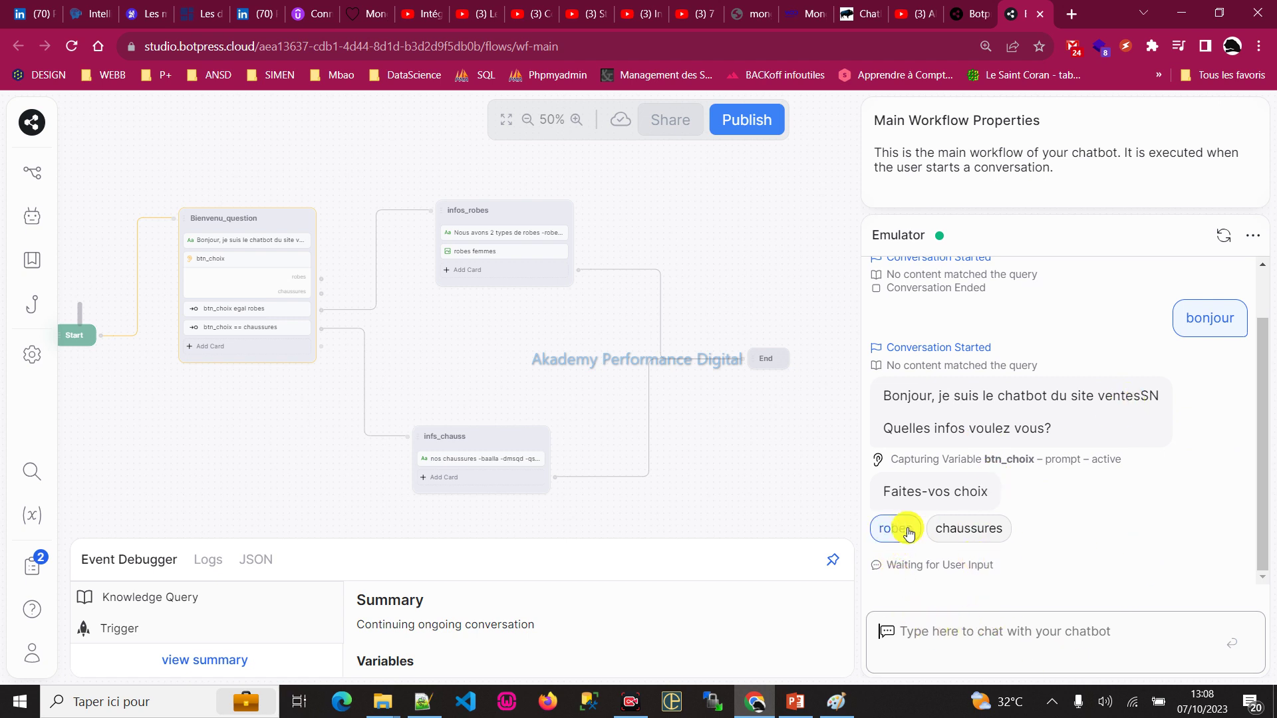
pyautogui.click(884, 528)
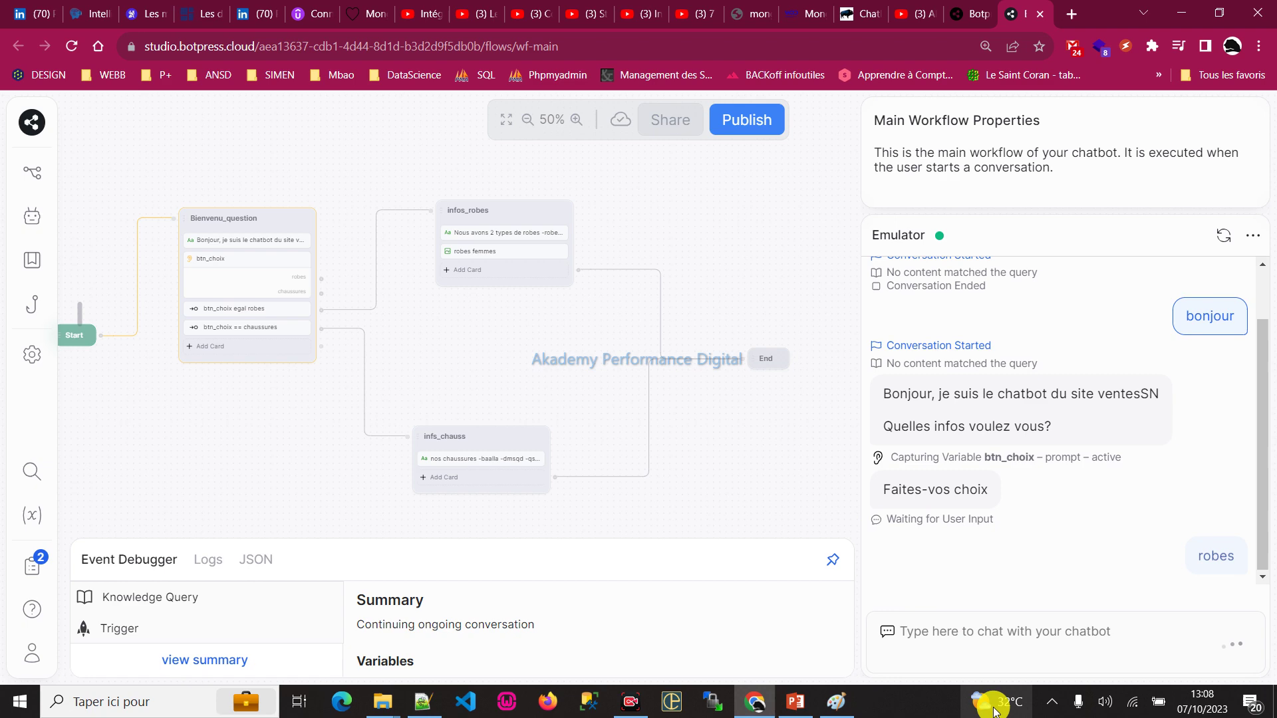
pyautogui.scroll(4, 1049, 409)
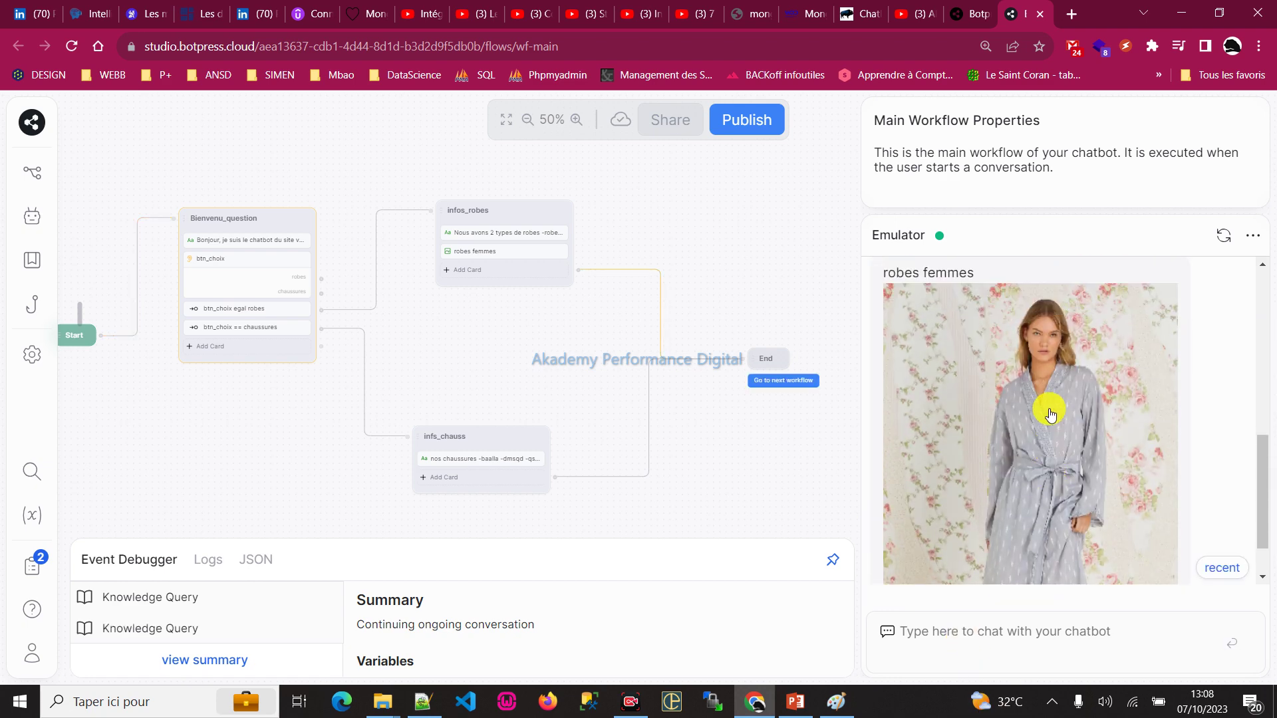
pyautogui.scroll(1, 1049, 412)
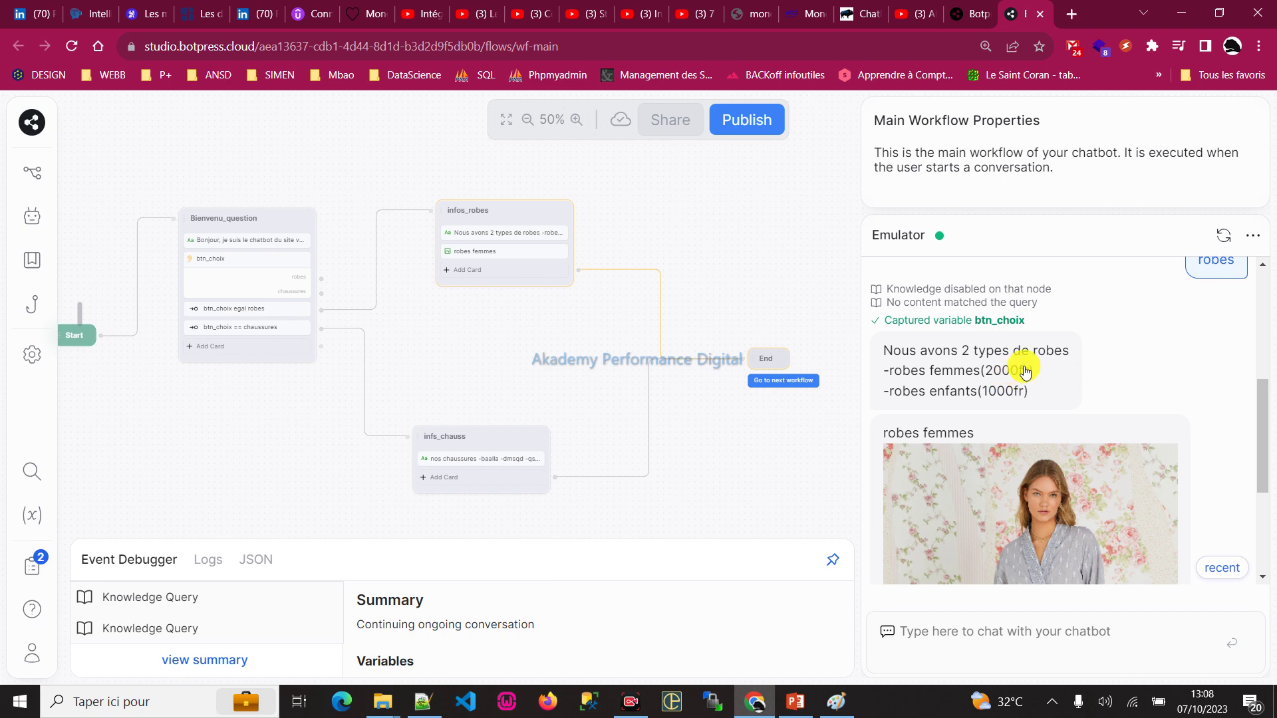
pyautogui.scroll(-3, 1045, 395)
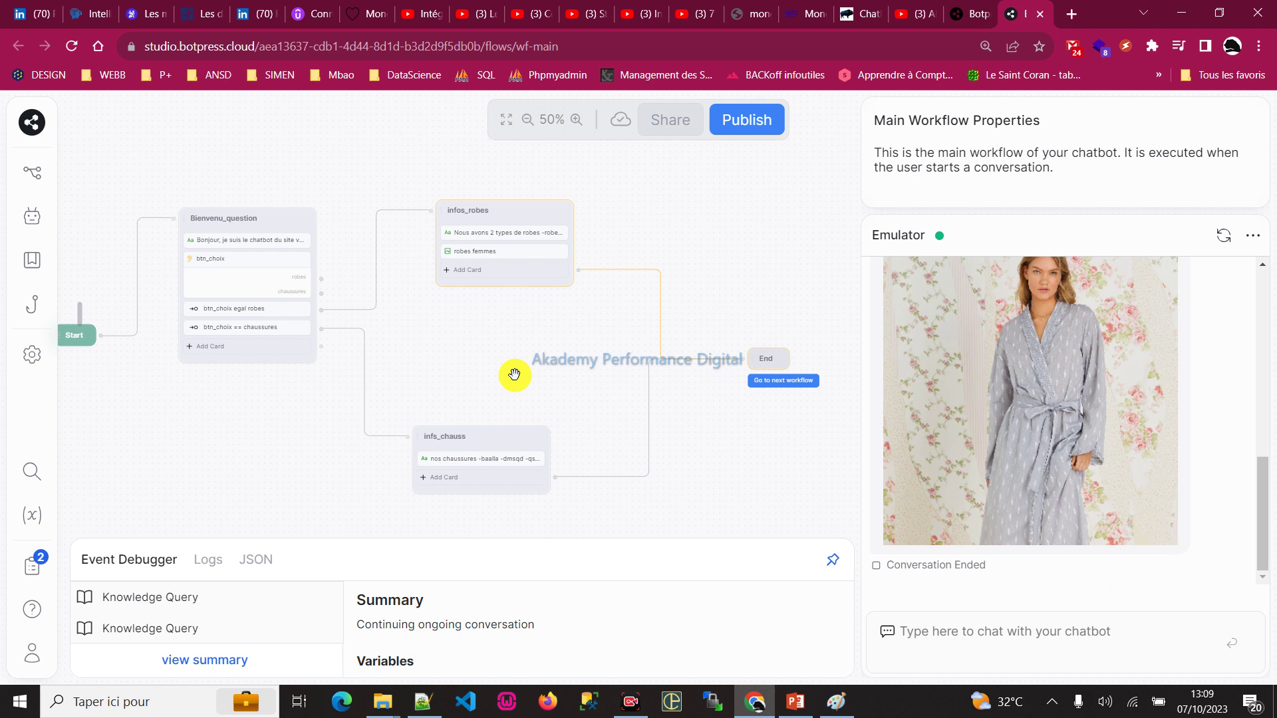
# - Check the steps slide in PowerPoint, return to Botpress and publish the bot
pyautogui.click(794, 704)
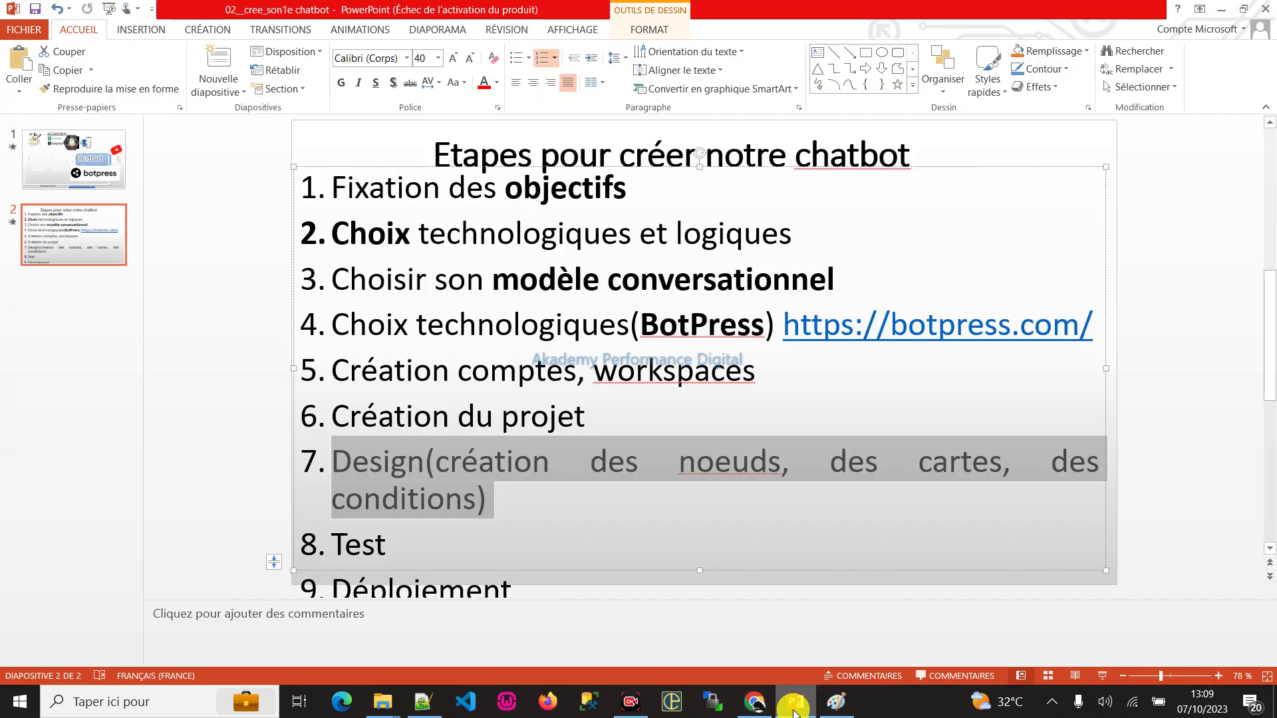
pyautogui.click(794, 709)
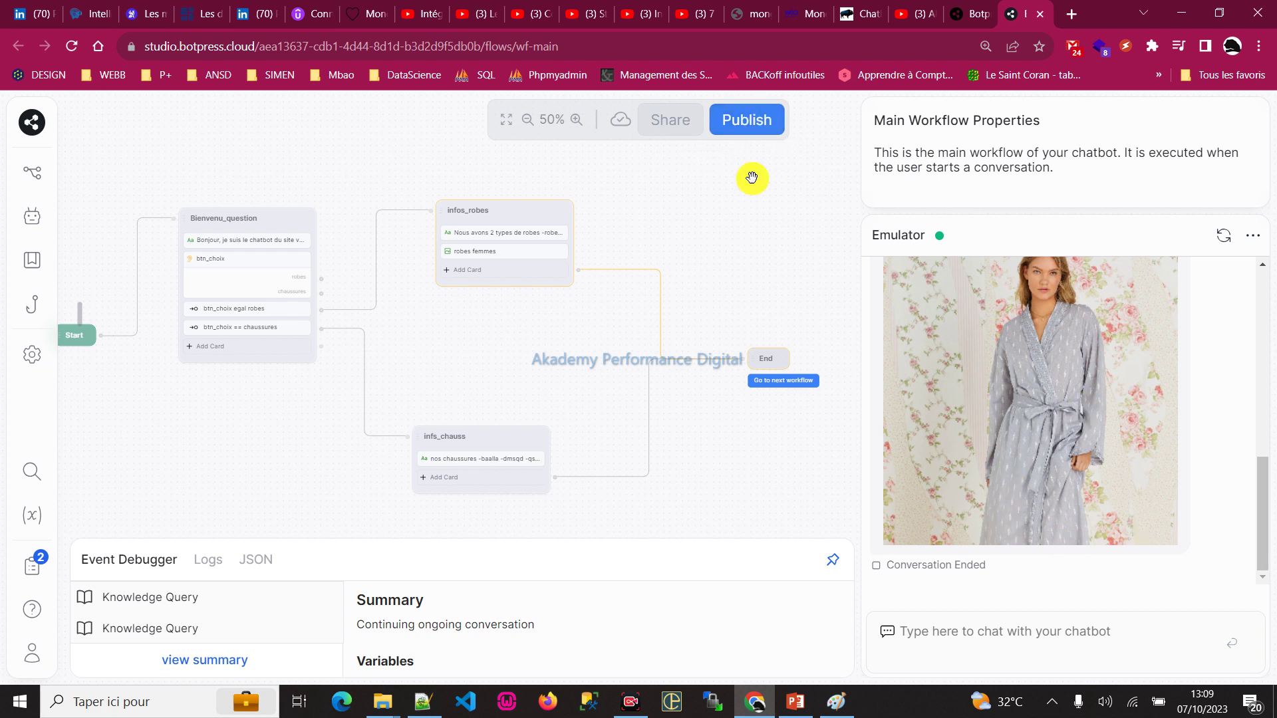
pyautogui.click(743, 119)
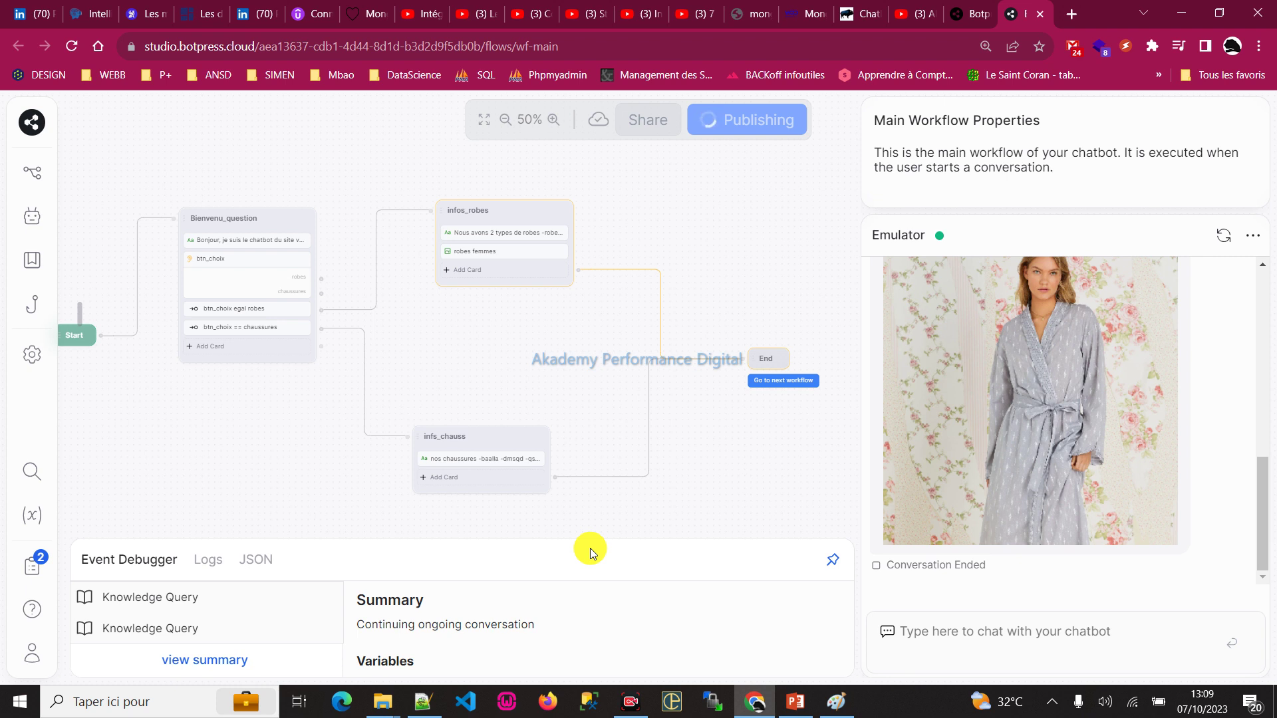
pyautogui.click(666, 278)
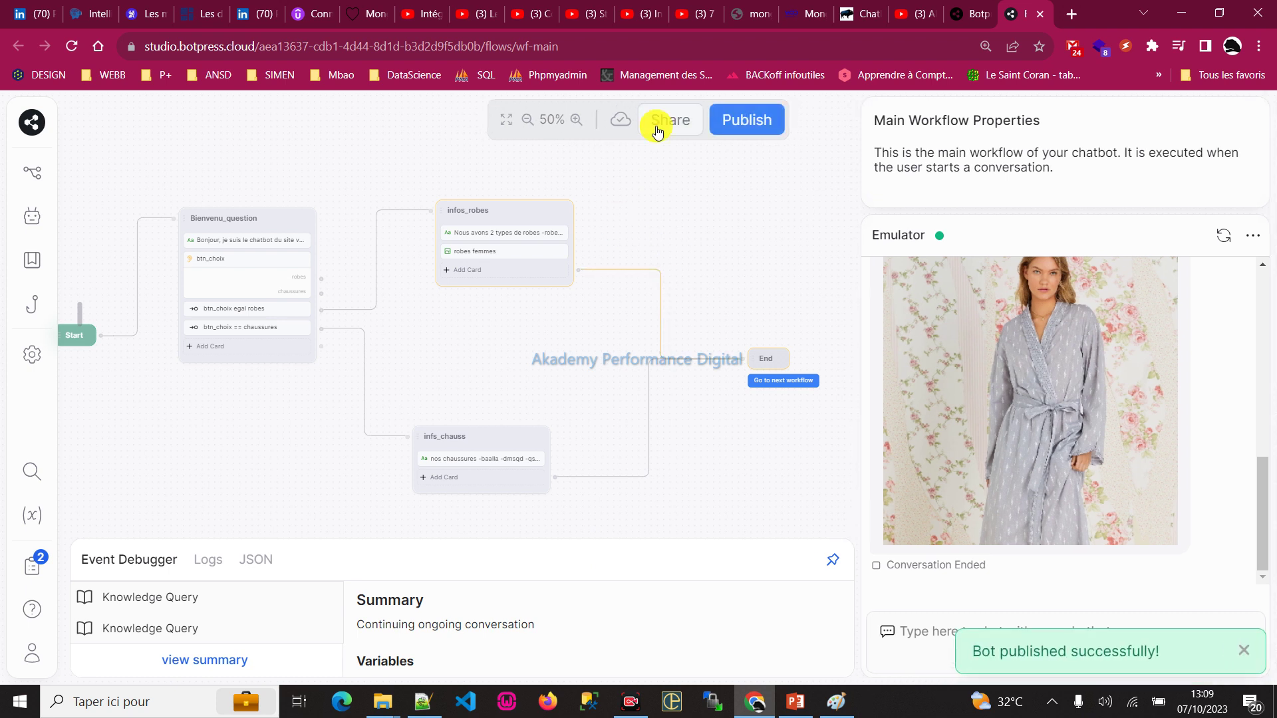
# - Open the published bot's share page, copy its webchat URL and load it in Microsoft Edge
pyautogui.click(675, 124)
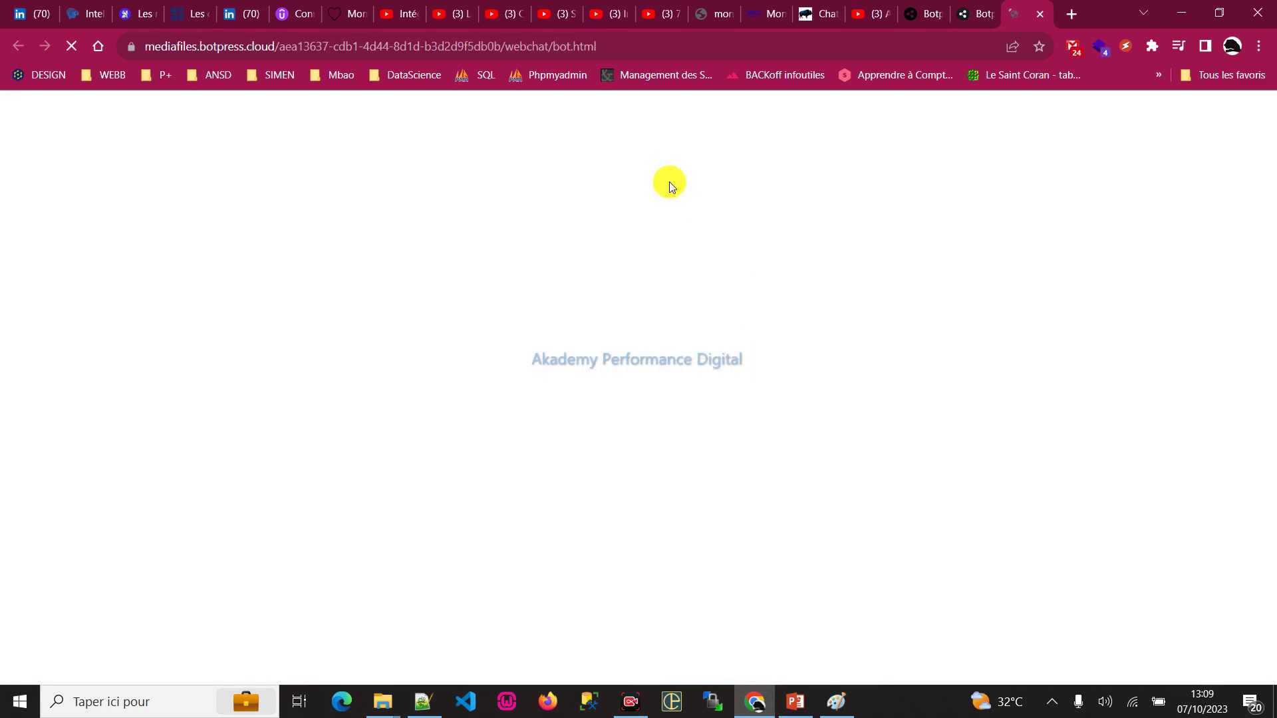
pyautogui.click(638, 44)
pyautogui.hotkey('ctrl', 'c')
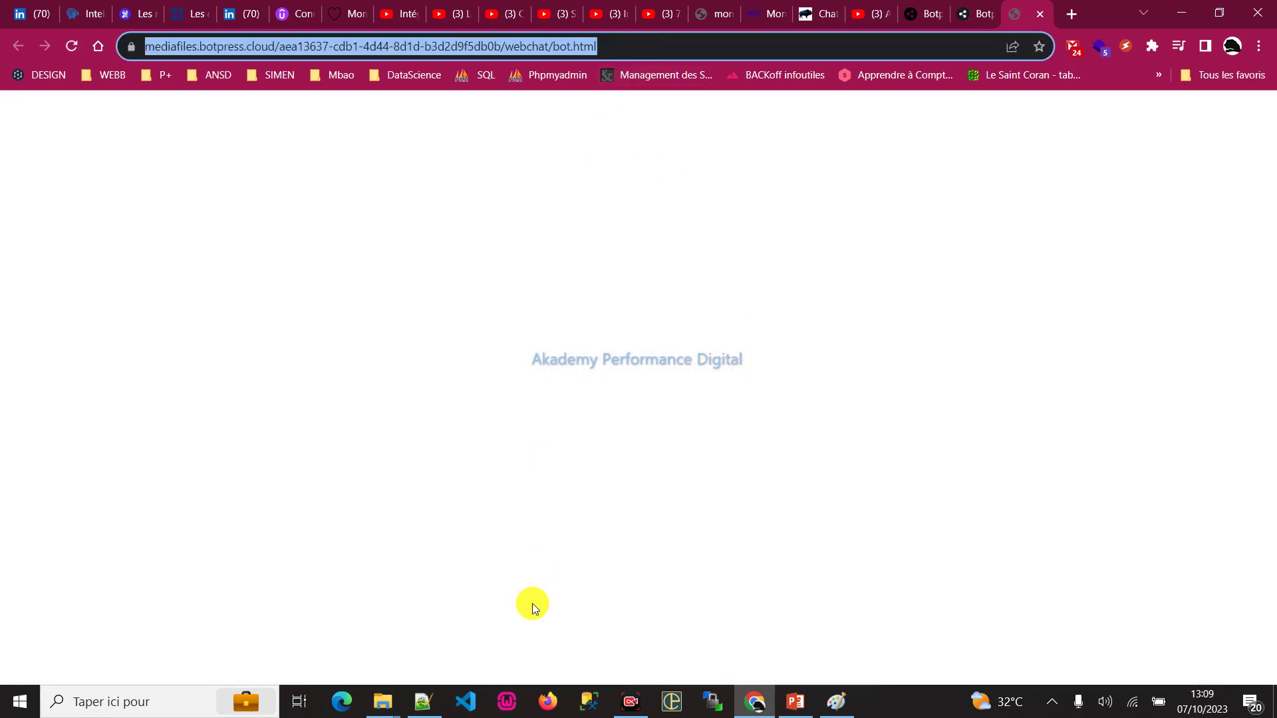
pyautogui.click(342, 701)
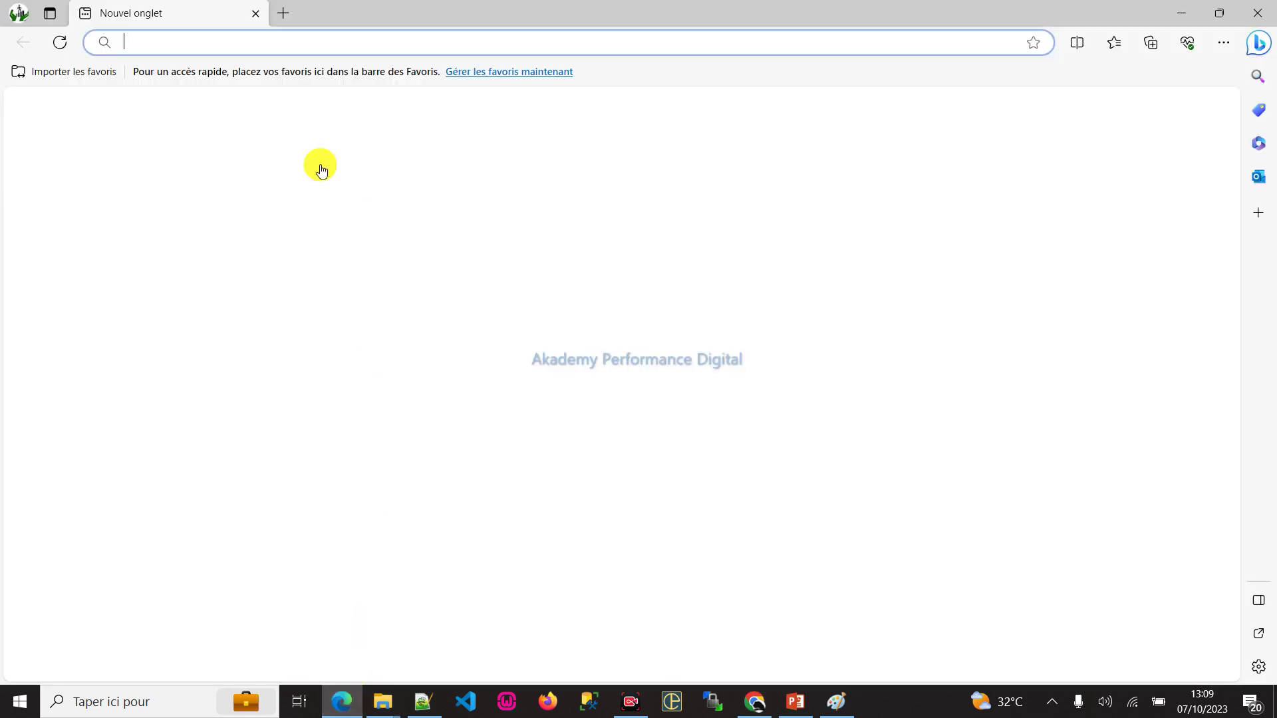
pyautogui.hotkey('ctrl', 'v')
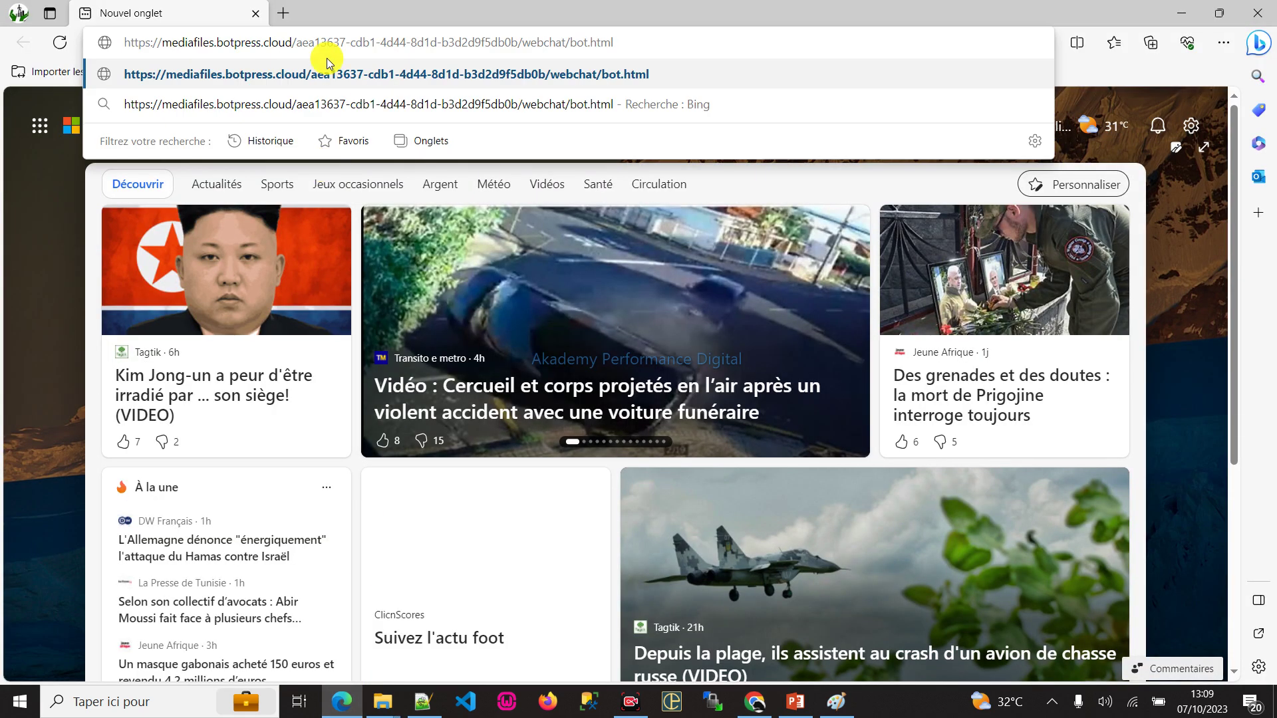
pyautogui.press('Return')
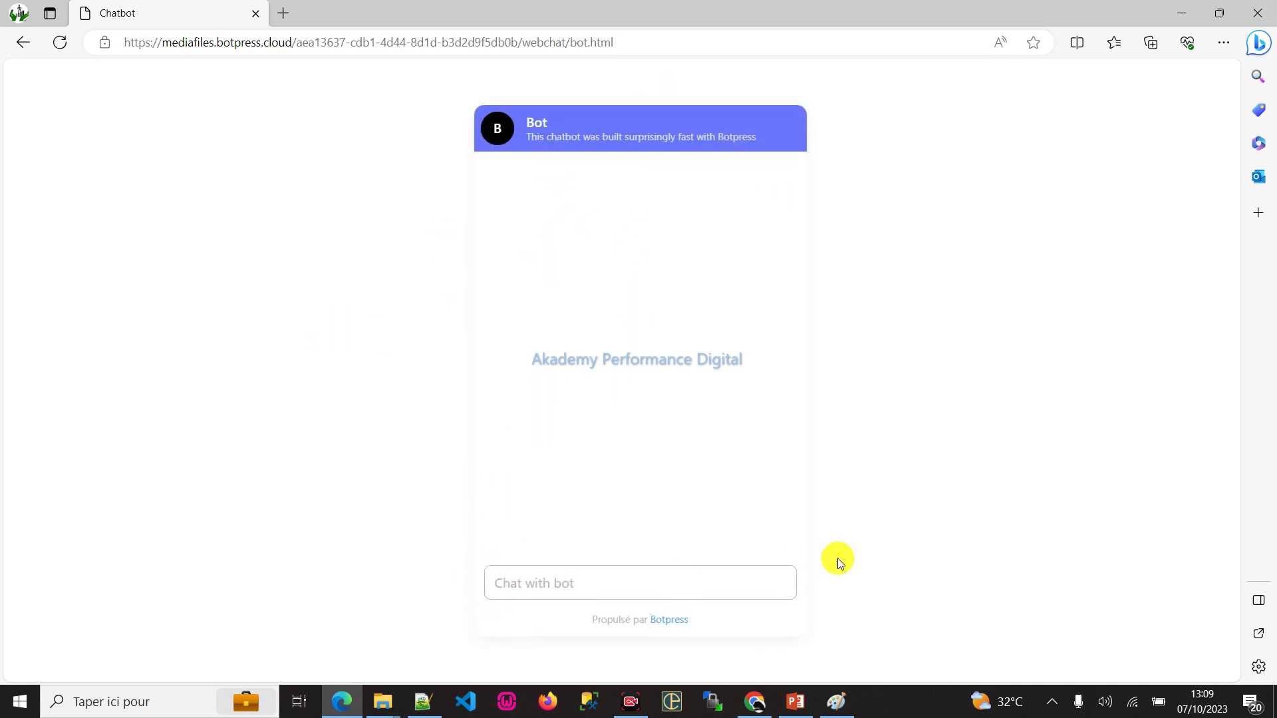
# - Send "bonjour" to the published chatbot, choose robes and review its replies
pyautogui.write('bonjour')
pyautogui.press('Return')
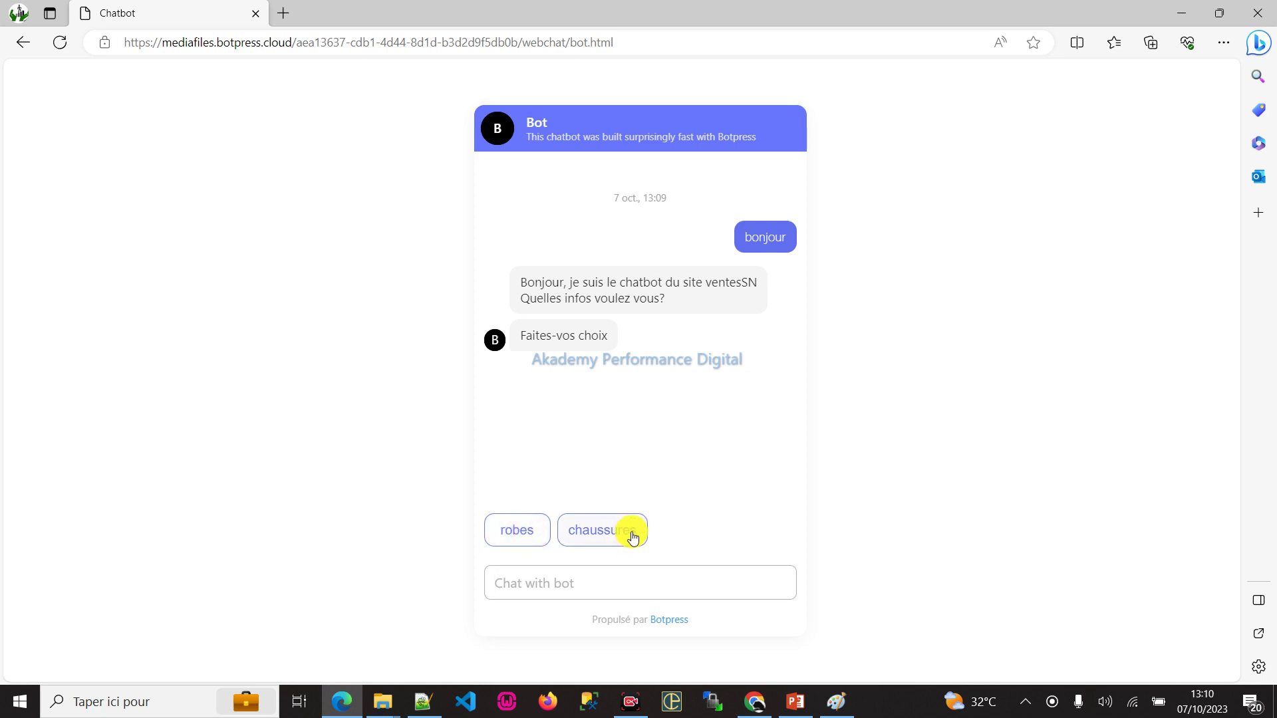
pyautogui.click(502, 531)
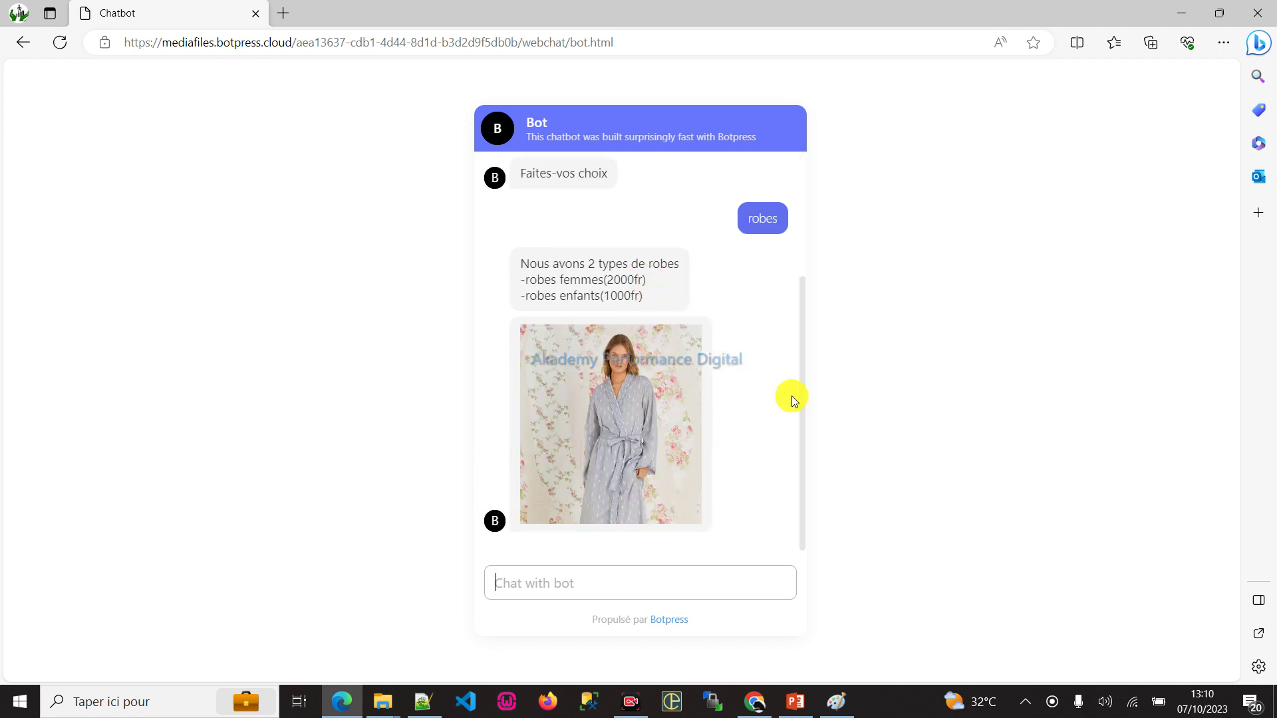
pyautogui.scroll(2, 747, 371)
pyautogui.scroll(-2, 747, 370)
# - Send "bonjour" to the published chatbot again and choose chaussures to test that branch's reply
pyautogui.click(570, 580)
pyautogui.write('bonjour')
pyautogui.press('Return')
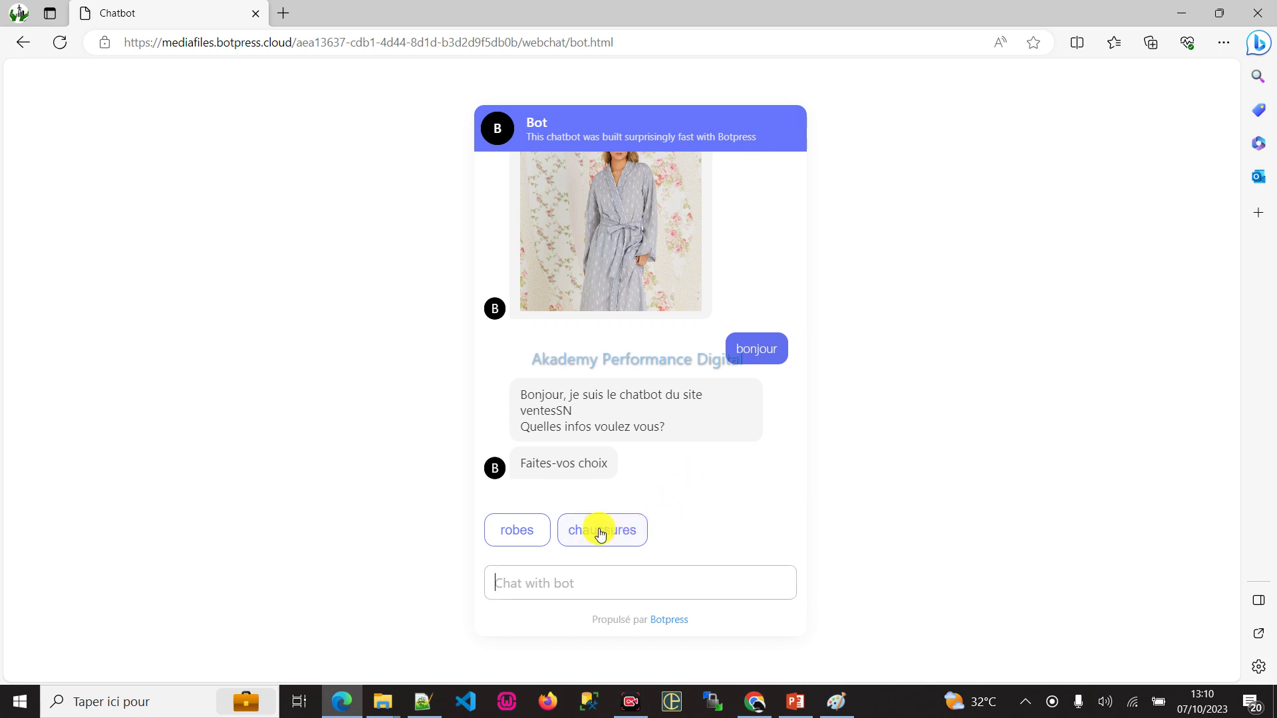
pyautogui.click(599, 532)
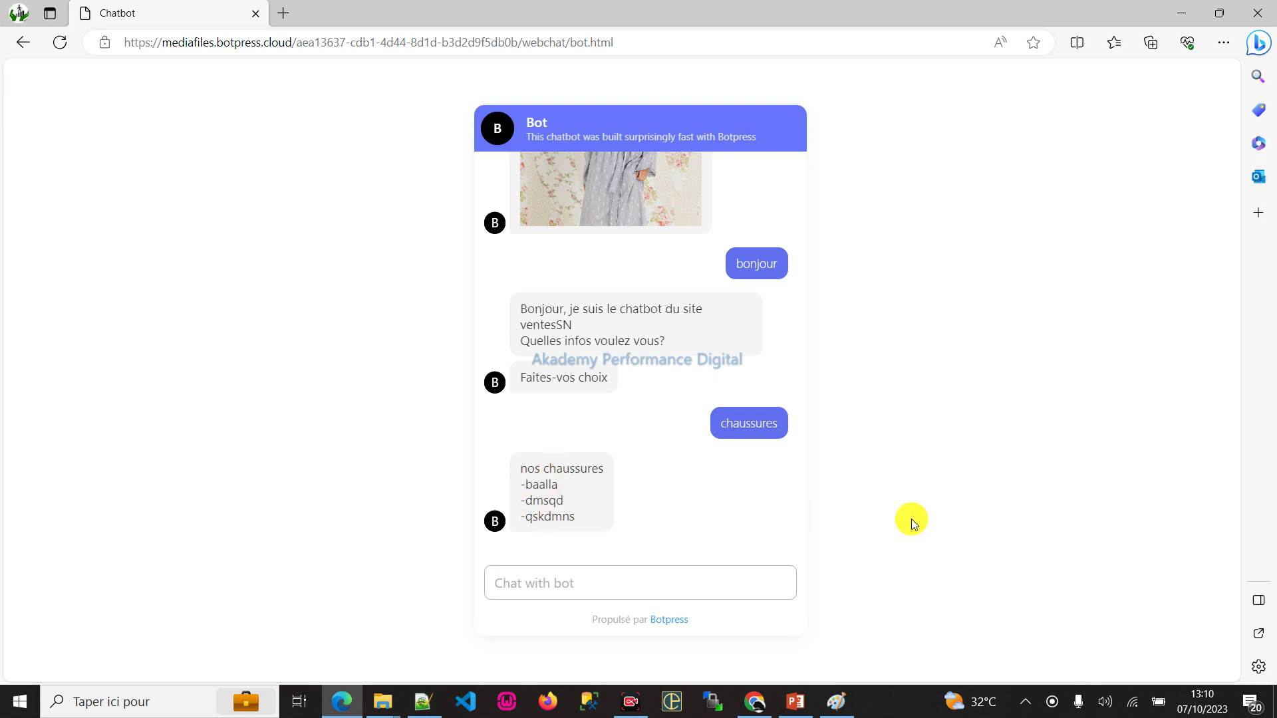
# - Return to the Botpress flow in Chrome, then switch to PowerPoint and check the Test and Déploiement items on the steps slide
pyautogui.click(755, 702)
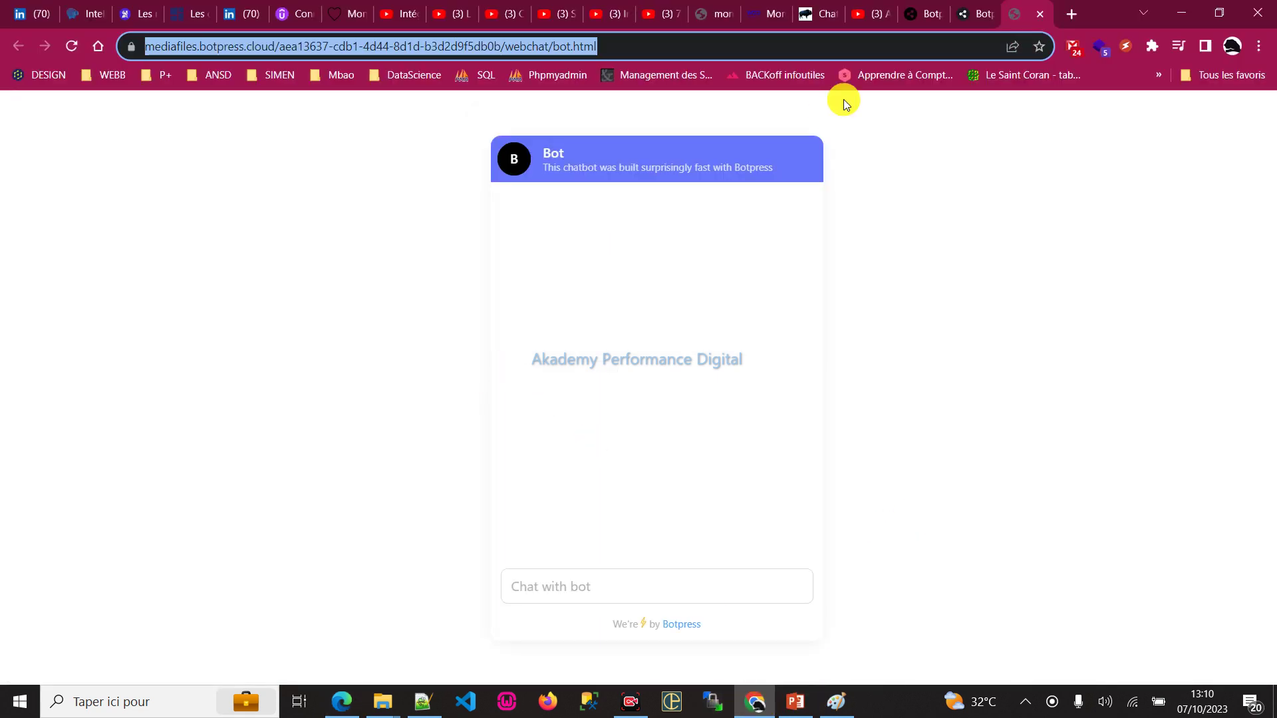
pyautogui.click(969, 14)
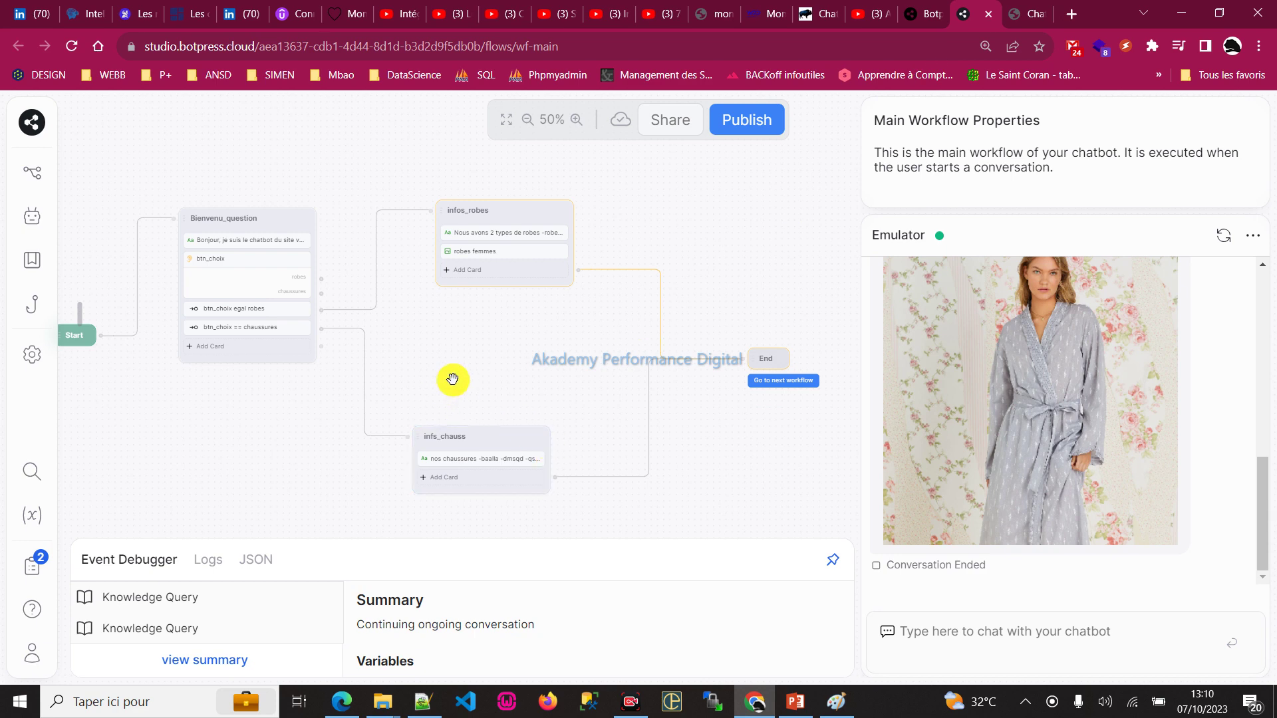
pyautogui.click(795, 701)
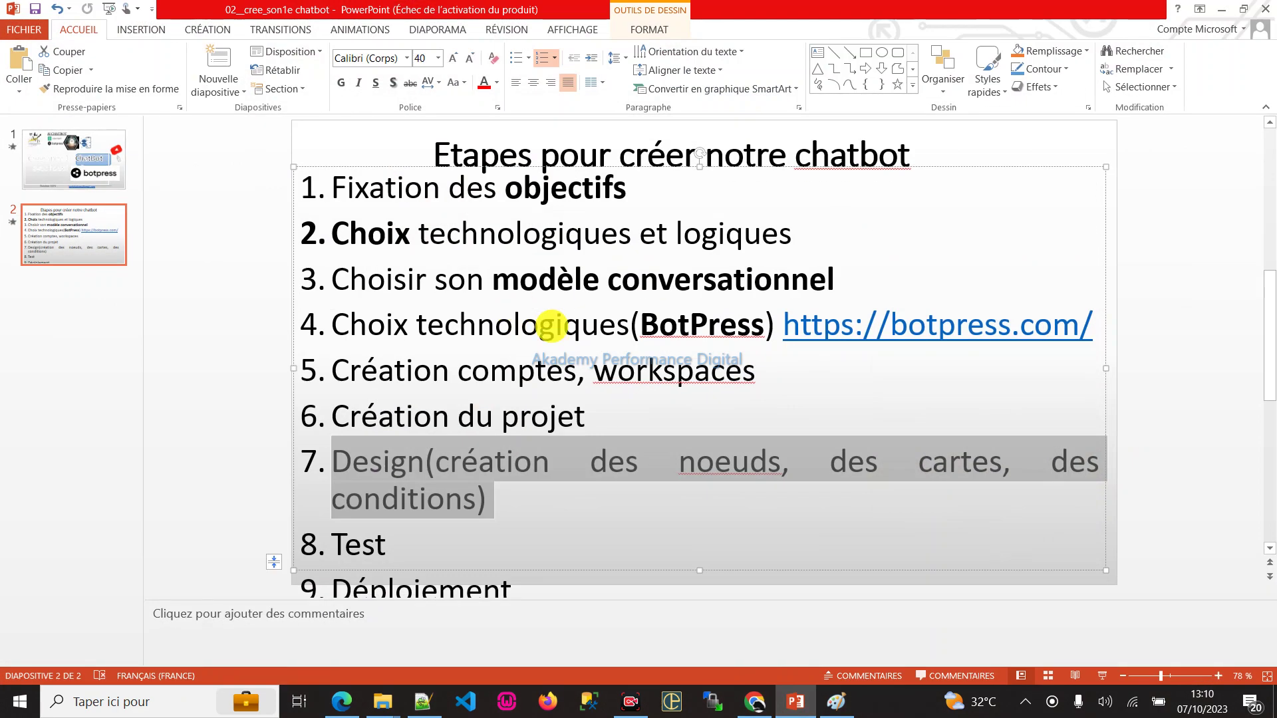
pyautogui.click(422, 556)
pyautogui.click(546, 591)
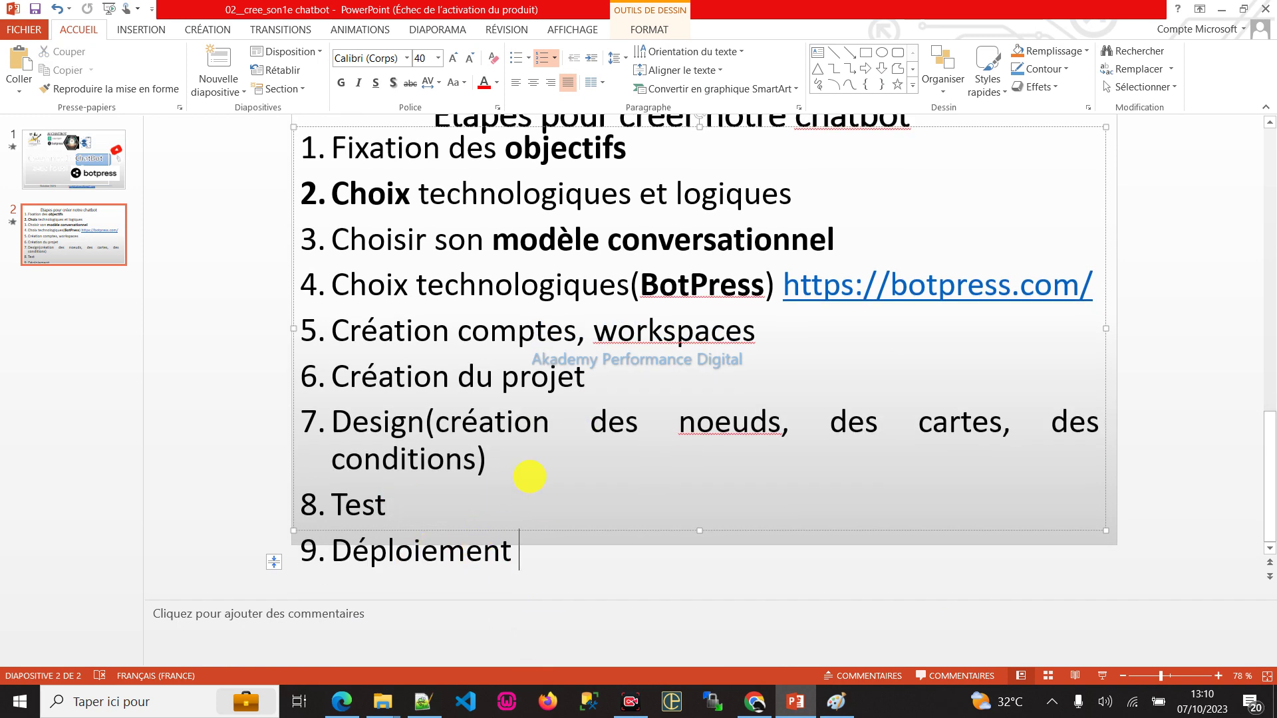
# - Switch back to the Botpress workflow in Chrome and compare it with the conversation diagram in Paint
pyautogui.click(755, 703)
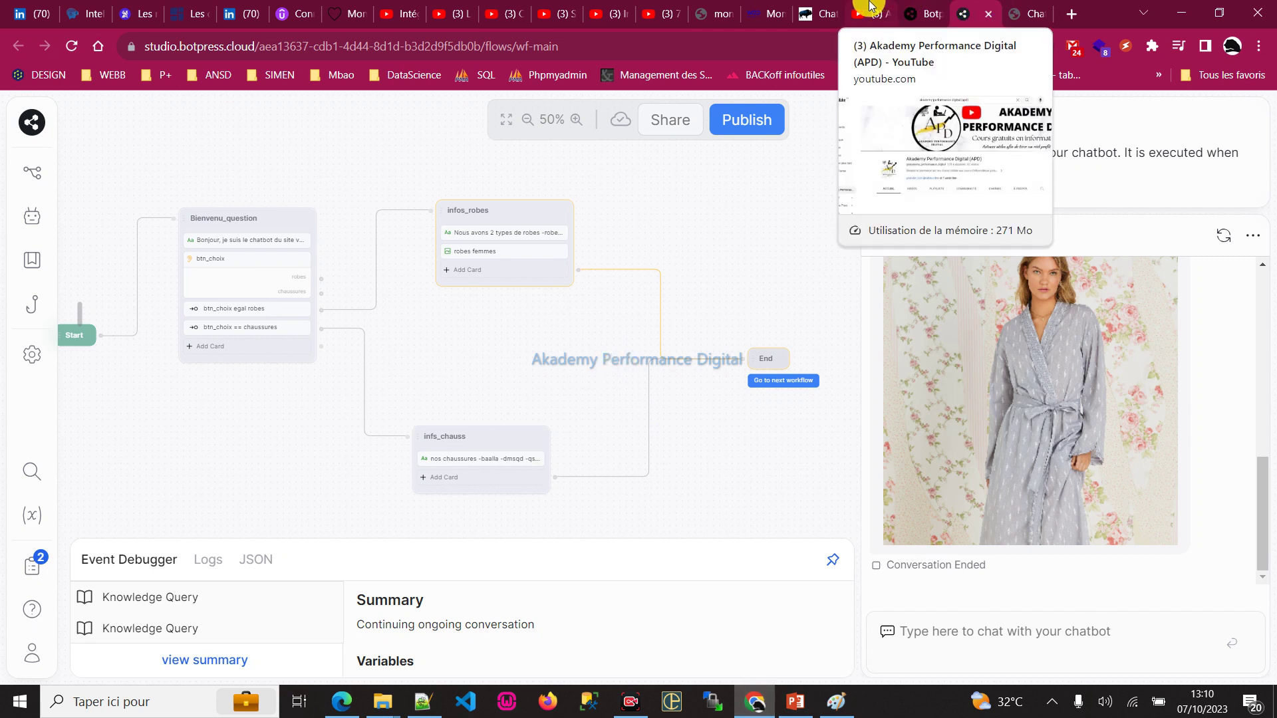
pyautogui.moveTo(542, 337); pyautogui.dragTo(628, 336)
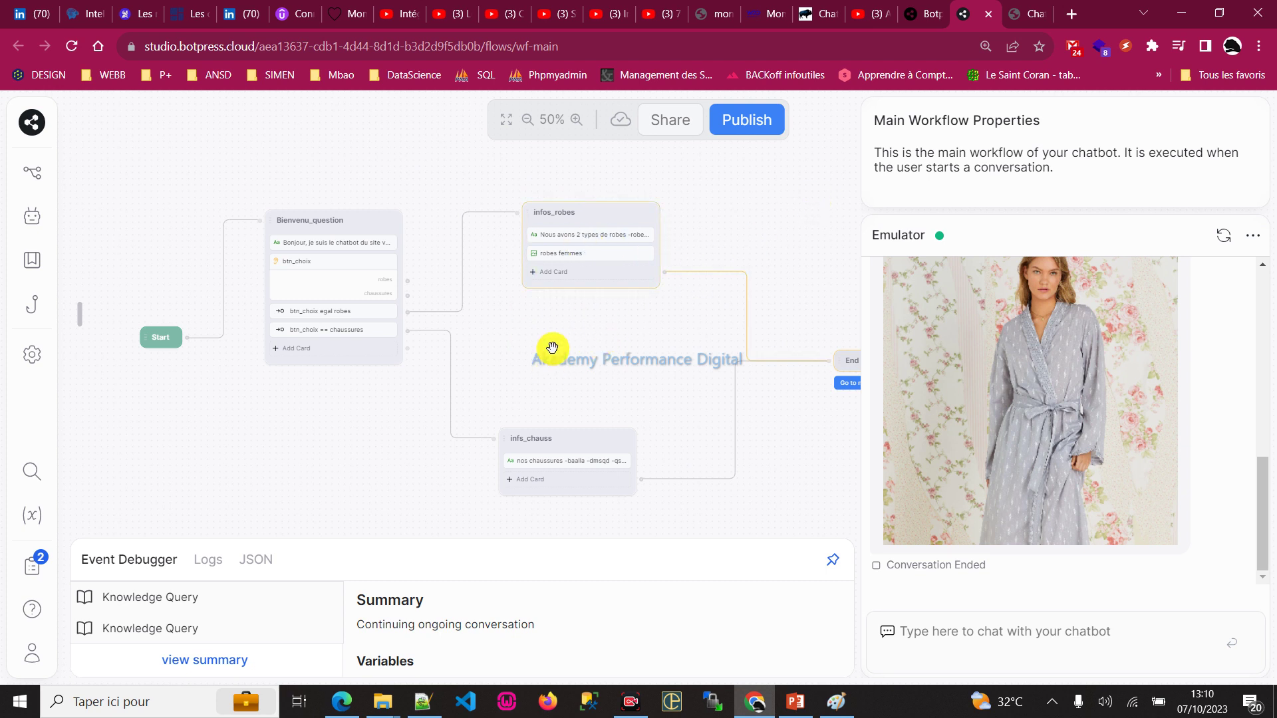
pyautogui.moveTo(536, 360); pyautogui.dragTo(502, 361)
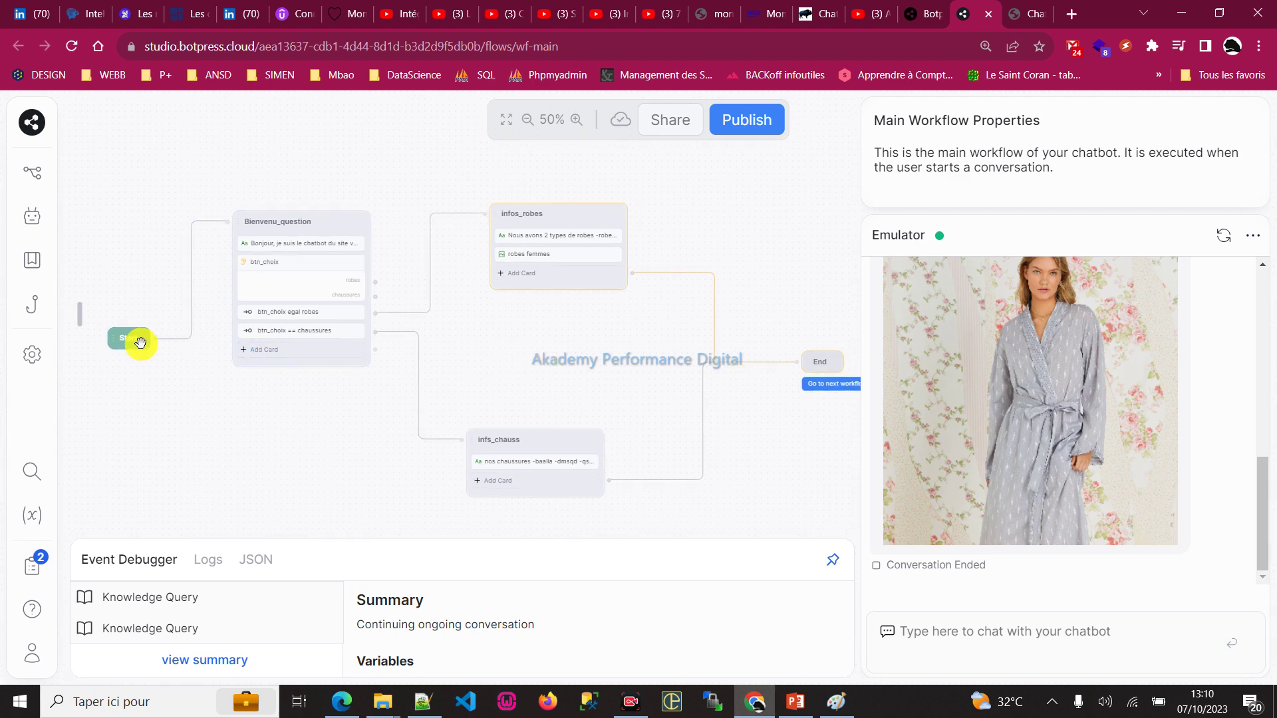
pyautogui.click(838, 701)
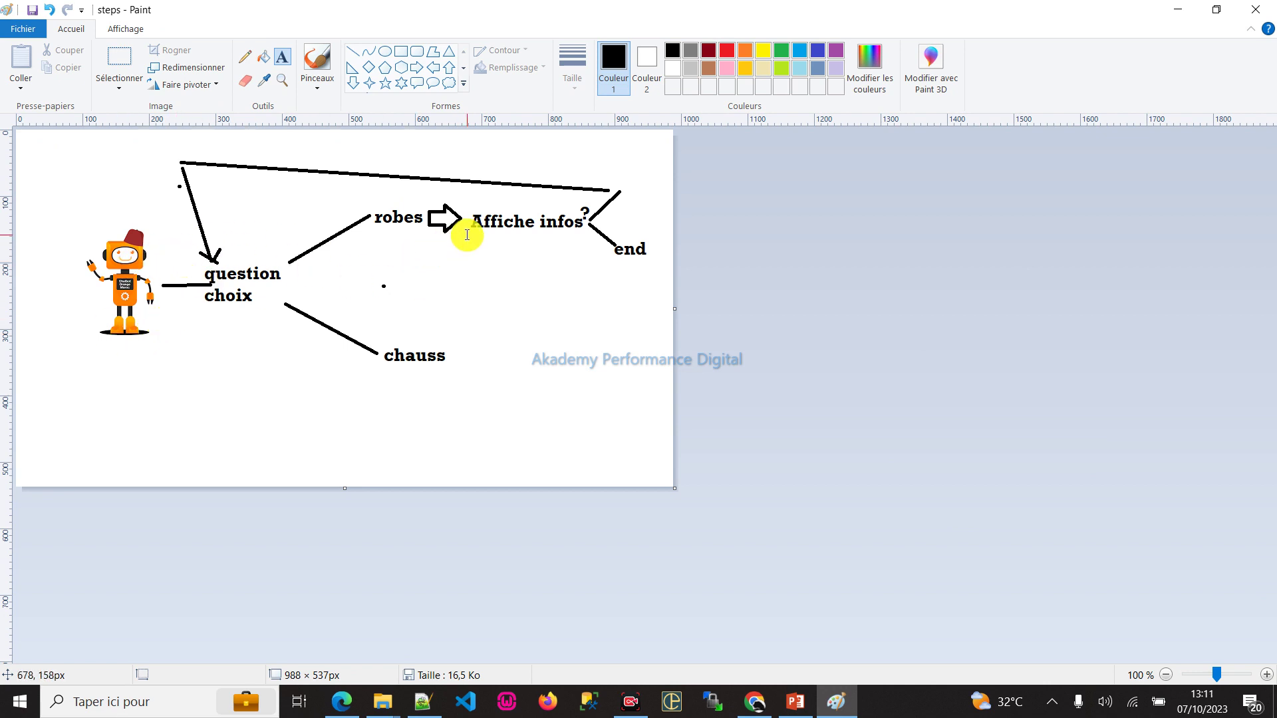
pyautogui.hotkey('alt', 'Tab')
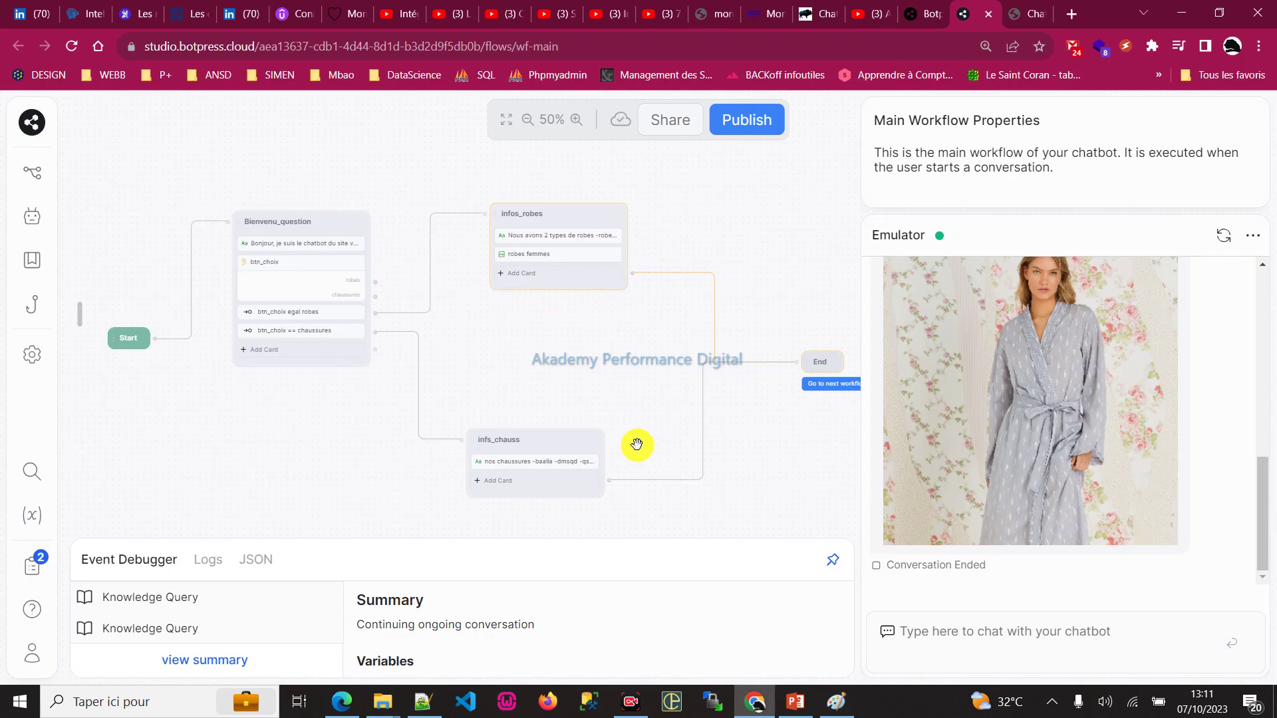
pyautogui.hotkey('alt', 'Tab')
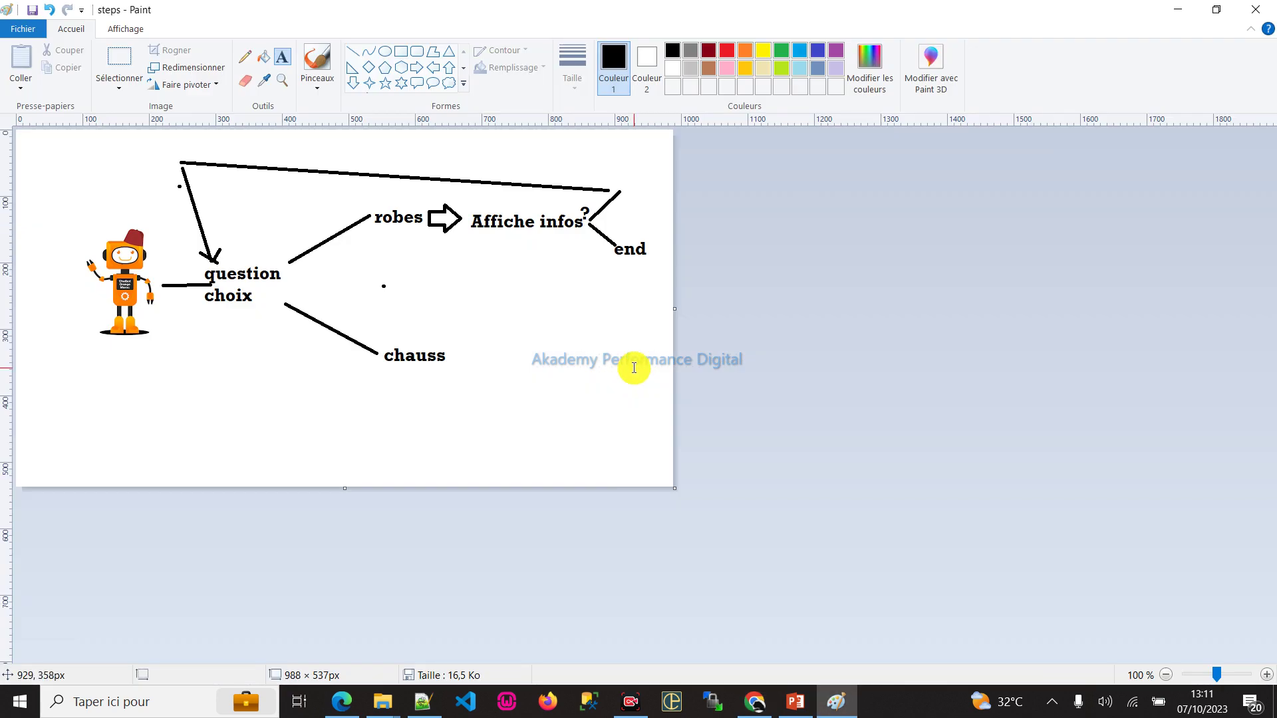
pyautogui.hotkey('alt', 'Tab')
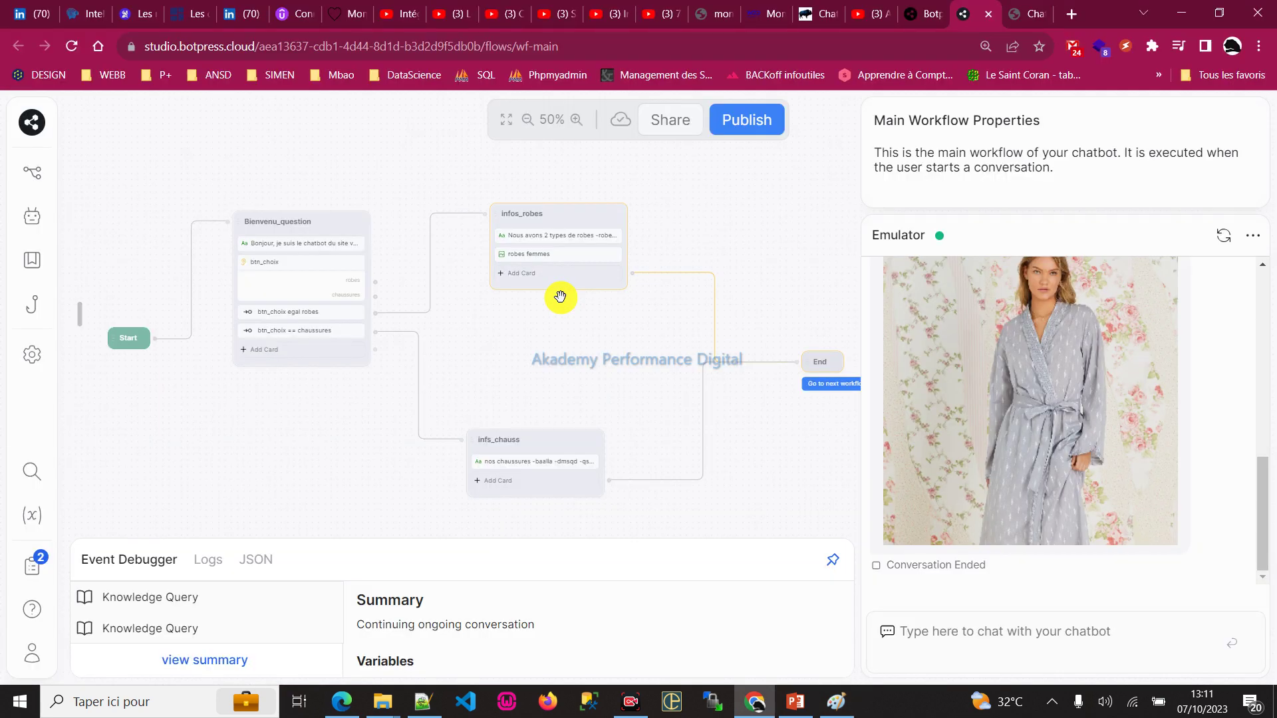
# - Review the Bienvenu_question, infos_robes and infs_chauss nodes, then inspect the welcome message and the btn_choix capture settings
pyautogui.click(331, 223)
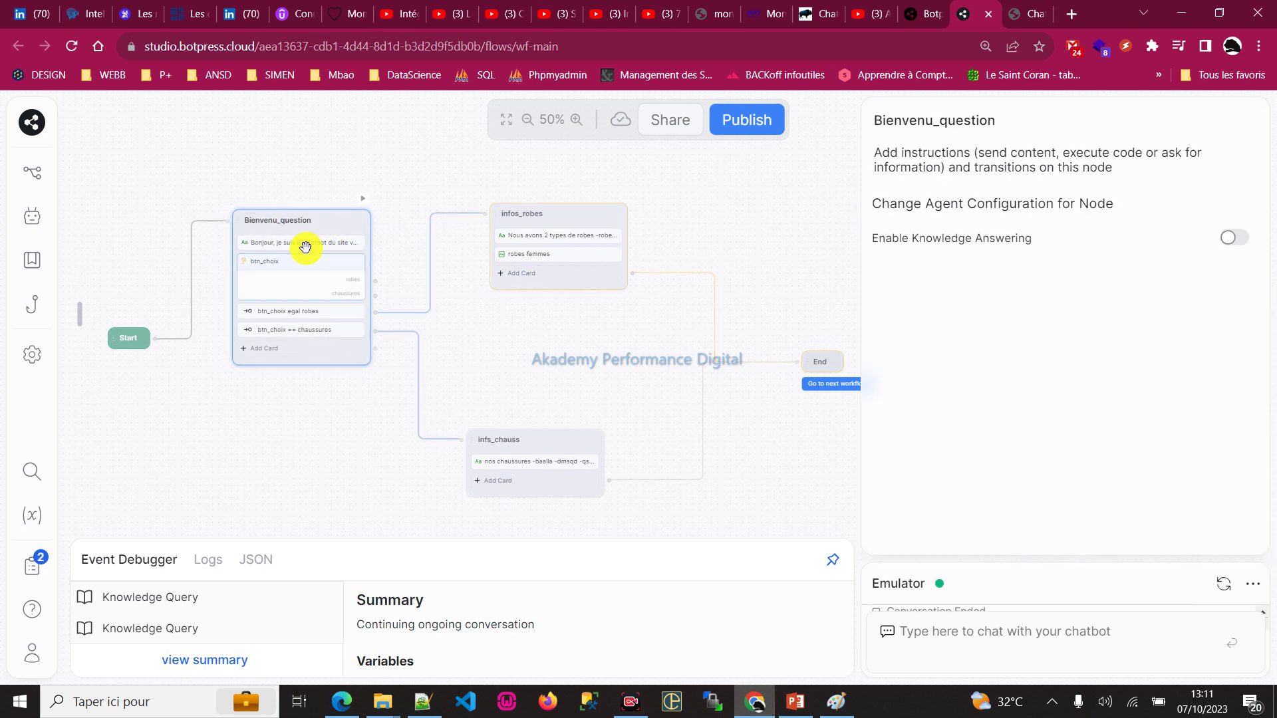
pyautogui.click(570, 214)
pyautogui.click(534, 447)
pyautogui.click(301, 244)
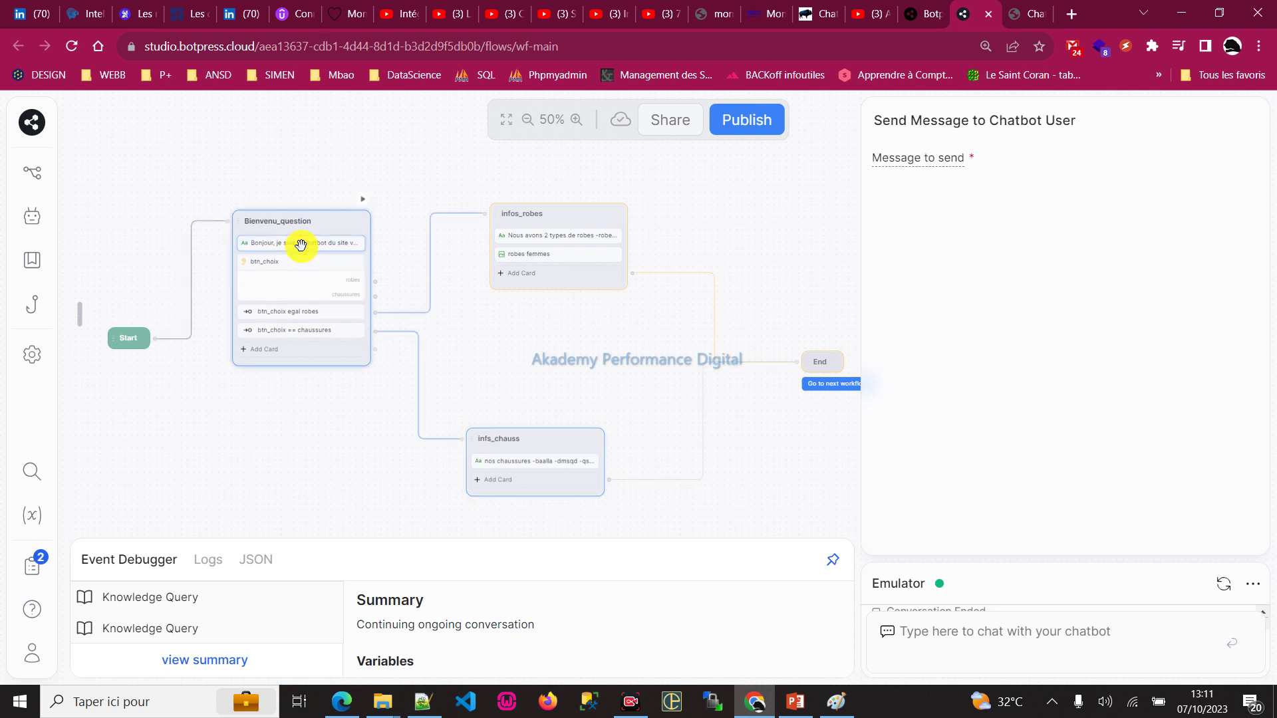
pyautogui.click(295, 278)
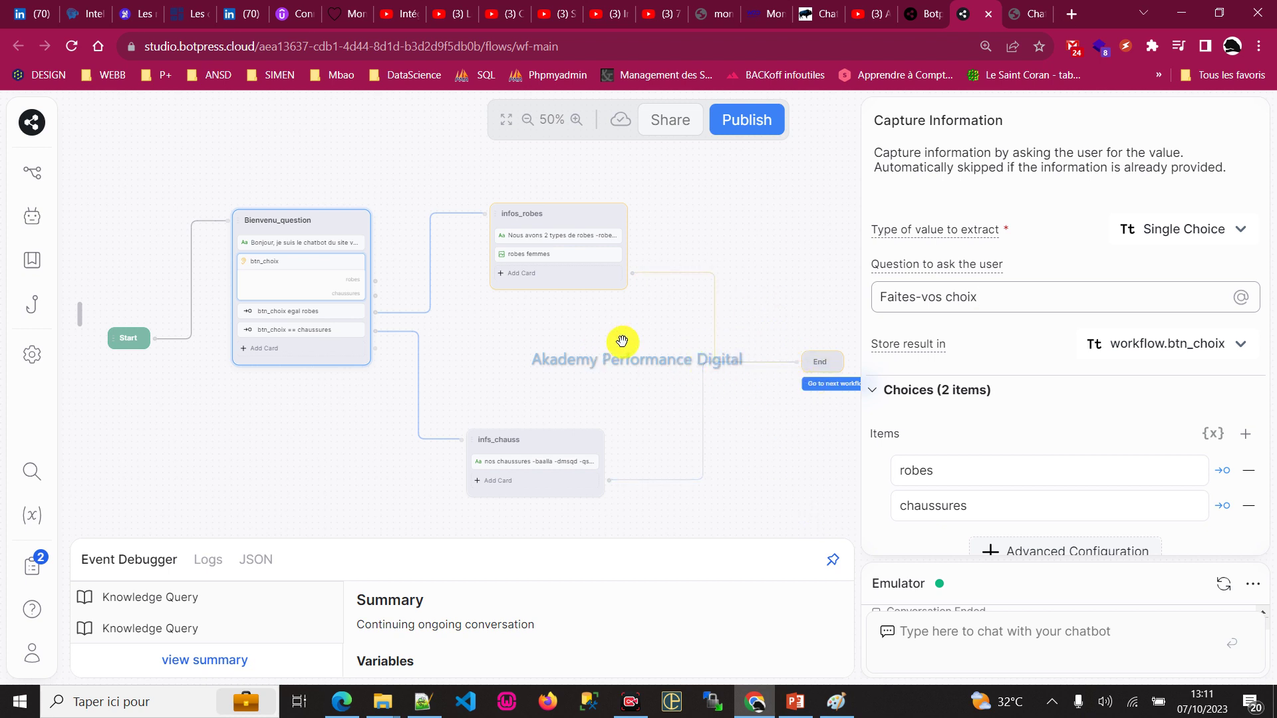
pyautogui.click(630, 701)
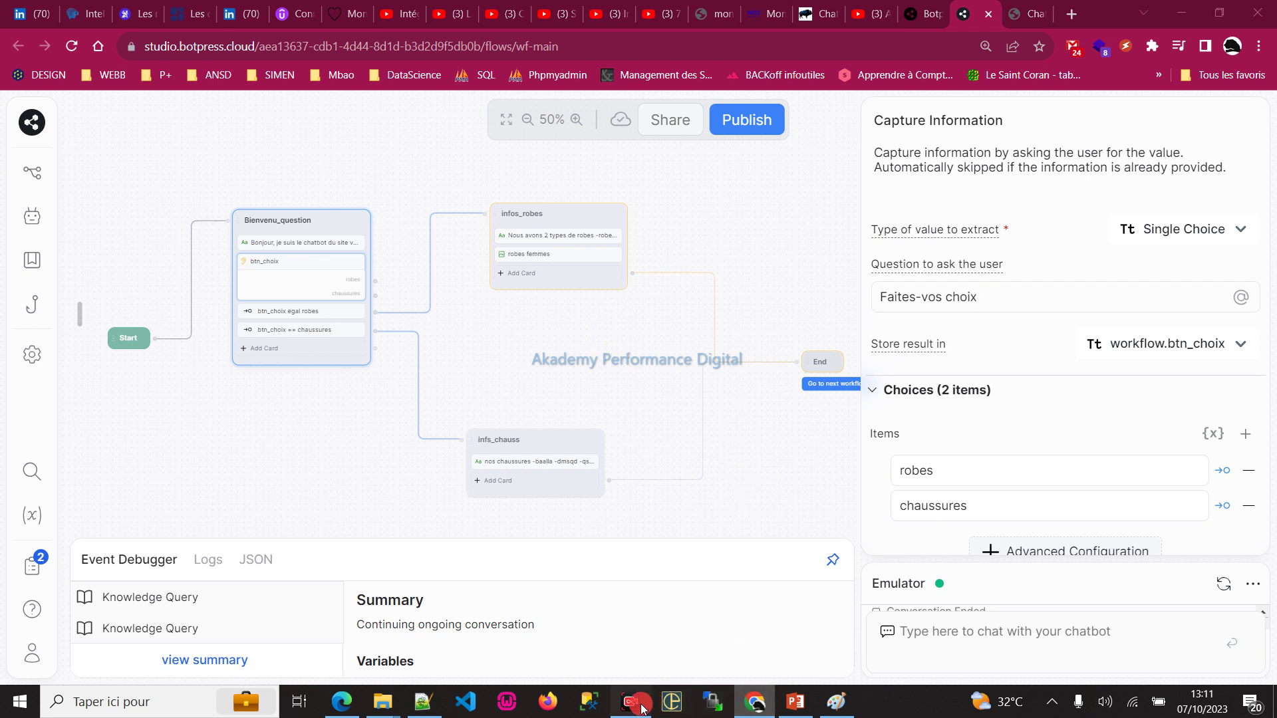
pyautogui.click(1239, 667)
pyautogui.click(770, 509)
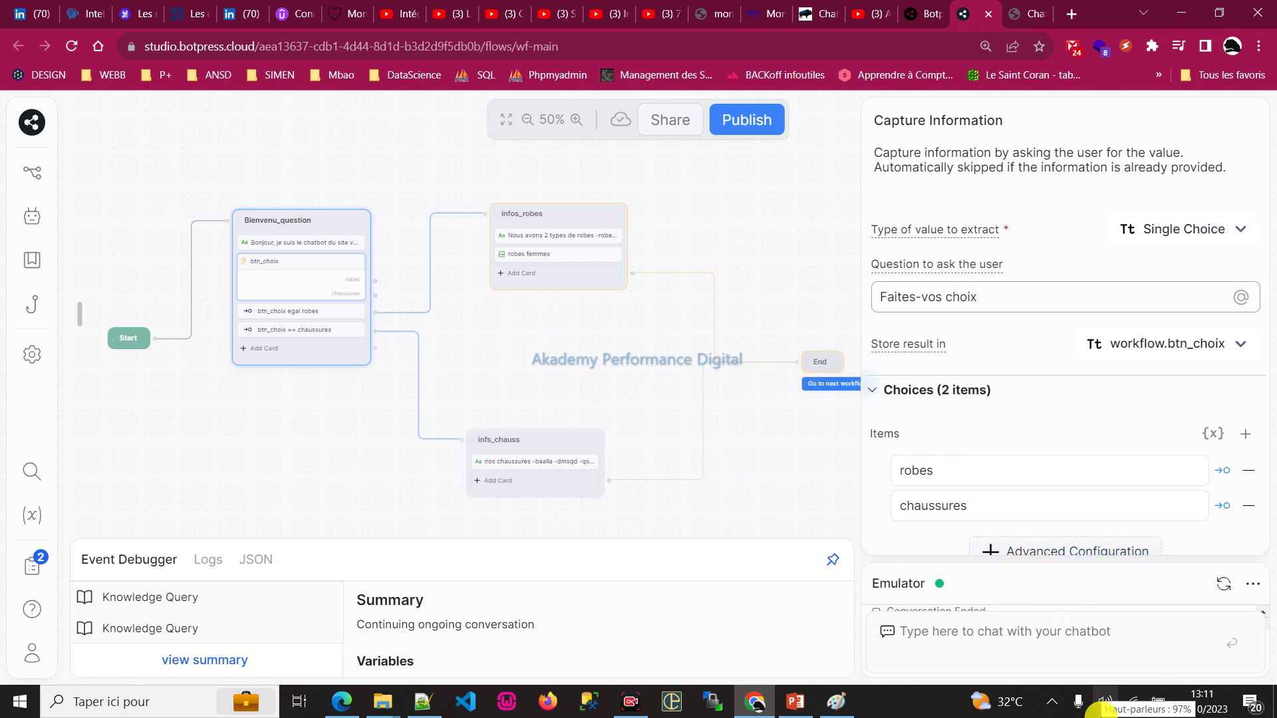
pyautogui.click(637, 703)
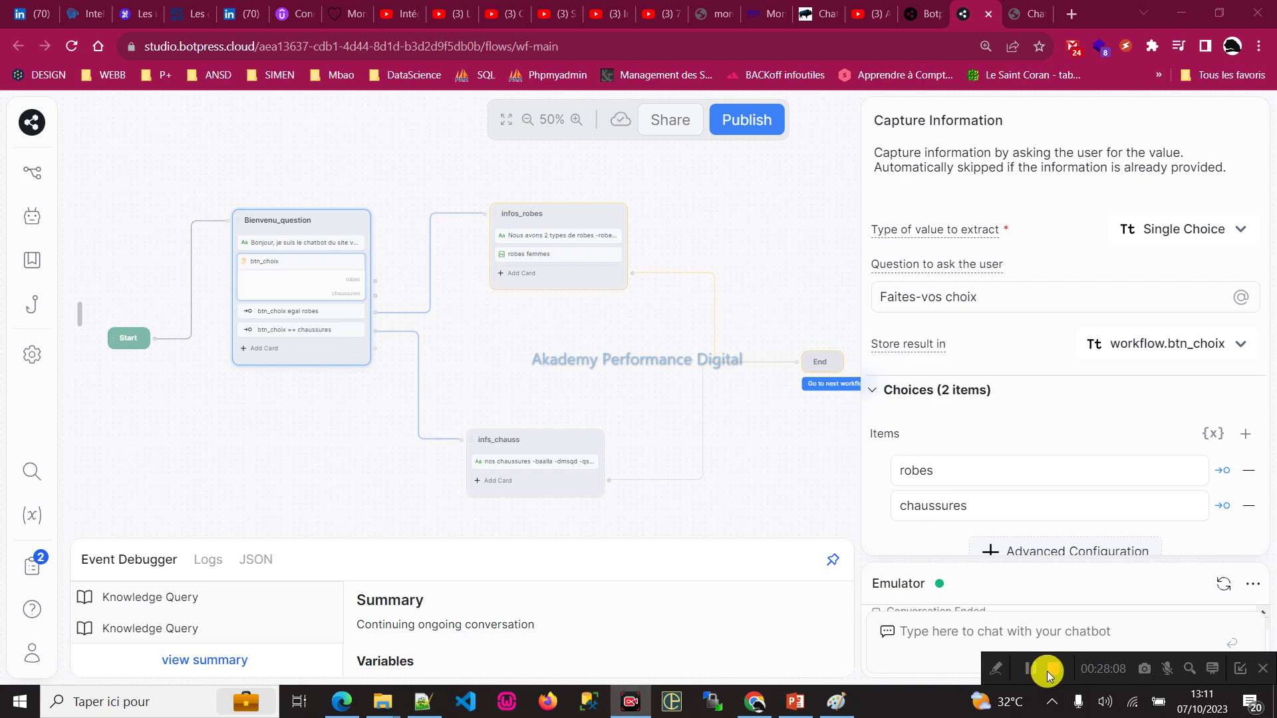